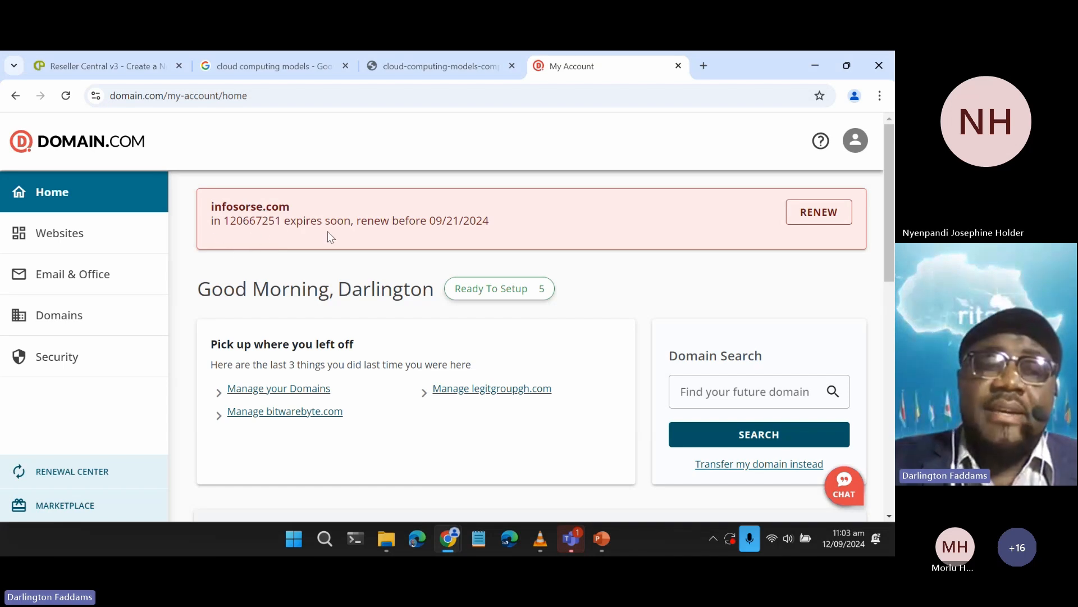
# Show all 17 domains and check the renewal date of legitgroupgh.online
pyautogui.click(63, 323)
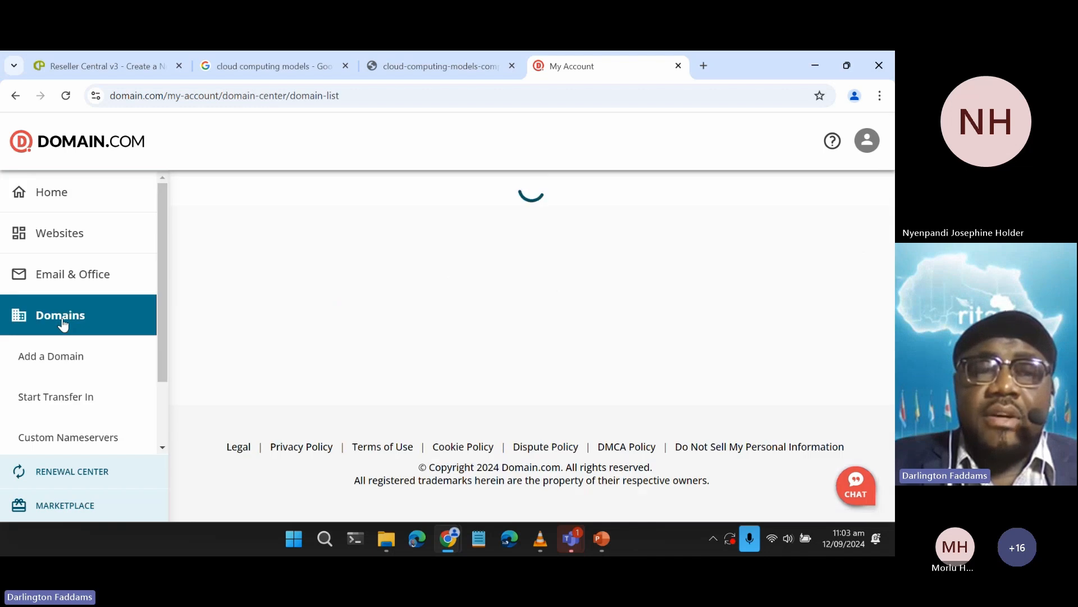
pyautogui.scroll(-1, 399, 360)
pyautogui.scroll(-1, 399, 360)
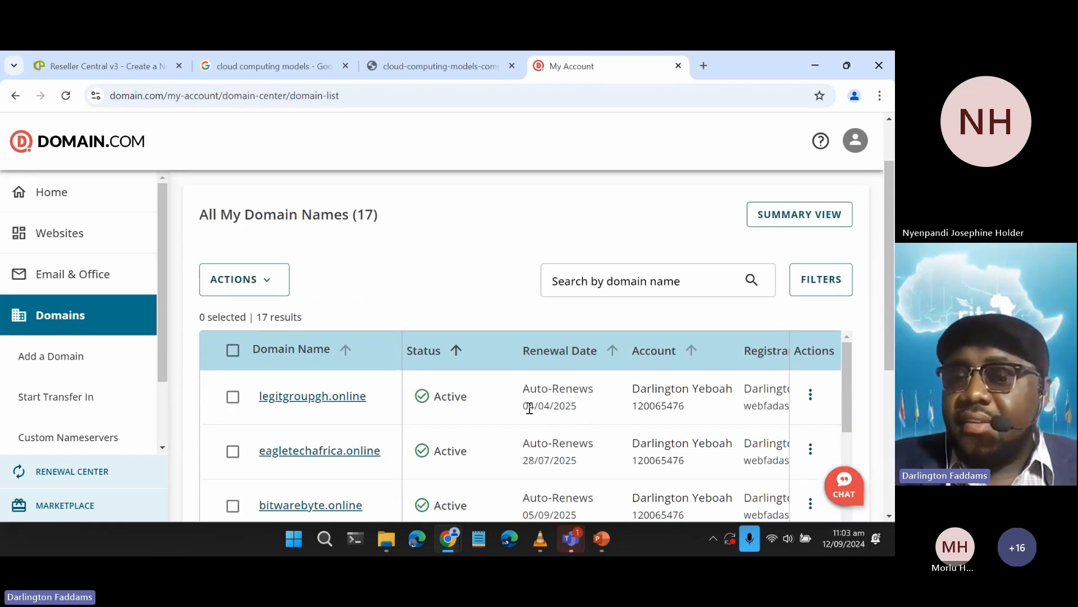
pyautogui.moveTo(528, 406); pyautogui.dragTo(577, 406)
pyautogui.click(578, 406)
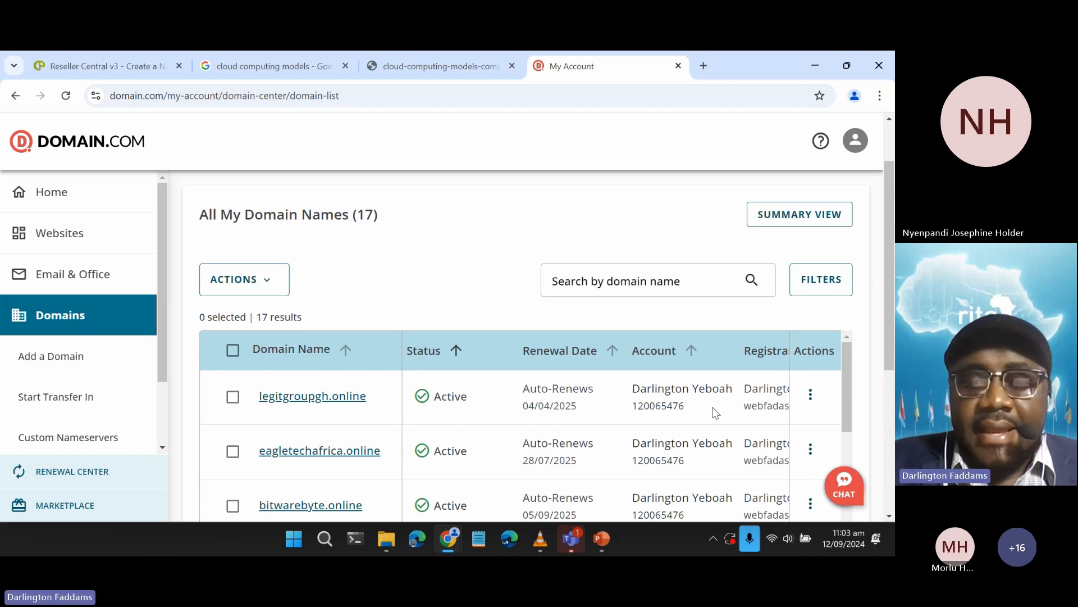
# Open the Actions menu on the legitgroupgh.online row
pyautogui.click(810, 394)
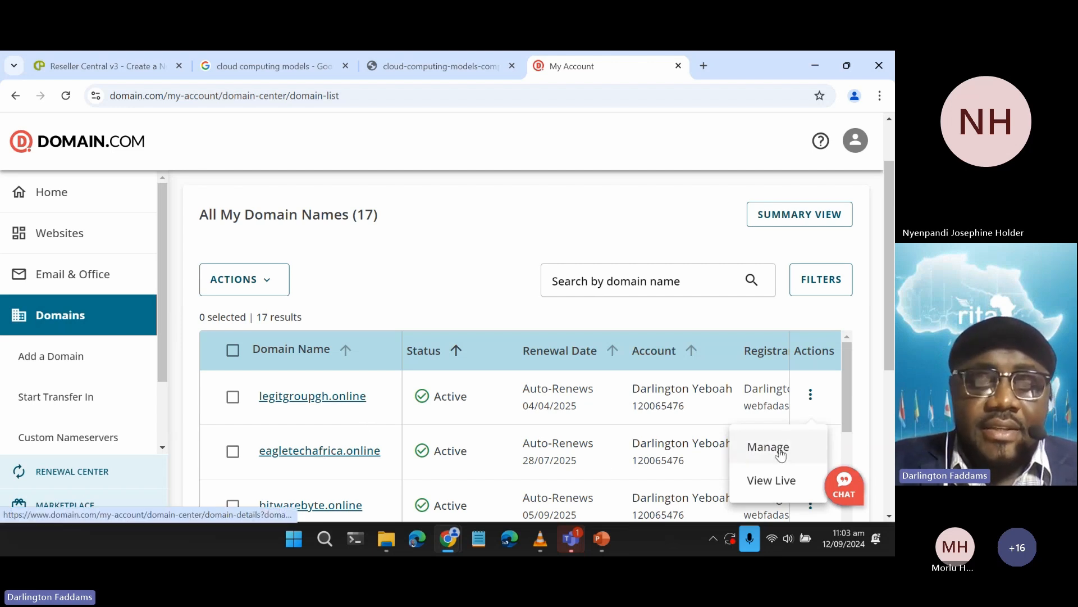
pyautogui.scroll(1, 601, 444)
pyautogui.scroll(-2, 602, 444)
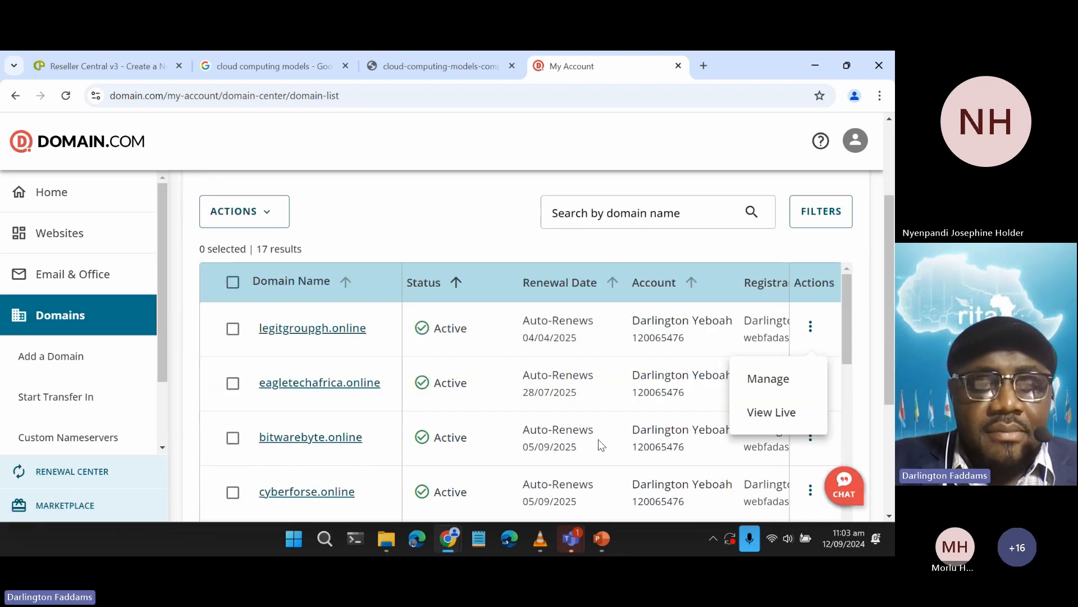
pyautogui.scroll(-1, 602, 444)
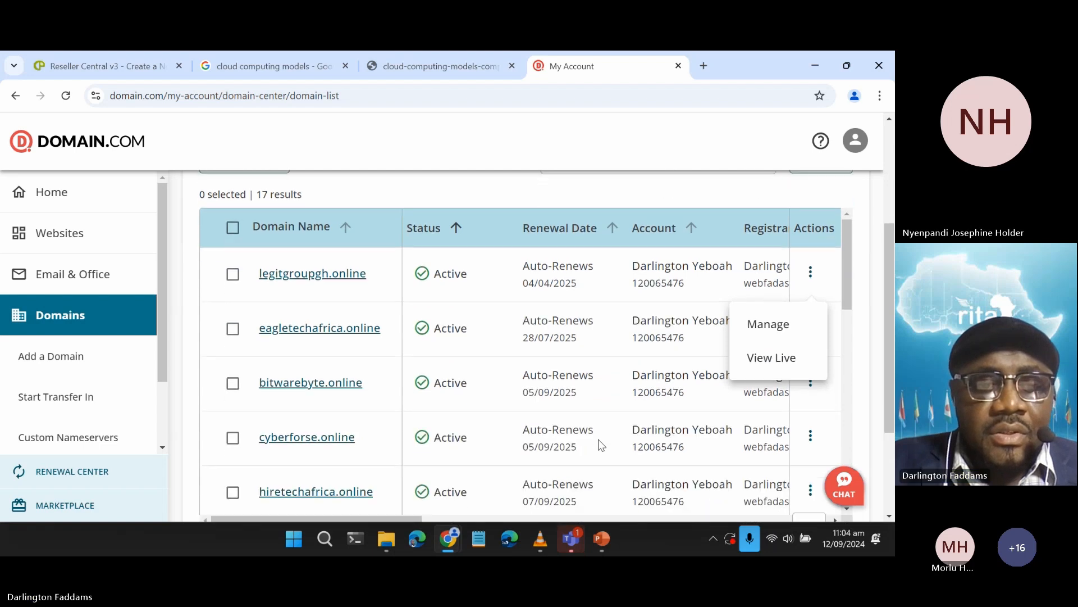
pyautogui.scroll(1, 601, 445)
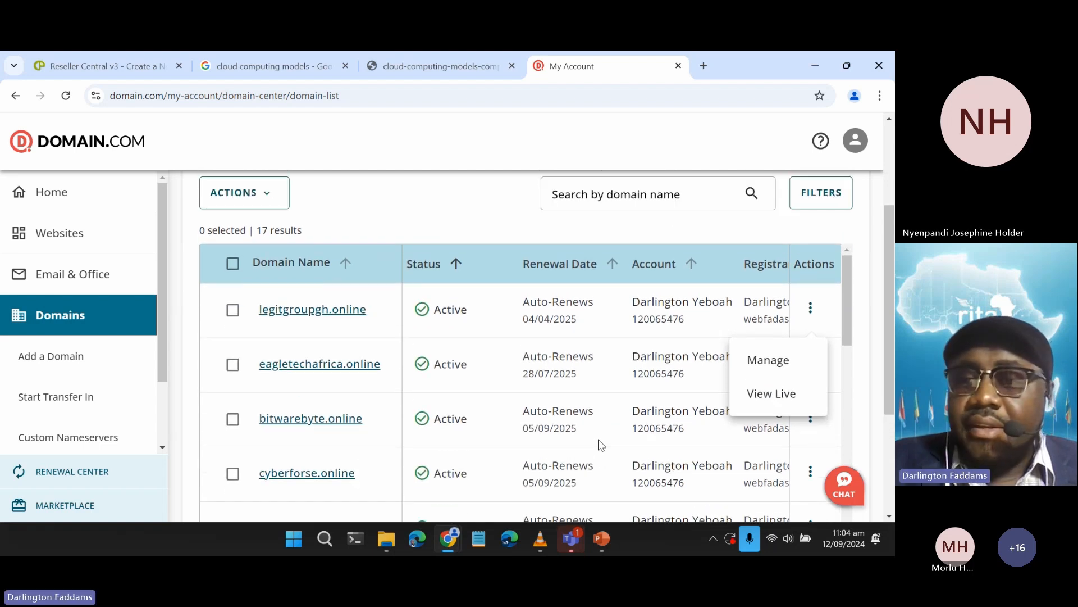
# Open legitgroupgh.online via Manage, reload, and review its renewal (04/04/2025, auto-renew on)
pyautogui.click(772, 358)
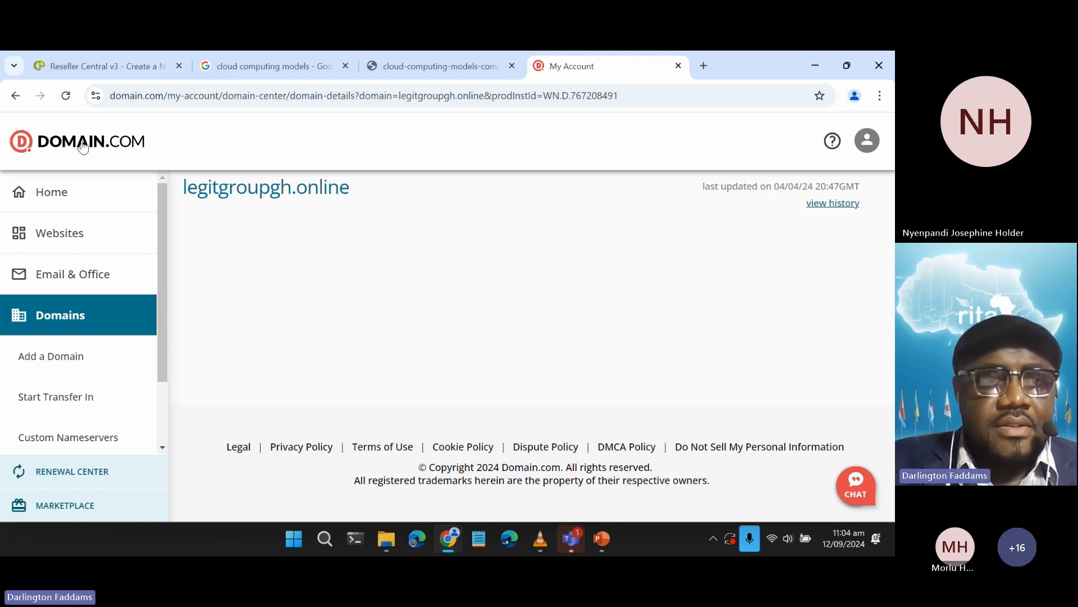
pyautogui.click(66, 95)
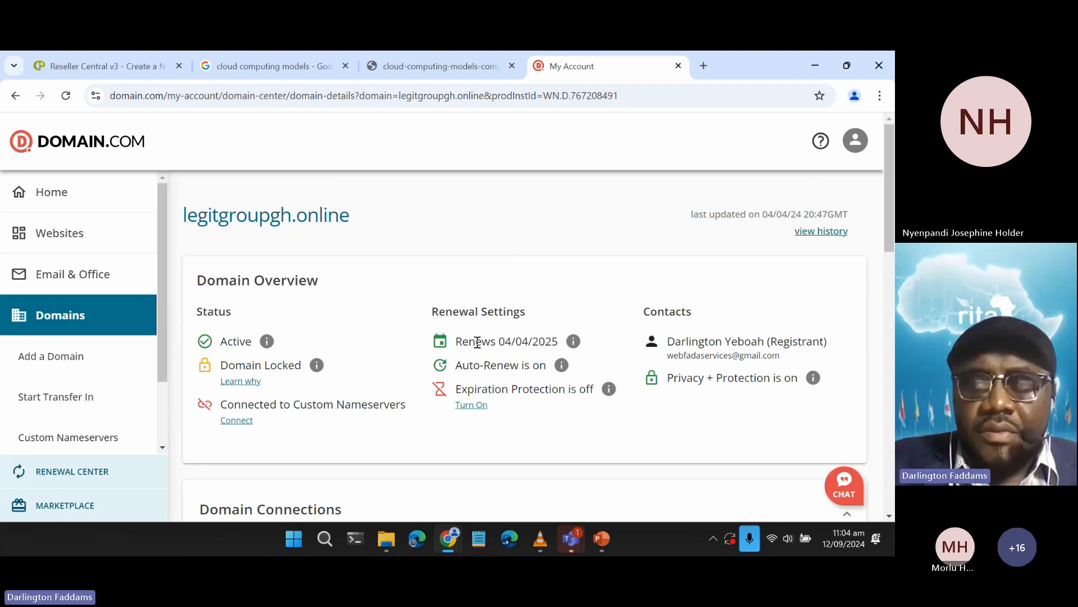
pyautogui.scroll(-1, 477, 342)
pyautogui.scroll(-1, 477, 342)
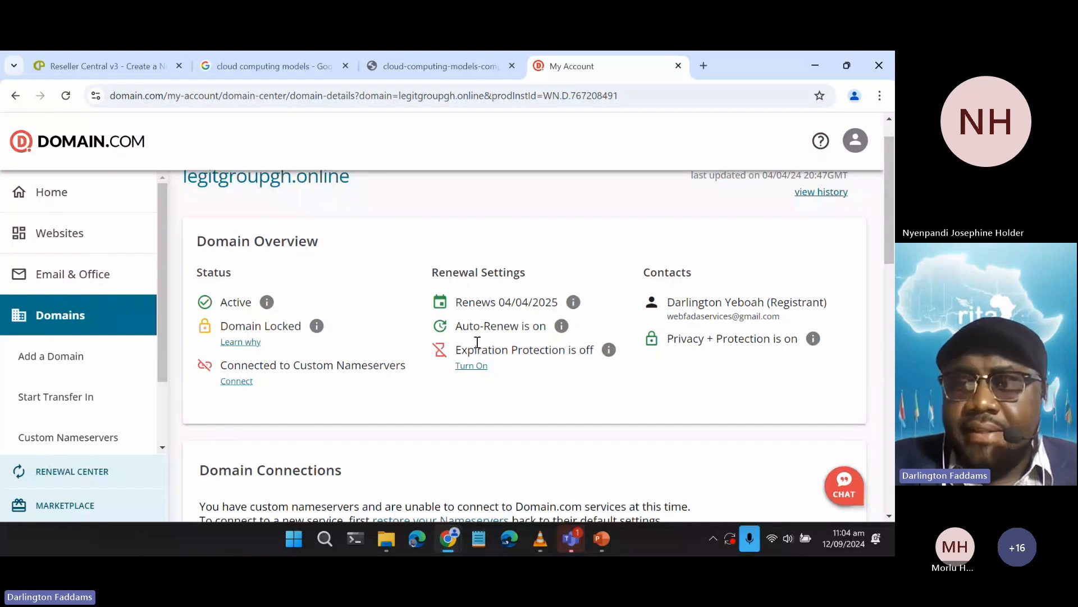
pyautogui.scroll(-4, 478, 342)
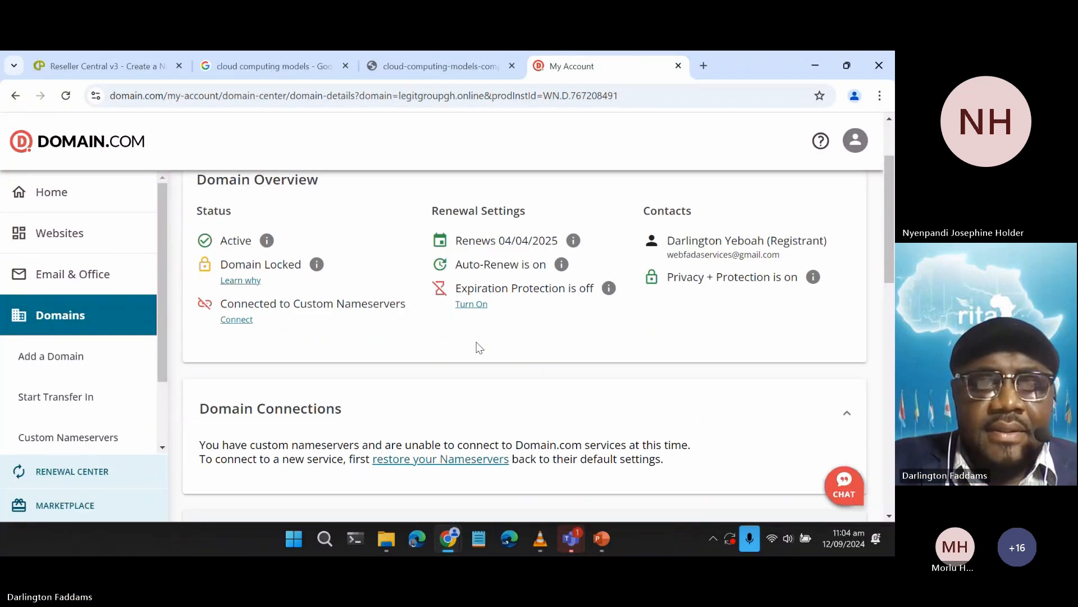
pyautogui.scroll(-4, 478, 346)
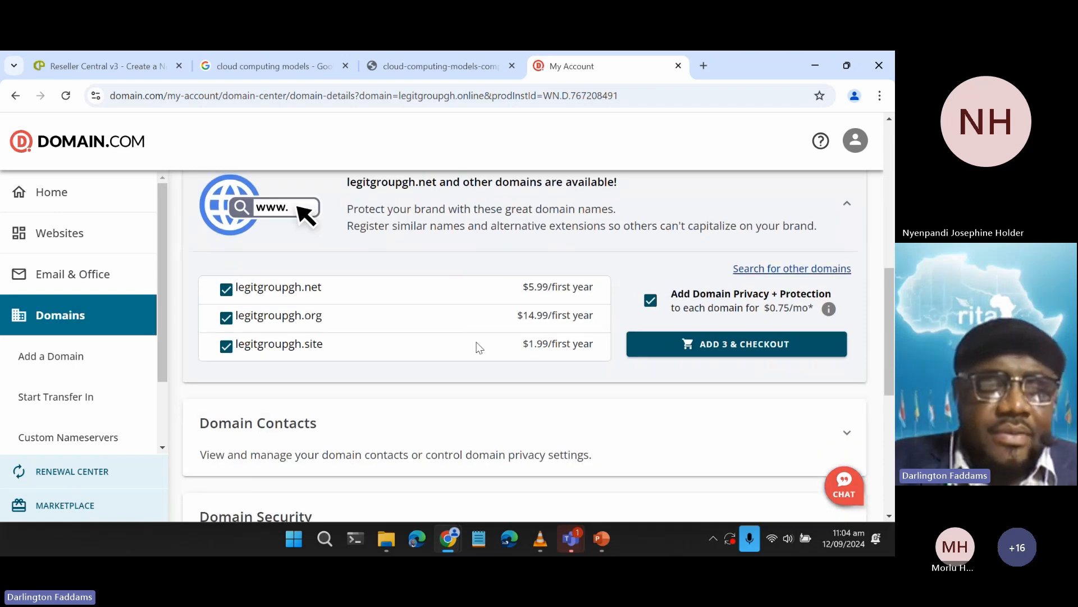
pyautogui.scroll(-6, 478, 346)
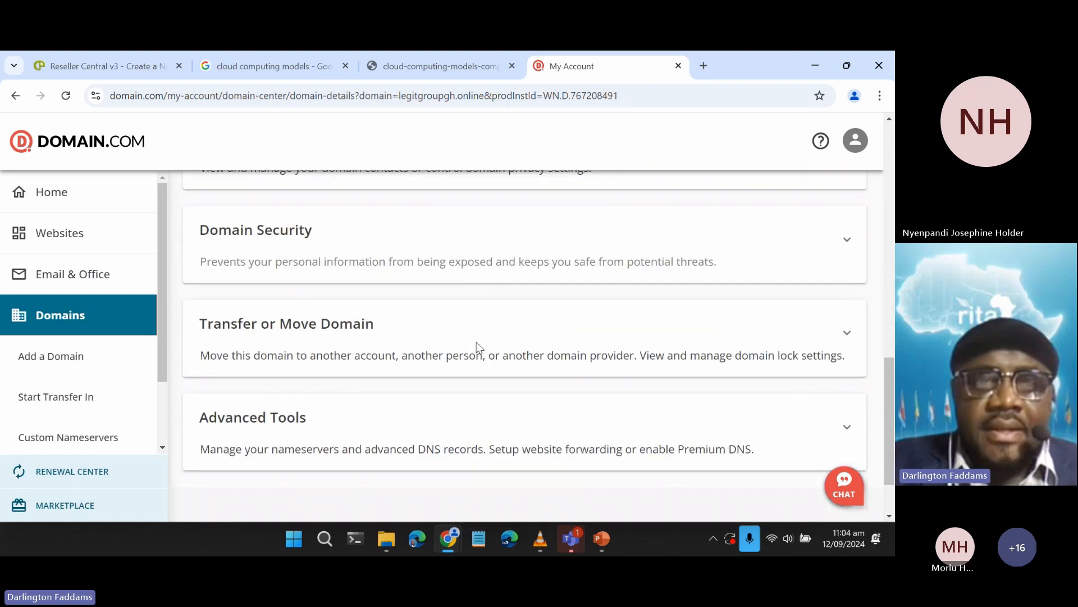
pyautogui.scroll(6, 477, 349)
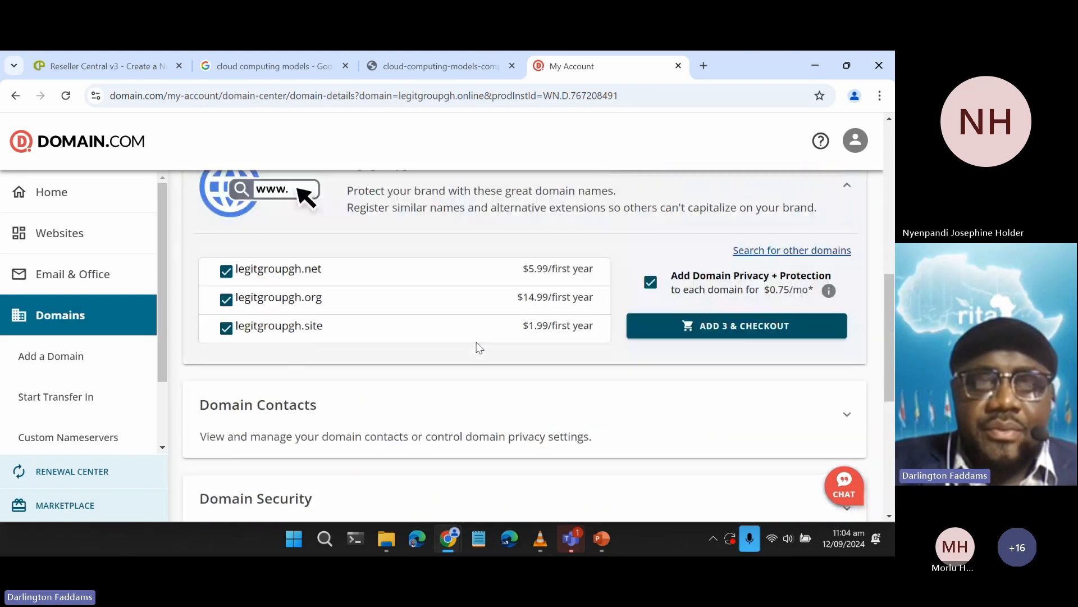
pyautogui.scroll(3, 477, 348)
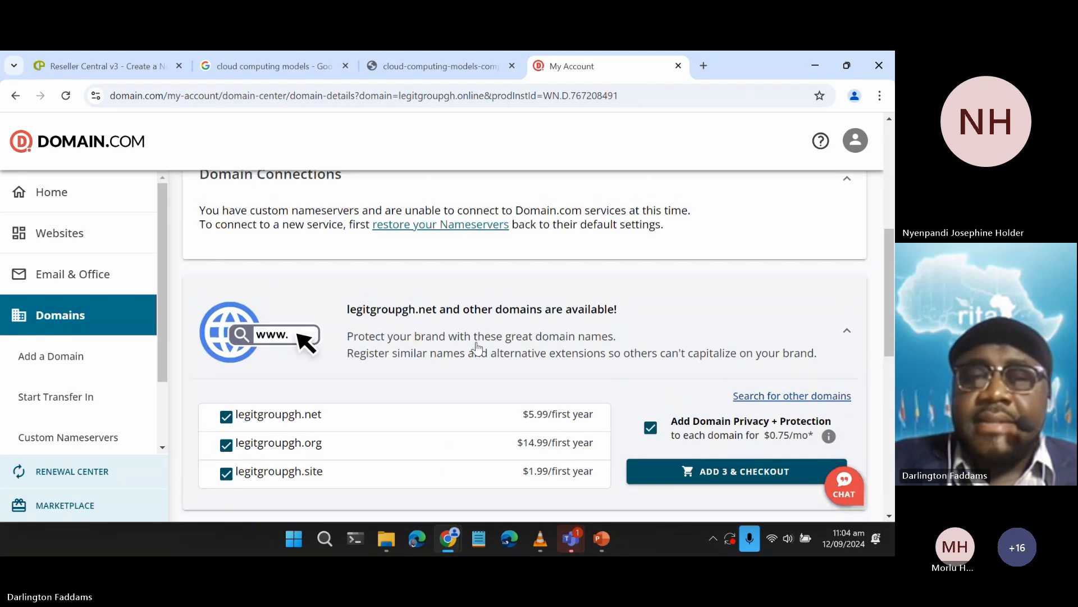
pyautogui.scroll(1, 477, 349)
pyautogui.scroll(2, 477, 348)
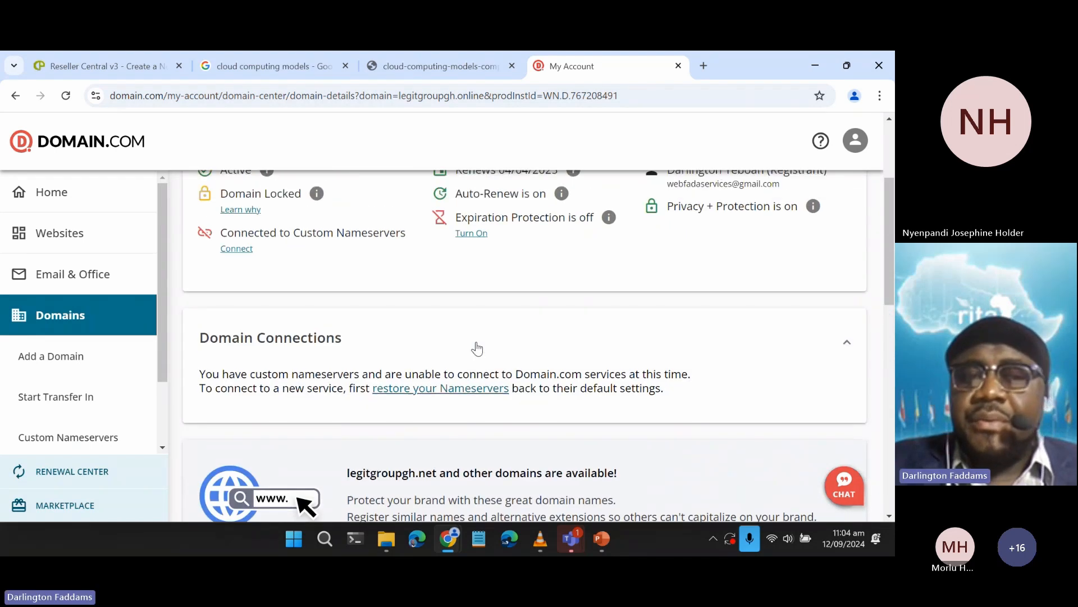
pyautogui.scroll(2, 480, 347)
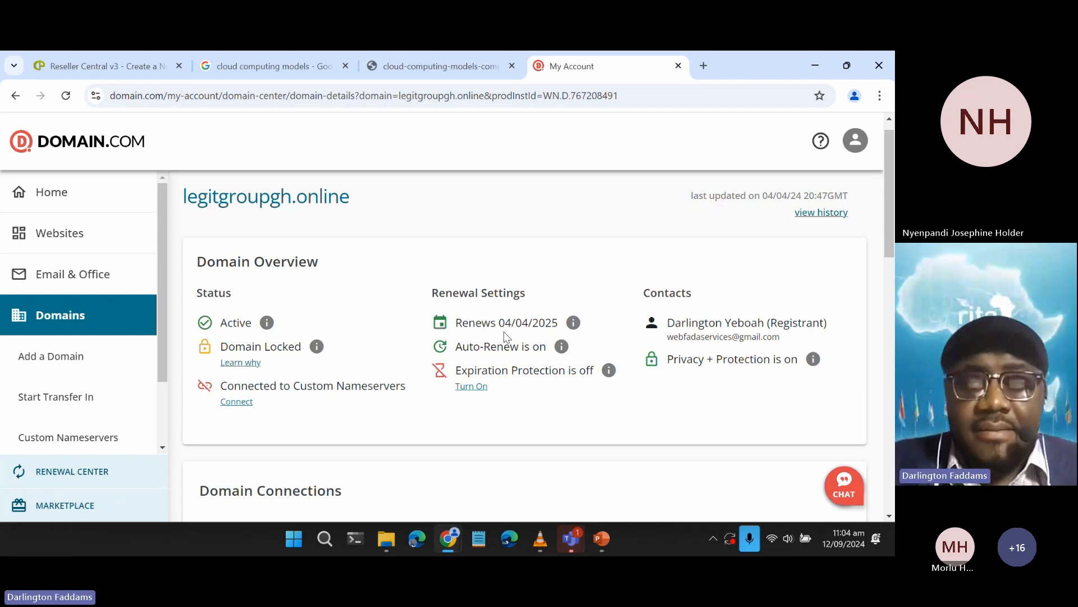
# Scroll down the legitgroupgh.online page and expand the Domain Contacts section
pyautogui.scroll(1, 506, 336)
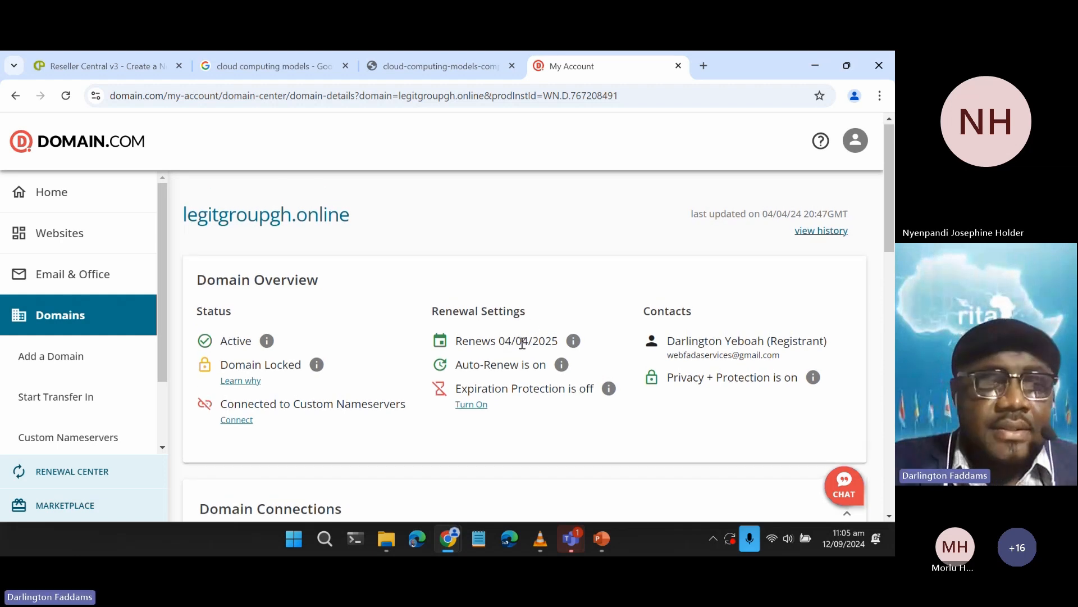
pyautogui.scroll(-3, 511, 343)
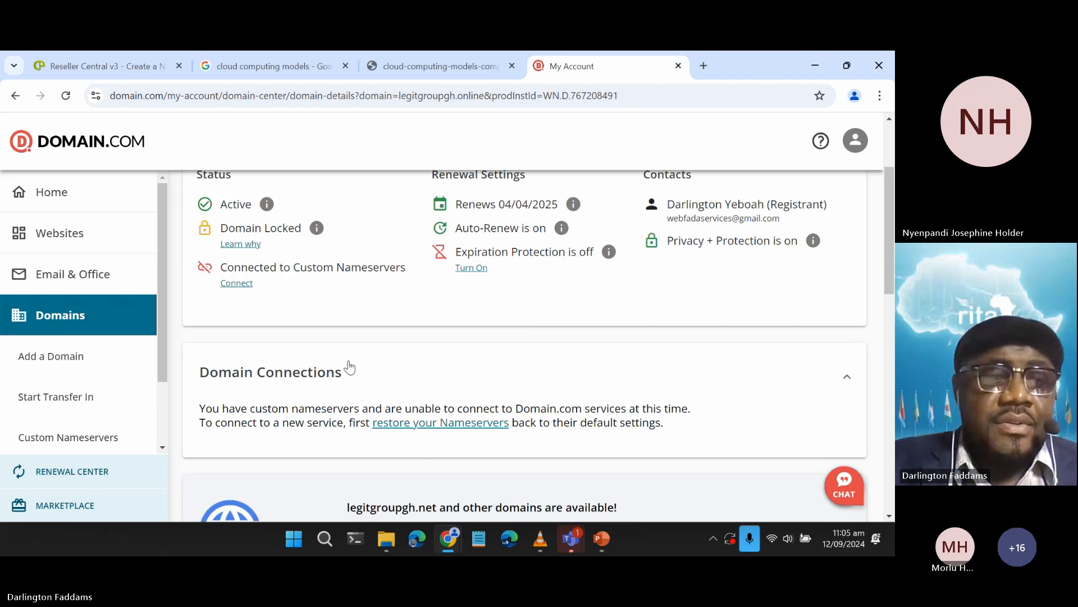
pyautogui.scroll(-2, 129, 393)
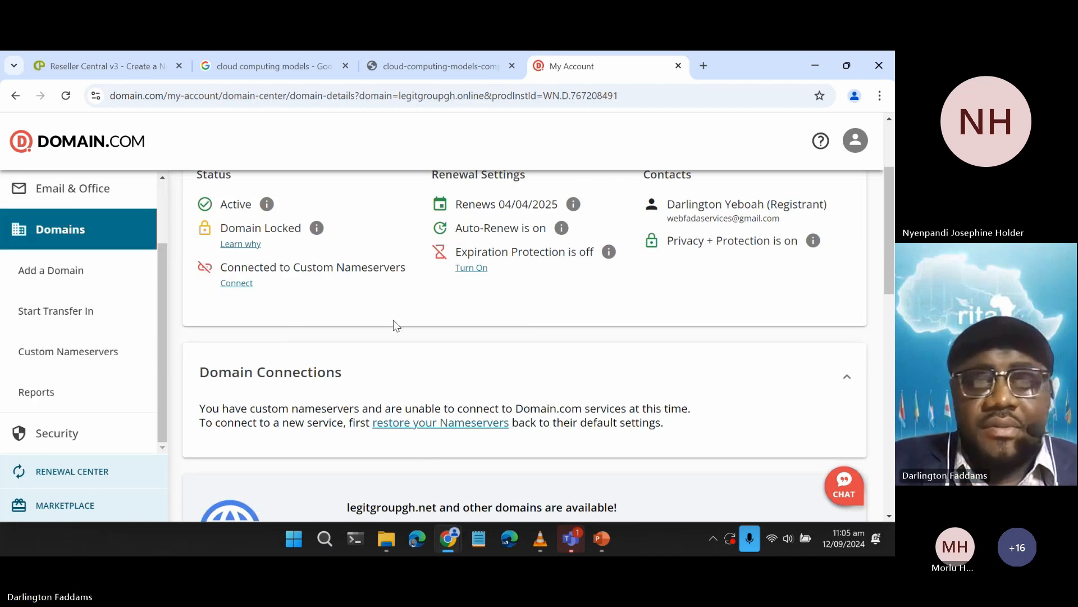
pyautogui.scroll(-6, 393, 324)
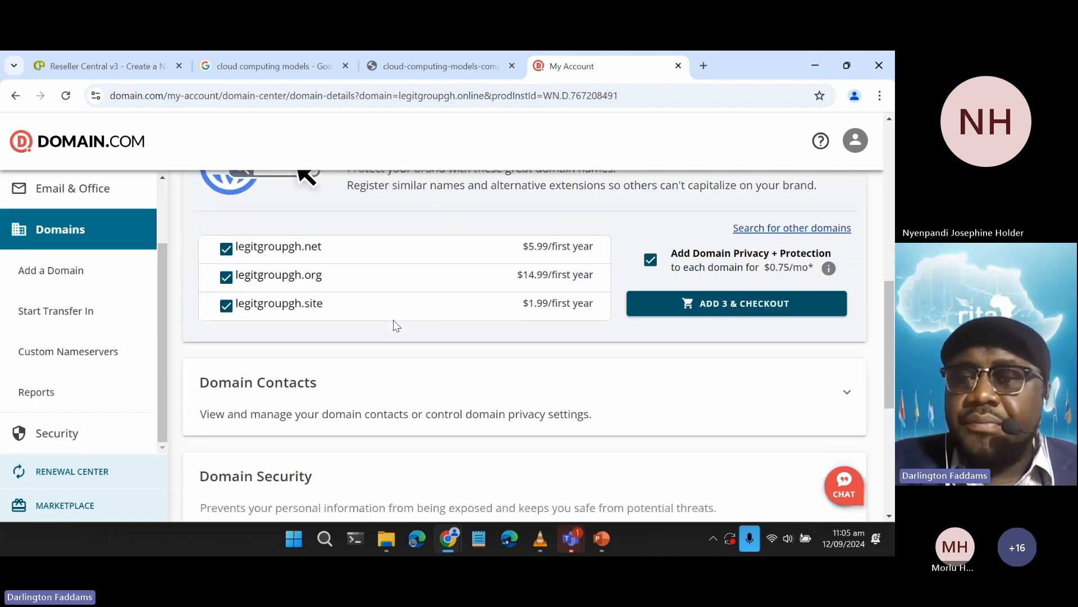
pyautogui.scroll(-2, 396, 325)
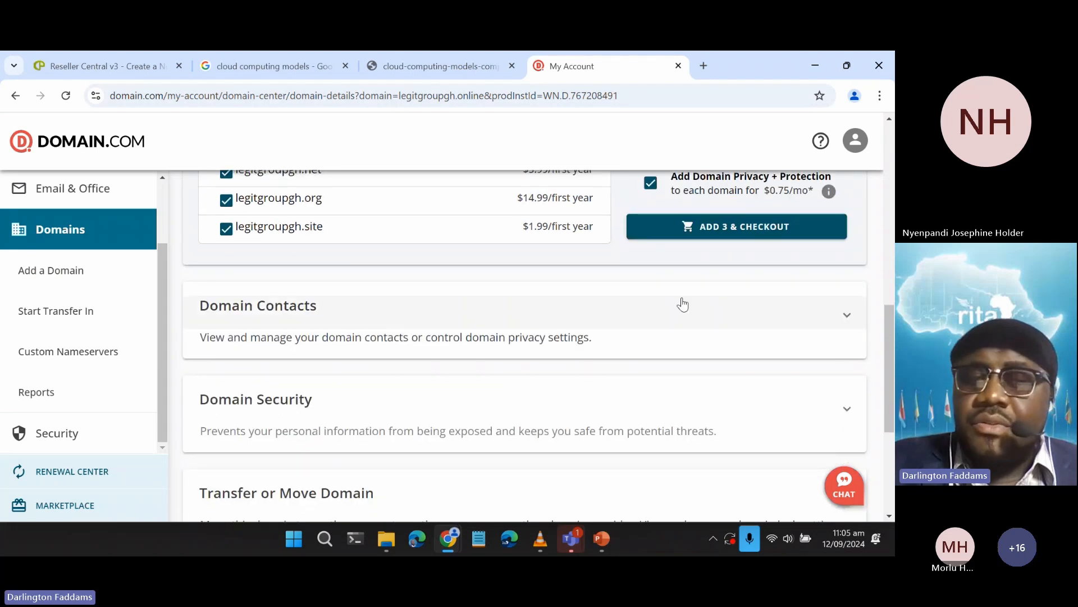
pyautogui.click(845, 325)
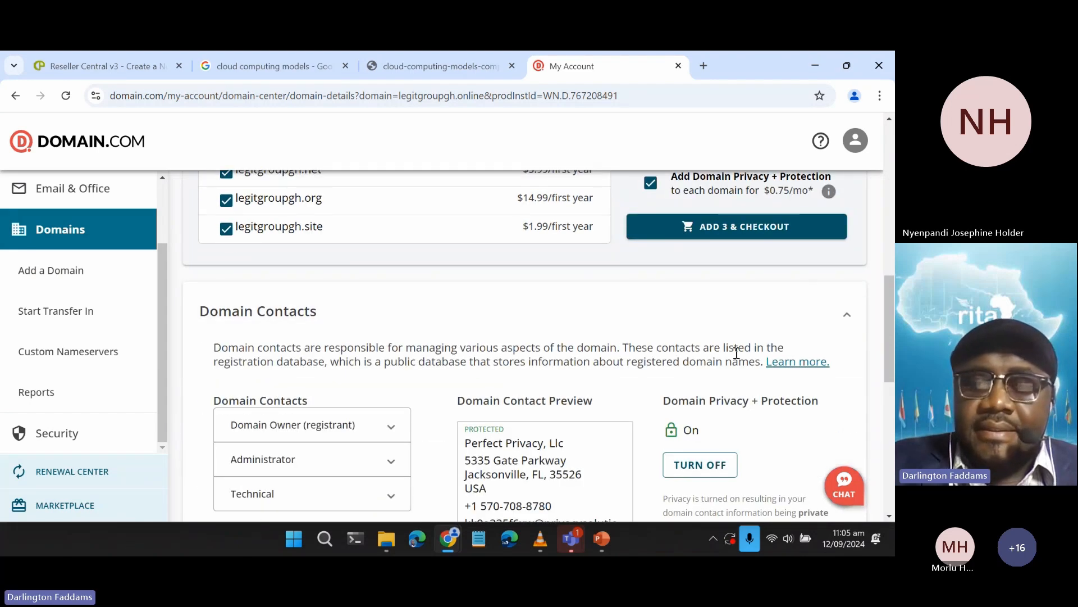
# Expand Domain Security, showing privacy protection and SiteLock Lite on
pyautogui.scroll(-3, 738, 349)
pyautogui.scroll(-2, 738, 358)
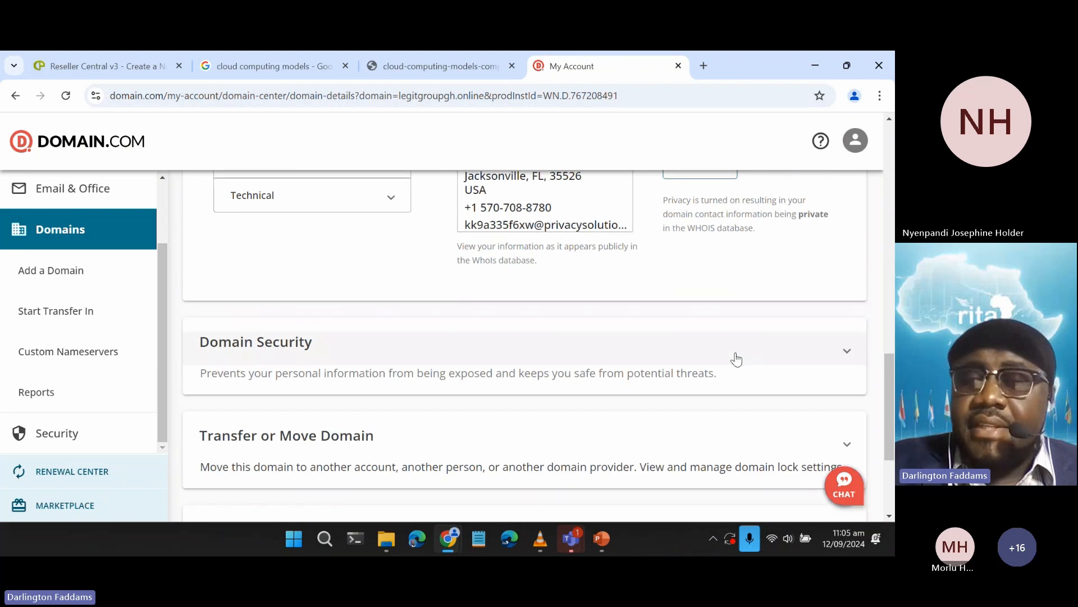
pyautogui.click(845, 352)
pyautogui.scroll(-4, 847, 355)
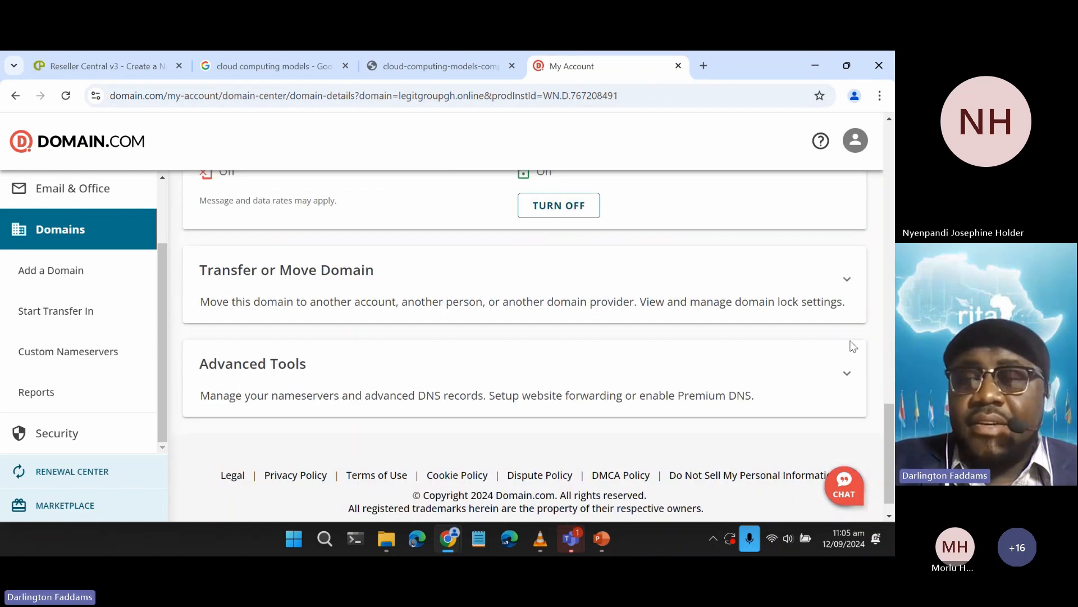
# Expand Transfer or Move Domain to see the domain lock and ownership options
pyautogui.click(843, 278)
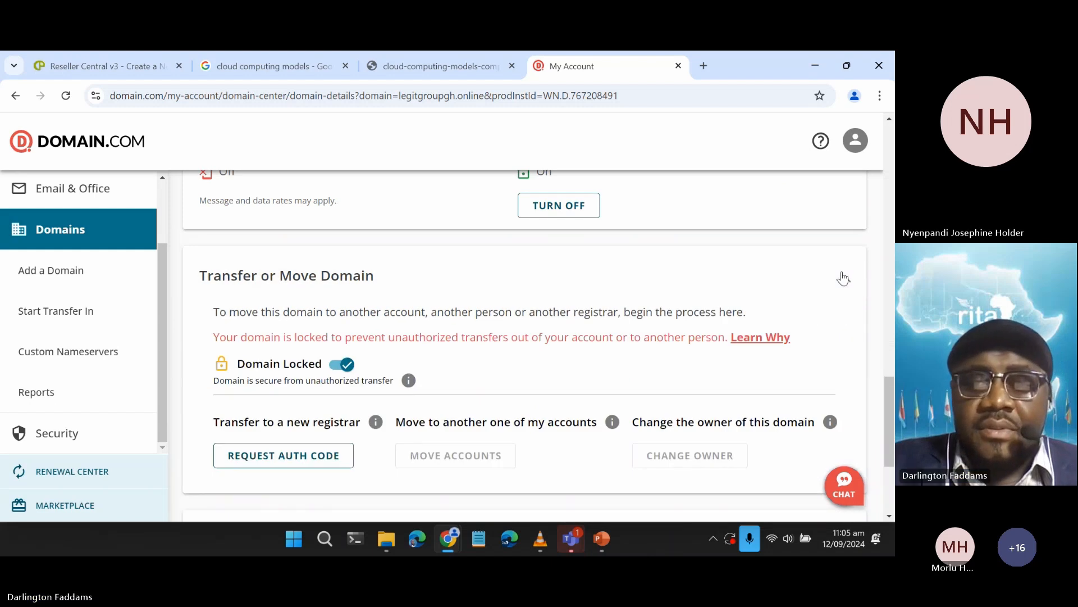
pyautogui.scroll(-1, 843, 278)
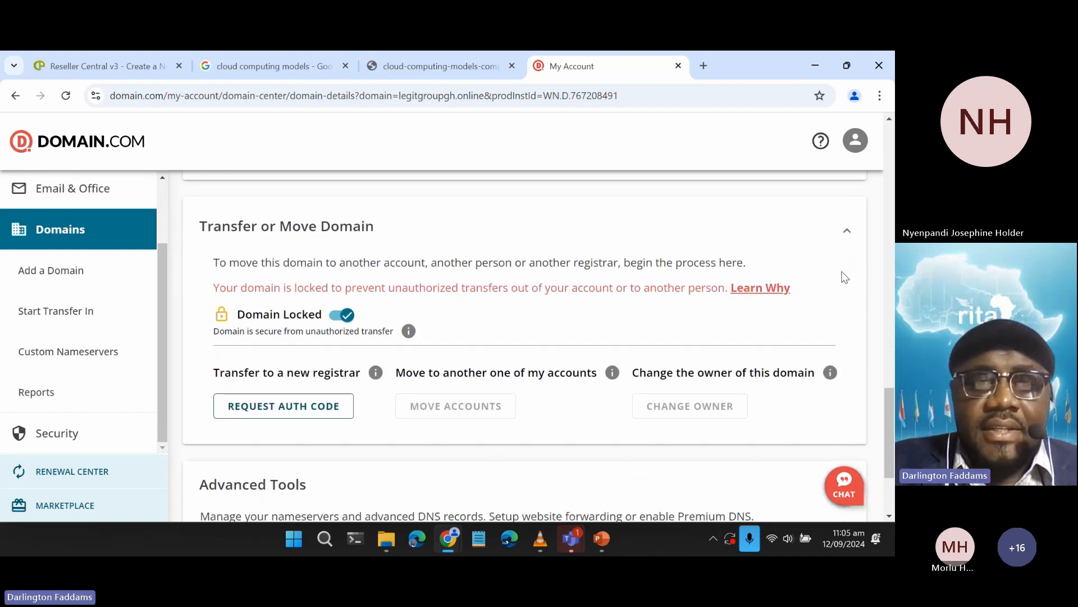
pyautogui.scroll(-1, 447, 240)
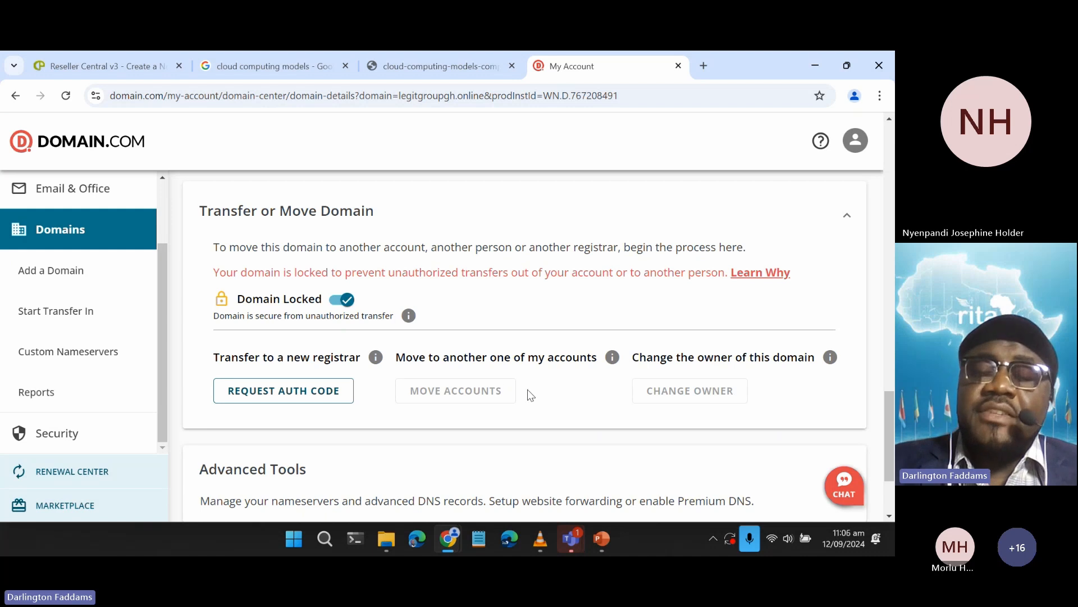
pyautogui.scroll(-2, 562, 393)
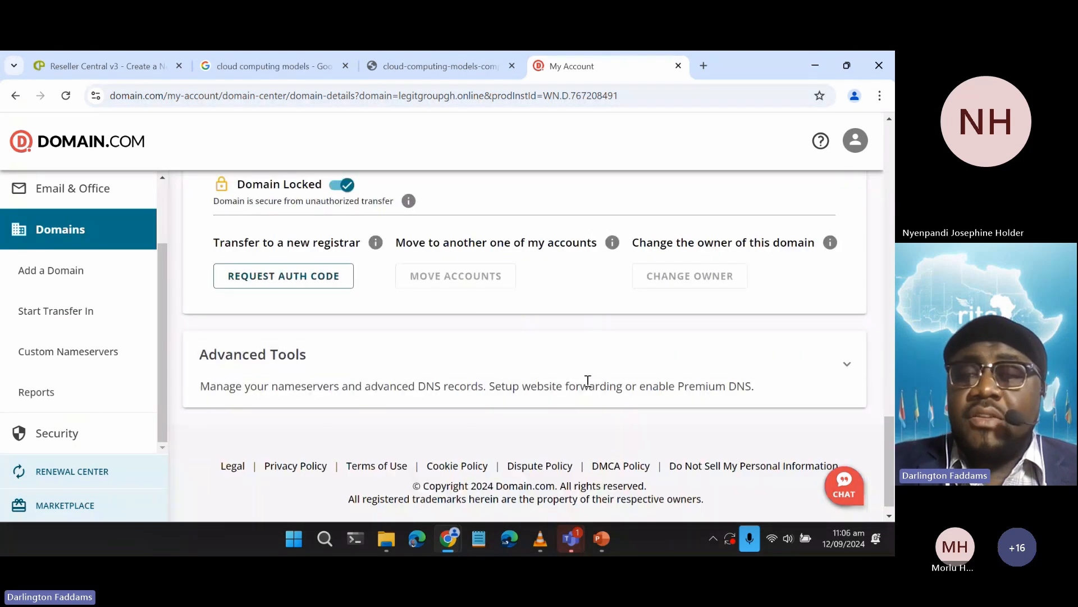
# Expand Advanced Tools to view nameservers NS1/NS2.SPEEDYDNS.NET, then return to Domain Overview
pyautogui.click(847, 370)
pyautogui.click(848, 370)
pyautogui.scroll(-4, 683, 374)
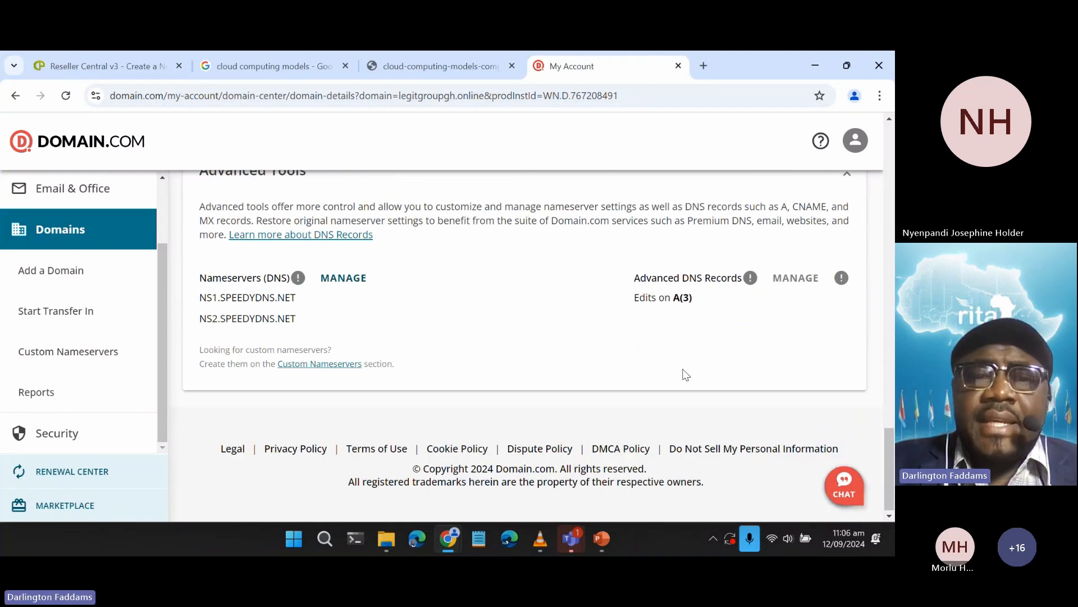
pyautogui.scroll(1, 686, 375)
pyautogui.scroll(3, 683, 369)
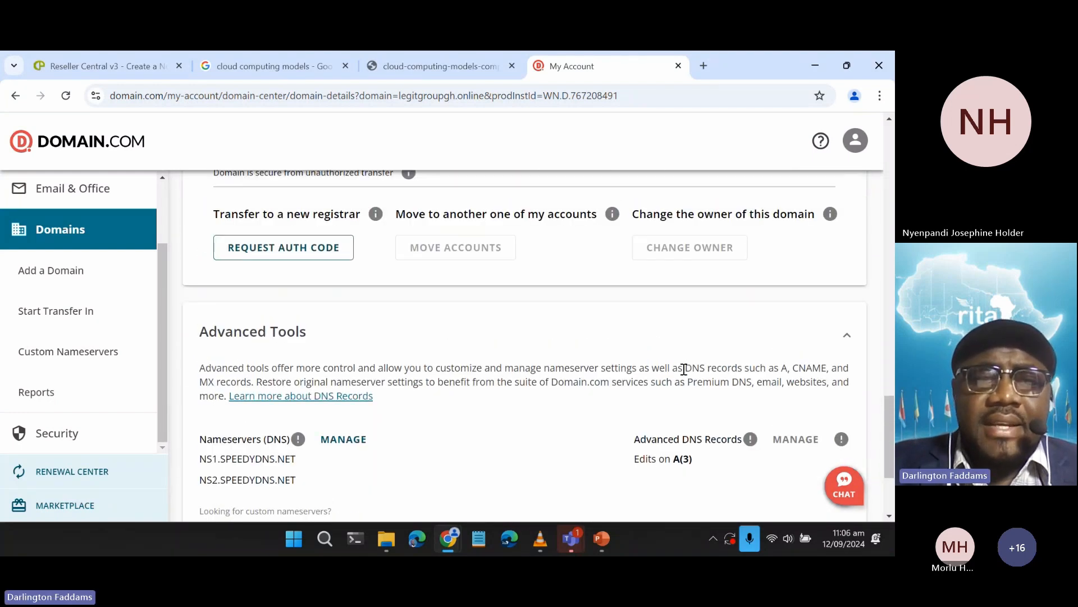
pyautogui.scroll(5, 684, 369)
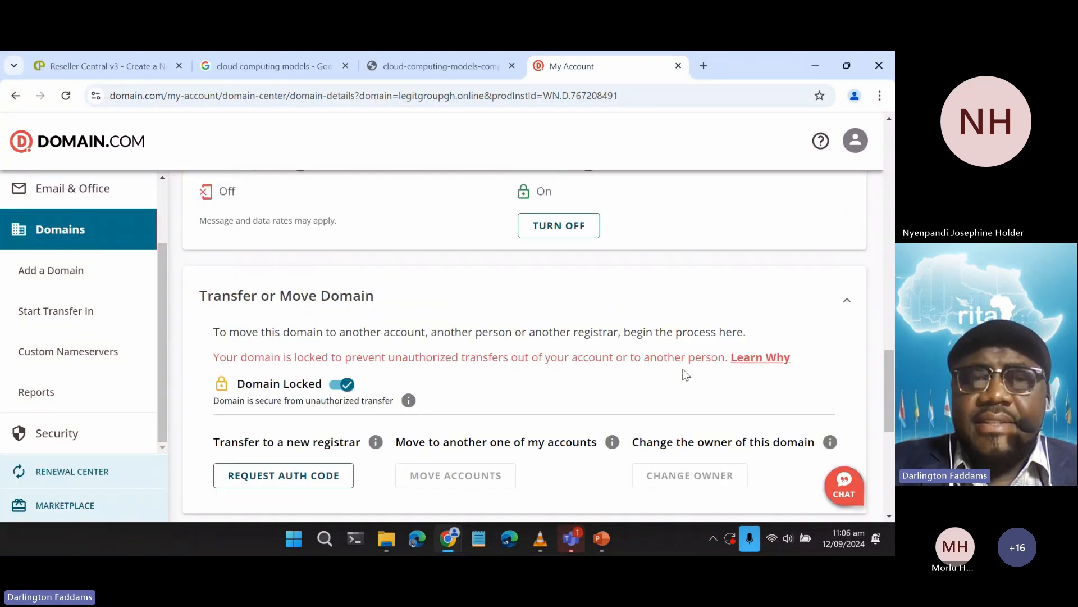
pyautogui.scroll(1, 686, 374)
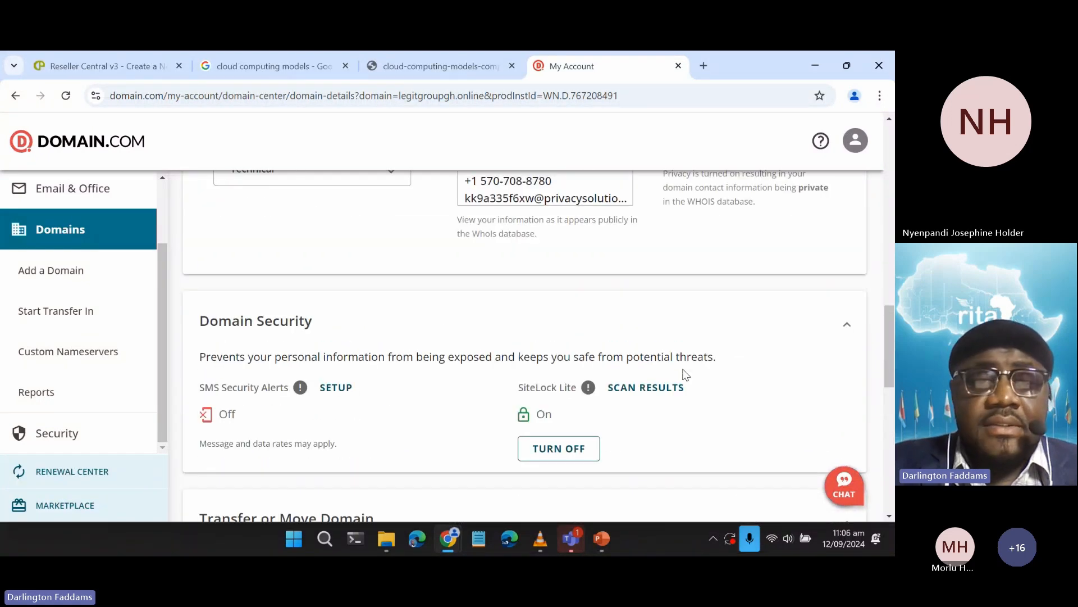
pyautogui.scroll(5, 686, 371)
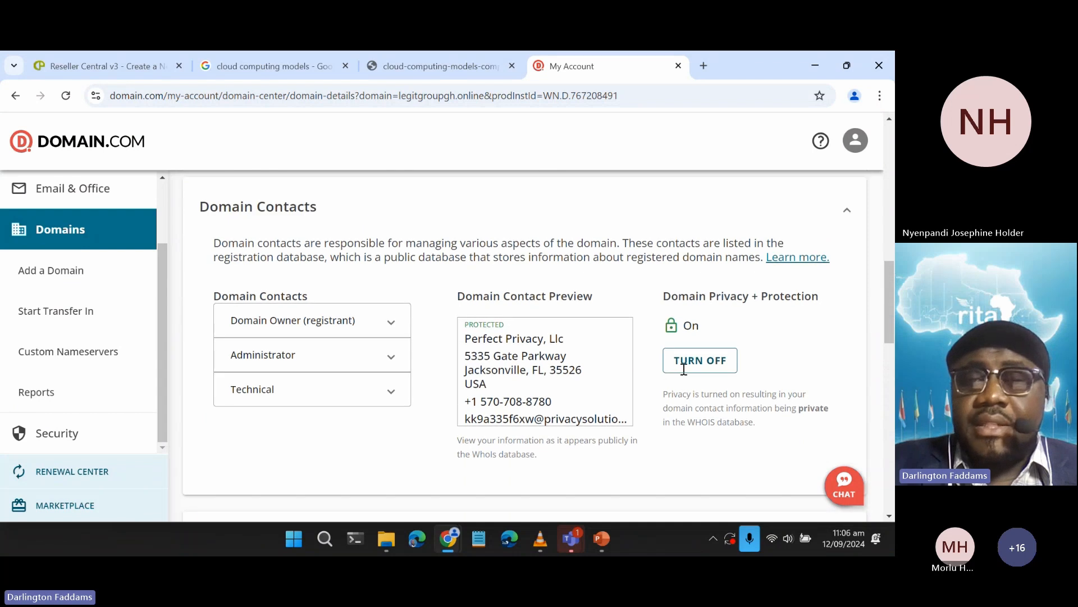
pyautogui.scroll(10, 685, 371)
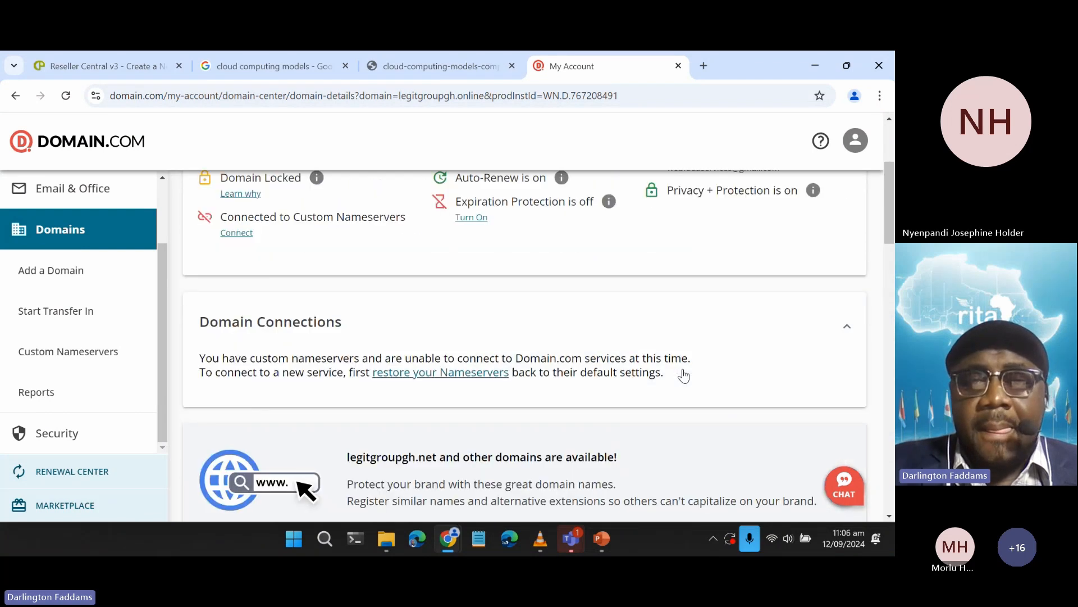
# Start a support chat and pick the Help Renew Services and Renew quick replies
pyautogui.click(844, 494)
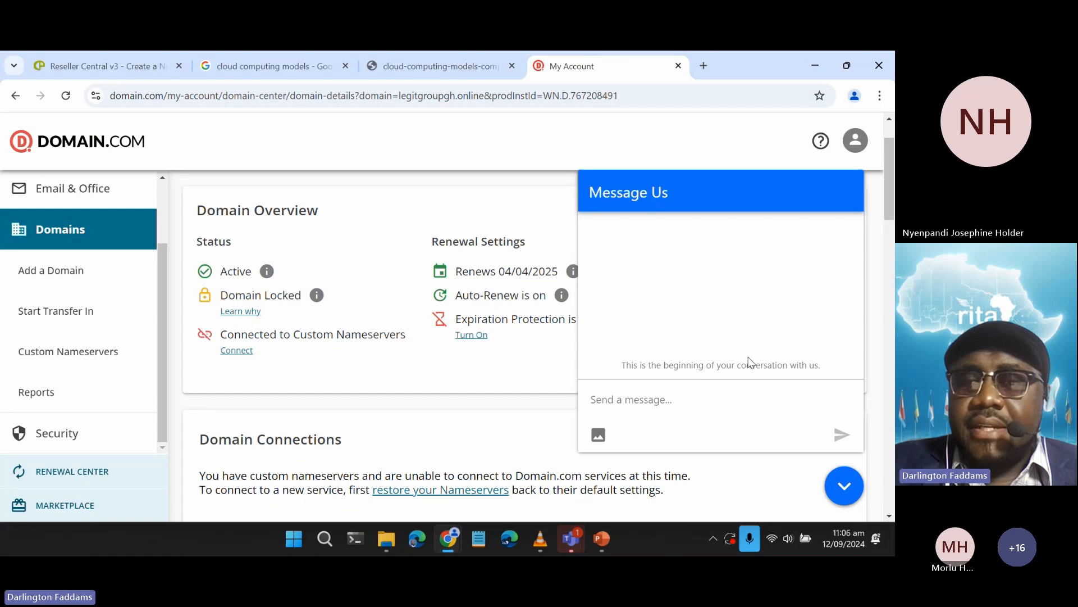
pyautogui.scroll(1, 718, 247)
pyautogui.scroll(-1, 718, 247)
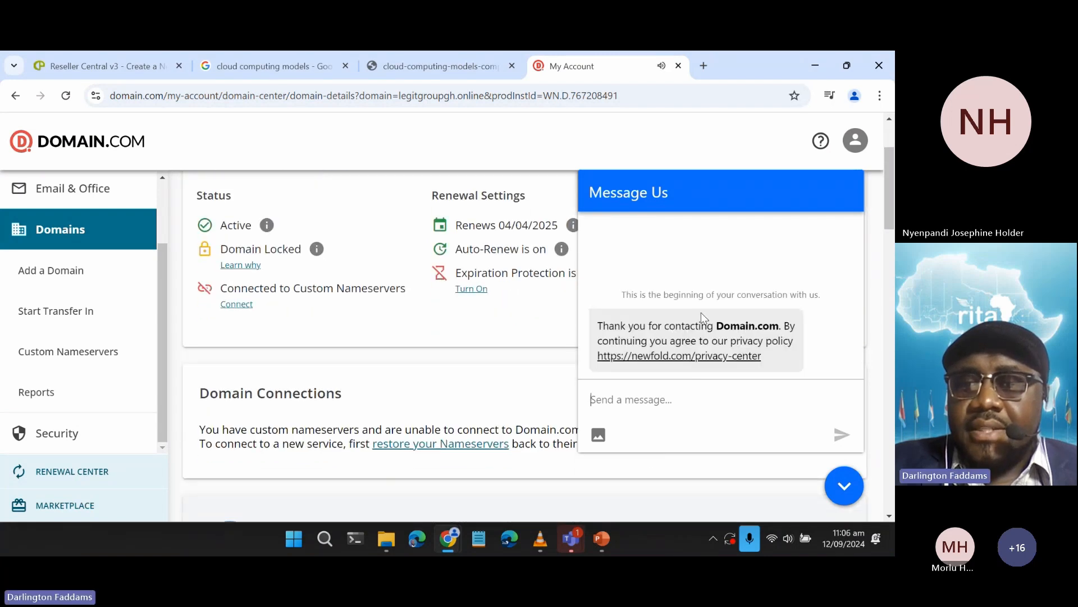
pyautogui.scroll(2, 682, 297)
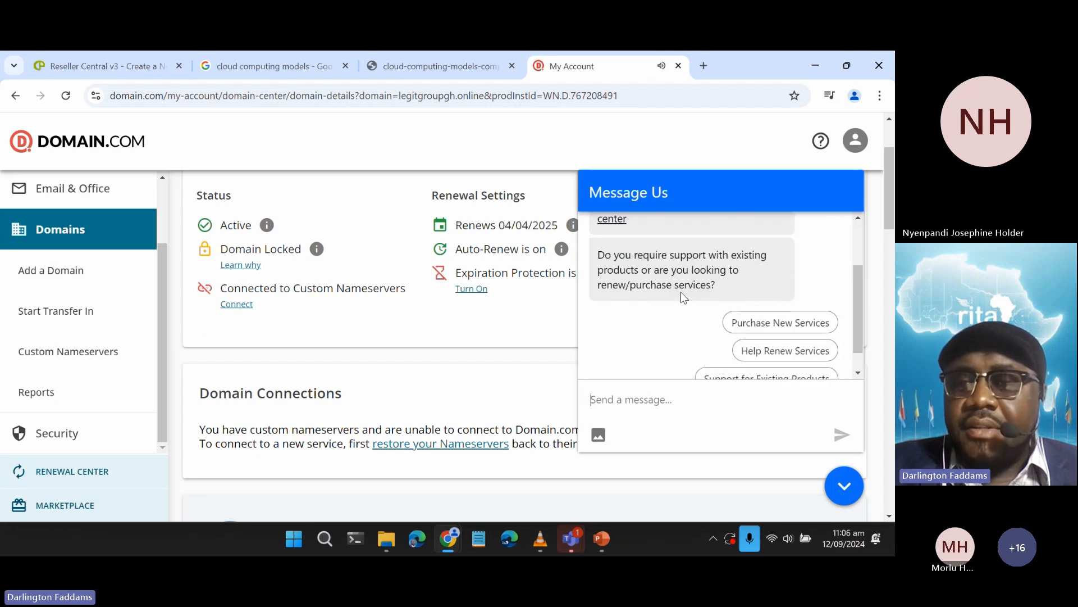
pyautogui.scroll(1, 681, 292)
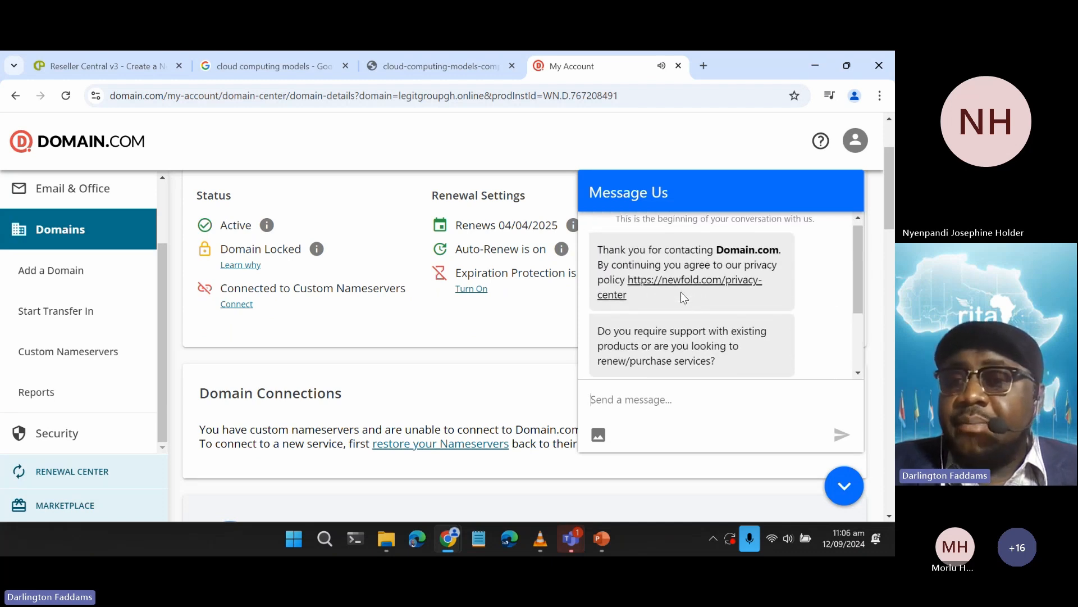
pyautogui.scroll(-2, 681, 291)
pyautogui.scroll(-2, 680, 292)
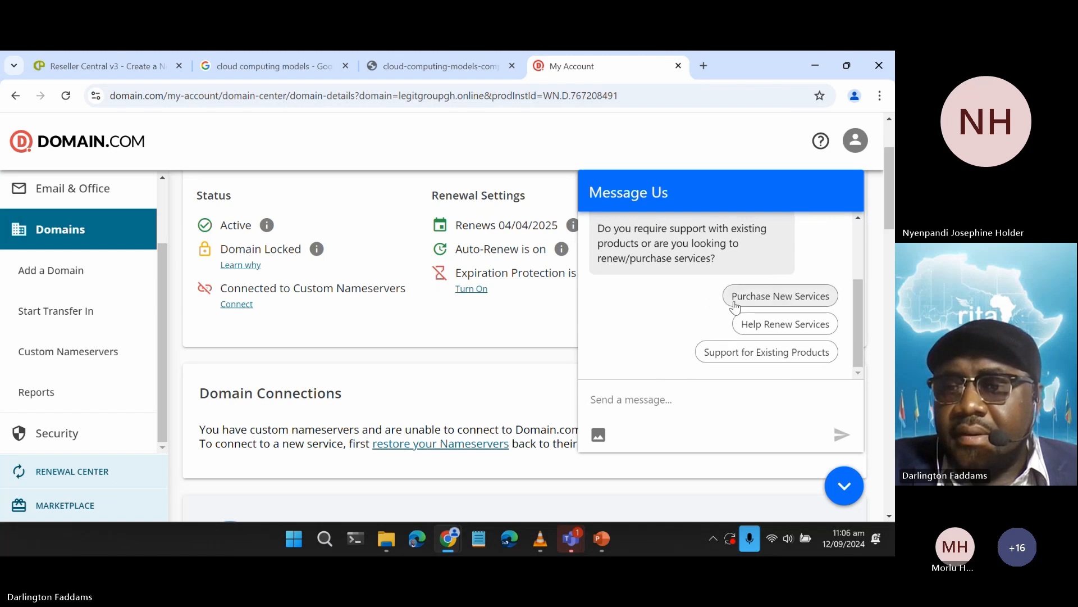
pyautogui.click(784, 329)
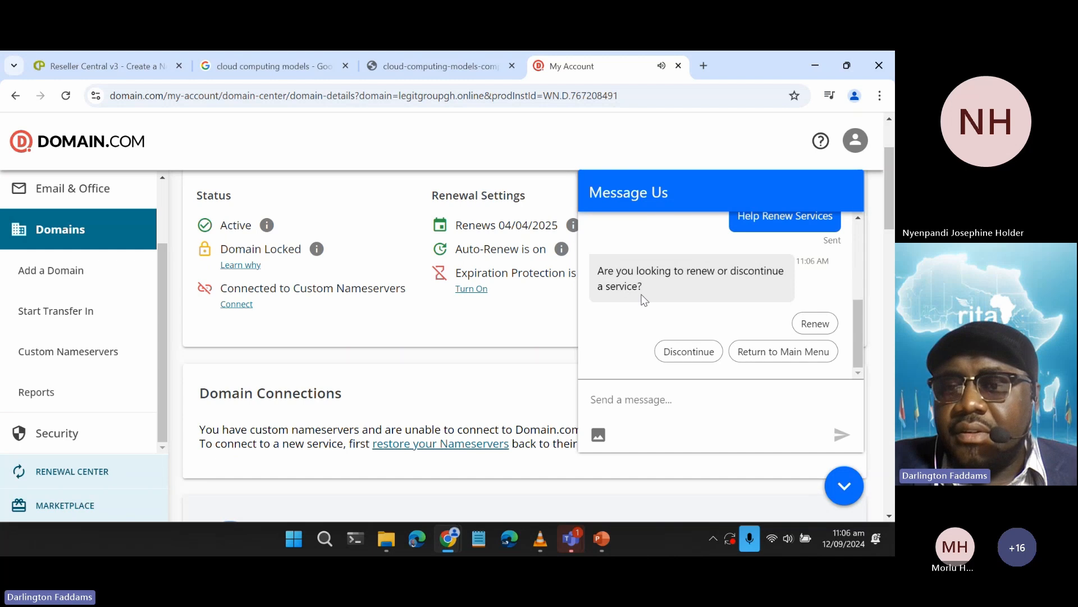
pyautogui.click(814, 323)
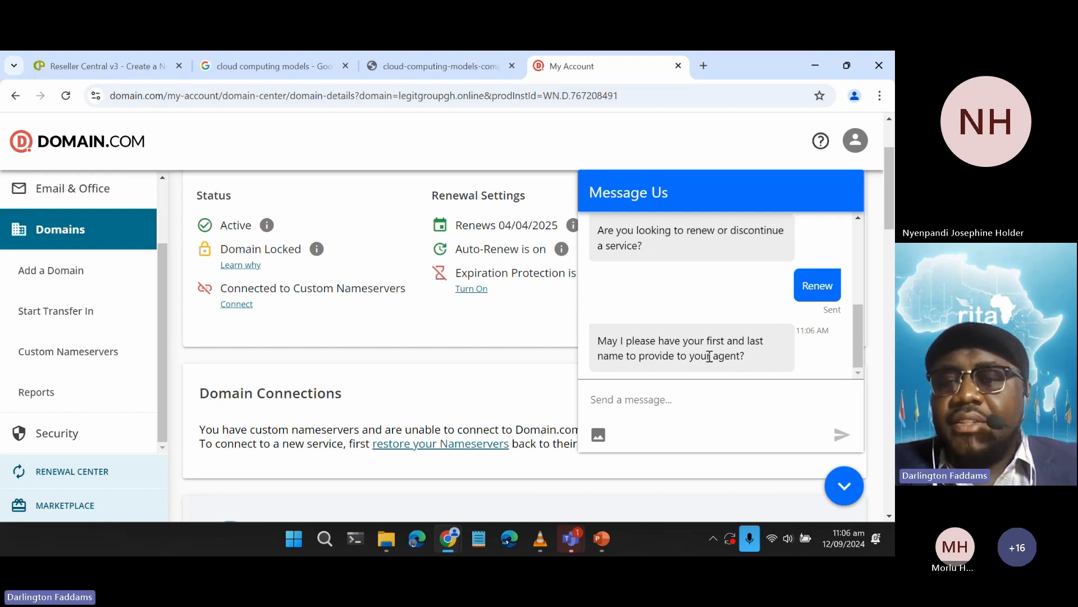
# Send your full name, the domain infosorse.com, and 'I want to renew this domain'
pyautogui.click(681, 396)
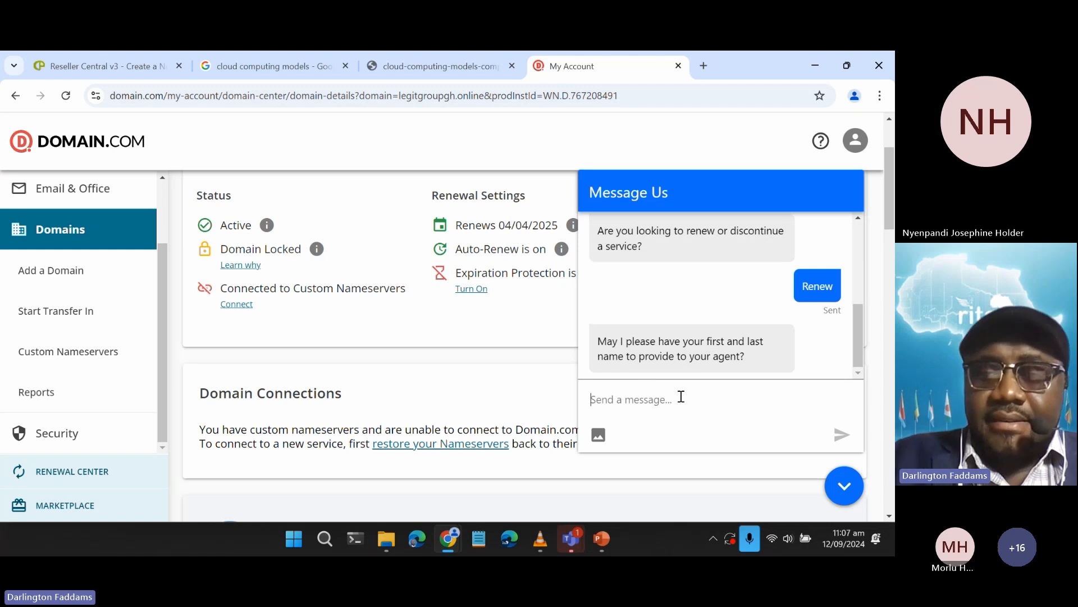
pyautogui.press('Return')
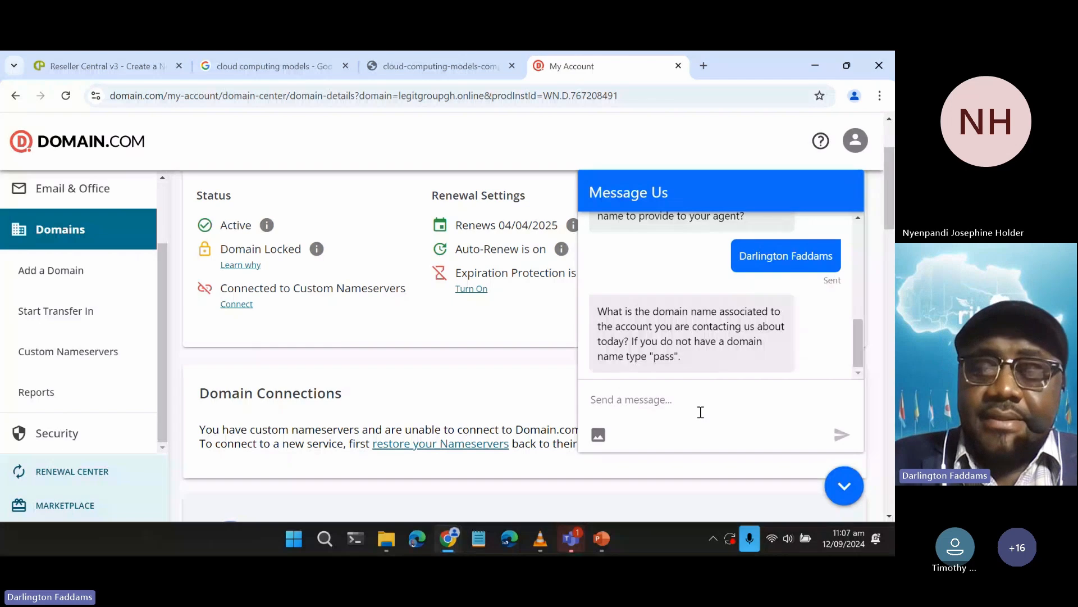
pyautogui.write('infosorse.com')
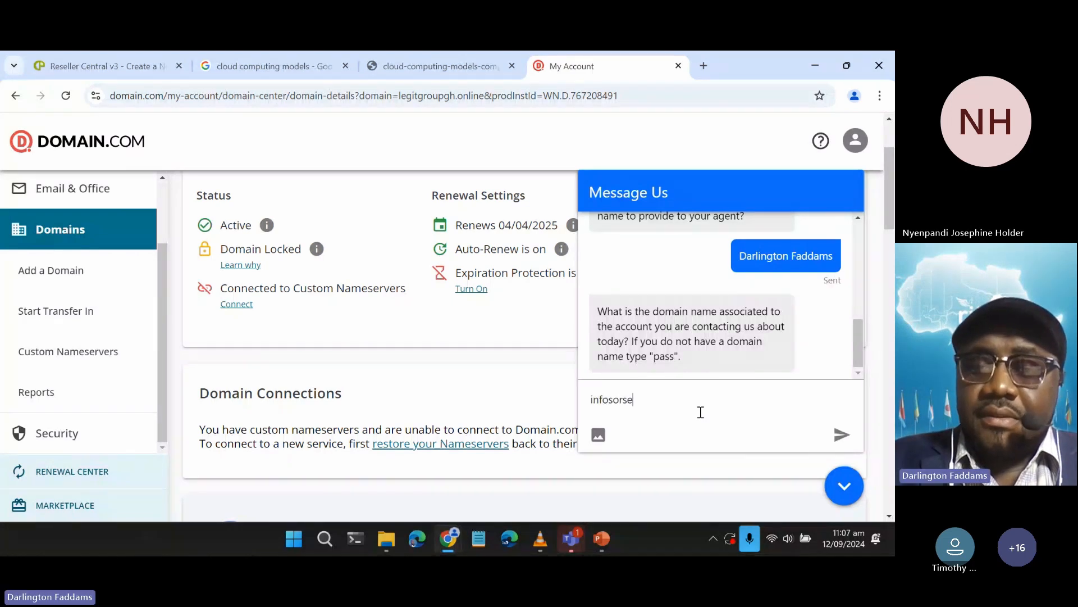
pyautogui.press('Return')
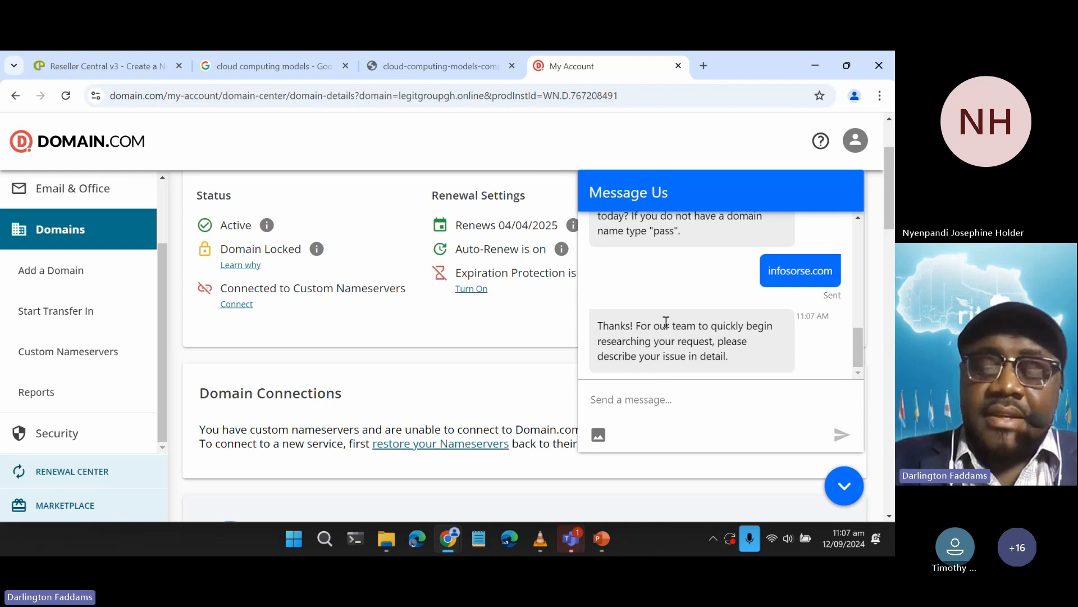
pyautogui.write('I w')
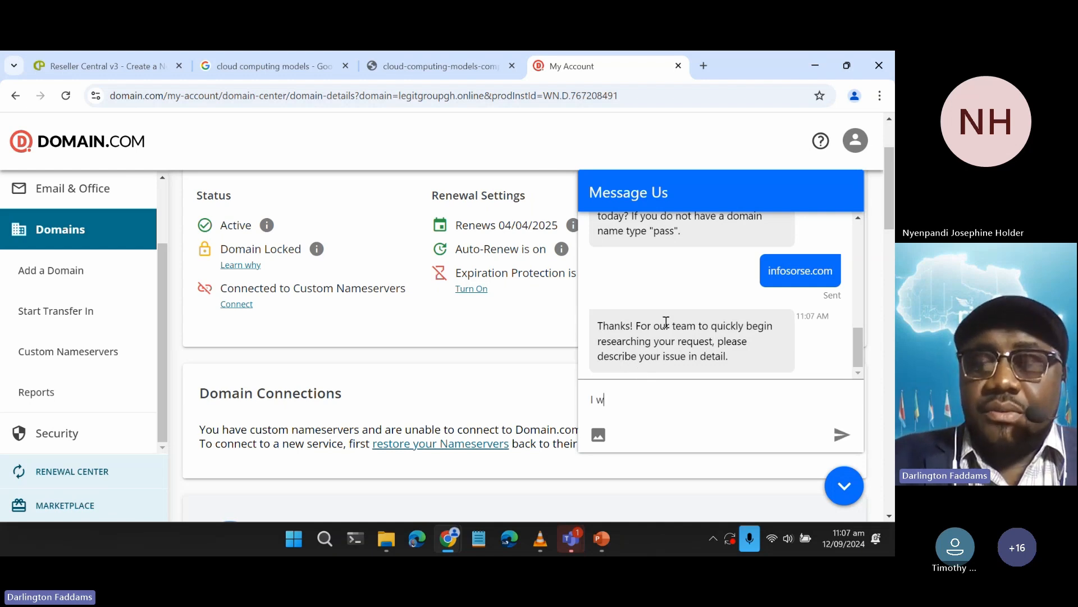
pyautogui.write('ant to renew this domain')
pyautogui.press('Return')
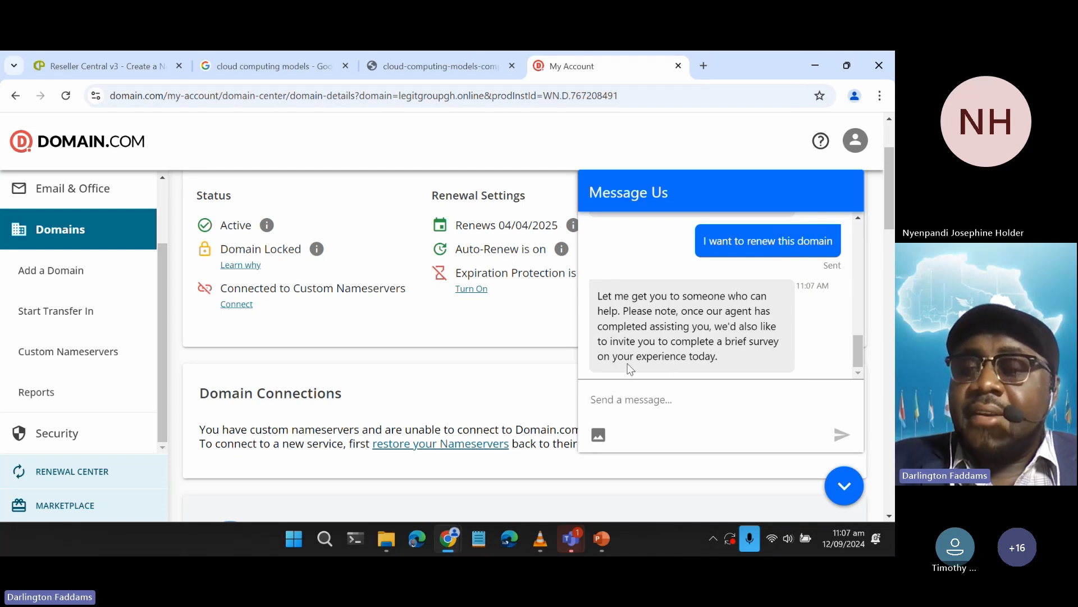
# Reply 'Okay' to the handover, then 'Yes, i'm doing great, thank you!' to the agent
pyautogui.write('Okay')
pyautogui.press('Return')
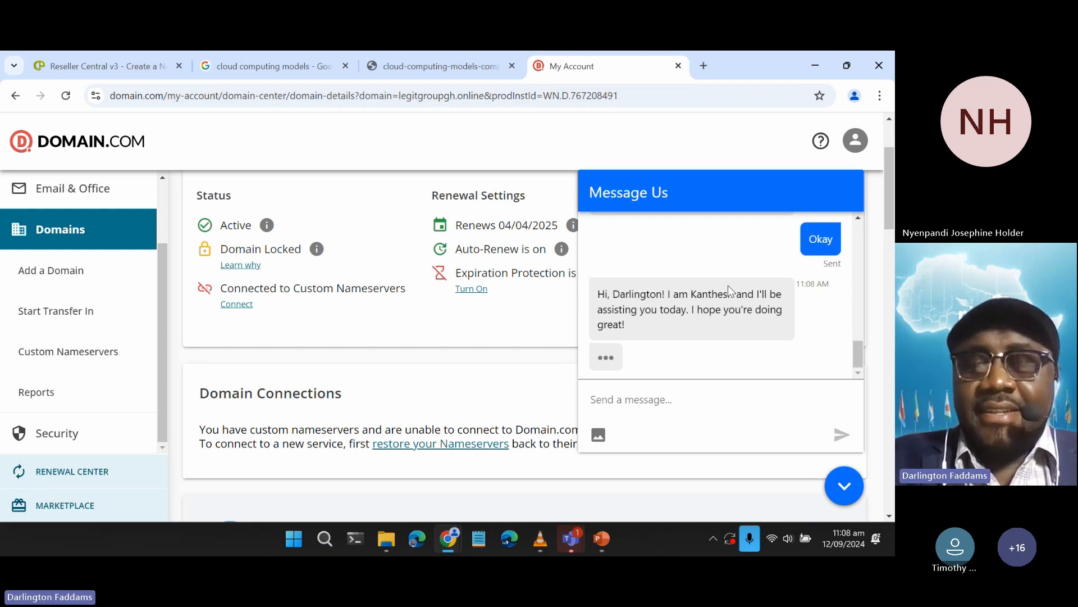
pyautogui.write("Yes, i'm doin")
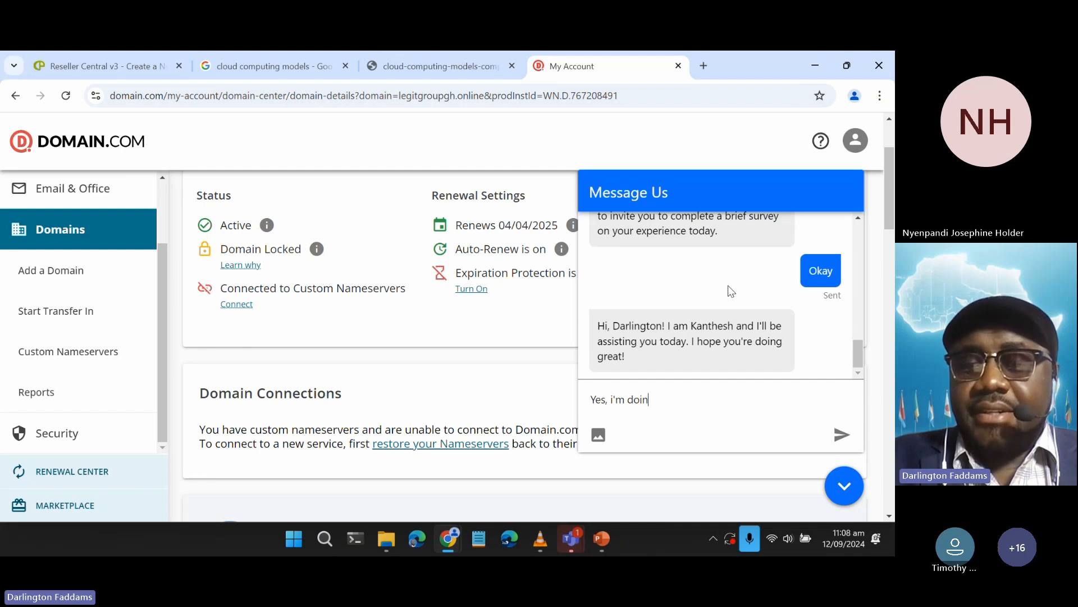
pyautogui.write('g great, thank you!')
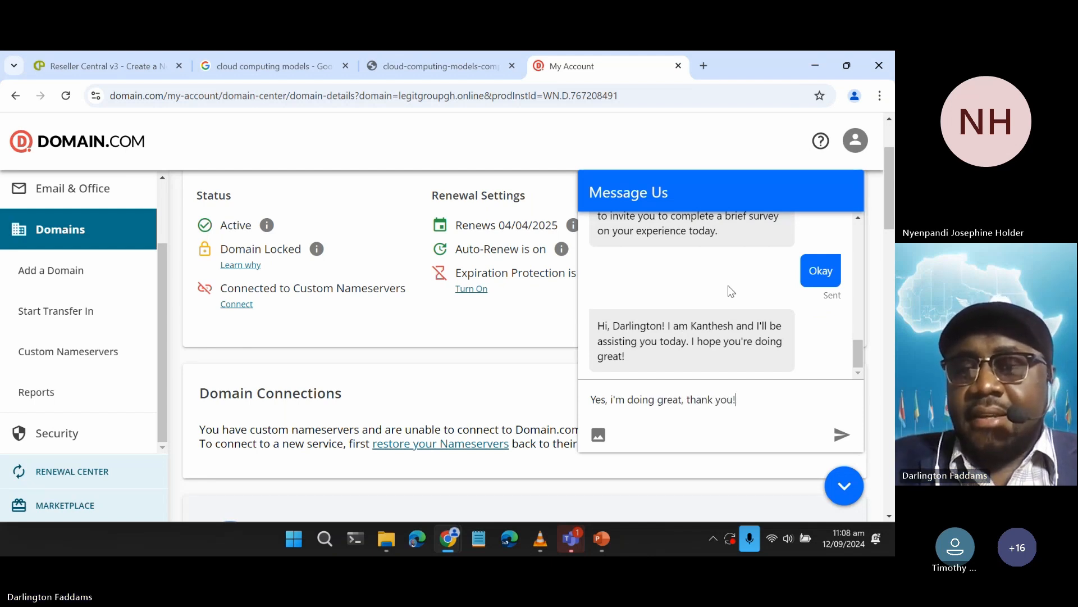
pyautogui.press('Return')
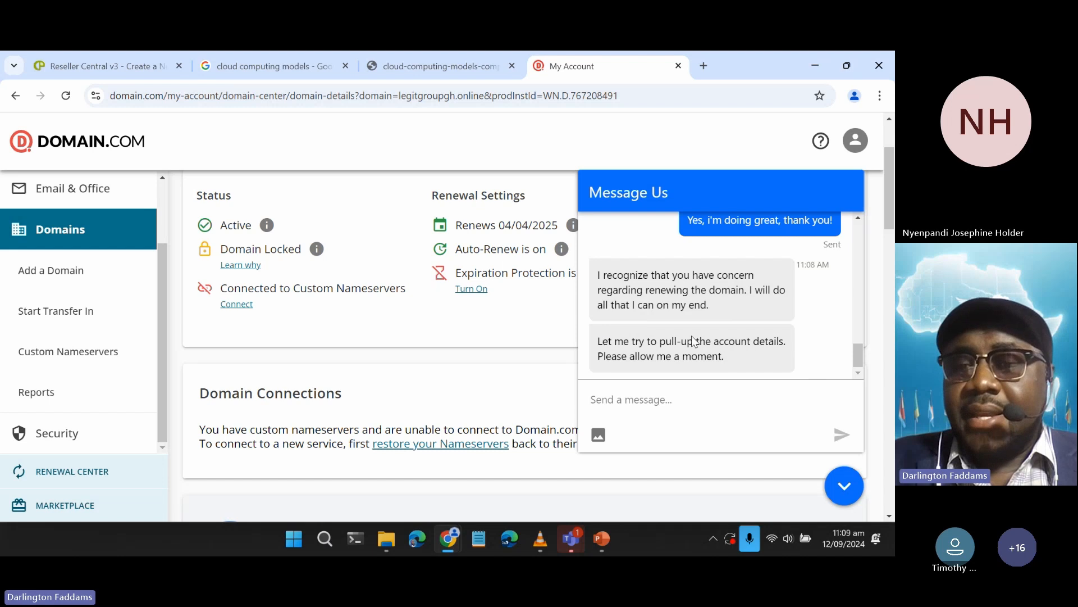
# Send 'Okay' to acknowledge the agent's request to wait a moment
pyautogui.click(627, 389)
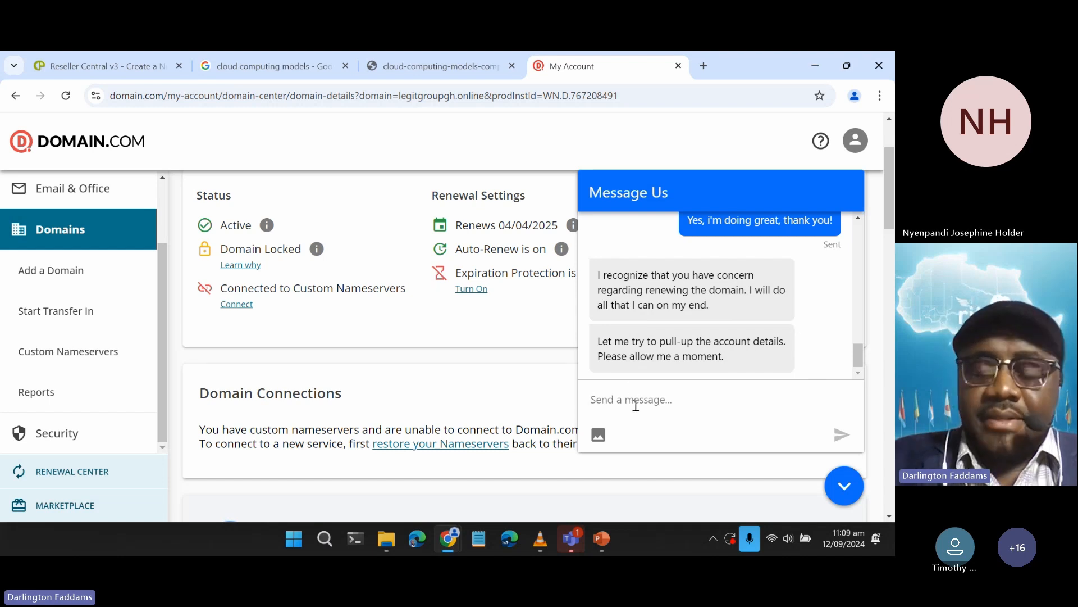
pyautogui.write('V')
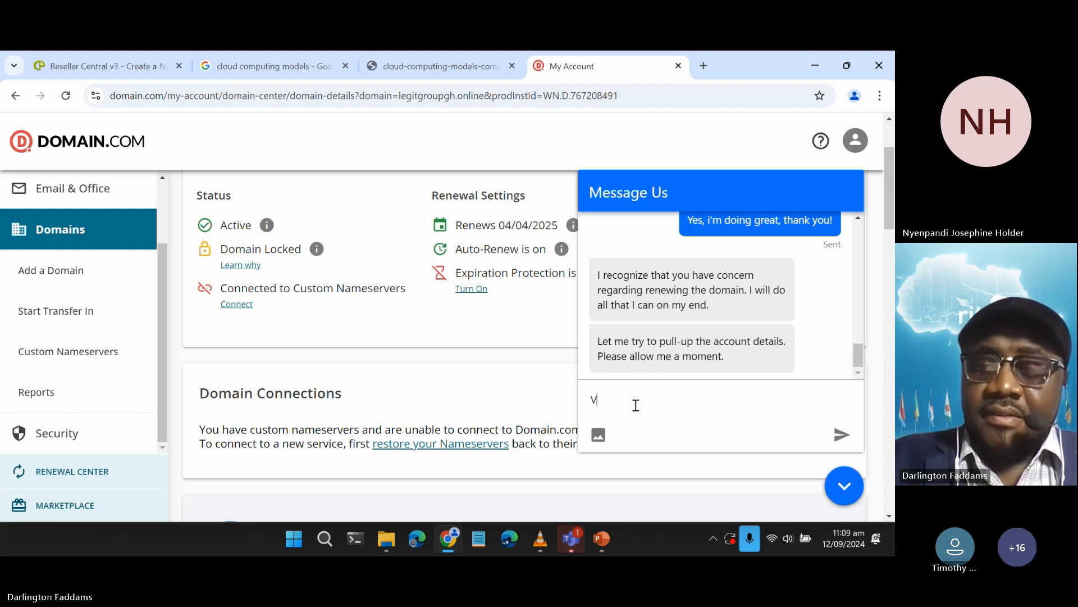
pyautogui.press('BackSpace')
pyautogui.write('Okay')
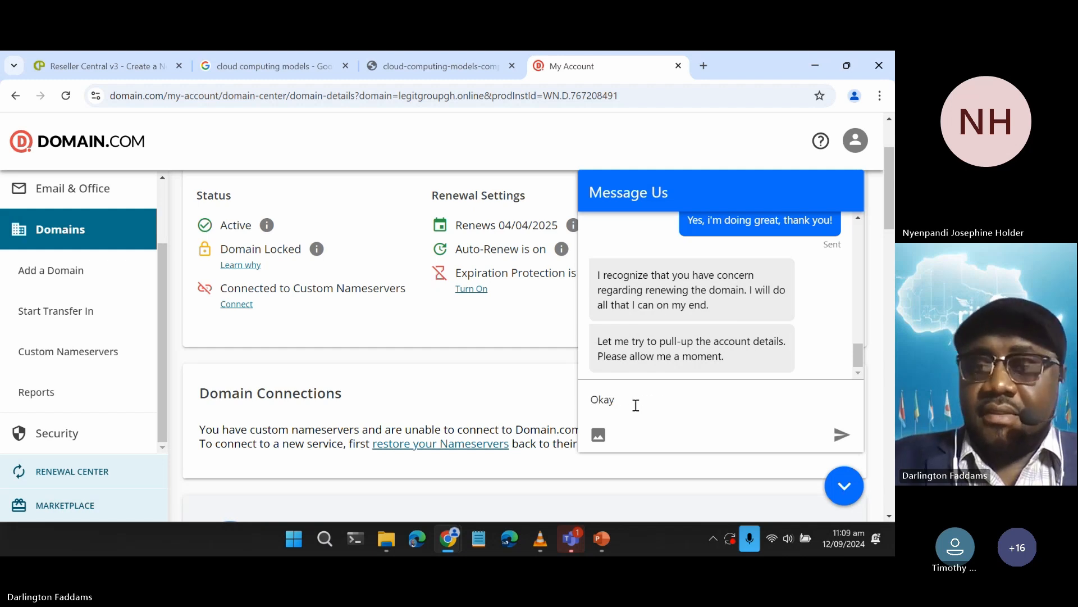
pyautogui.press('Return')
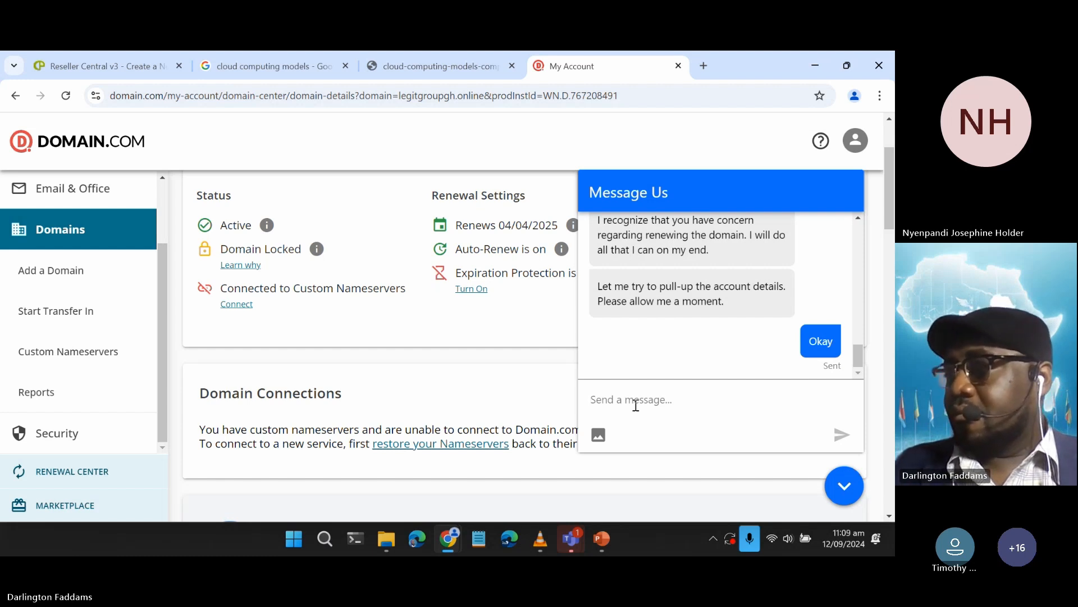
pyautogui.click(636, 405)
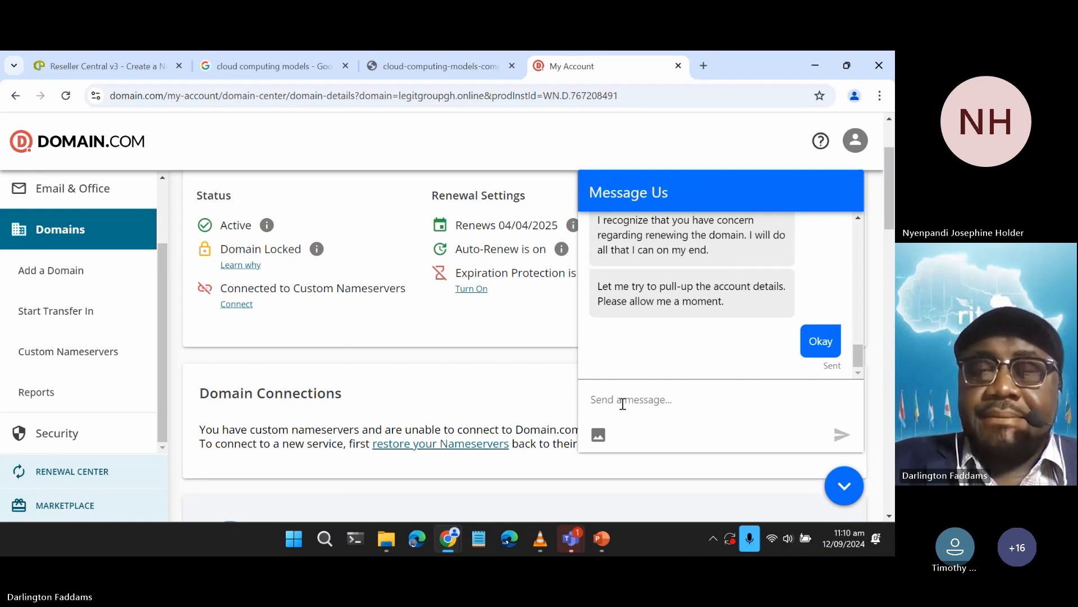
# Send 'Hello, are you with me?' to check the agent is still there
pyautogui.click(572, 541)
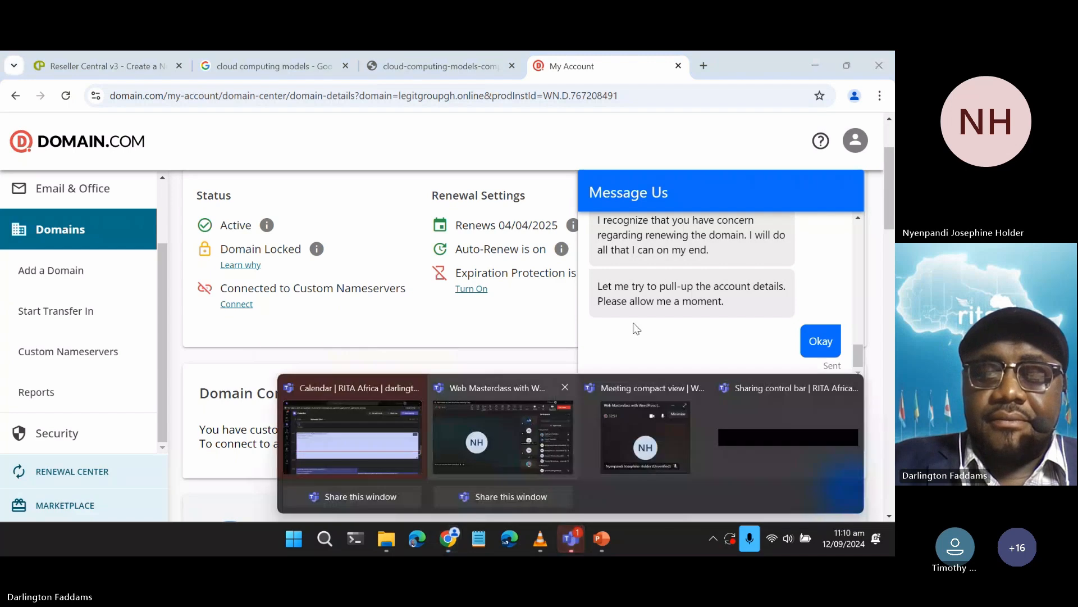
pyautogui.click(617, 416)
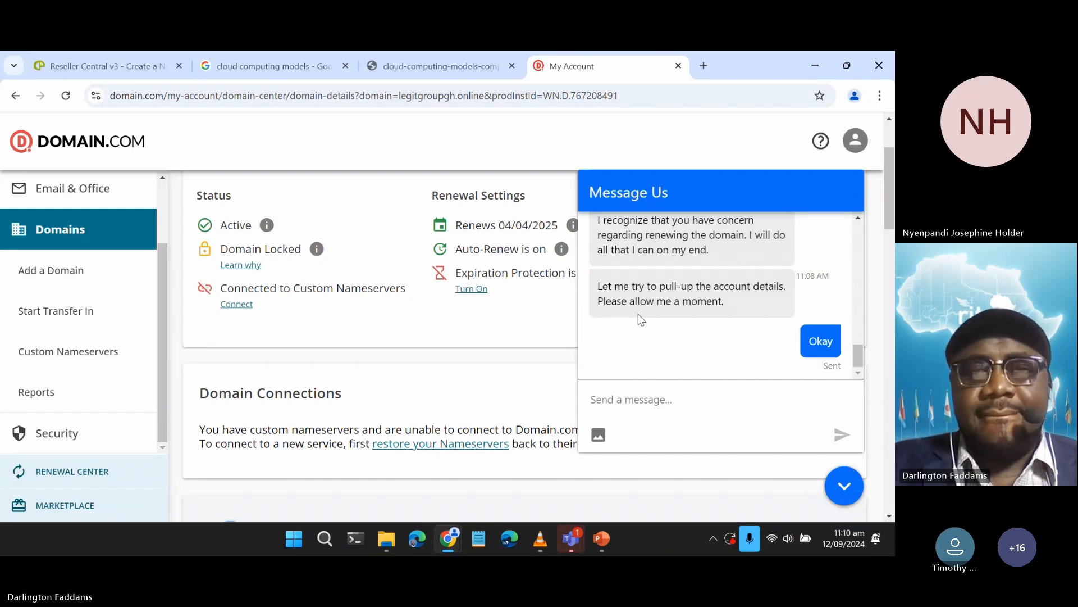
pyautogui.write('Hello, are you with me?')
pyautogui.press('Return')
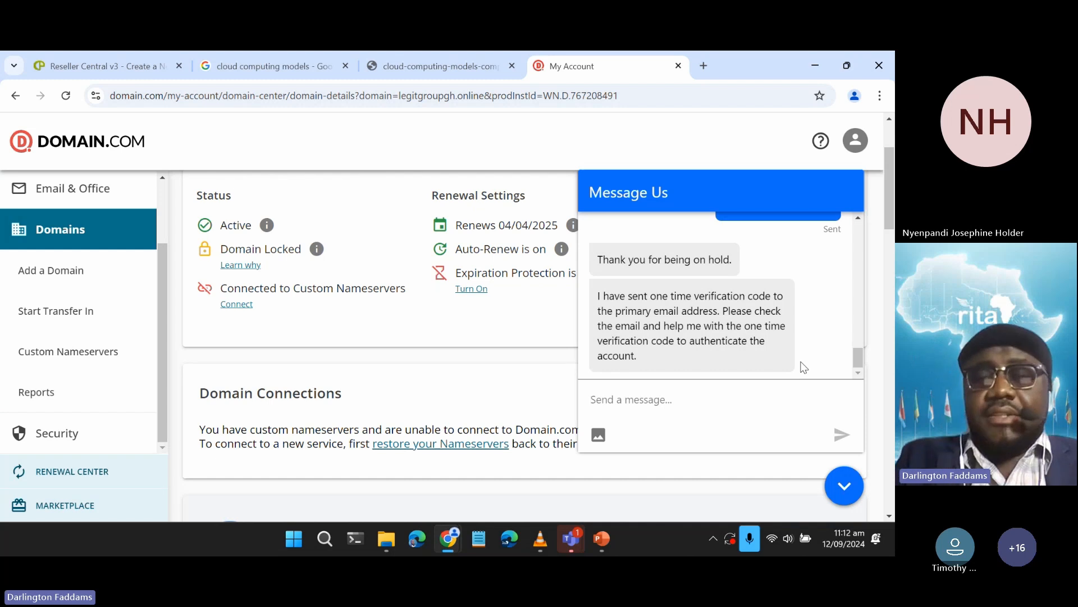
# Send the emailed verification code to the agent, then start a yes reply accepting the 1-year renewal
pyautogui.write('The verific')
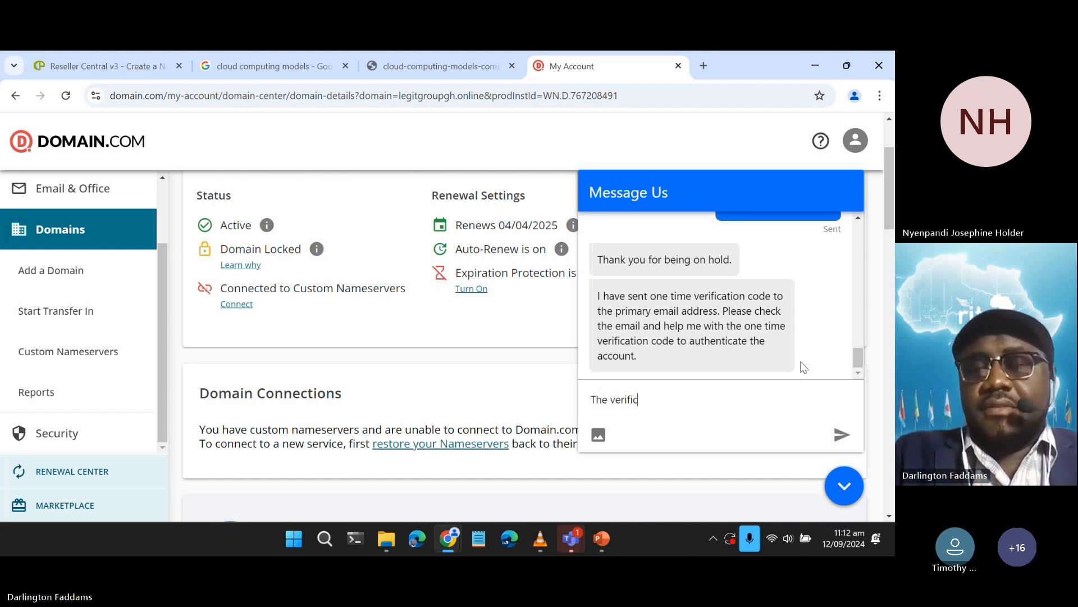
pyautogui.write('ation code is ')
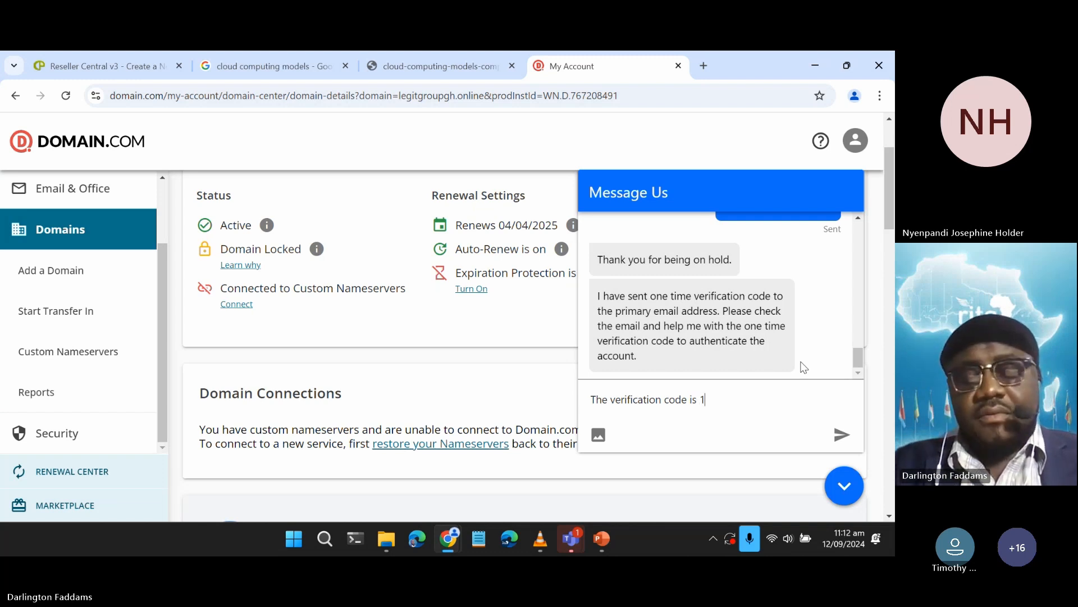
pyautogui.press('Return')
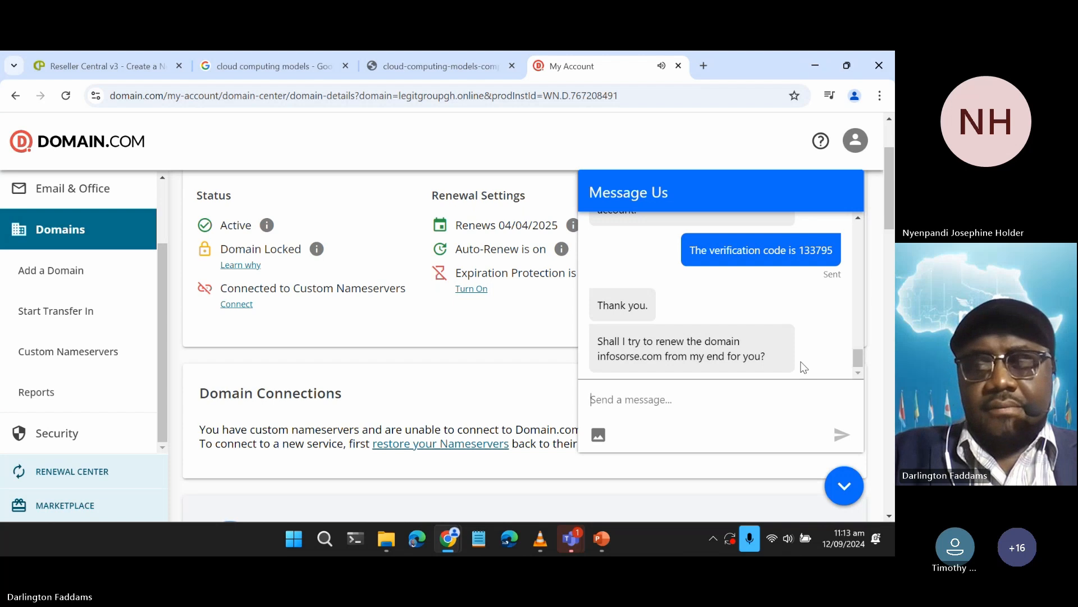
pyautogui.write('Yes, ple')
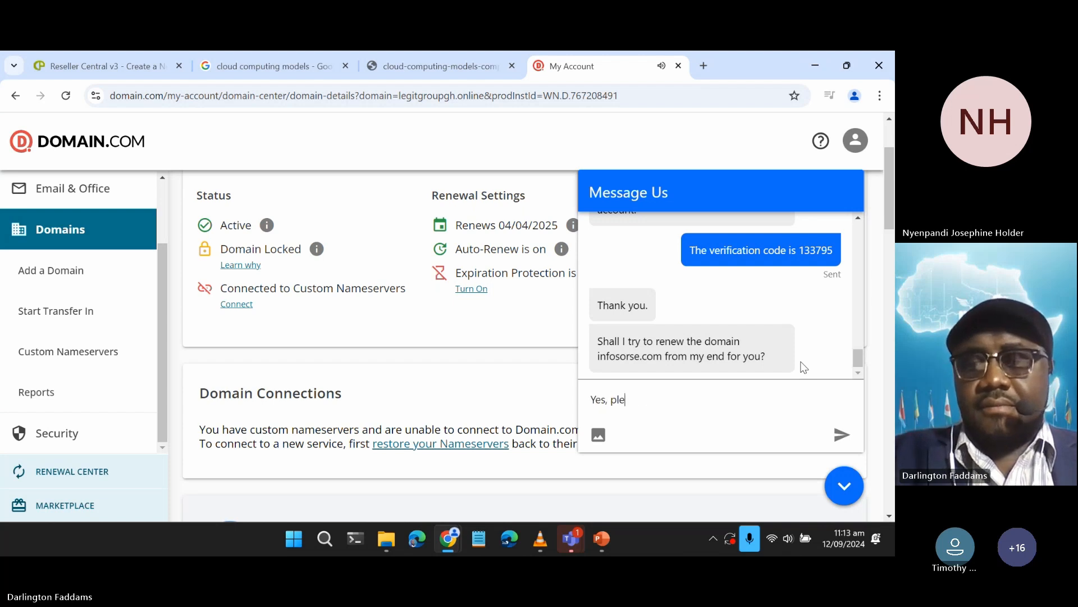
pyautogui.write('ase renew for 1 ')
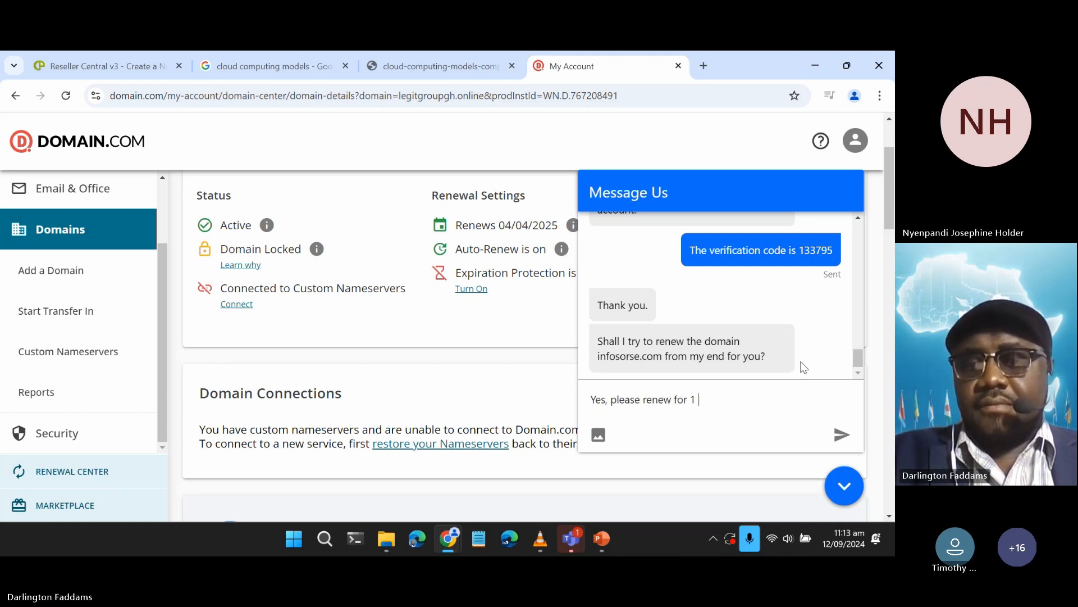
pyautogui.write('year, no pri')
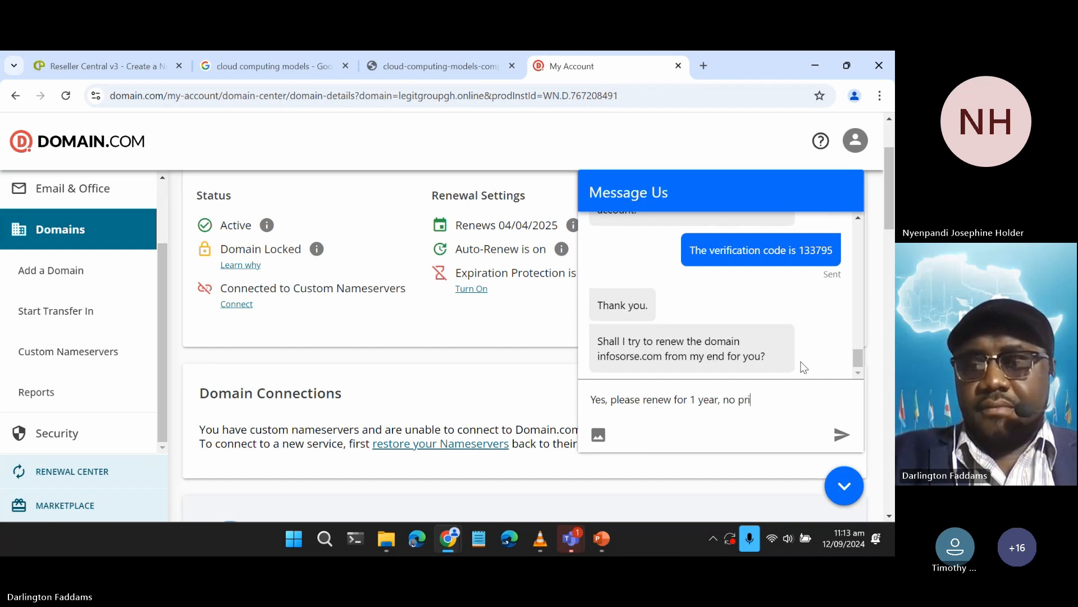
pyautogui.write('vacy.')
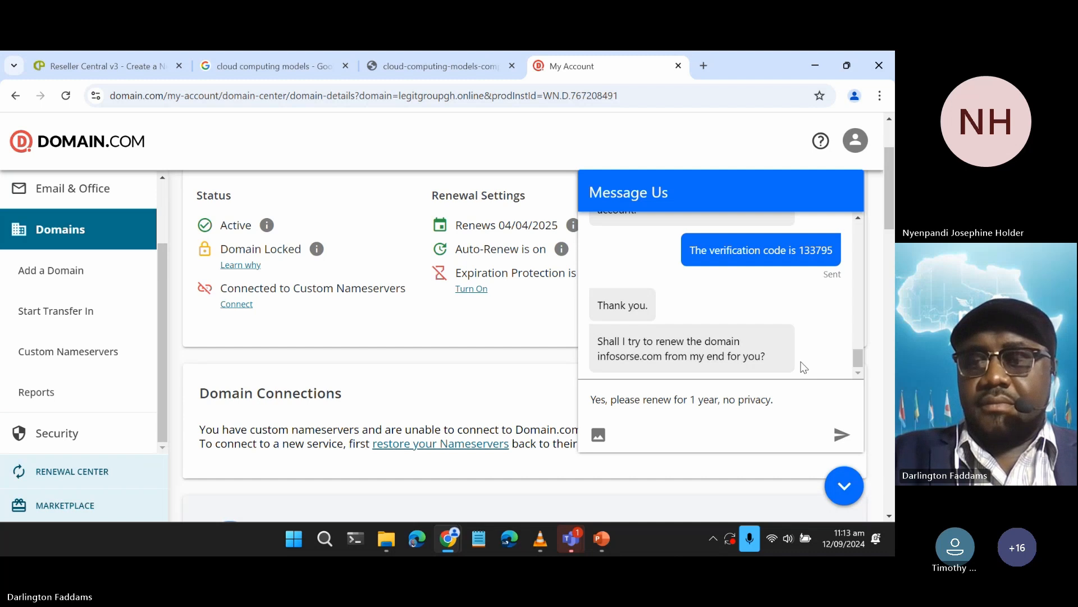
# Send the request to renew infosorse.com for 1 year without privacy
pyautogui.press('Return')
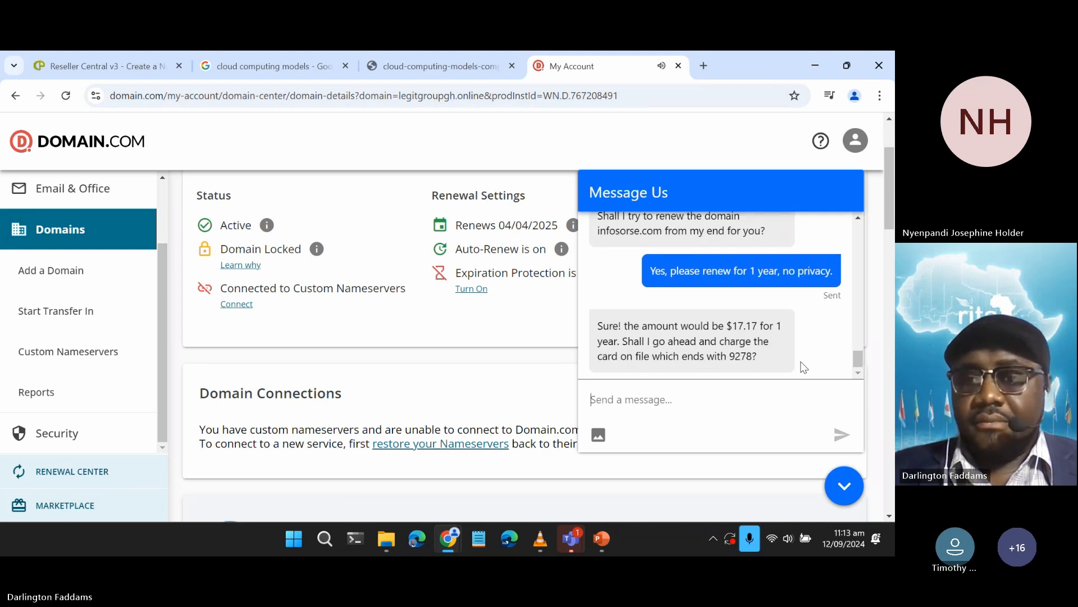
# Approve the charge to the card on file by replying 'Yes, please go ahead'
pyautogui.write('Yes,')
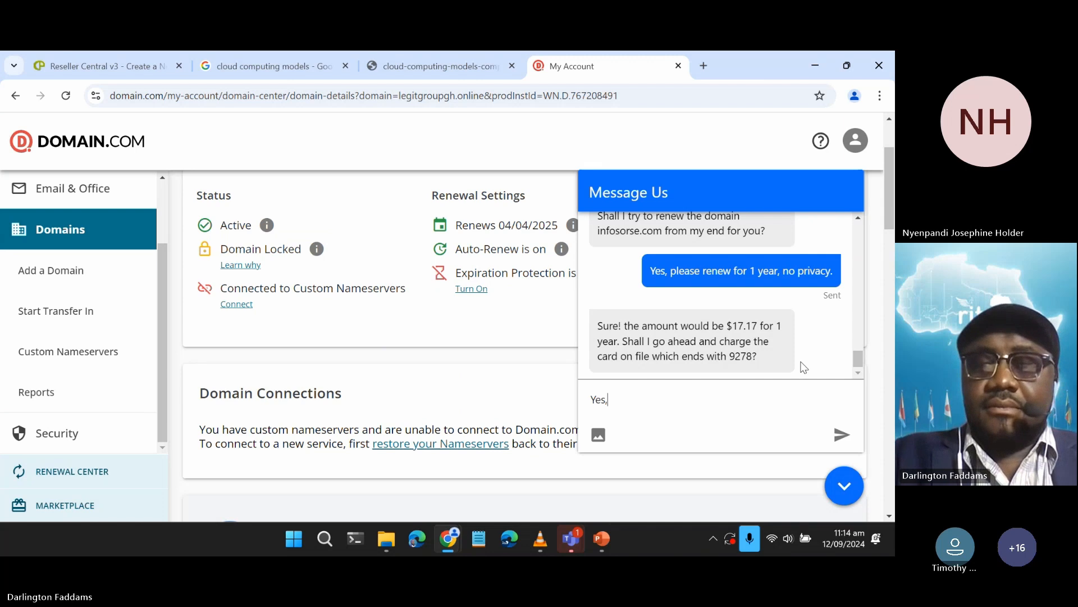
pyautogui.write(' please go ahead')
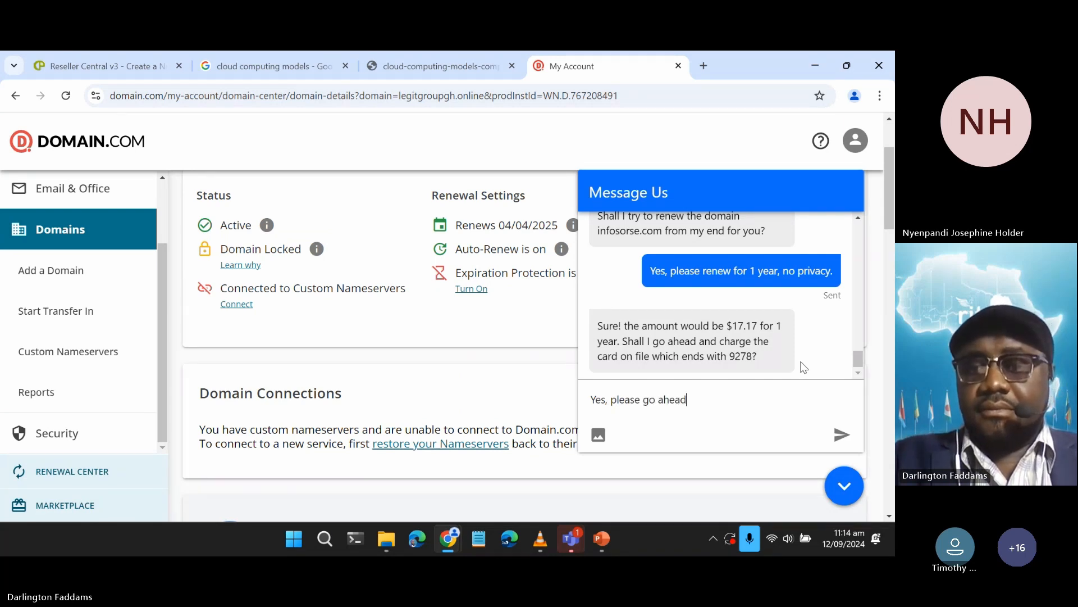
pyautogui.press('Return')
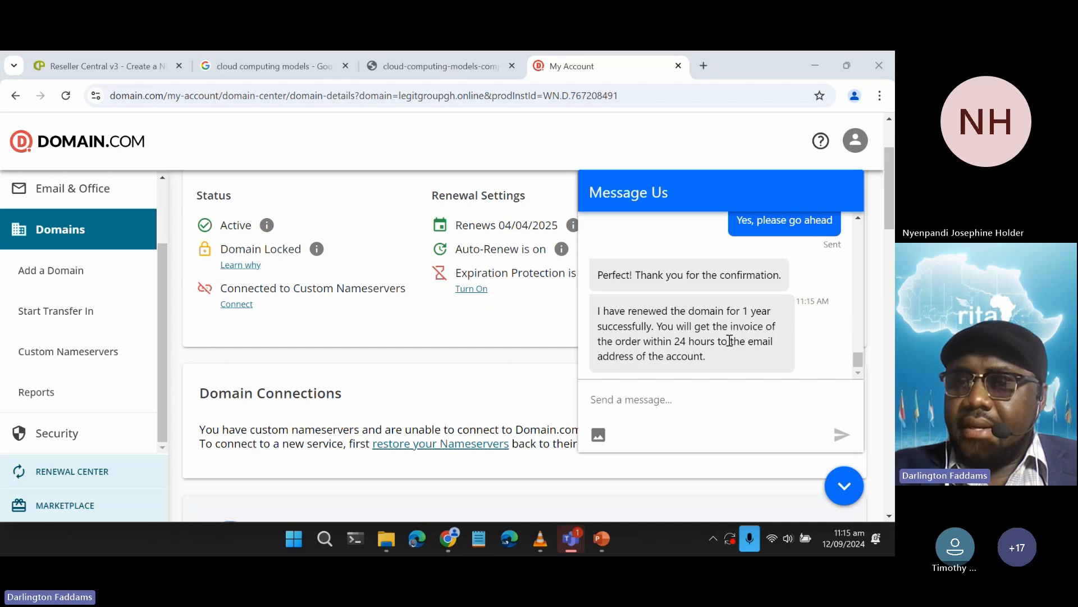
# Review the $17.17 renewal quote in the transcript and the agent's follow-up question
pyautogui.scroll(2, 729, 341)
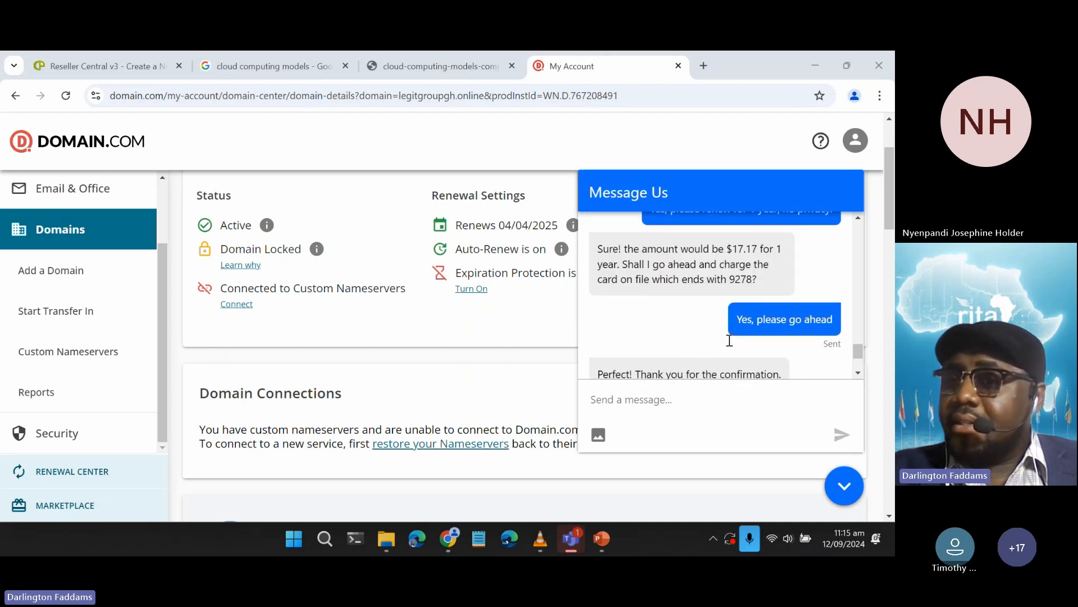
pyautogui.moveTo(732, 253); pyautogui.dragTo(759, 253)
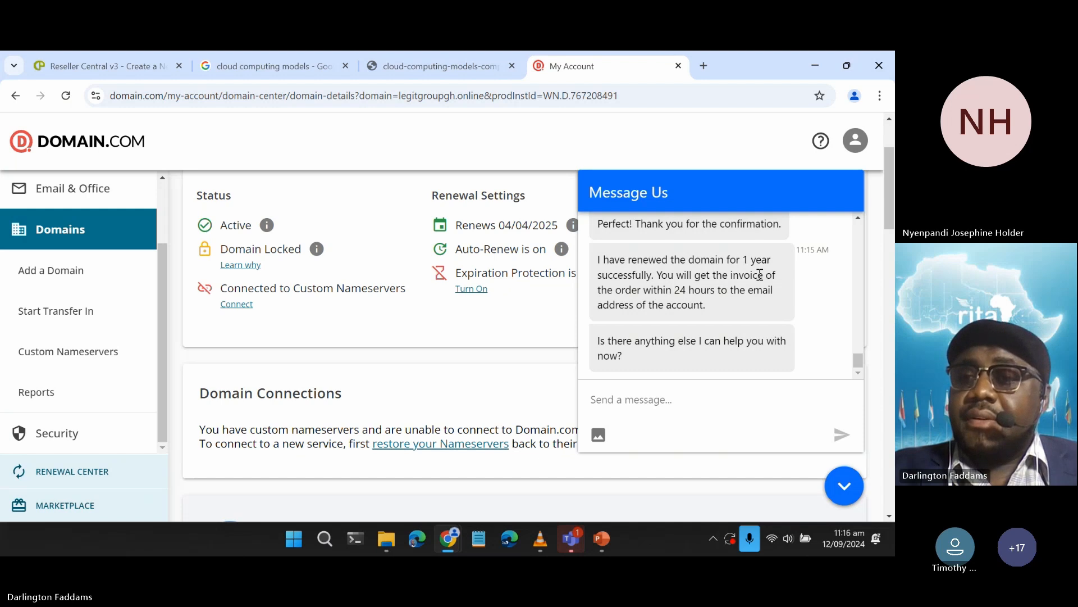
pyautogui.scroll(3, 715, 275)
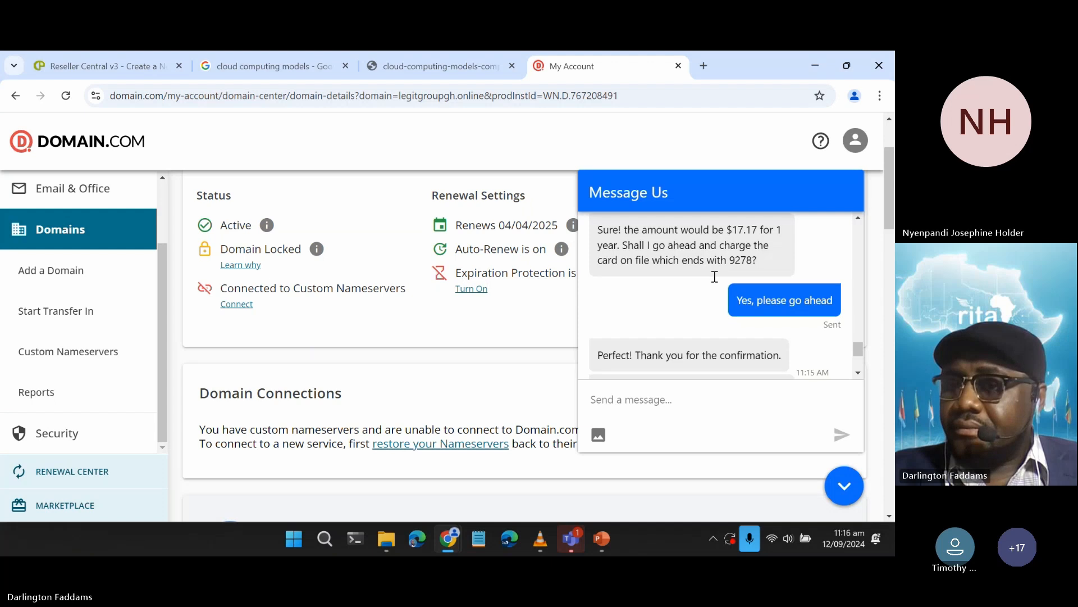
pyautogui.moveTo(731, 231); pyautogui.dragTo(759, 228)
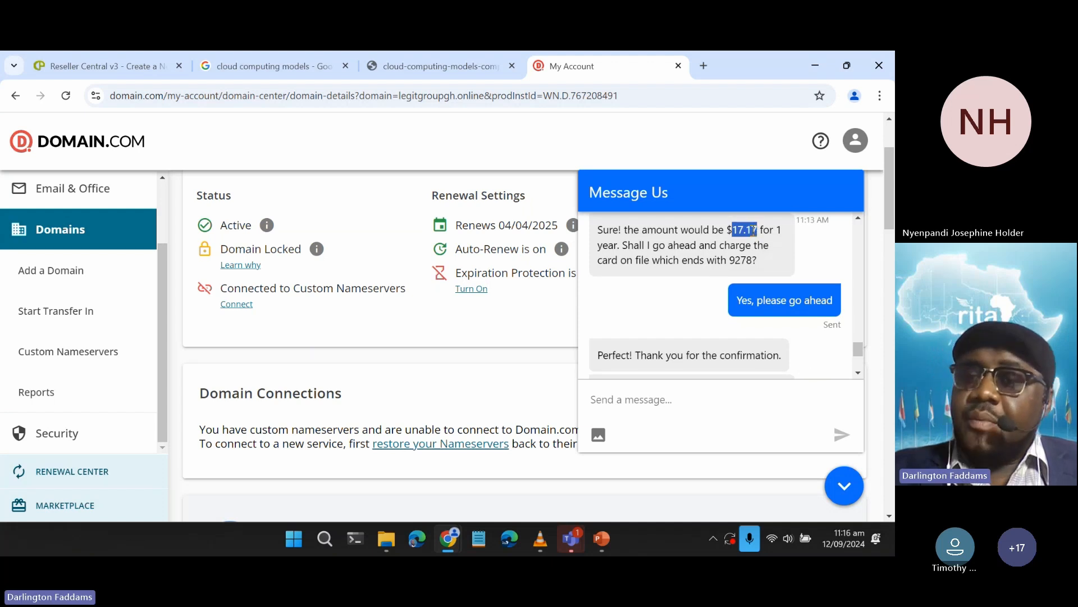
pyautogui.scroll(-3, 708, 276)
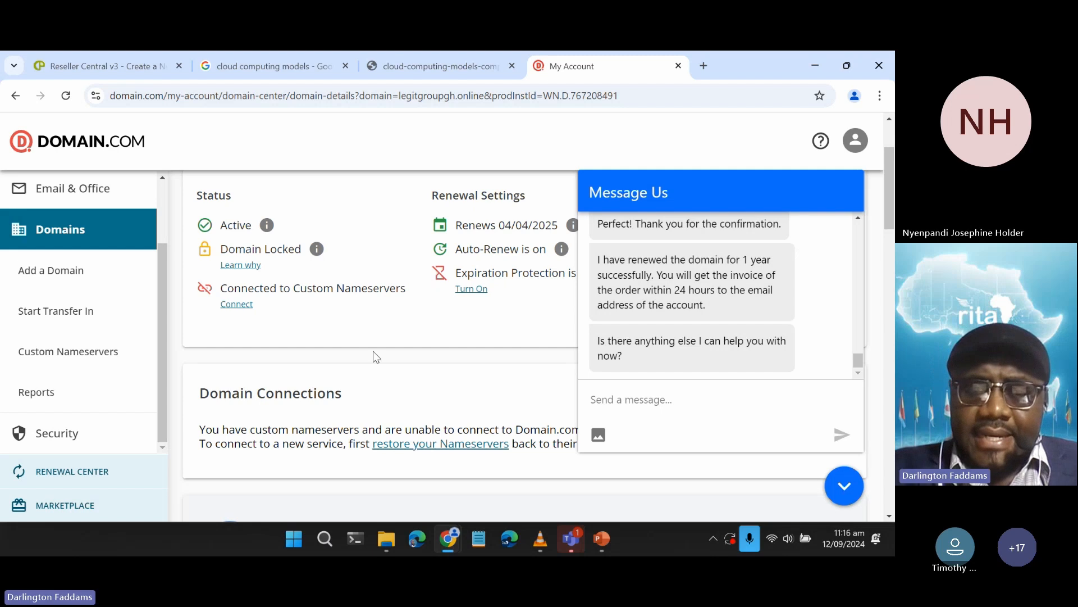
pyautogui.scroll(-1, 373, 357)
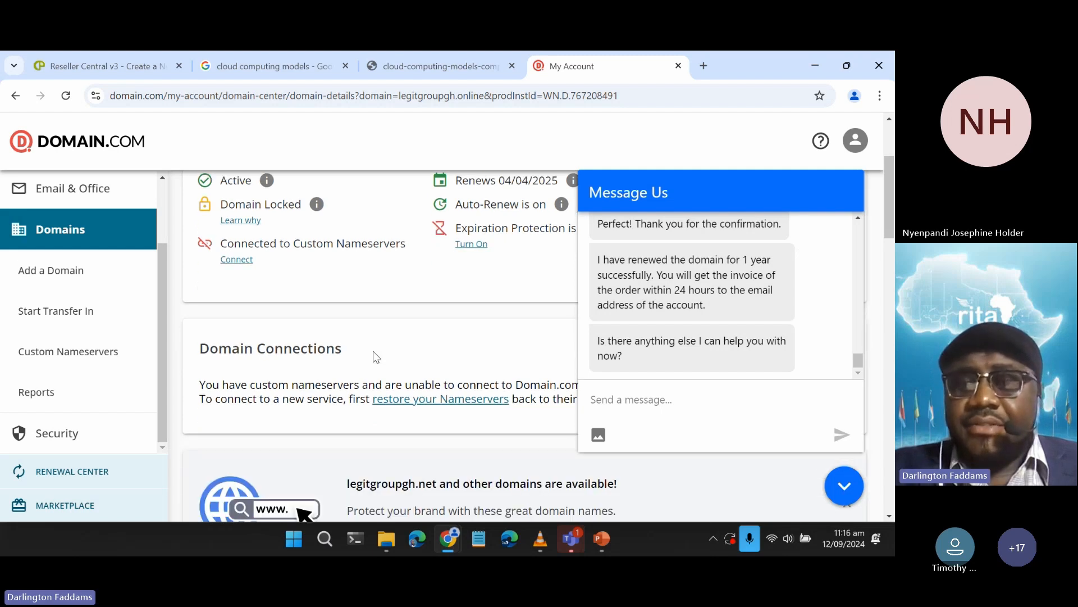
# Reply 'No, I'm okay, and grateful for your help' to decline further assistance
pyautogui.click(629, 406)
pyautogui.write('No')
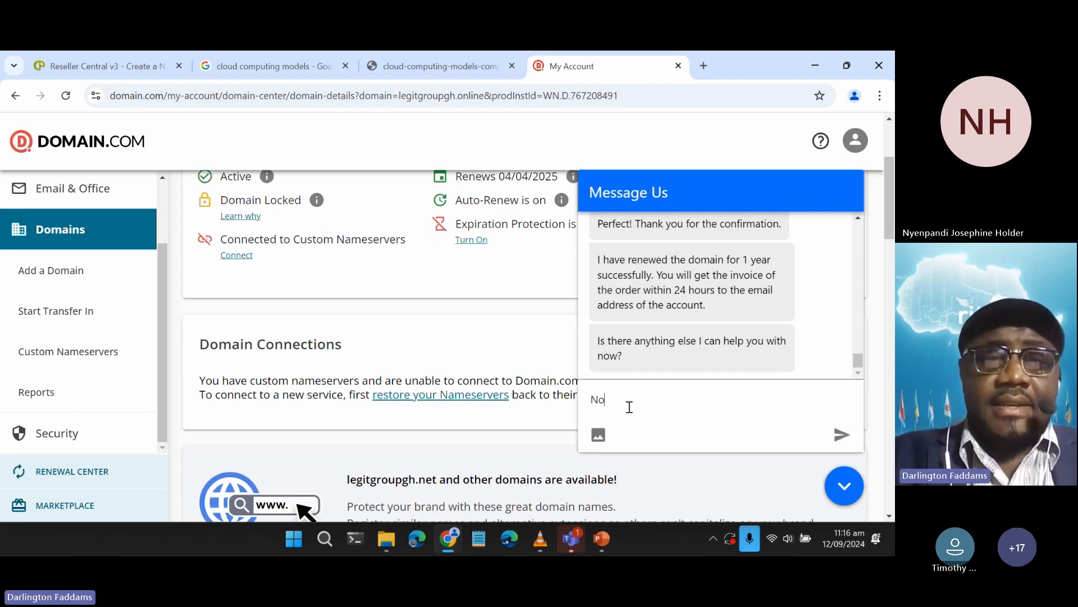
pyautogui.write(', ')
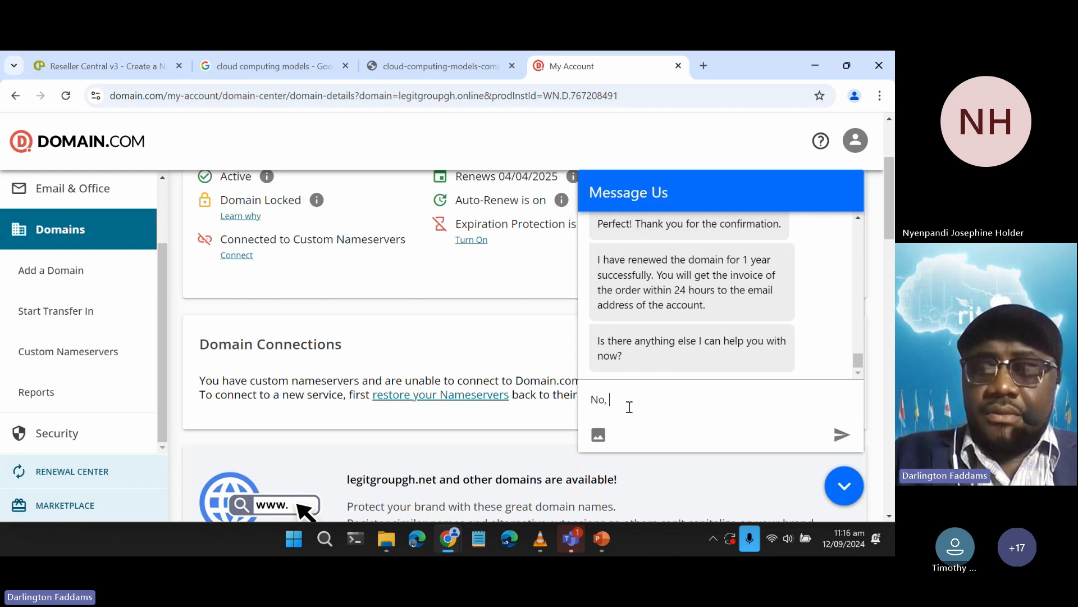
pyautogui.write("I'm okay, and grateful fo")
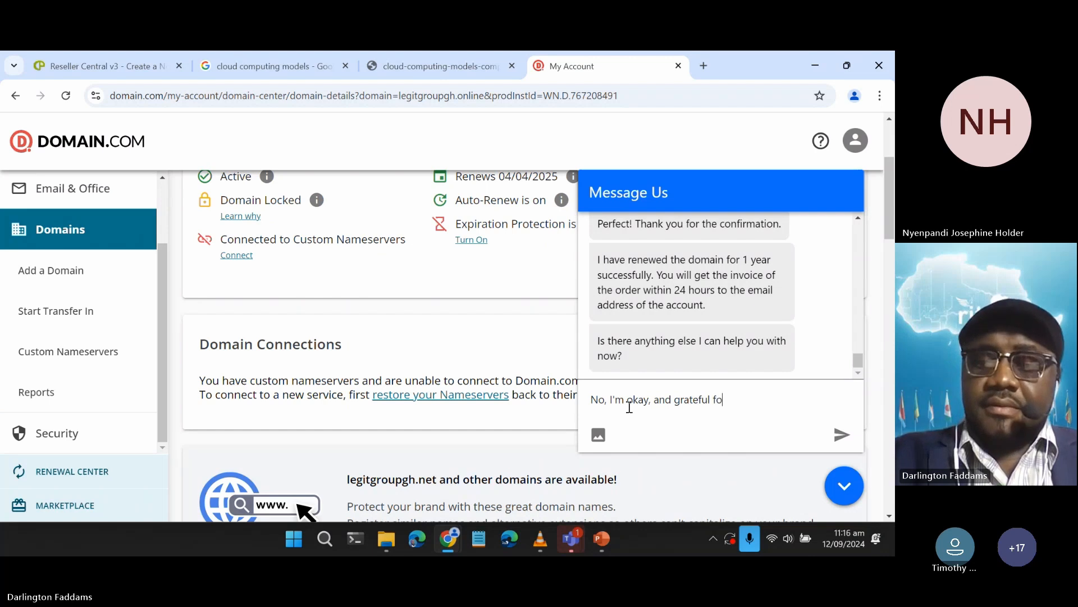
pyautogui.write('r your help')
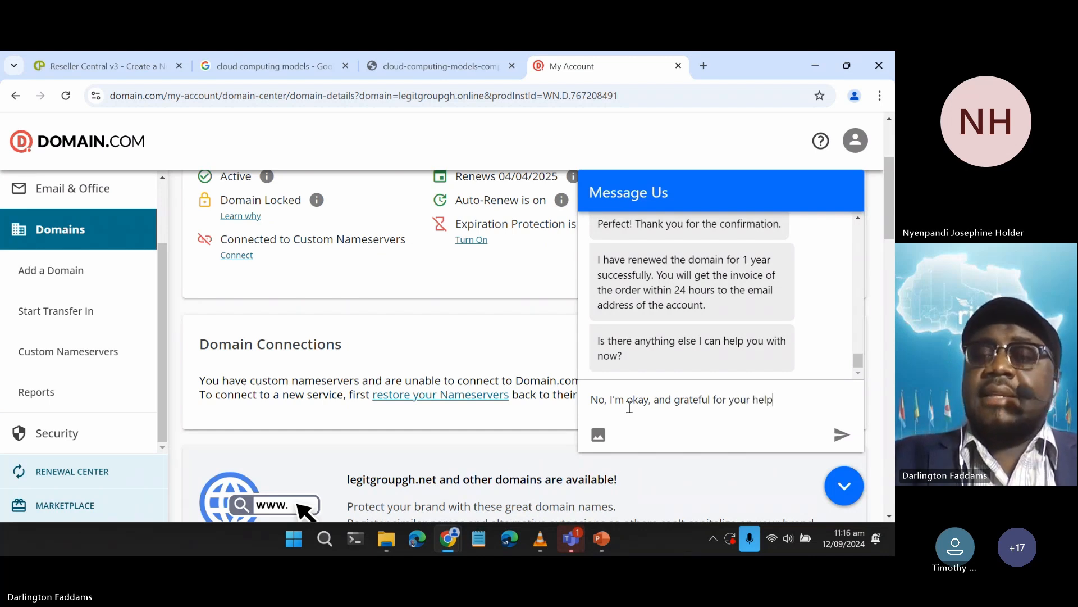
pyautogui.press('Return')
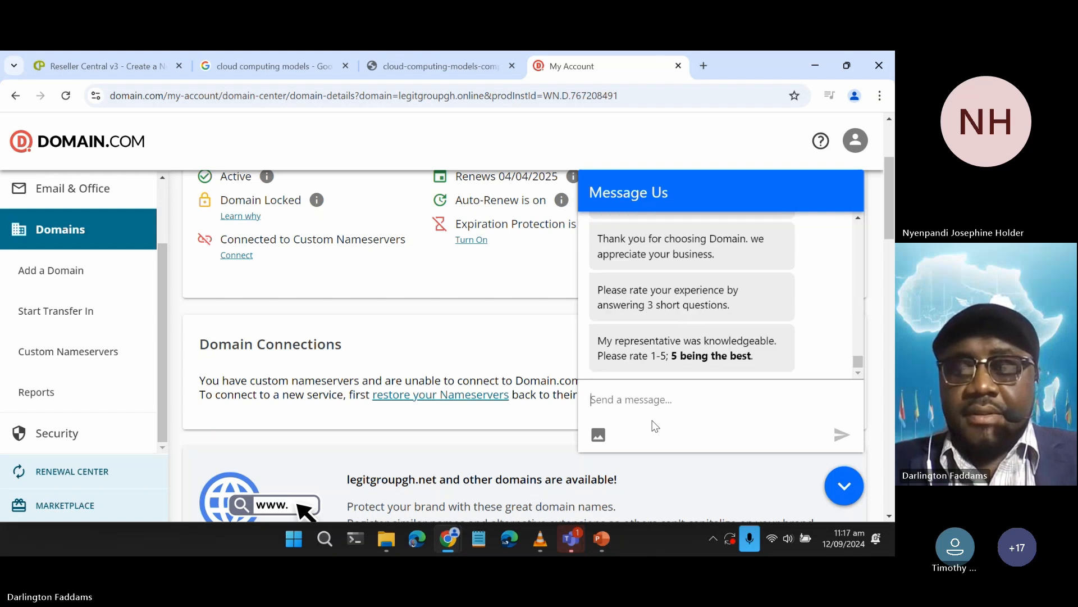
# Rate the agent 5 for knowledgeability and courtesy, and mark the issue resolved in one interaction
pyautogui.write('5')
pyautogui.press('Return')
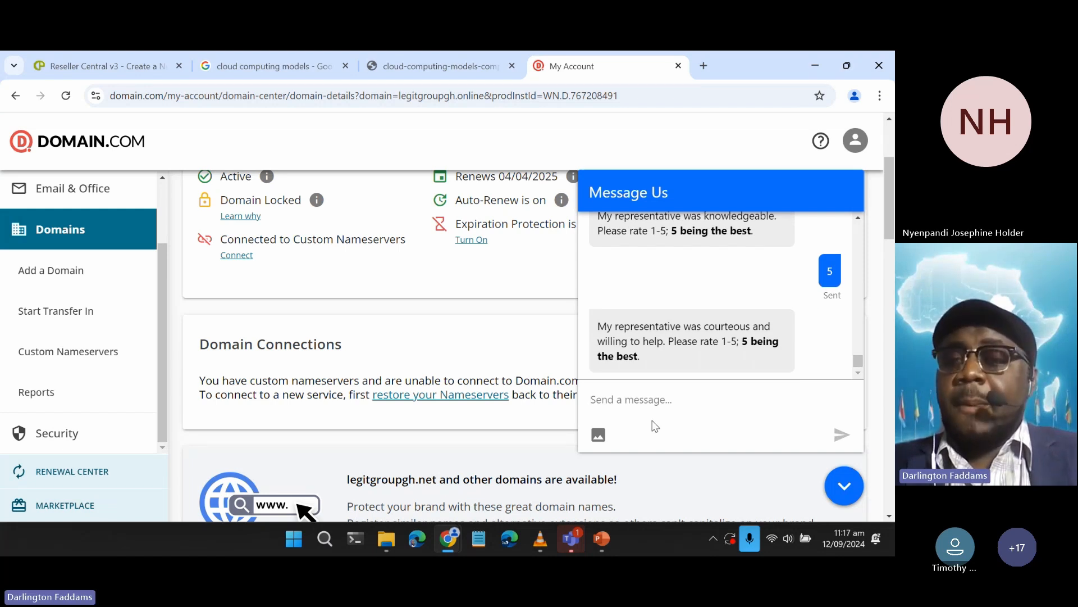
pyautogui.write('5')
pyautogui.press('Return')
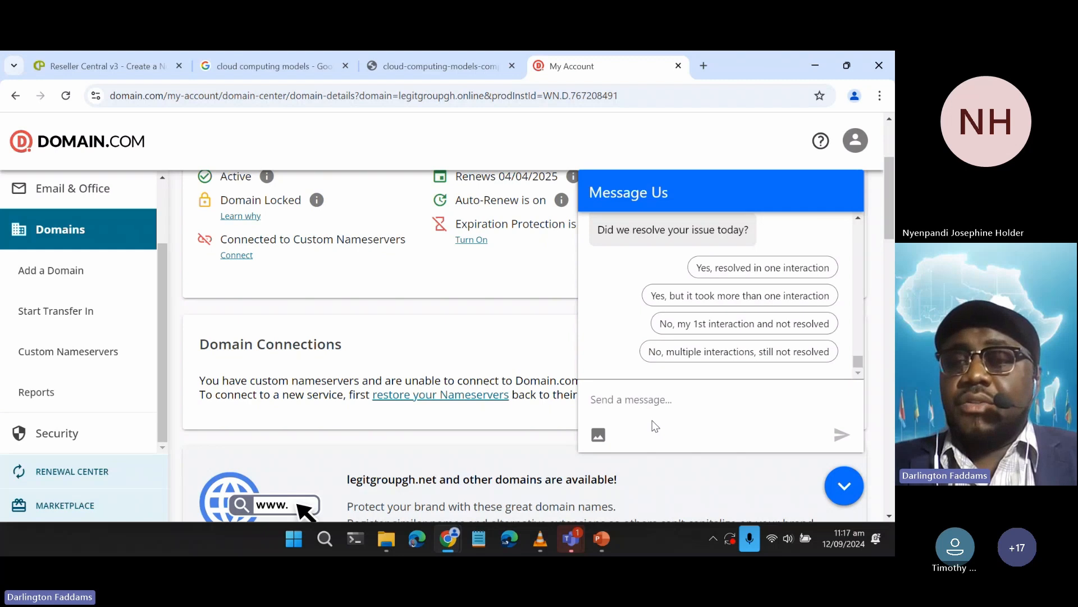
pyautogui.click(747, 266)
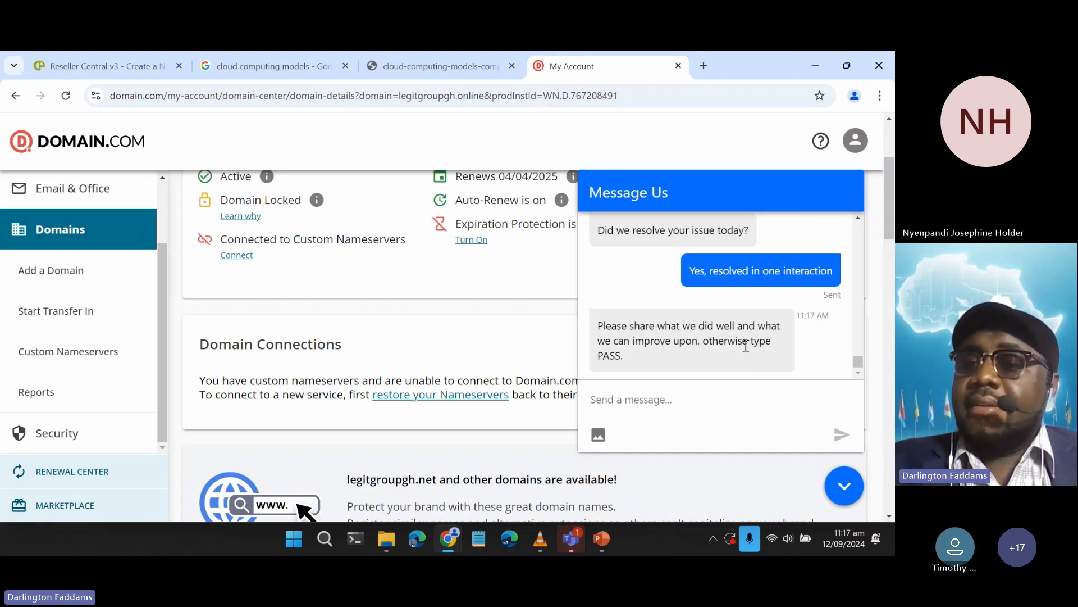
# Send feedback 'You did great in helping me renew my domain name. Thank you.' and end the chat
pyautogui.click(704, 415)
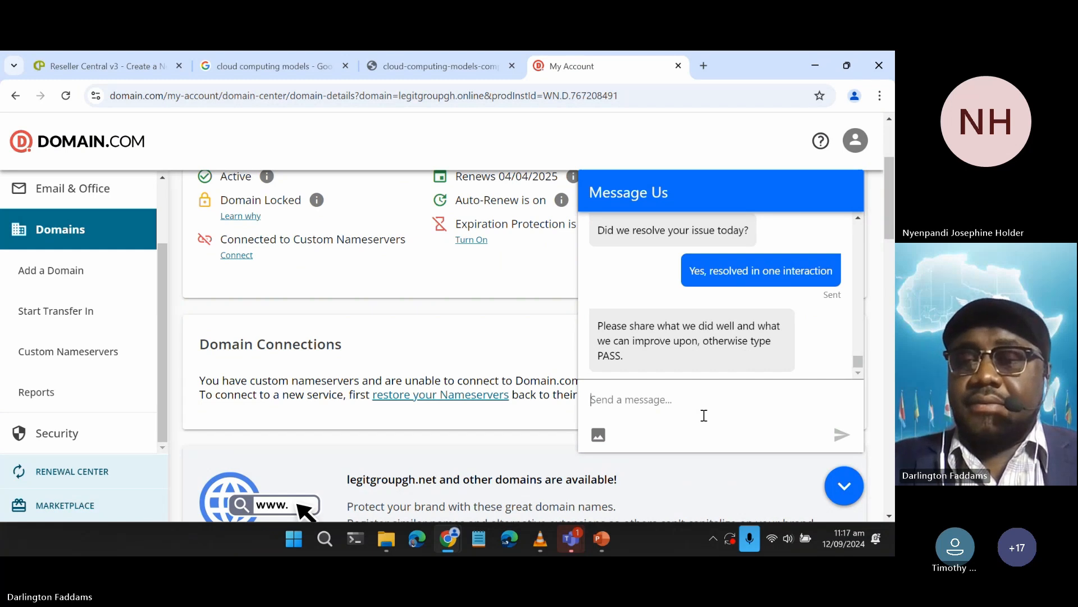
pyautogui.write('You did great in h')
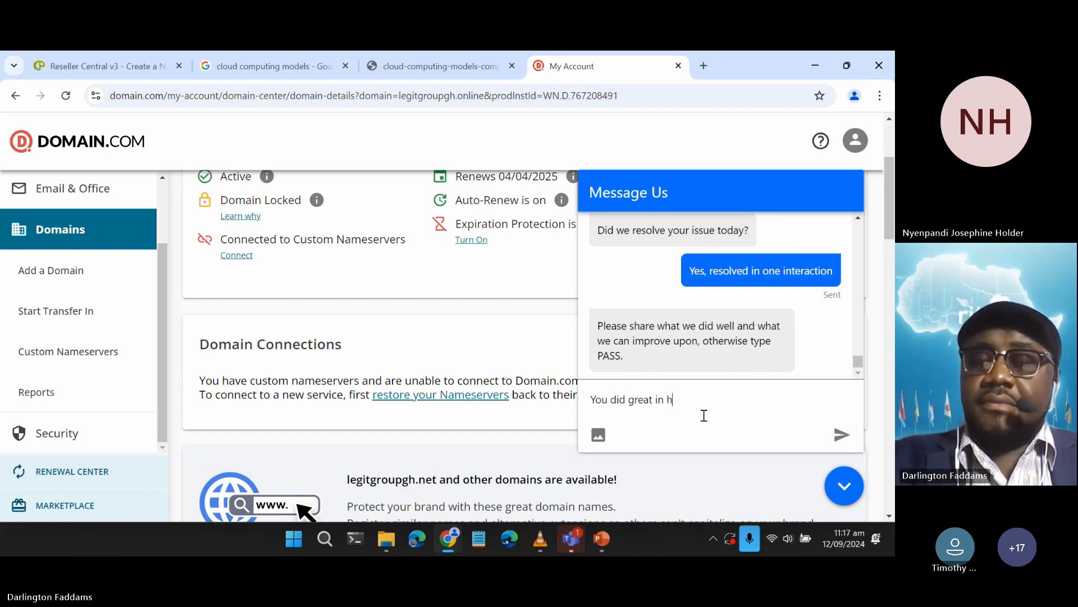
pyautogui.write('elping me renew ')
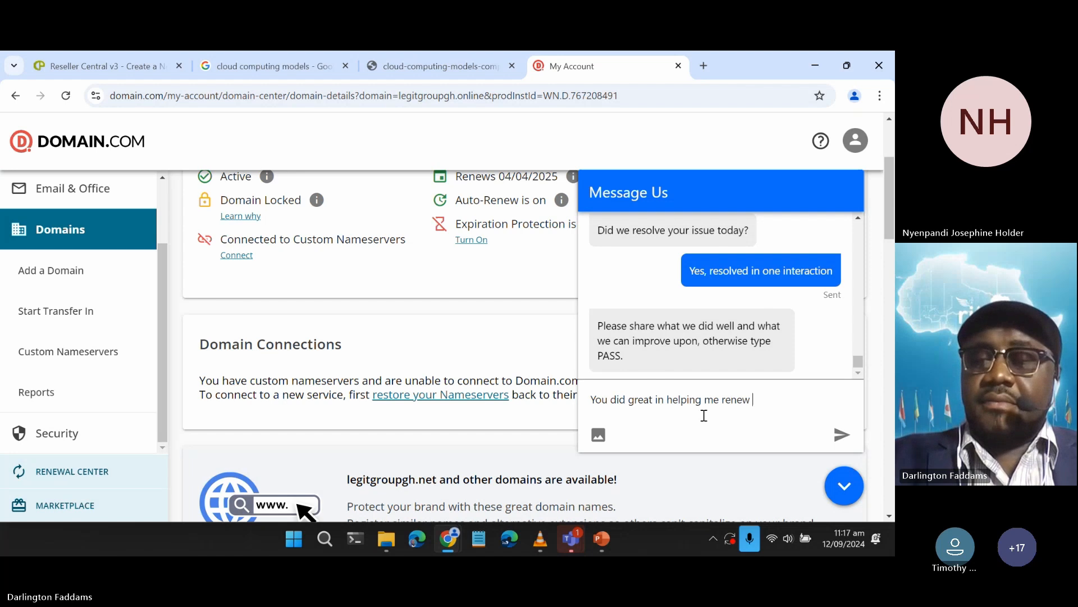
pyautogui.write('my domain nam')
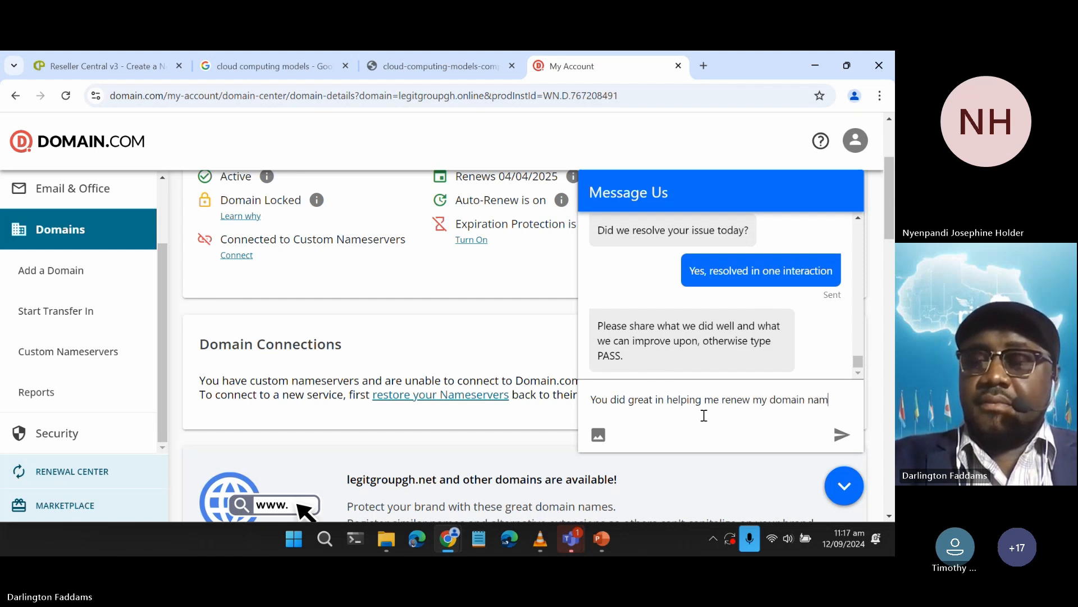
pyautogui.write('e. Thank you.')
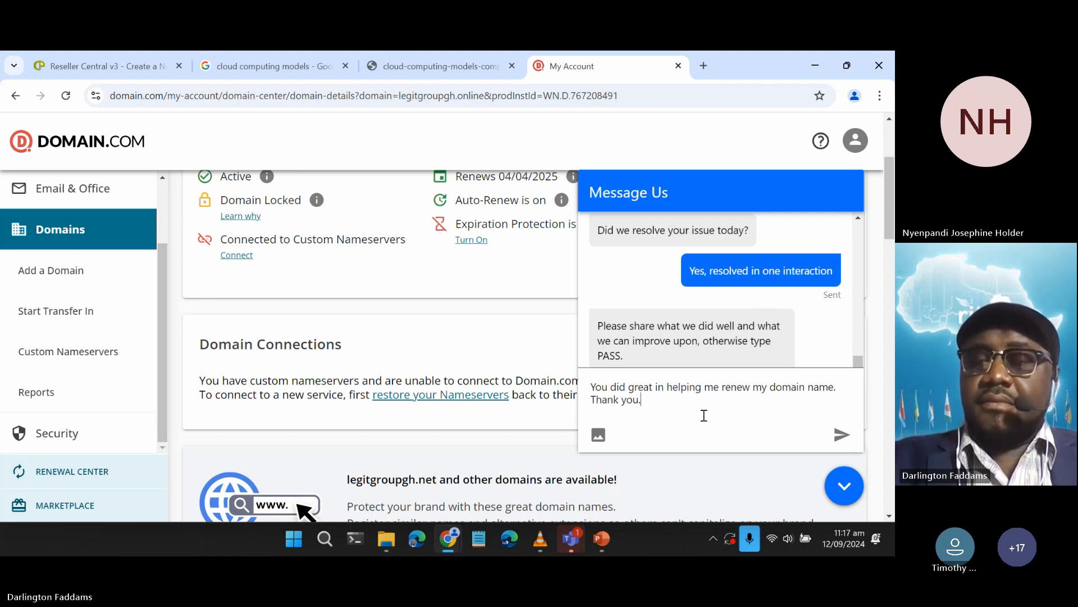
pyautogui.press('Return')
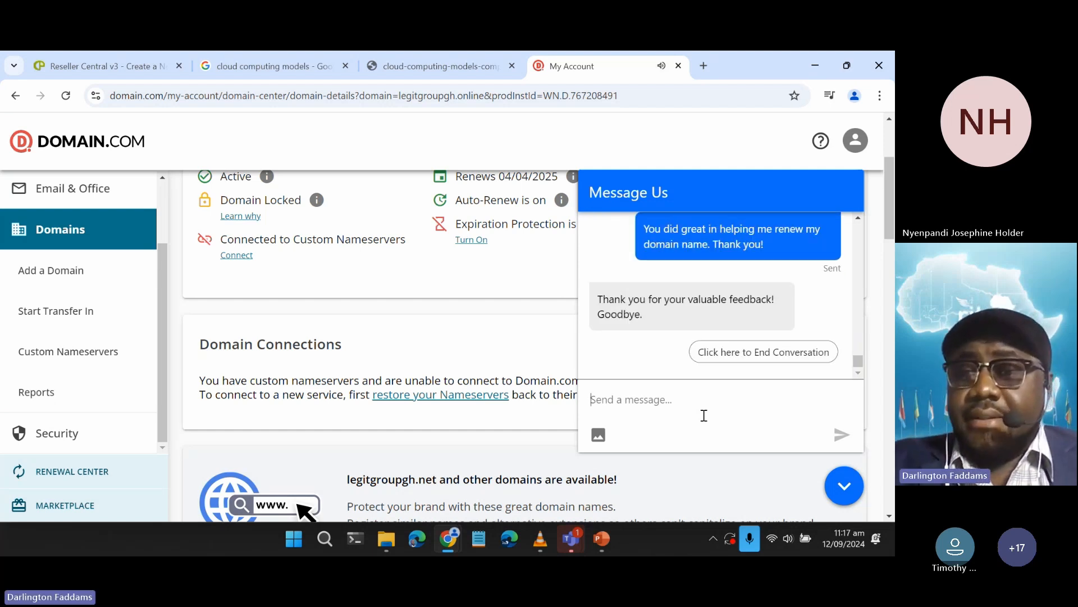
pyautogui.click(753, 353)
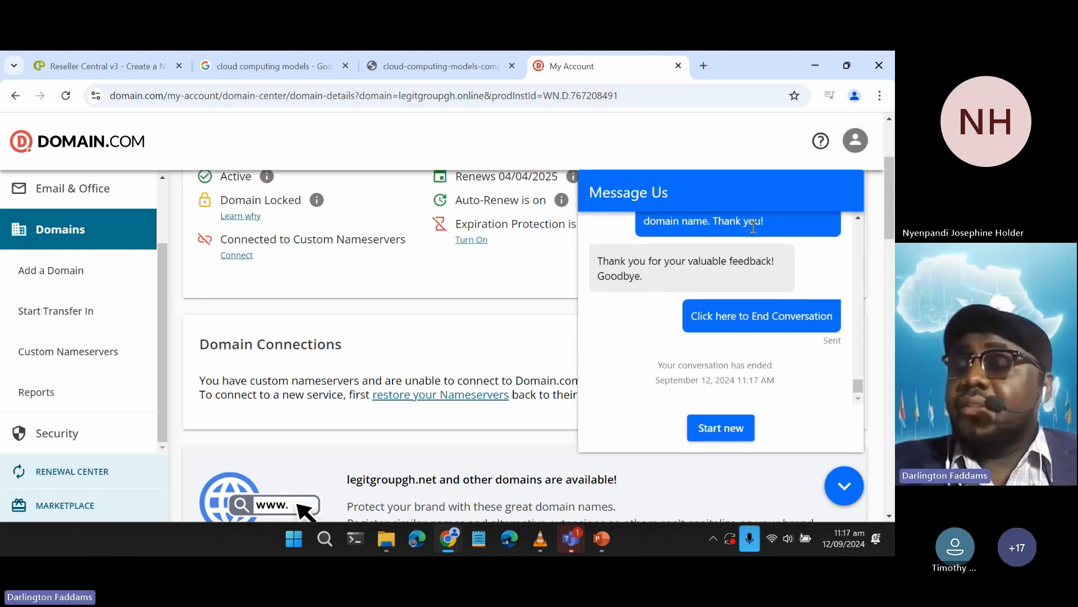
pyautogui.scroll(1, 753, 227)
# Collapse the chat panel and return to the account Home dashboard
pyautogui.click(846, 500)
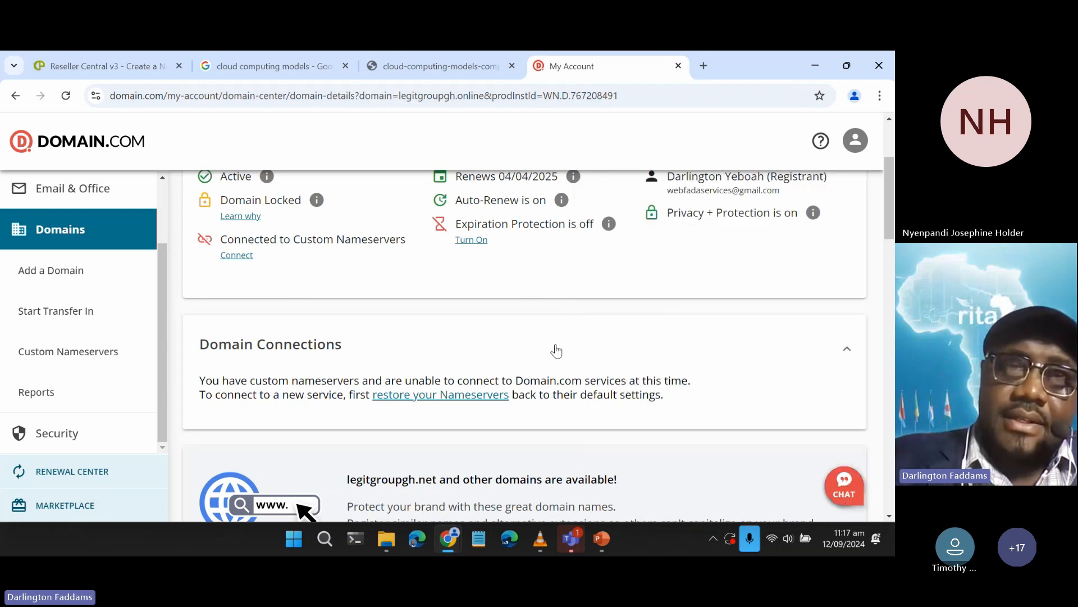
pyautogui.scroll(3, 557, 351)
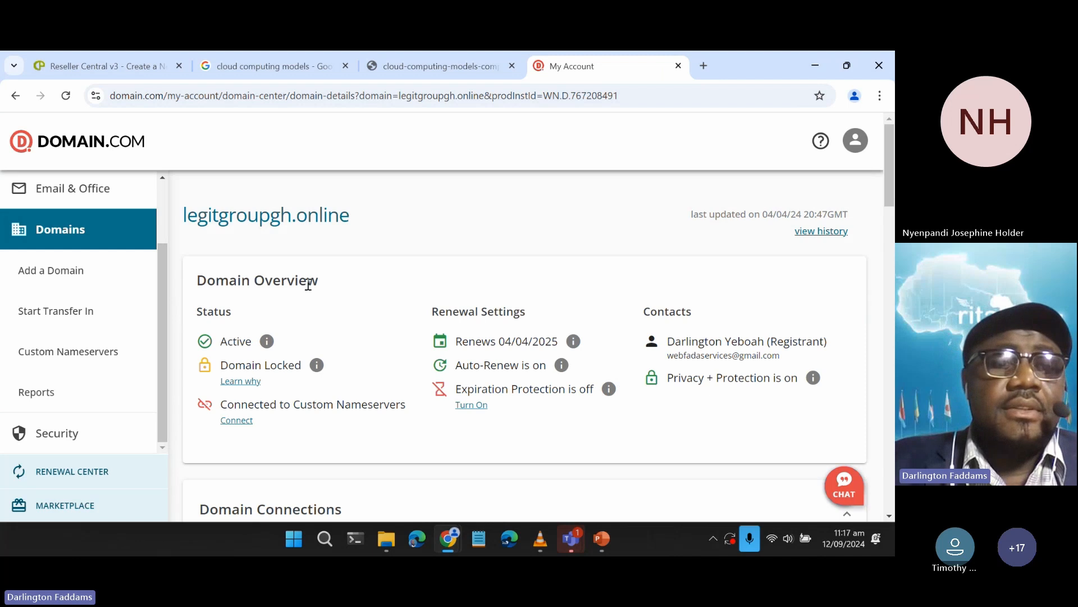
pyautogui.scroll(2, 120, 193)
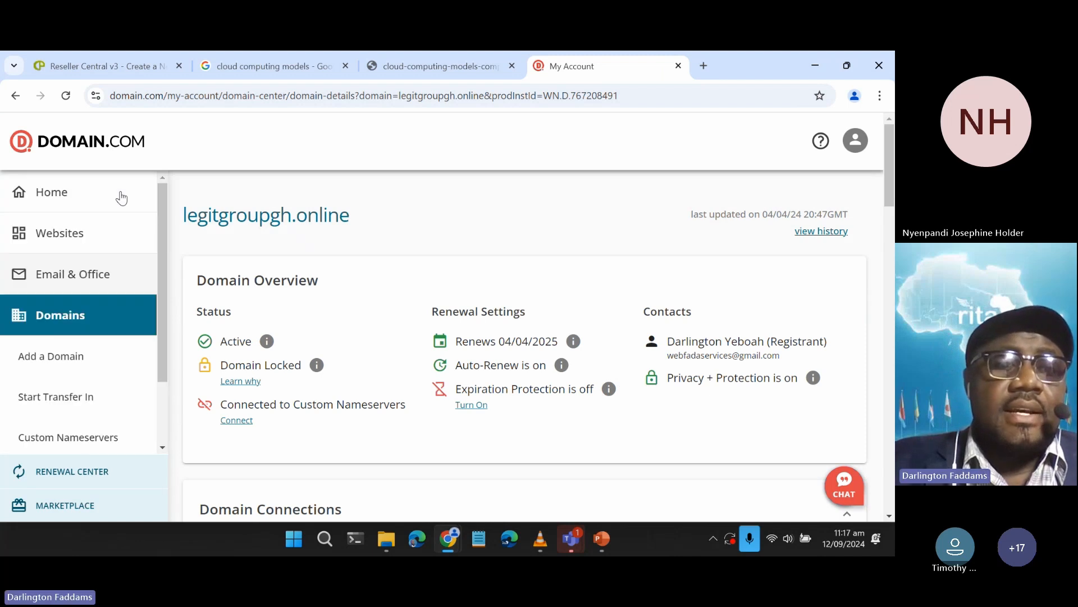
pyautogui.click(84, 195)
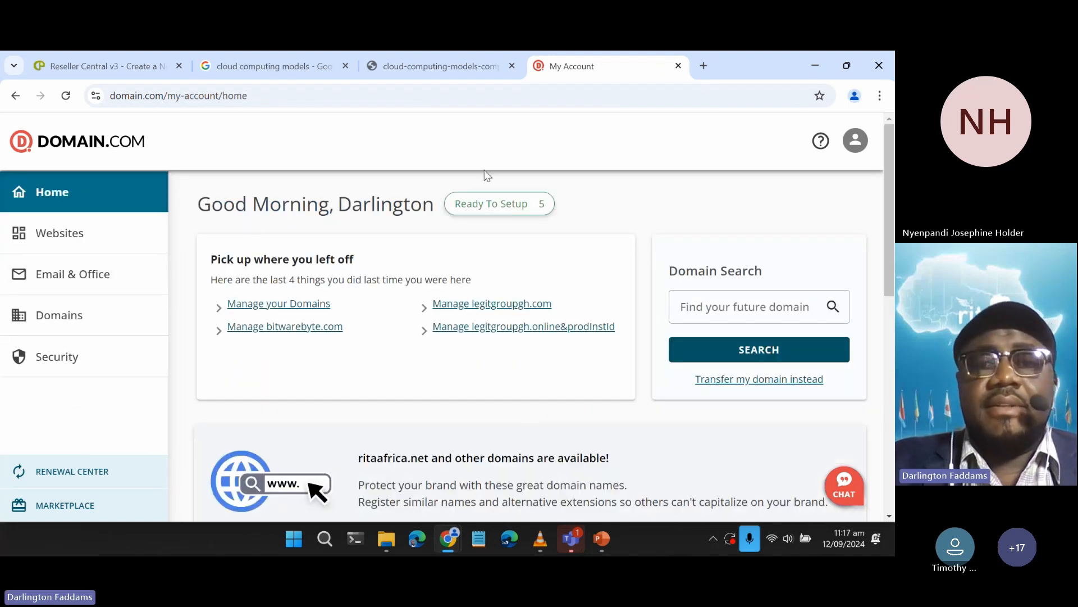
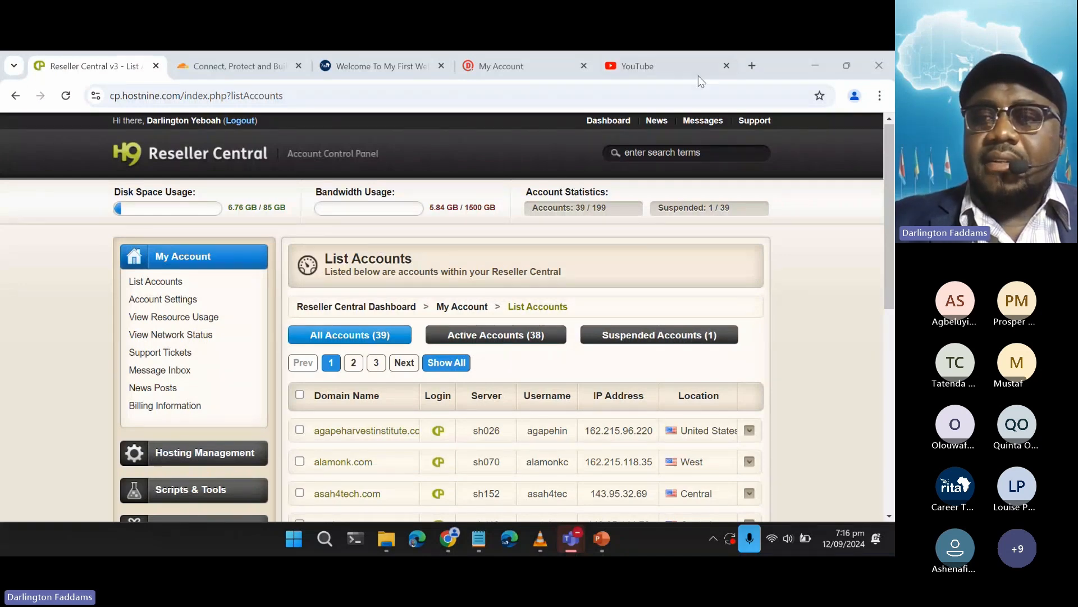
# Make the List Accounts page full-screen and select asah4tech.com's IP address 143.95.32.69
pyautogui.click(880, 97)
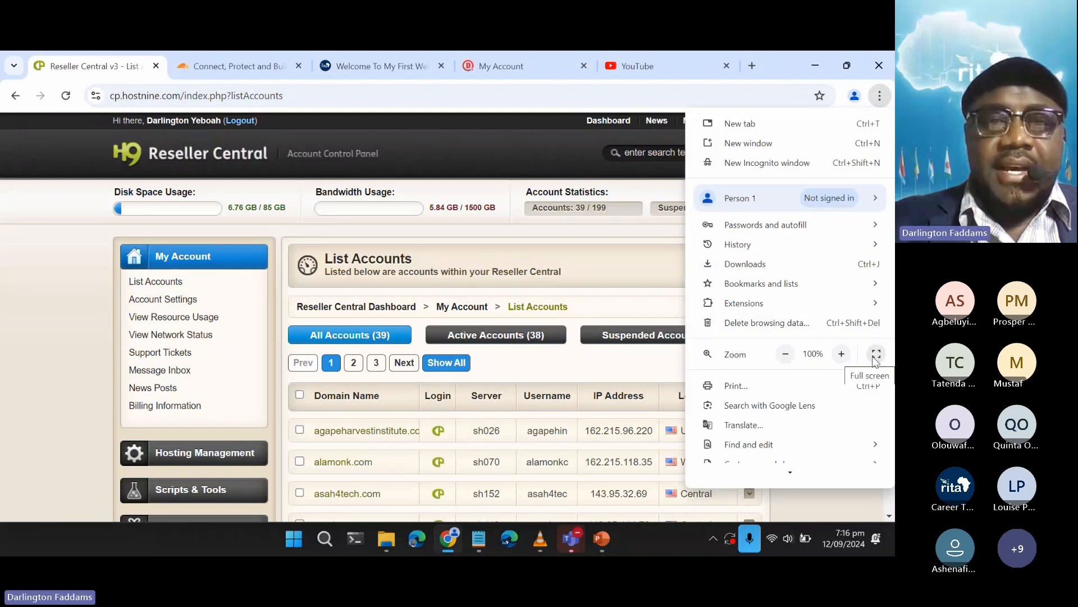
pyautogui.click(874, 355)
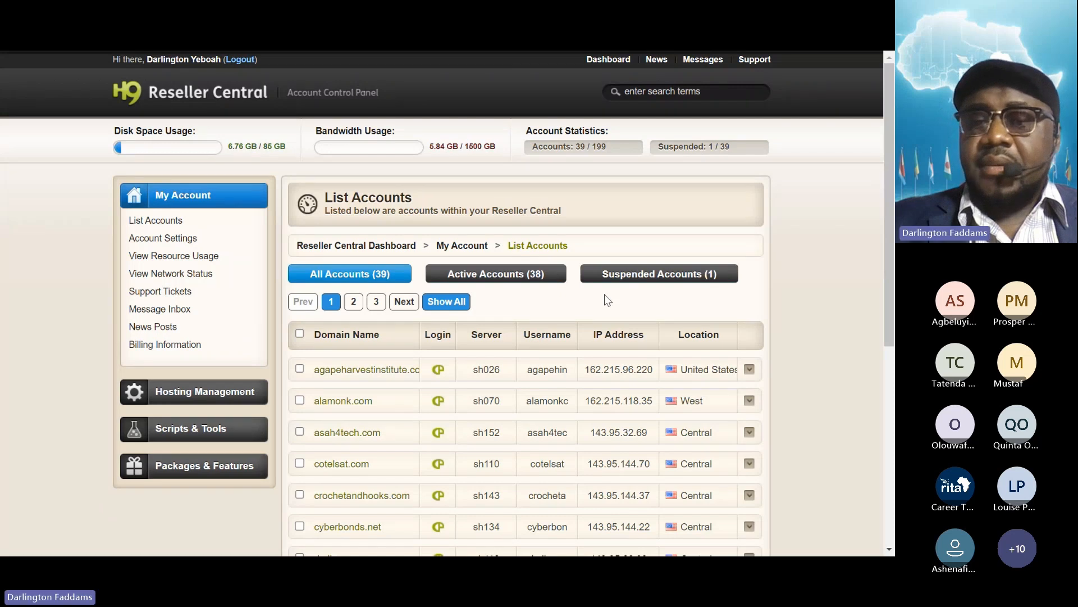
pyautogui.scroll(-2, 607, 301)
pyautogui.scroll(-1, 608, 301)
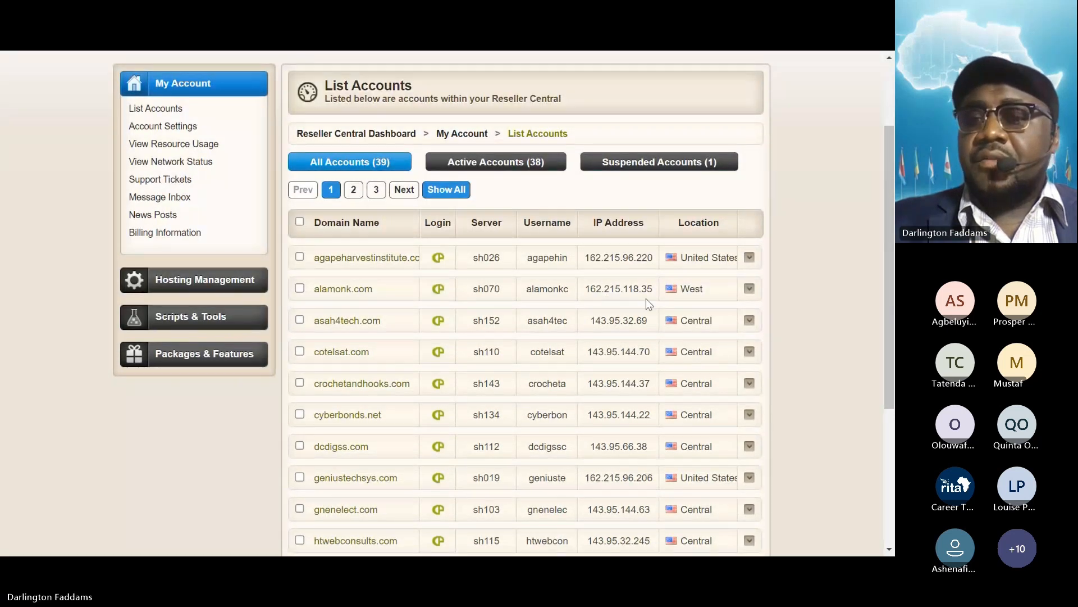
pyautogui.moveTo(649, 321); pyautogui.dragTo(588, 321)
pyautogui.hotkey('ctrl', 'c')
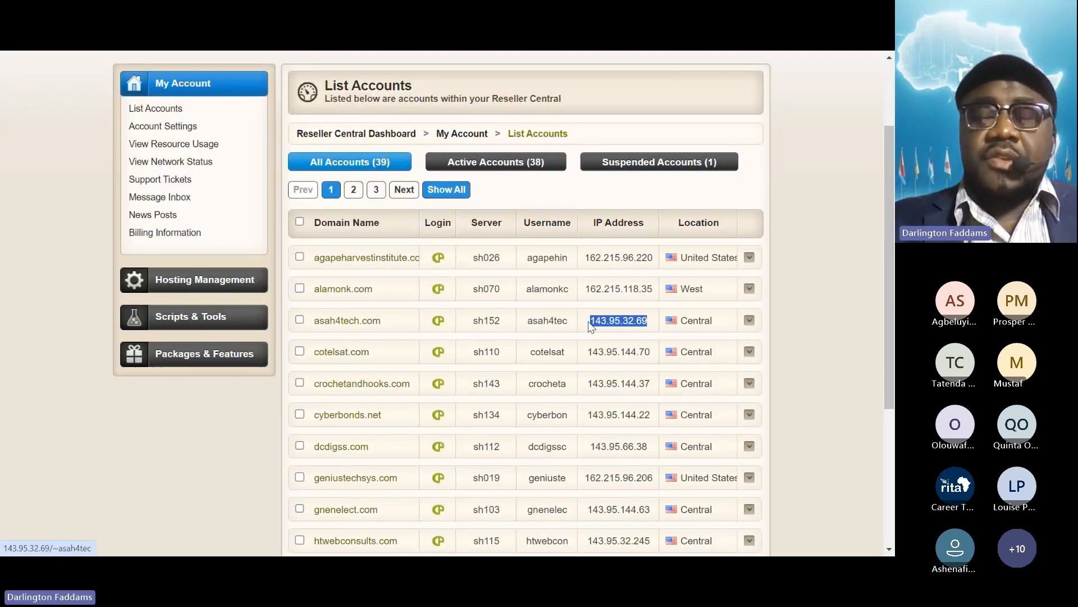
pyautogui.scroll(4, 636, 303)
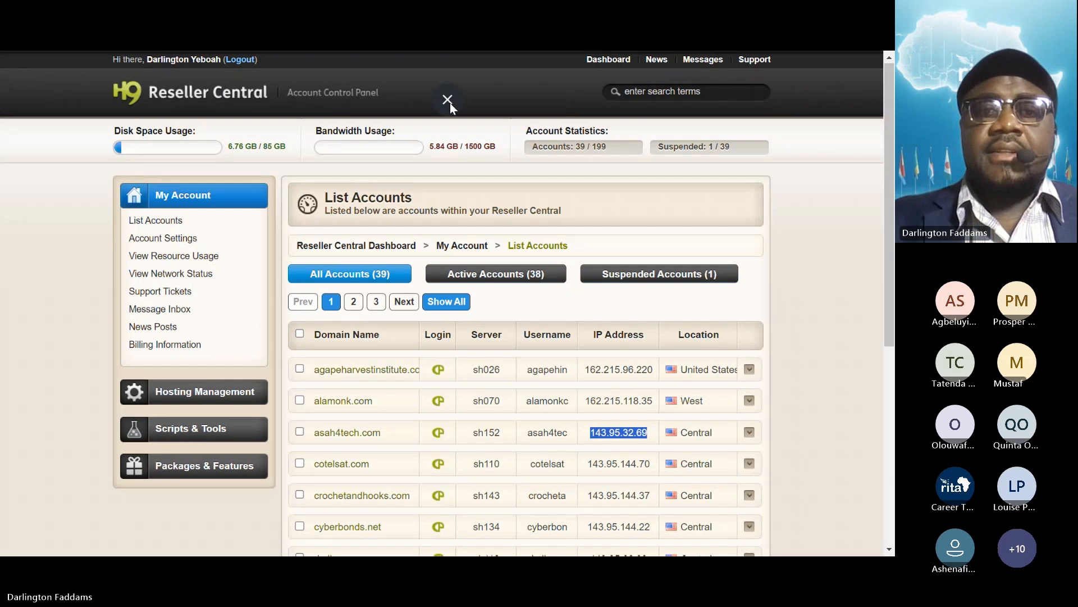
# Leave full screen and load the WHM login at 143.95.32.69:2086 in a new tab
pyautogui.click(449, 98)
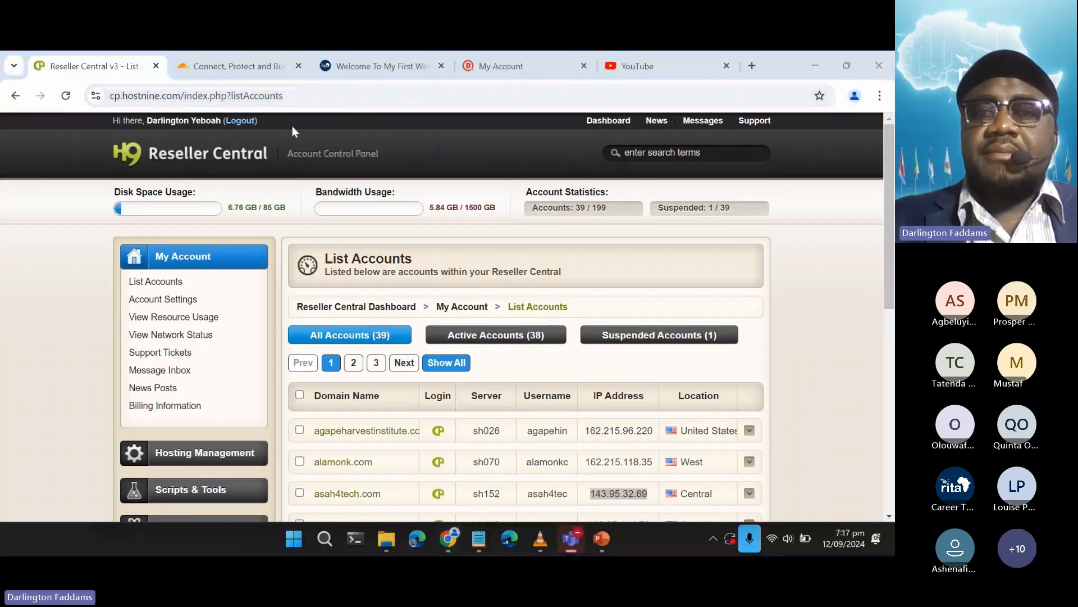
pyautogui.click(753, 66)
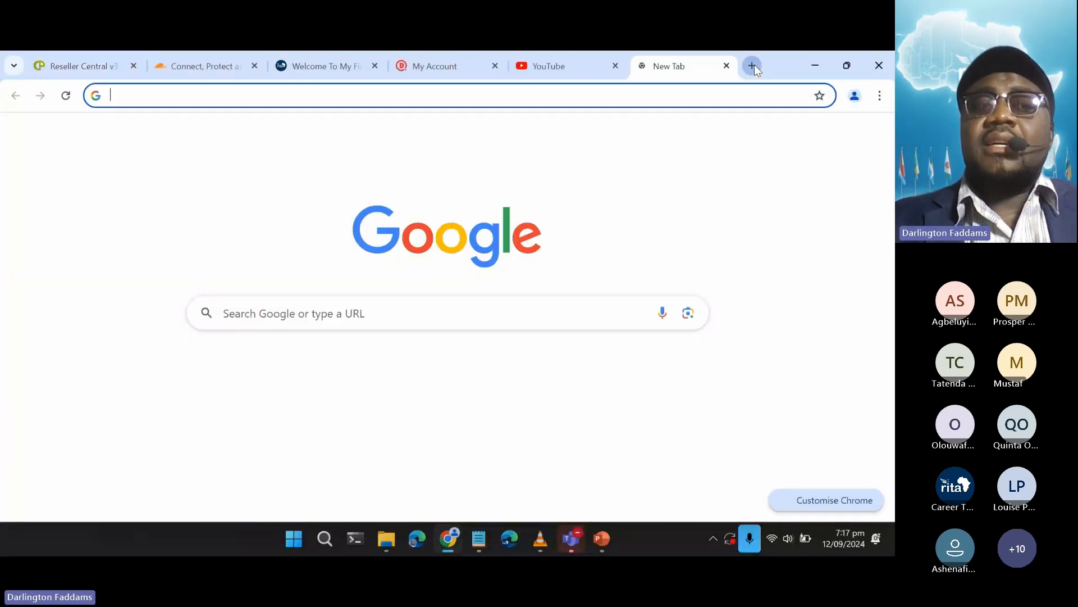
pyautogui.hotkey('ctrl', 'v')
pyautogui.write(':')
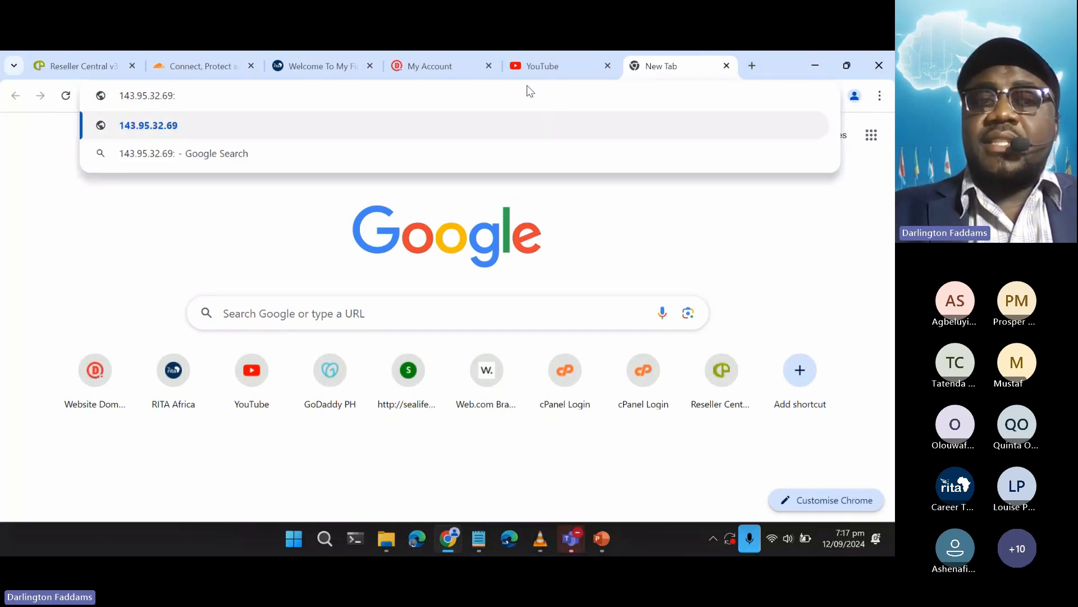
pyautogui.write('2086')
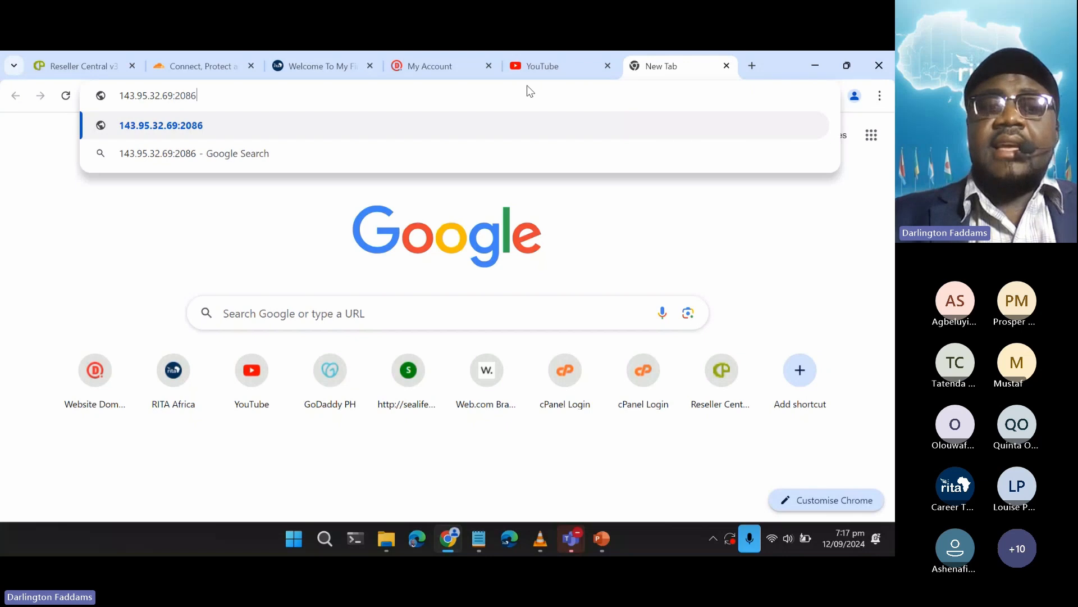
pyautogui.press('Return')
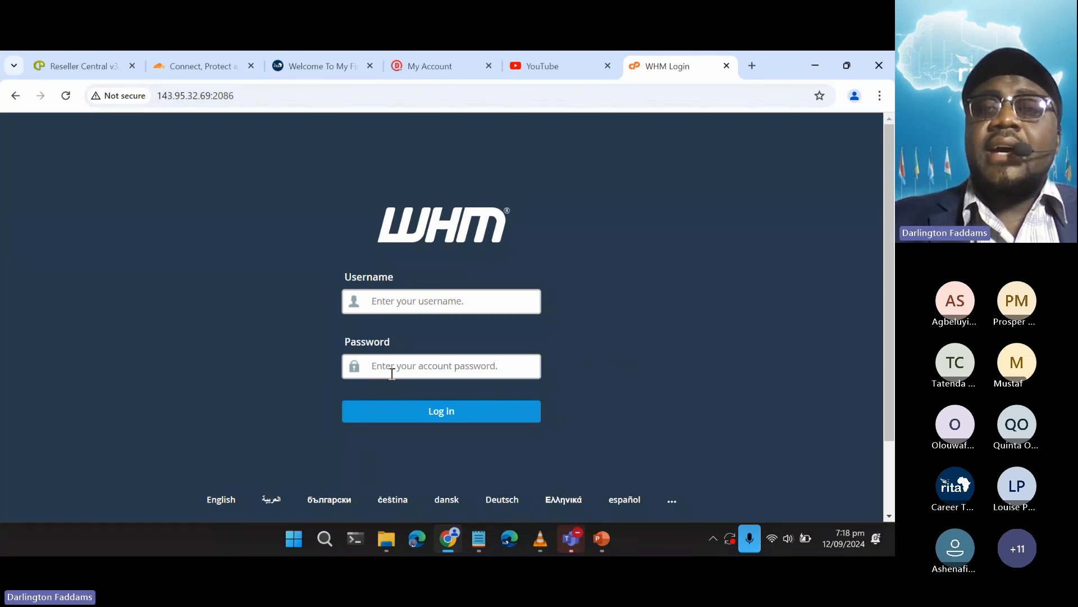
# Search Google for 'whm dashboard' in a new tab and show image results
pyautogui.click(748, 69)
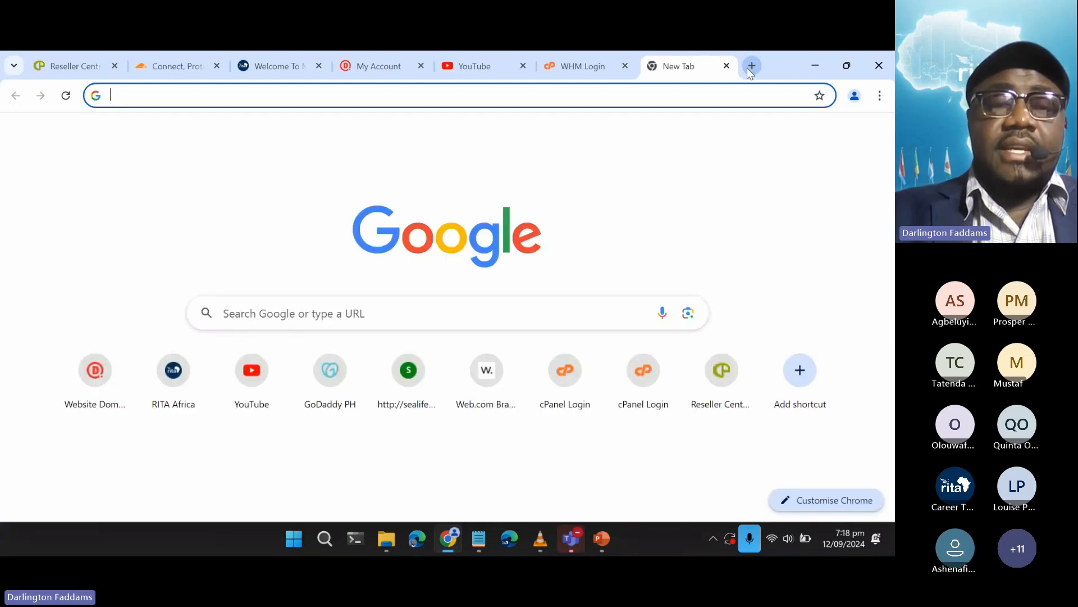
pyautogui.write('whm')
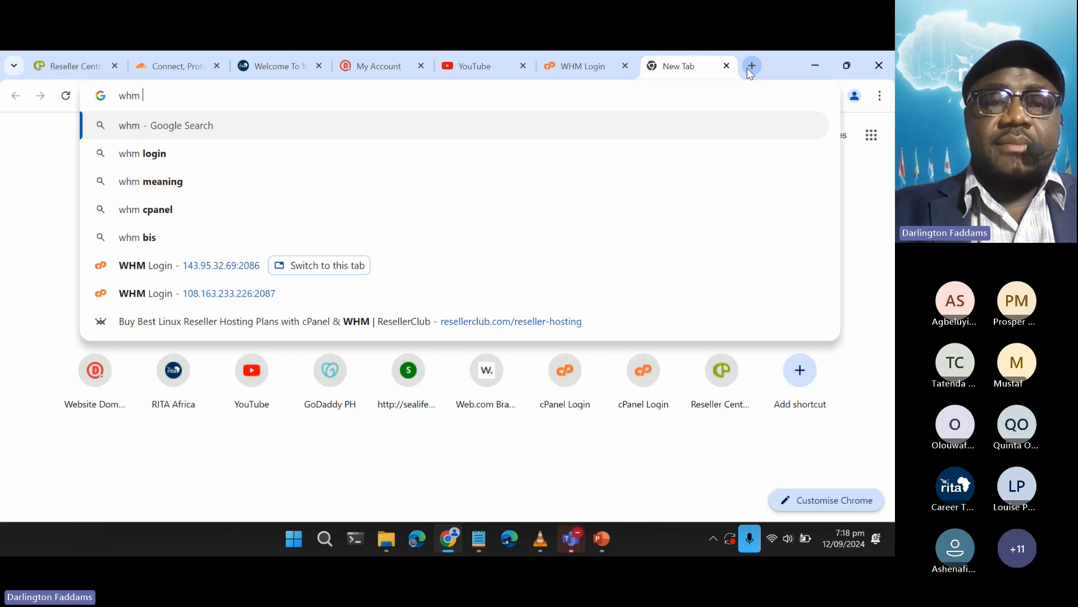
pyautogui.write(' l')
pyautogui.press('BackSpace')
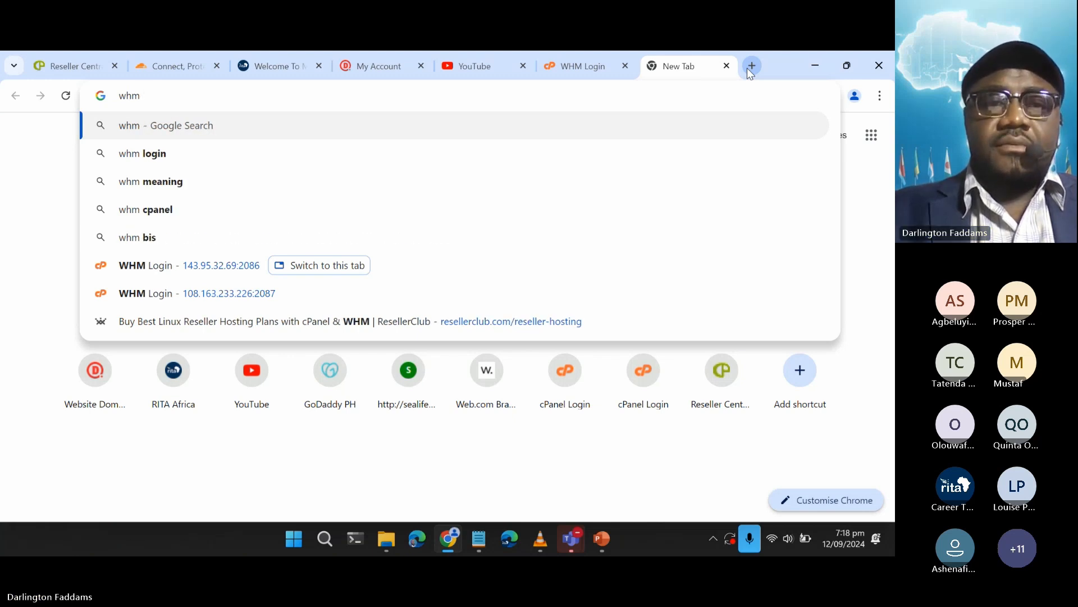
pyautogui.write('dashboard')
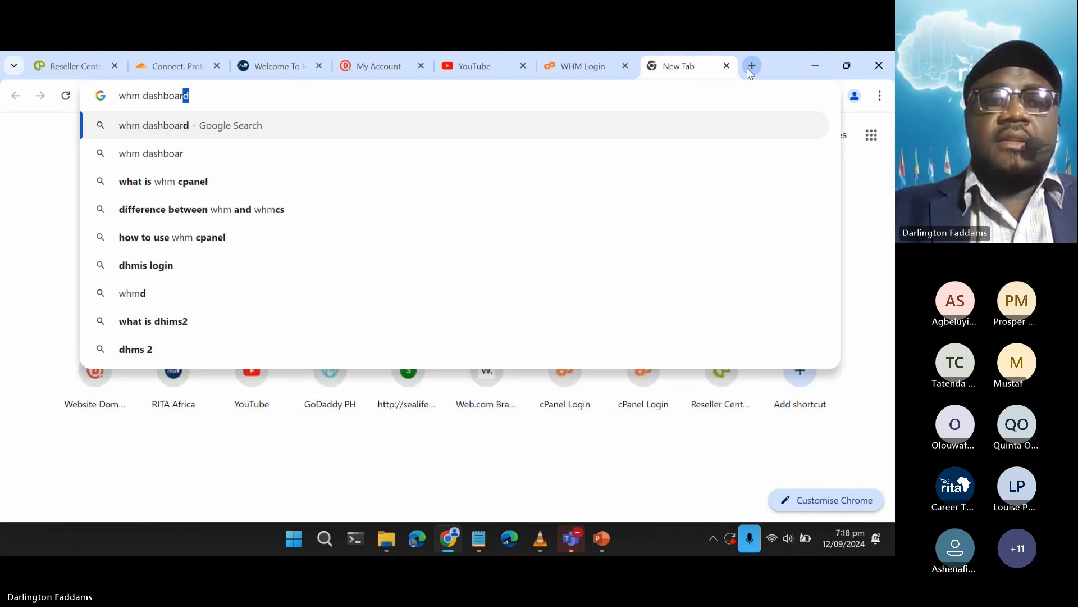
pyautogui.press('Return')
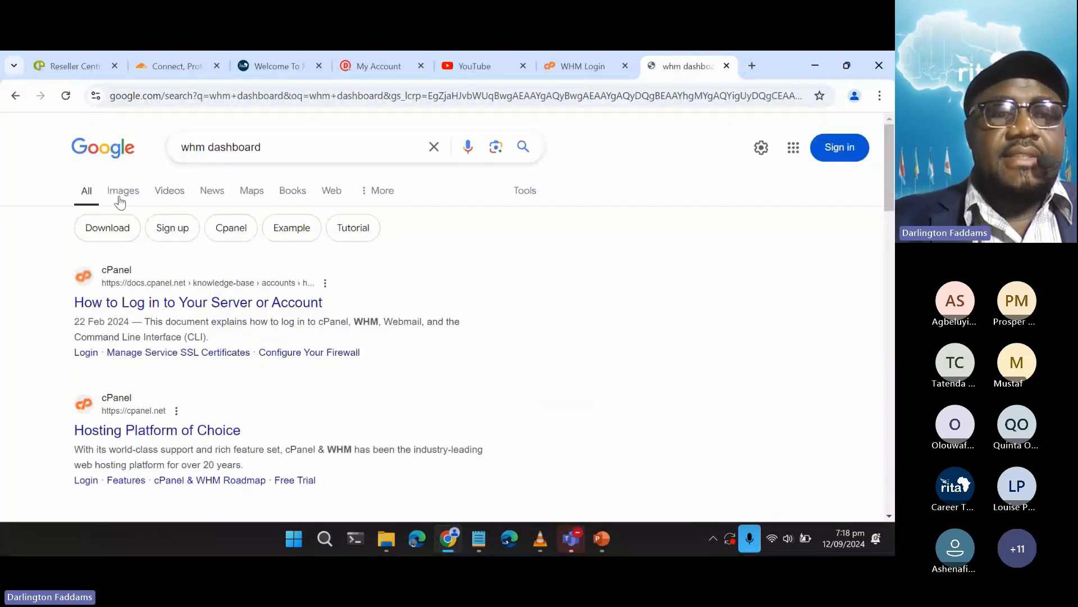
pyautogui.click(121, 191)
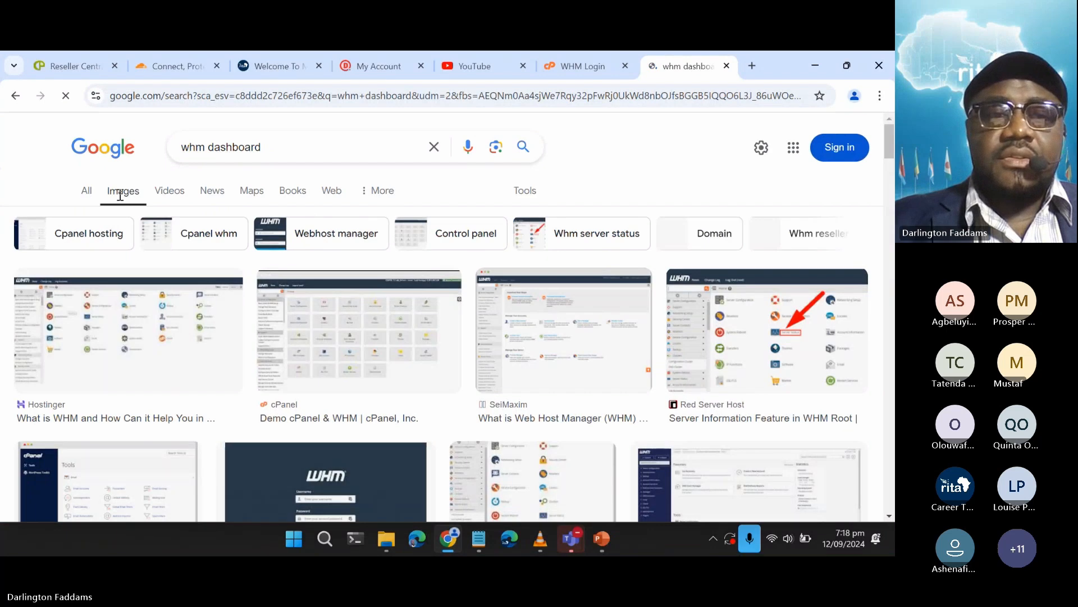
# Open the Hostinger WHM dashboard screenshot in its own tab
pyautogui.click(177, 329)
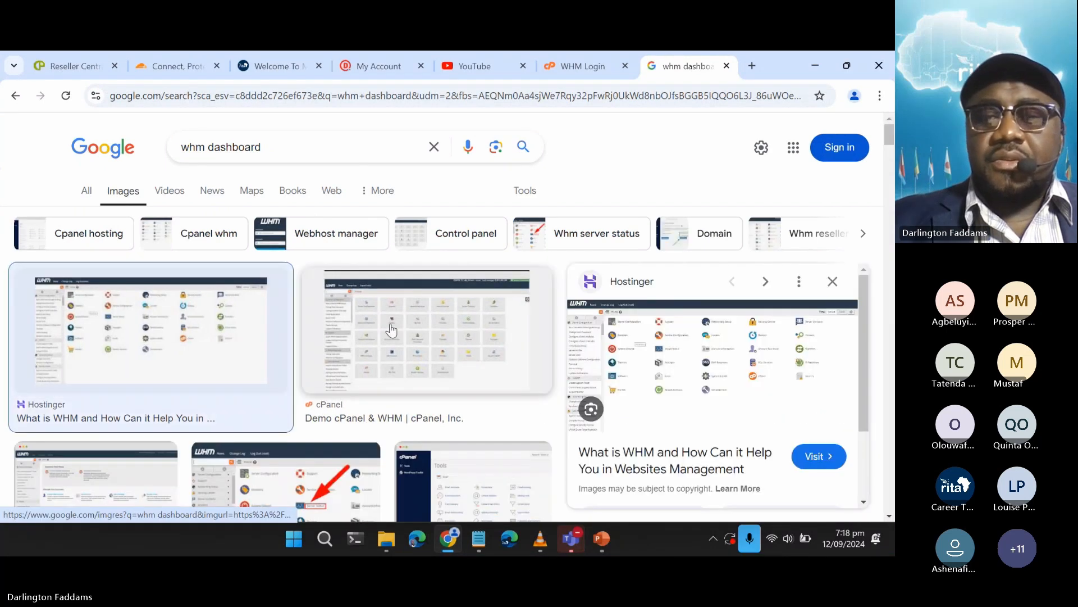
pyautogui.scroll(-1, 595, 314)
pyautogui.rightClick(666, 309)
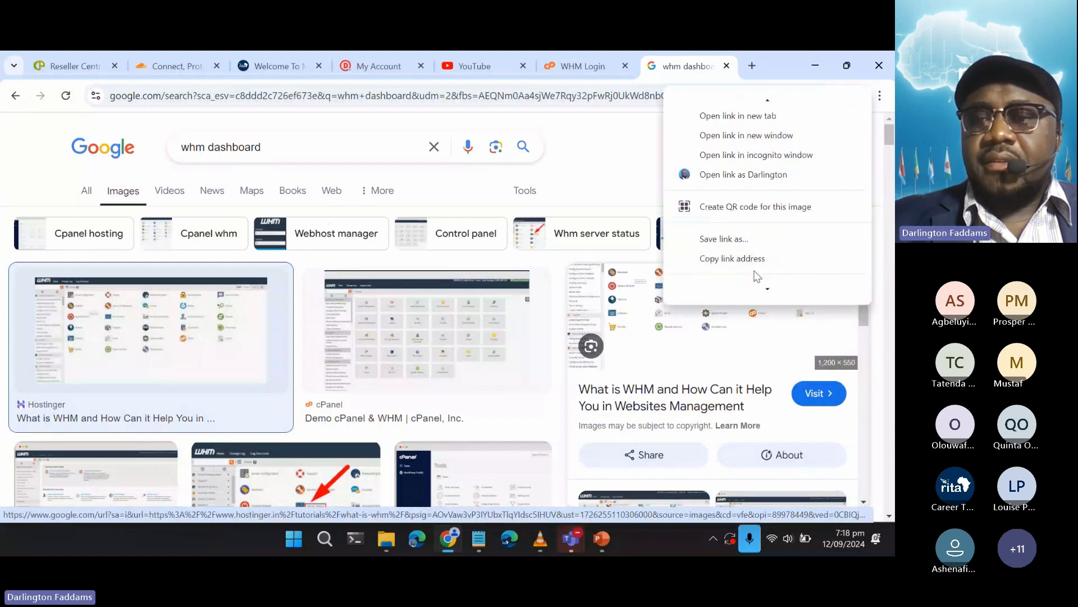
pyautogui.scroll(-3, 761, 228)
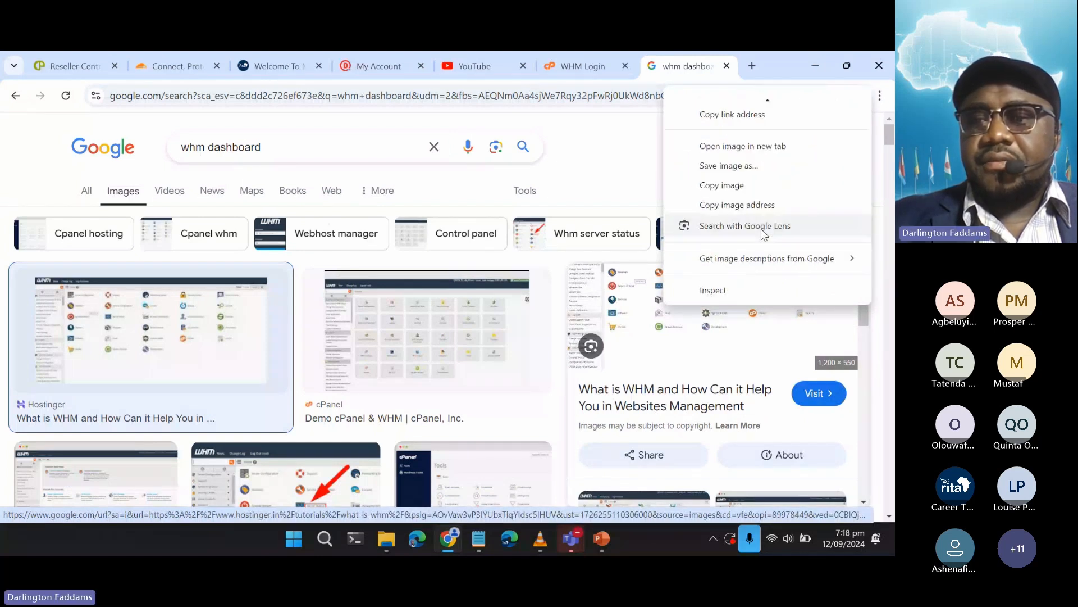
pyautogui.click(772, 147)
pyautogui.click(701, 89)
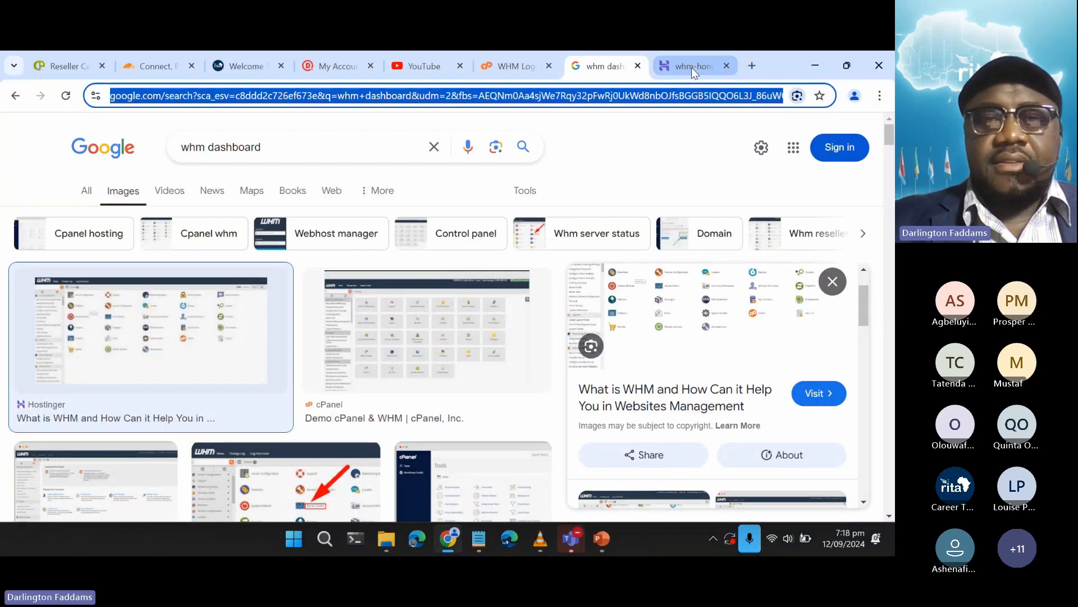
# View the whm-home screenshot, then return to the Reseller Central accounts list
pyautogui.click(692, 67)
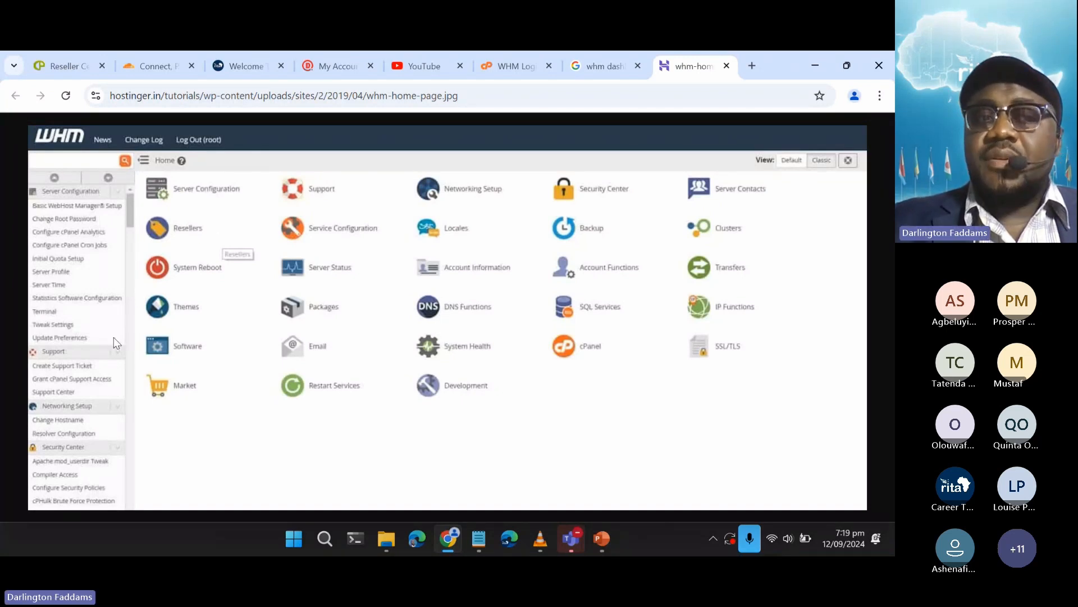
pyautogui.click(60, 72)
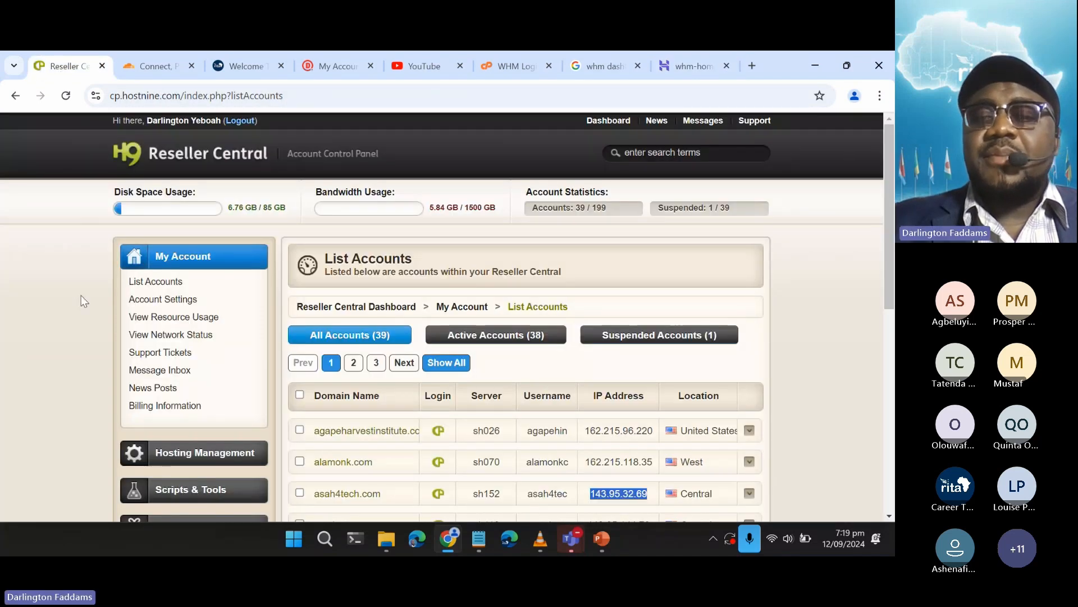
# Expand Packages & Features and choose Create a New Account under Hosting Management
pyautogui.click(837, 342)
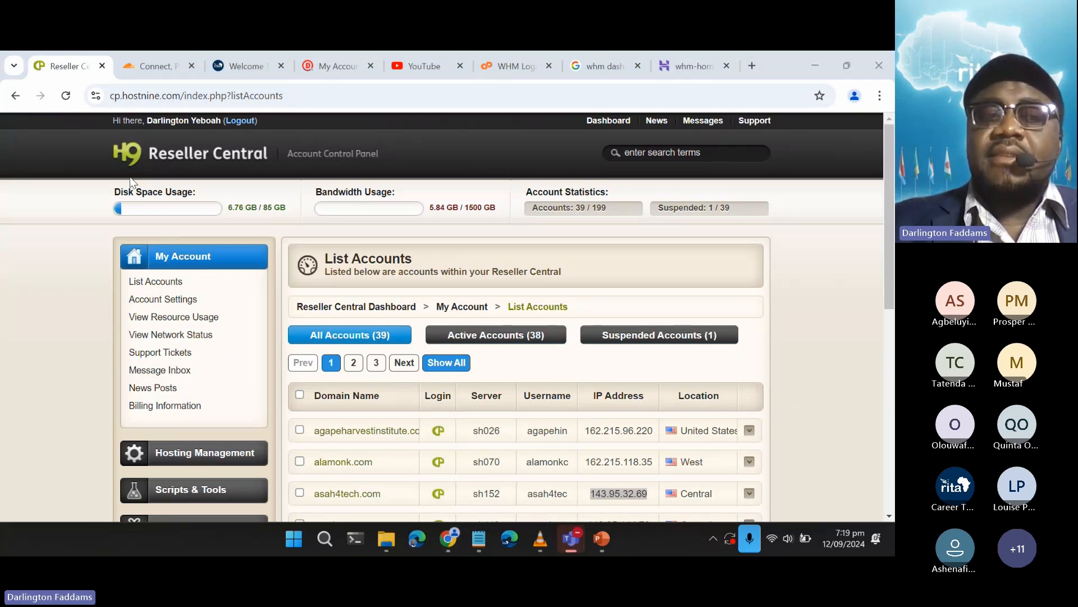
pyautogui.click(76, 274)
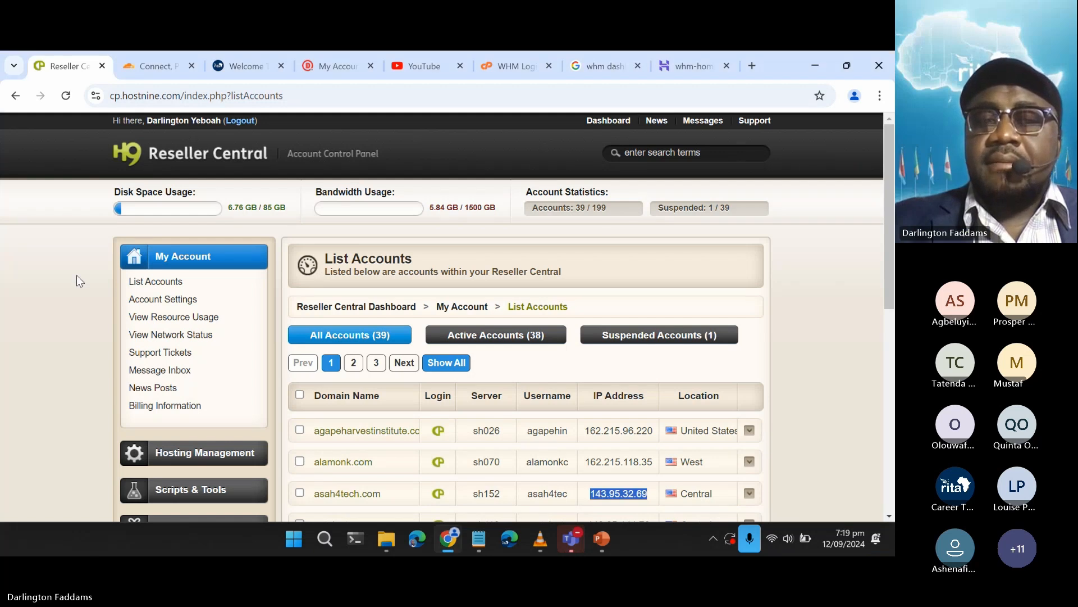
pyautogui.scroll(-1, 76, 274)
pyautogui.scroll(1, 77, 275)
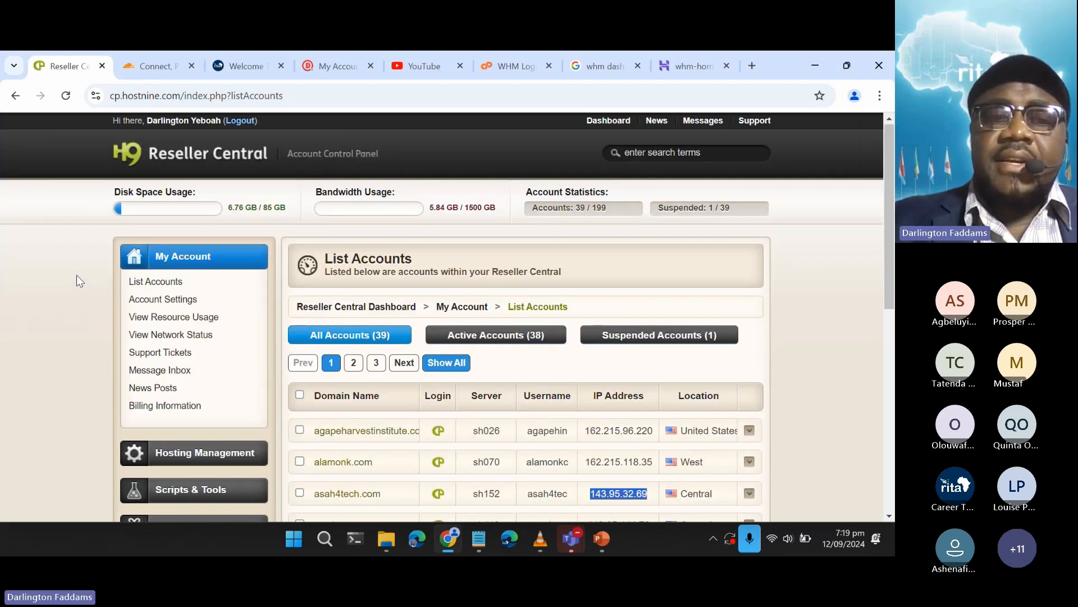
pyautogui.scroll(-2, 76, 280)
pyautogui.scroll(-1, 76, 275)
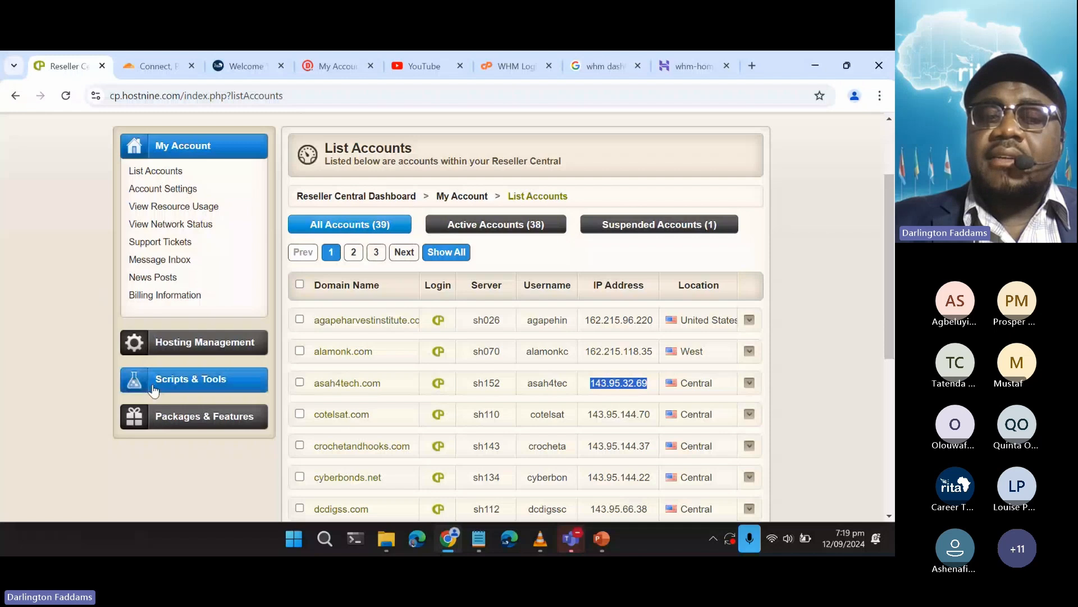
pyautogui.click(172, 421)
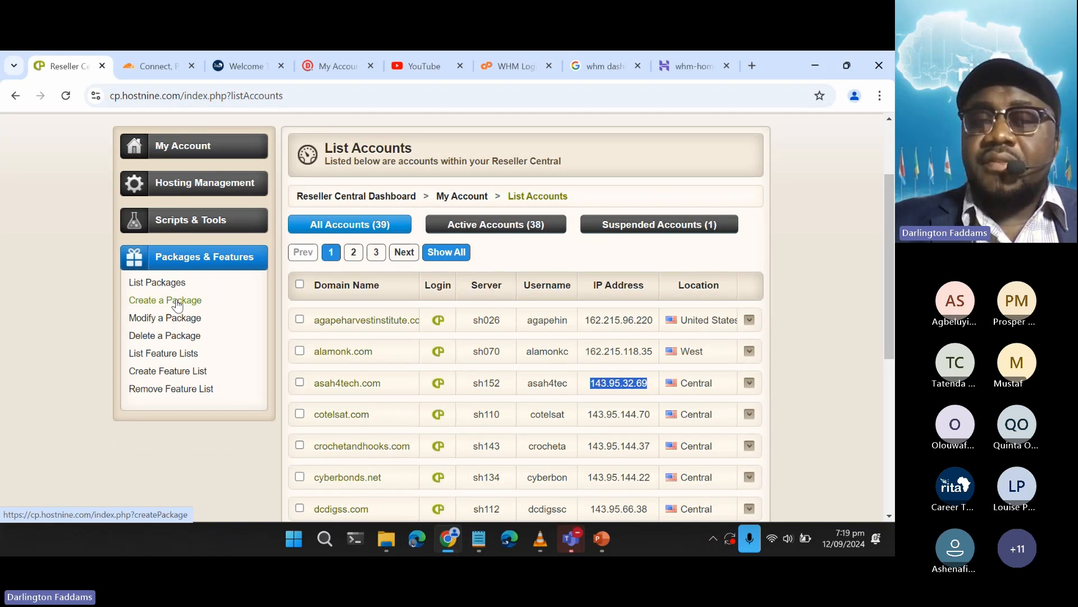
pyautogui.scroll(2, 178, 305)
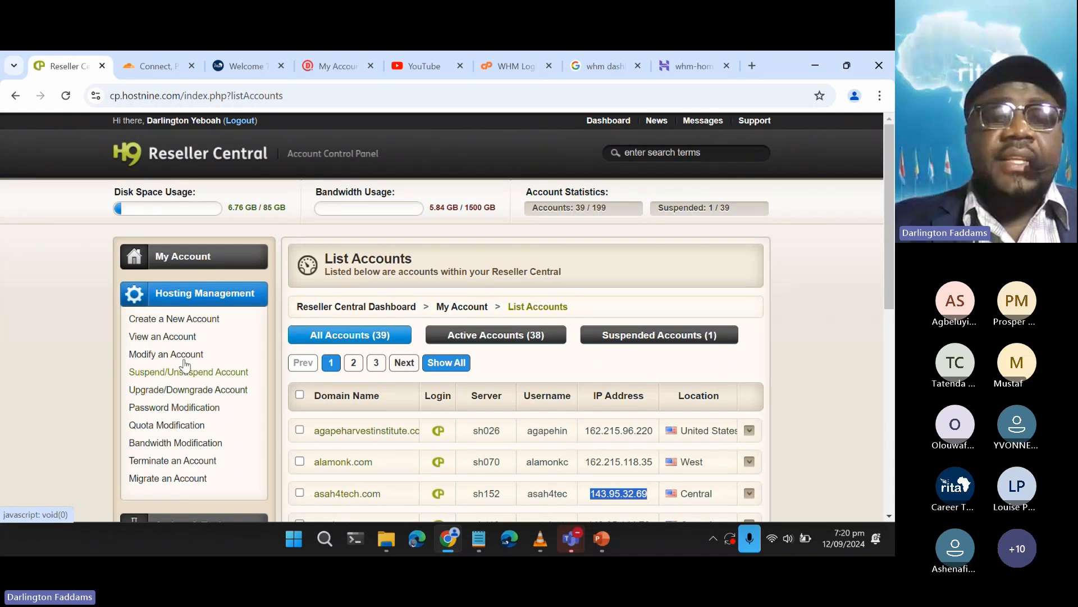
pyautogui.click(196, 318)
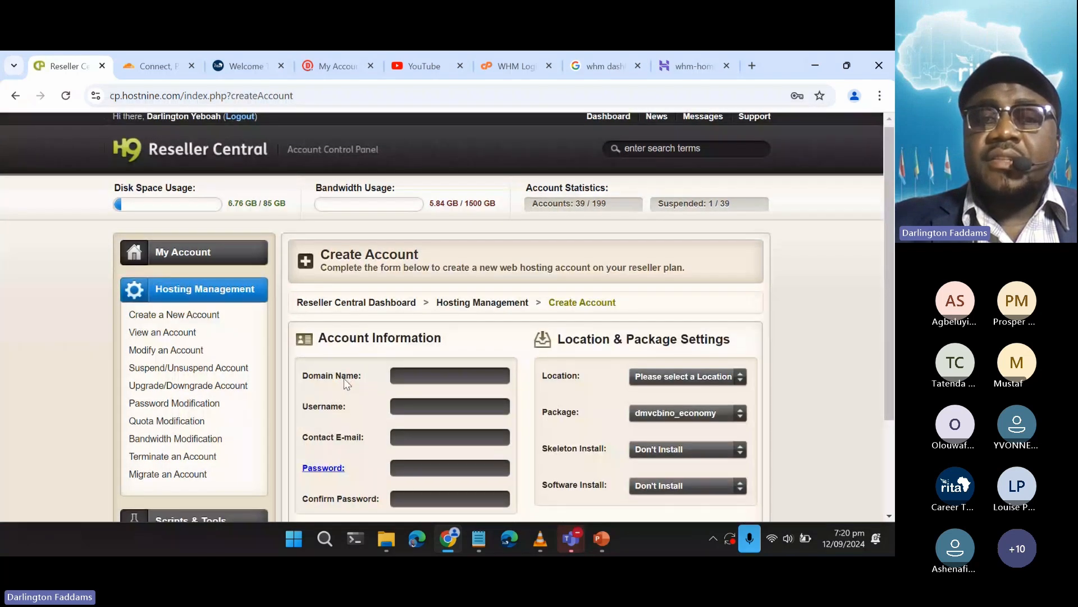
pyautogui.scroll(-2, 344, 378)
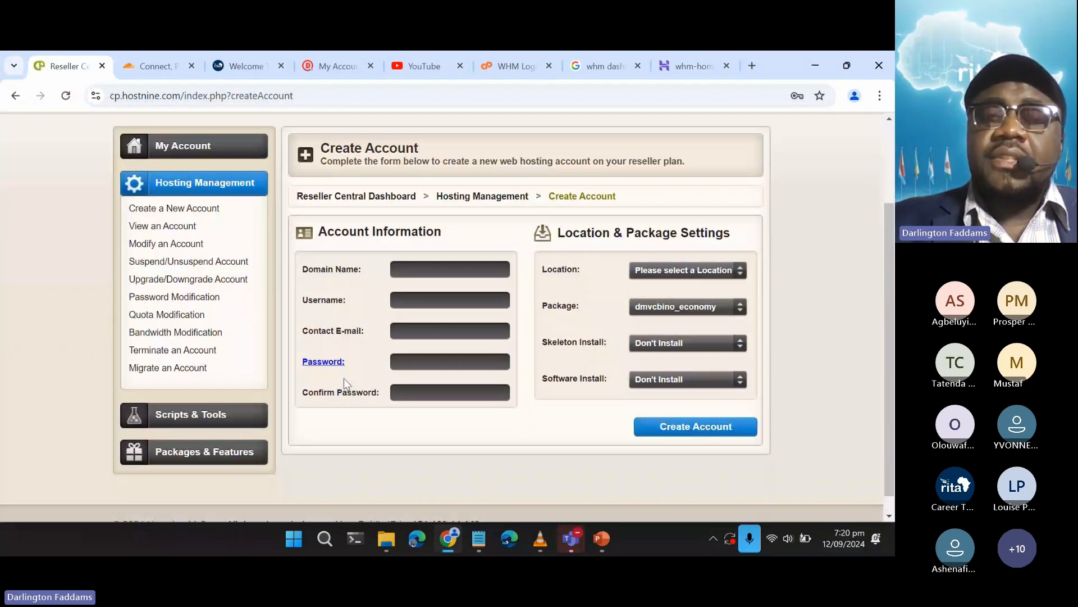
# Check the WHM login tab, then view the whm-home reference screenshot
pyautogui.click(505, 67)
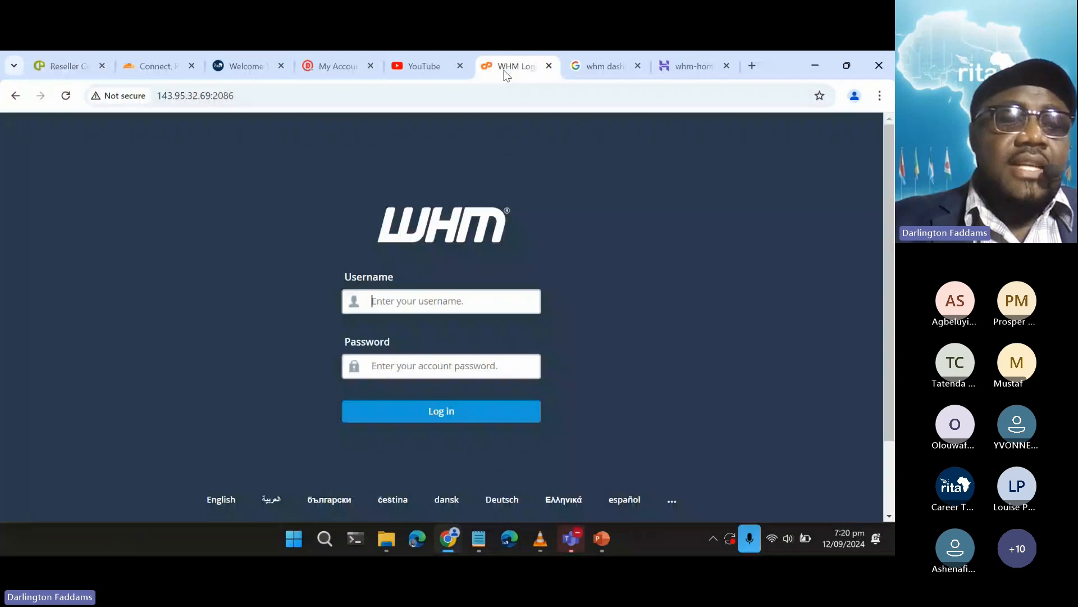
pyautogui.click(665, 67)
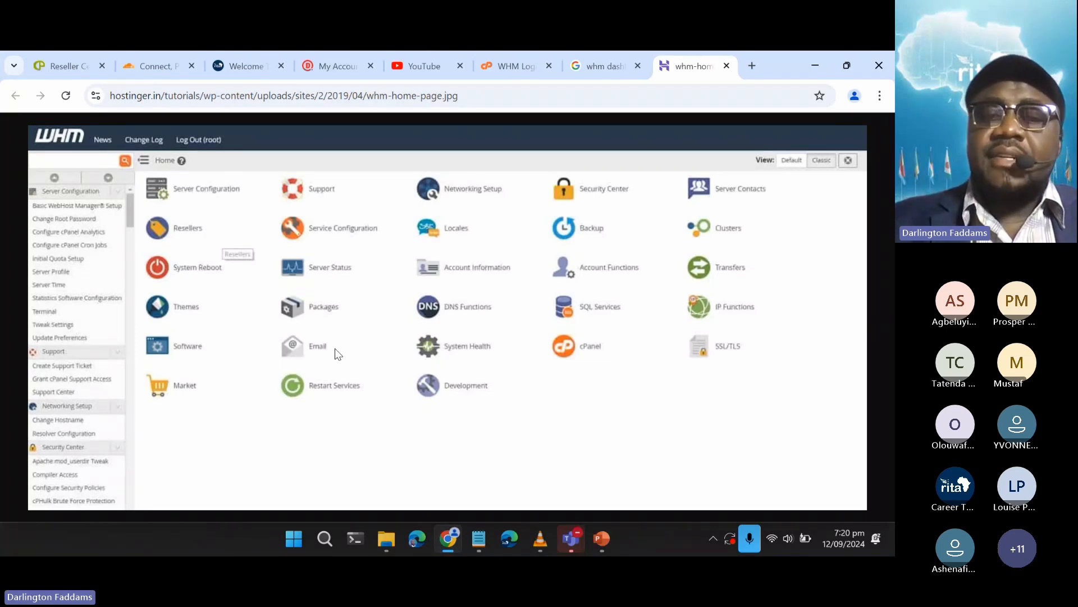
# Enter ngenelect.com as the domain name and ngenelec as the username
pyautogui.click(62, 66)
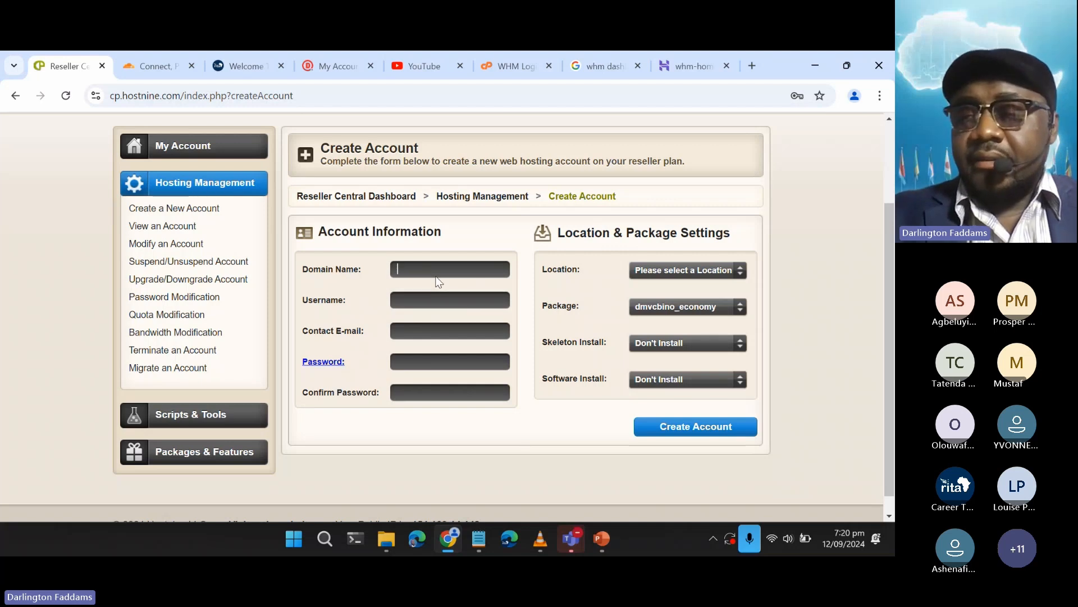
pyautogui.write('ngen')
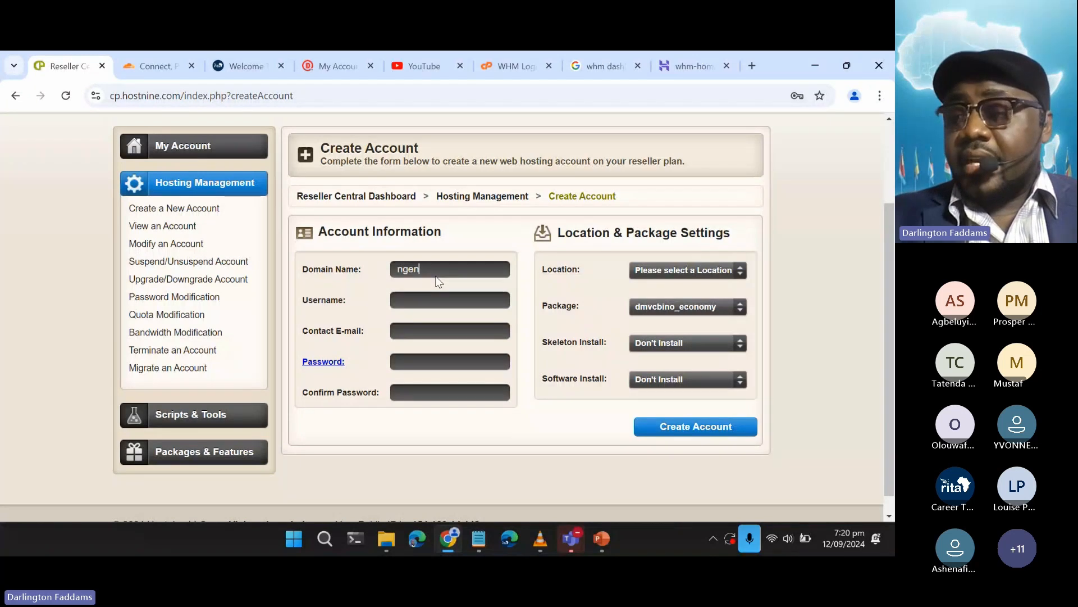
pyautogui.write('elect.co')
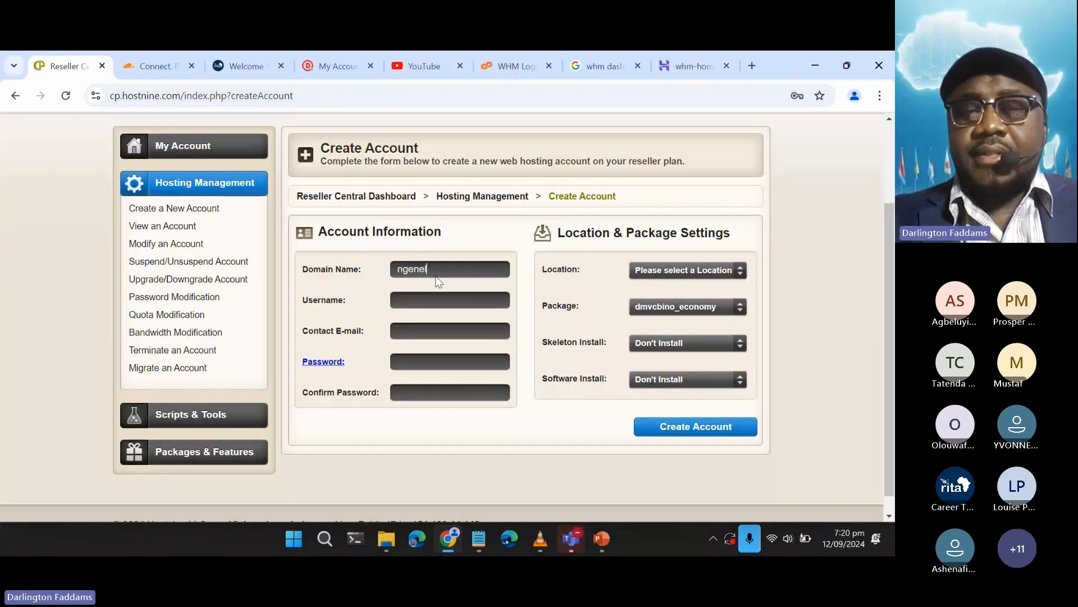
pyautogui.write('m')
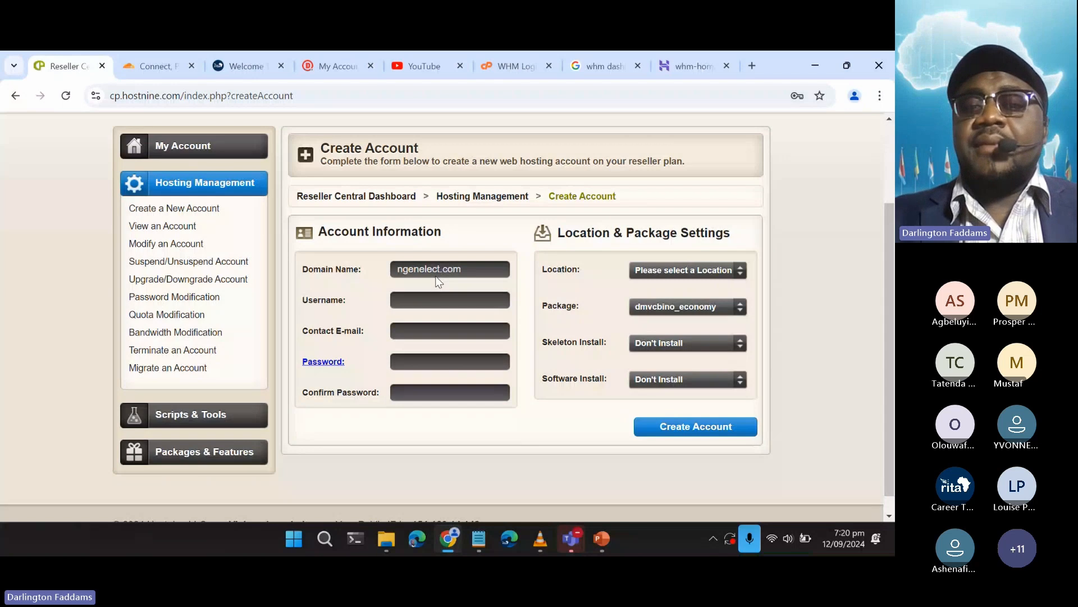
pyautogui.moveTo(475, 268); pyautogui.dragTo(376, 270)
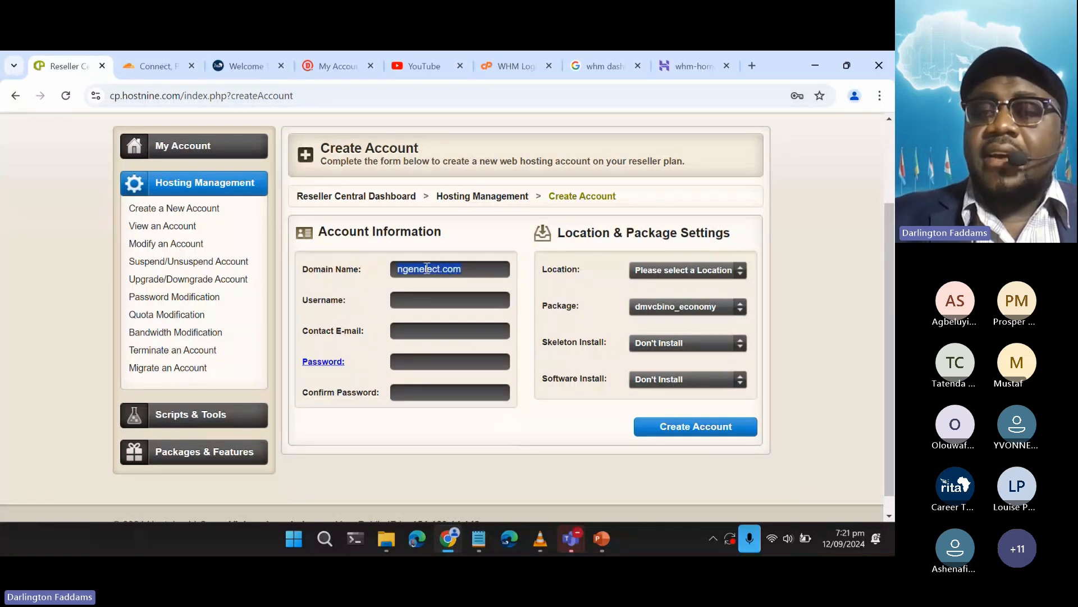
pyautogui.click(412, 302)
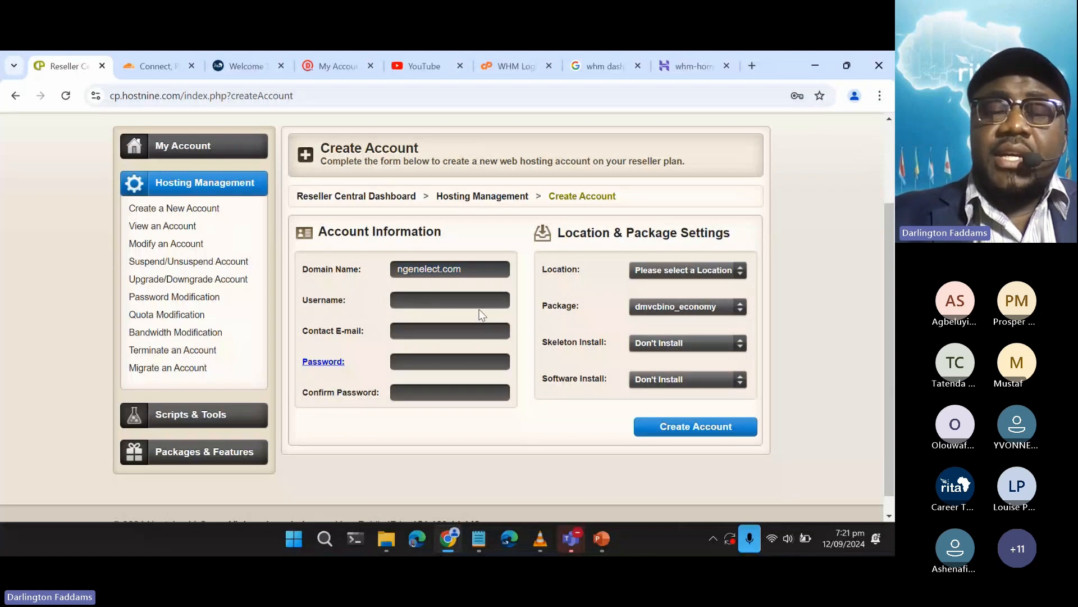
pyautogui.write('ngenelec')
pyautogui.press('Home')
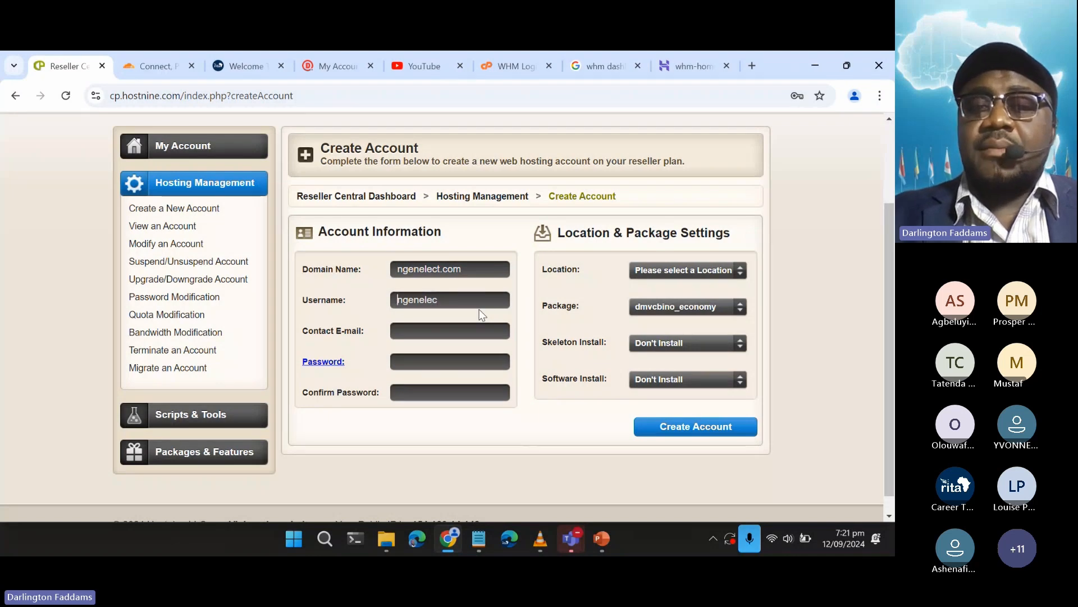
pyautogui.press('Right')
pyautogui.press('Right')
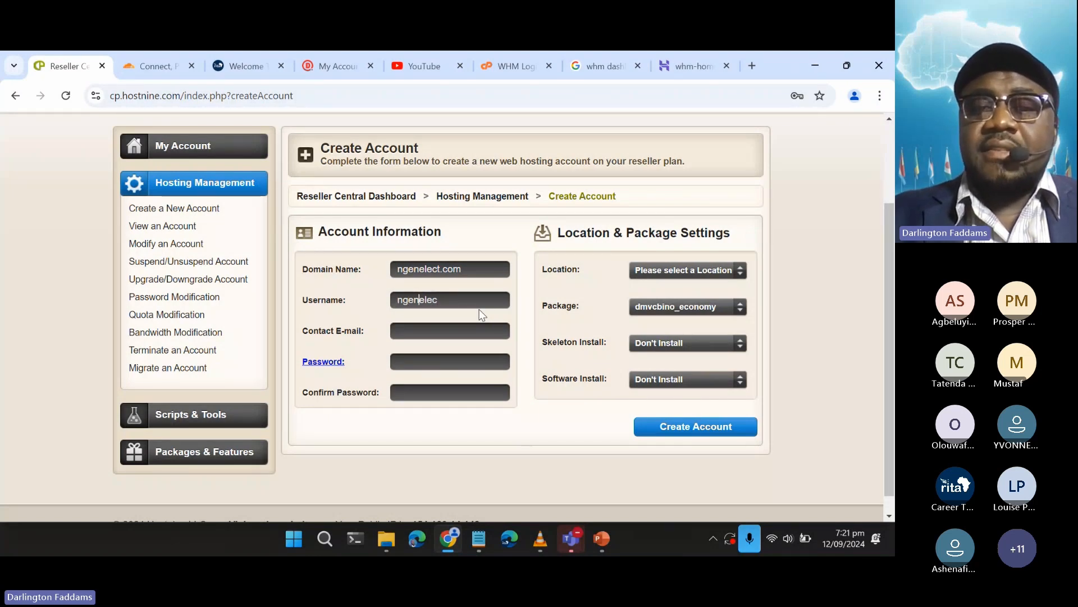
pyautogui.press('End')
pyautogui.hotkey('shift', 'Home')
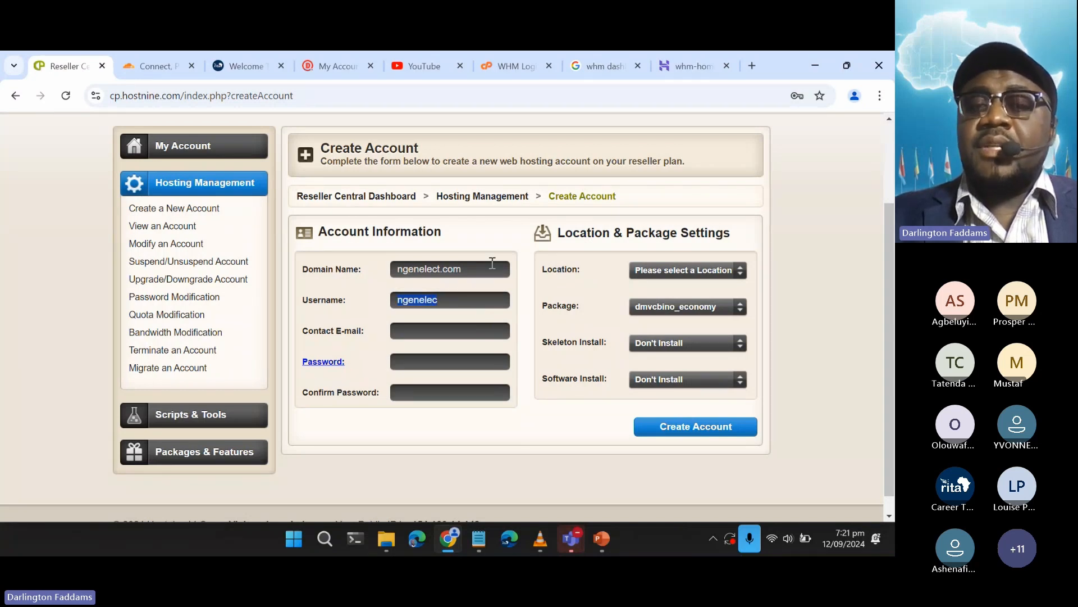
pyautogui.click(448, 299)
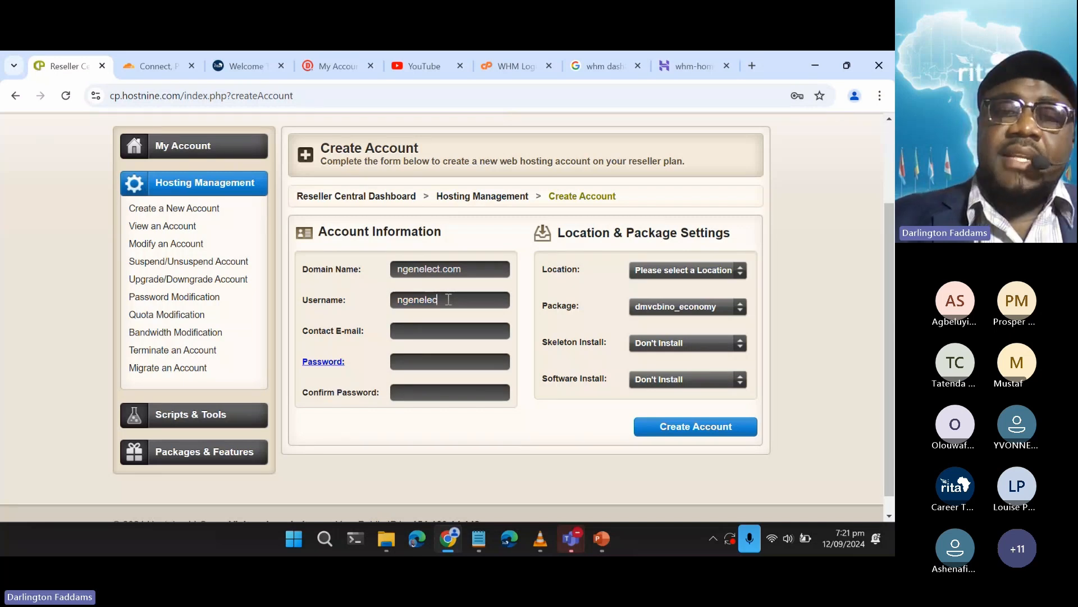
# Fix the edited domain back to ngenelect.com and adjust the username to match
pyautogui.click(445, 273)
pyautogui.press('BackSpace')
pyautogui.press('BackSpace')
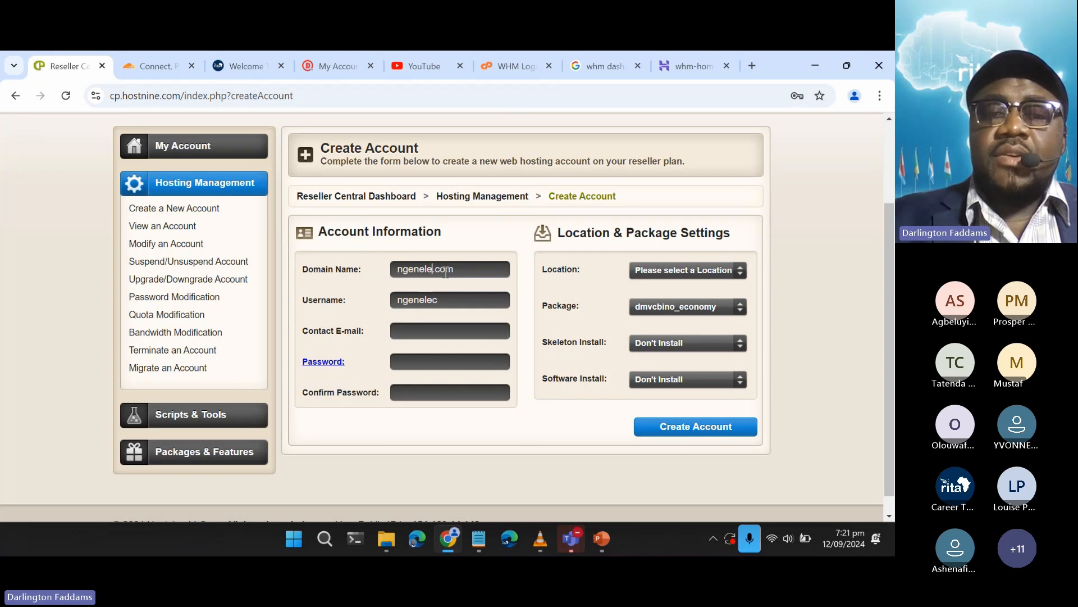
pyautogui.press('BackSpace')
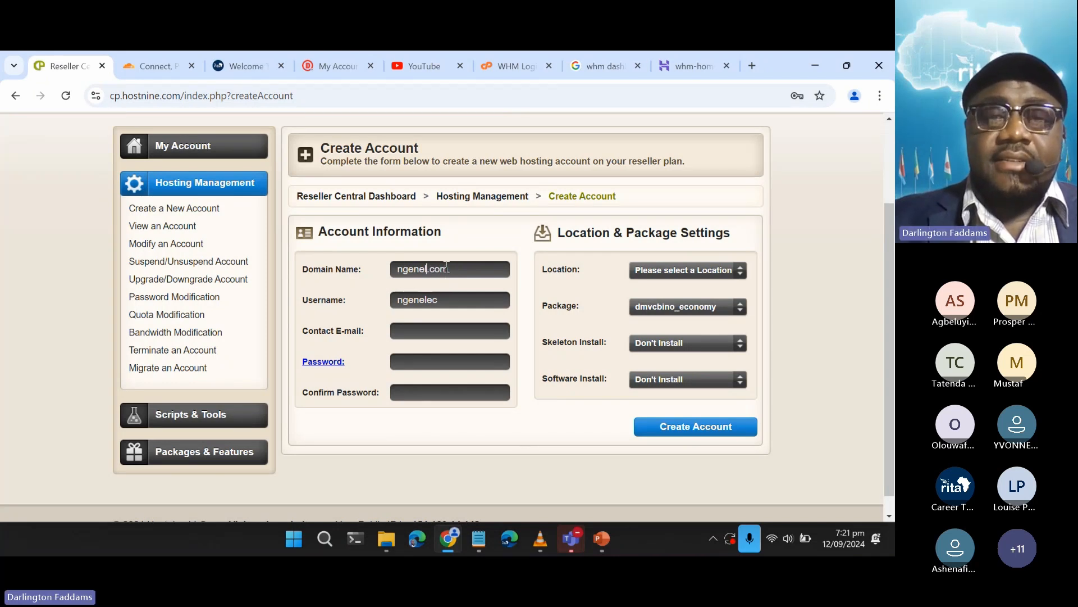
pyautogui.moveTo(453, 299); pyautogui.dragTo(363, 304)
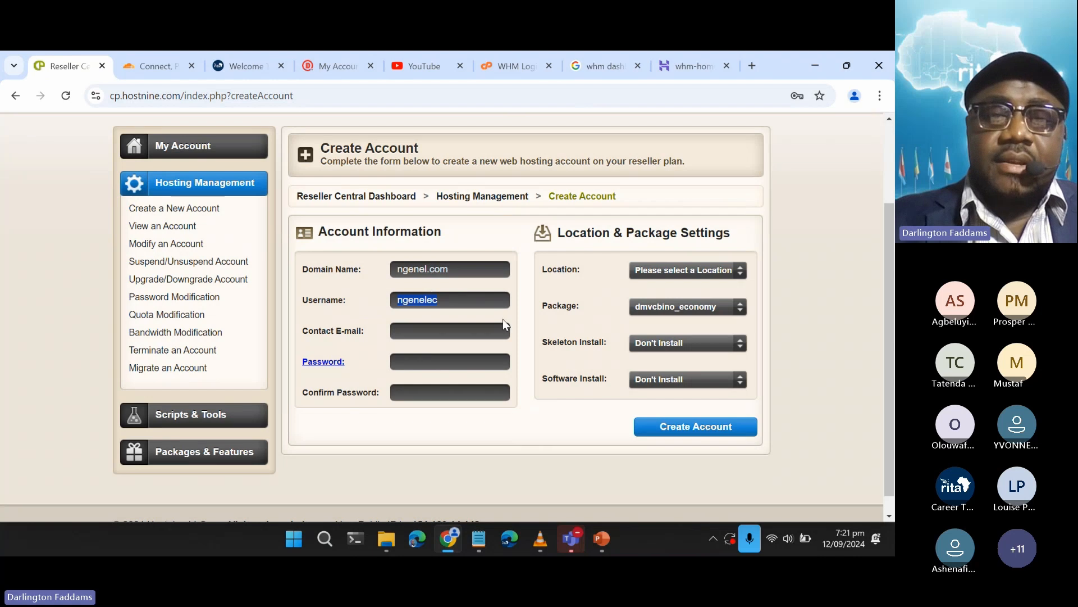
pyautogui.hotkey('shift', 'Right')
pyautogui.hotkey('shift', 'Right')
pyautogui.hotkey('shift', 'Right')
pyautogui.hotkey('shift', 'Right')
pyautogui.hotkey('shift', 'Right')
pyautogui.hotkey('shift', 'Right')
pyautogui.press('BackSpace')
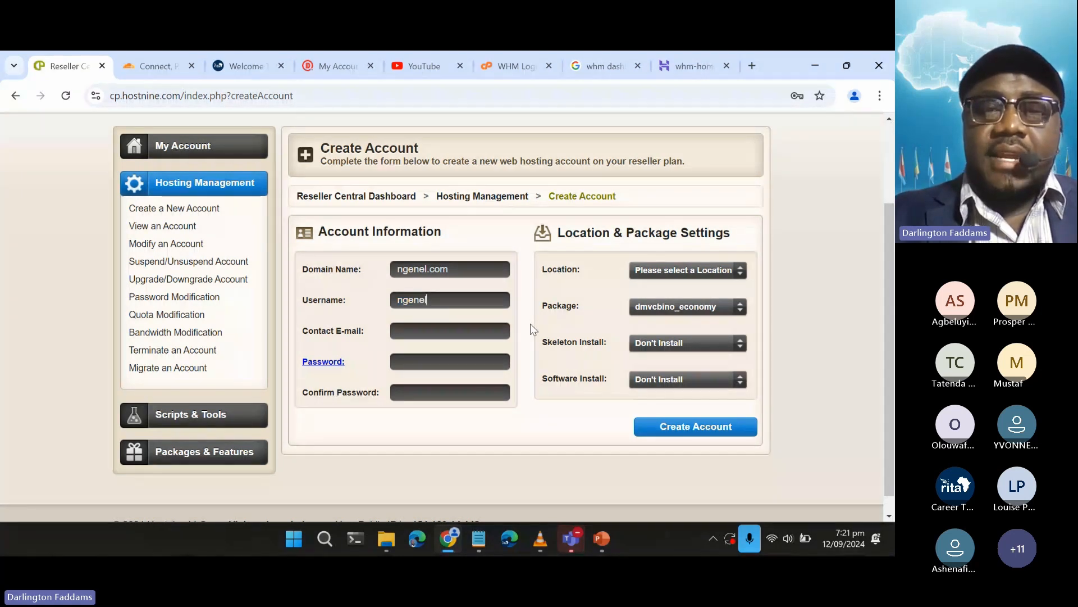
pyautogui.write('co')
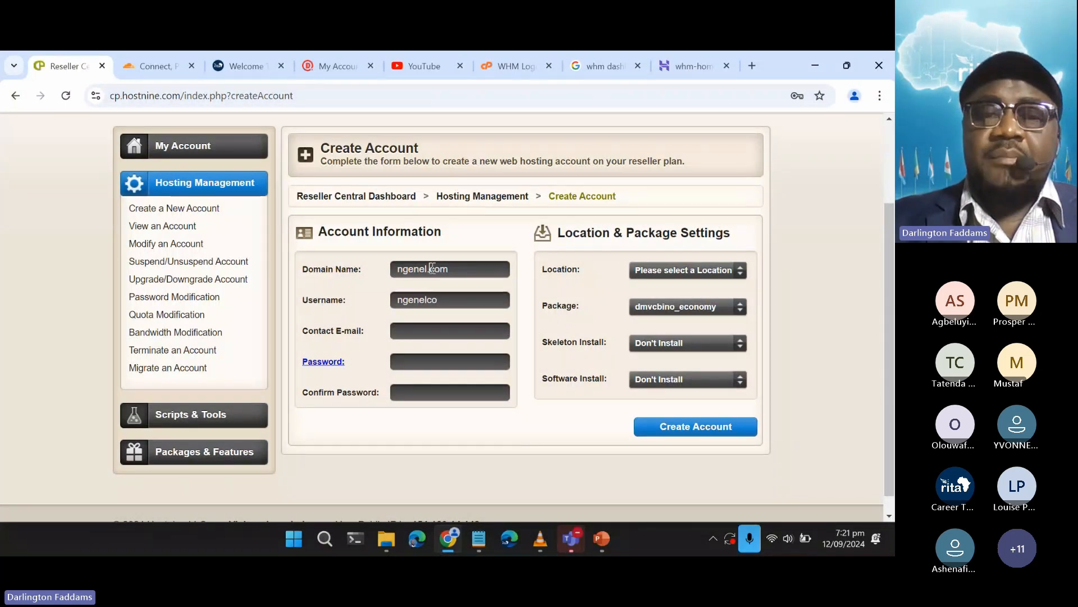
pyautogui.moveTo(432, 268); pyautogui.dragTo(456, 272)
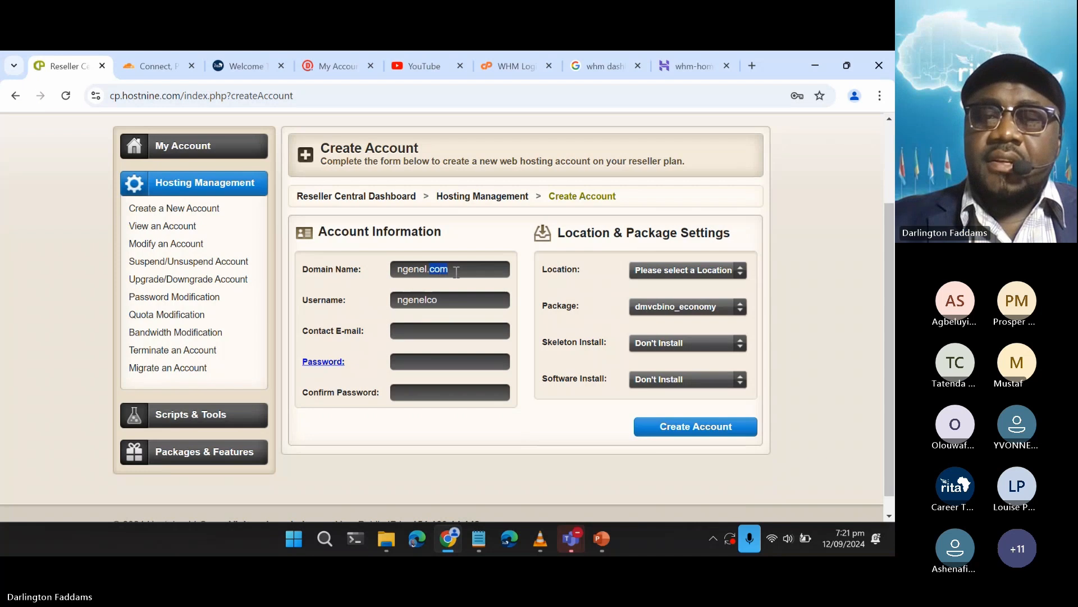
pyautogui.click(447, 290)
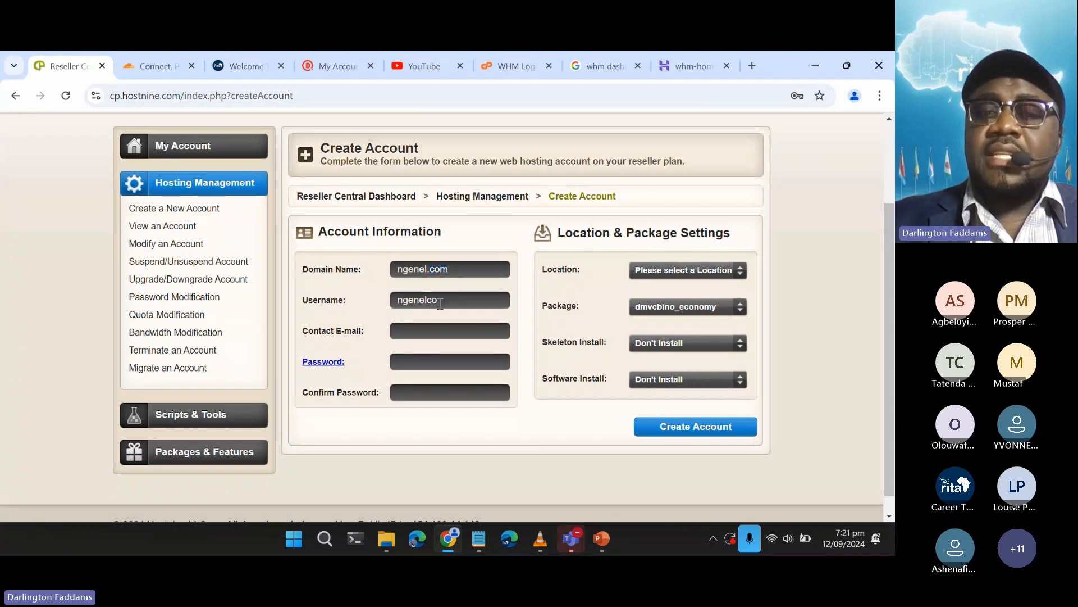
pyautogui.click(422, 272)
pyautogui.write('ect')
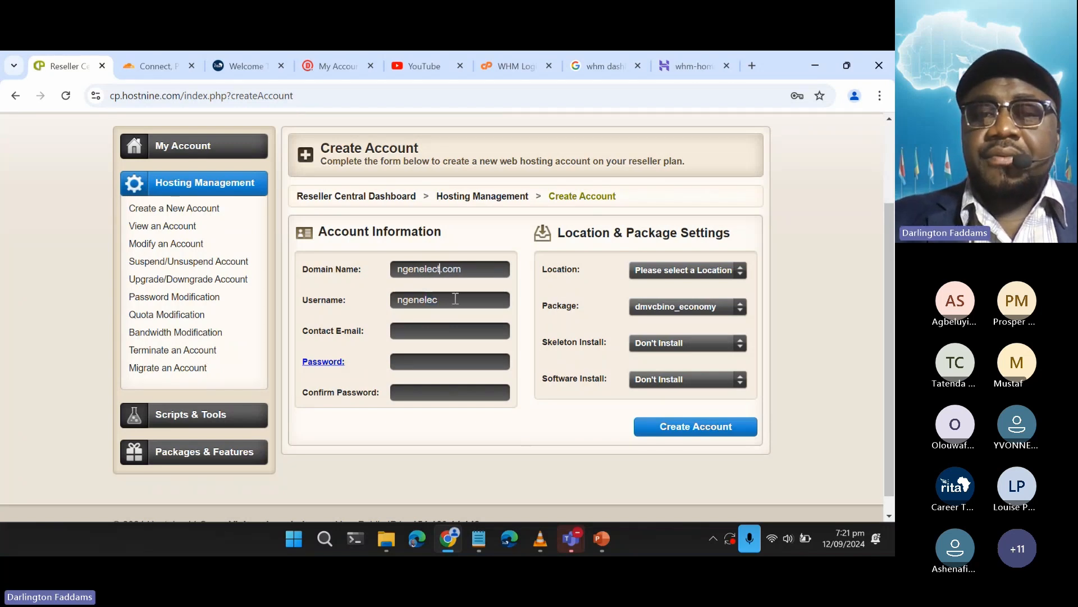
pyautogui.doubleClick(421, 302)
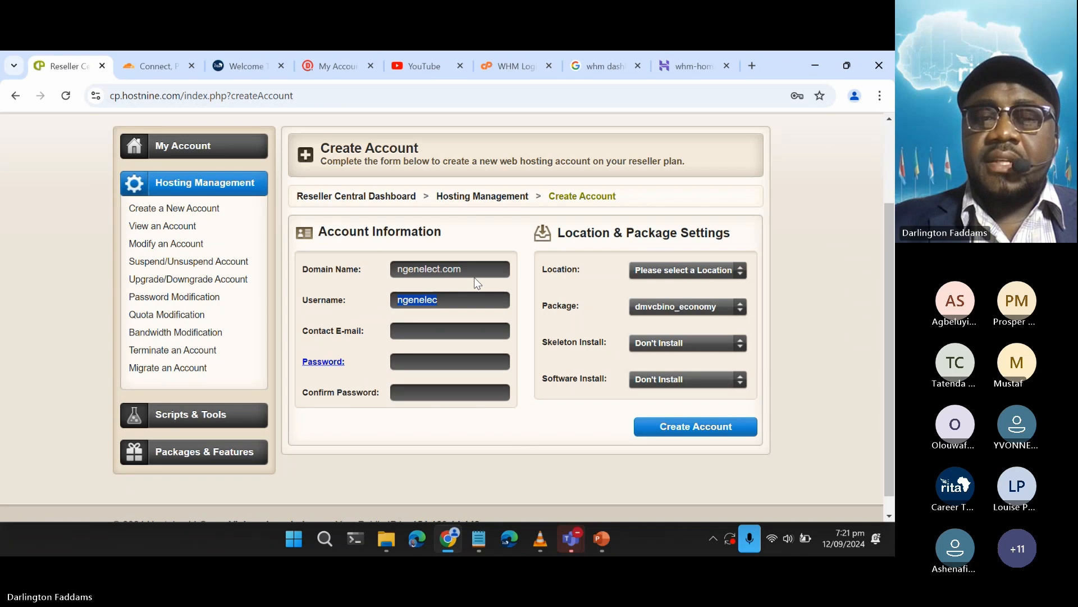
pyautogui.click(444, 329)
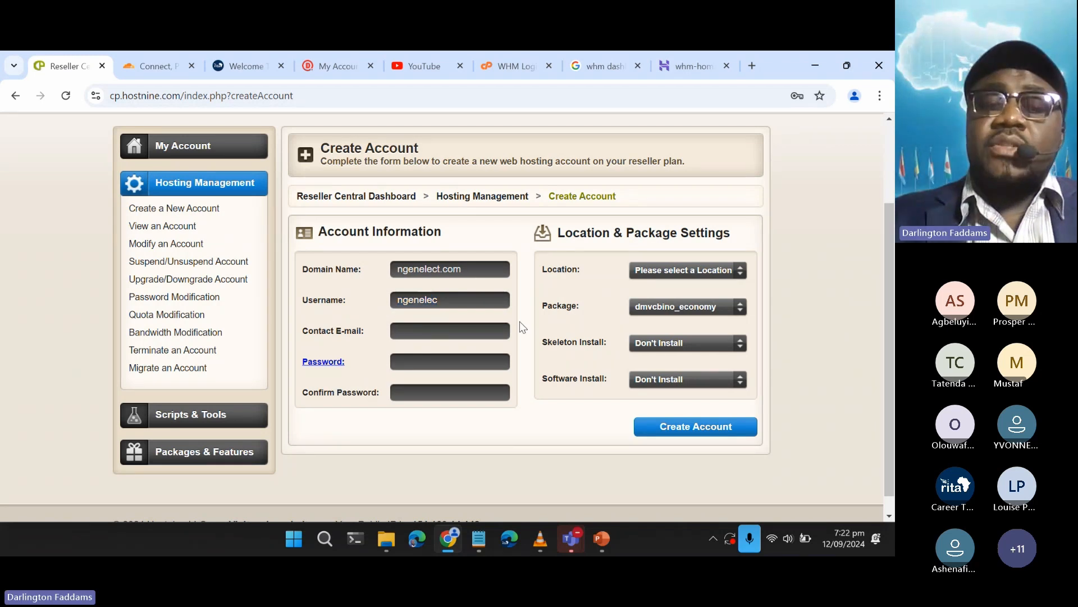
# Fill in the admin contact e-mail address on the Create Account form
pyautogui.click(520, 322)
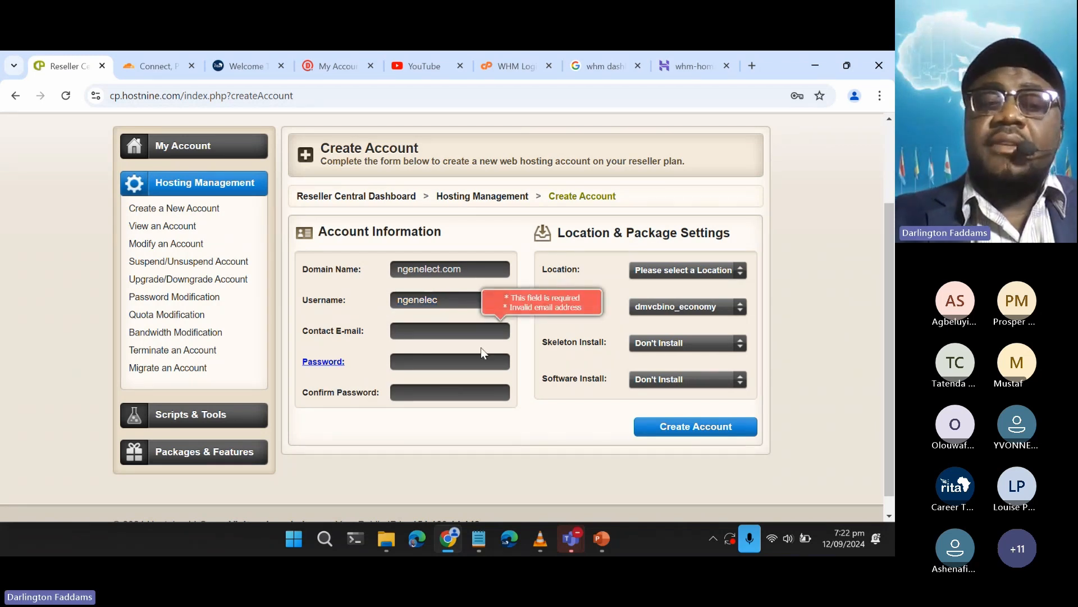
pyautogui.click(464, 330)
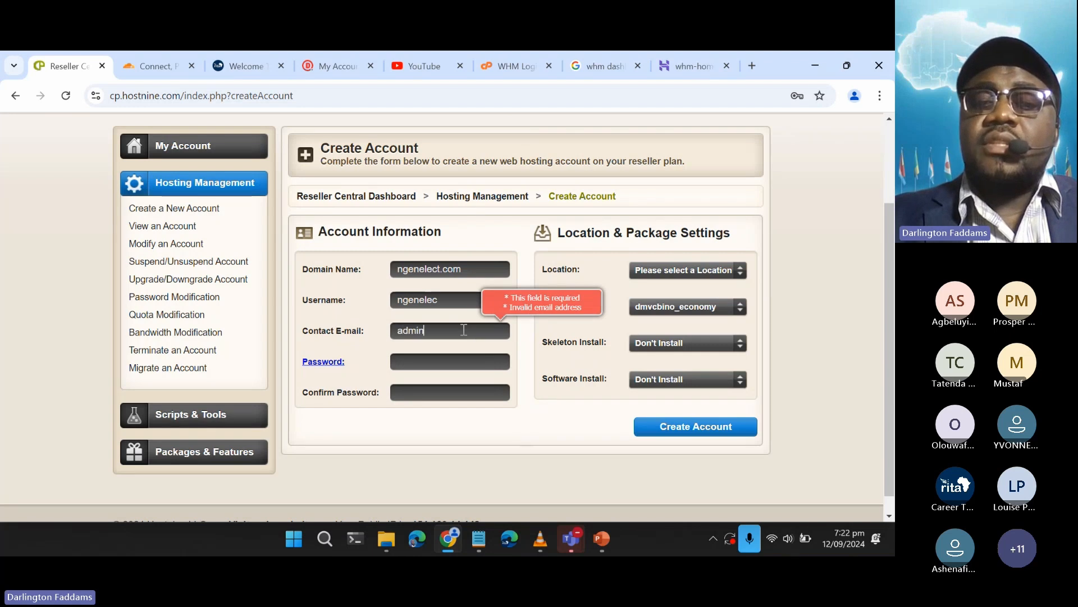
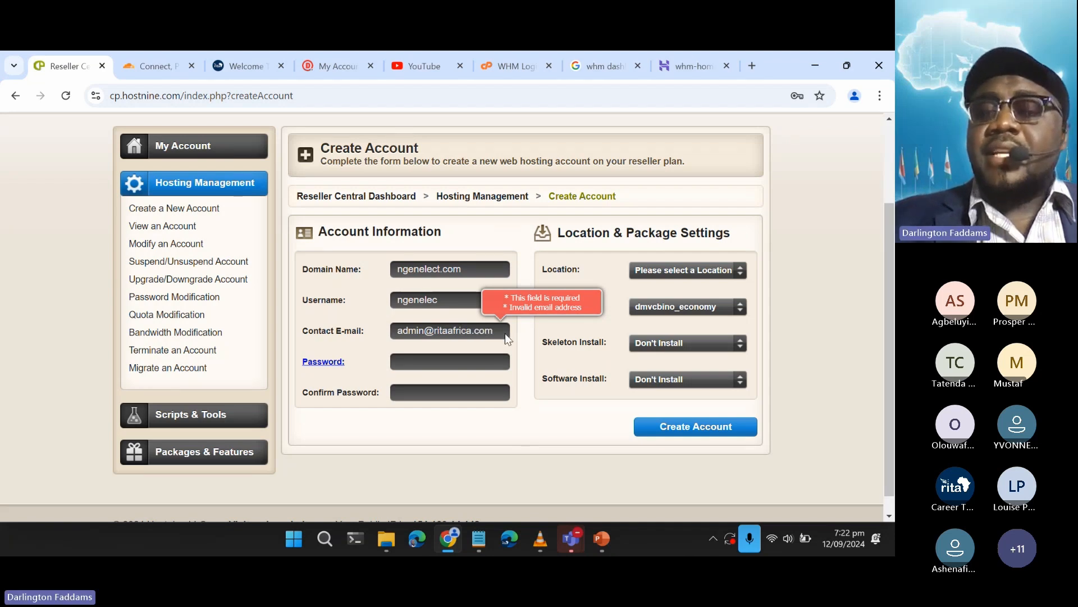
pyautogui.moveTo(495, 332); pyautogui.dragTo(365, 335)
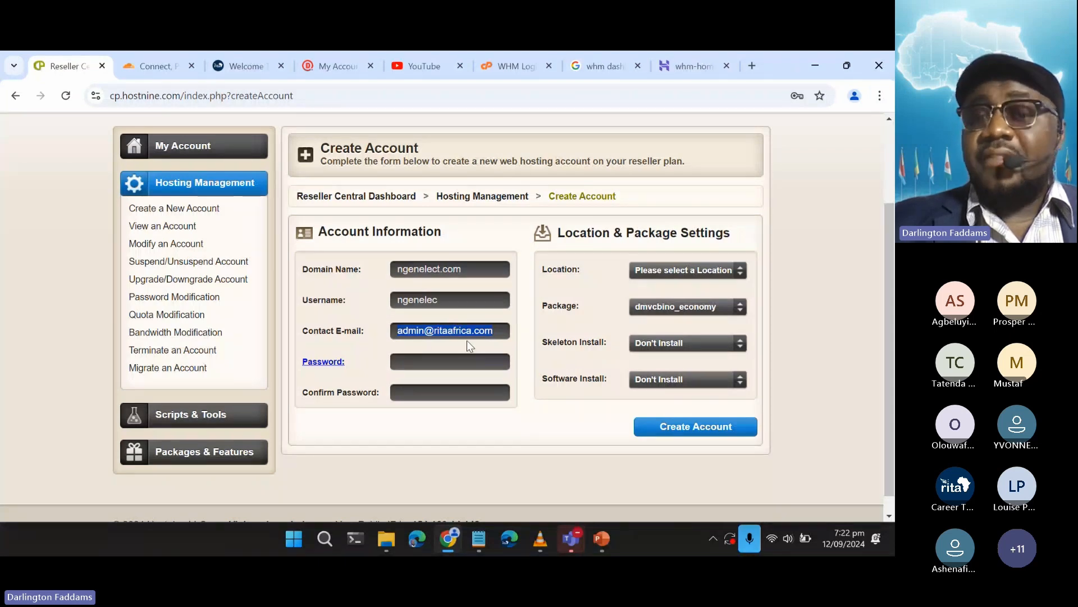
pyautogui.click(427, 363)
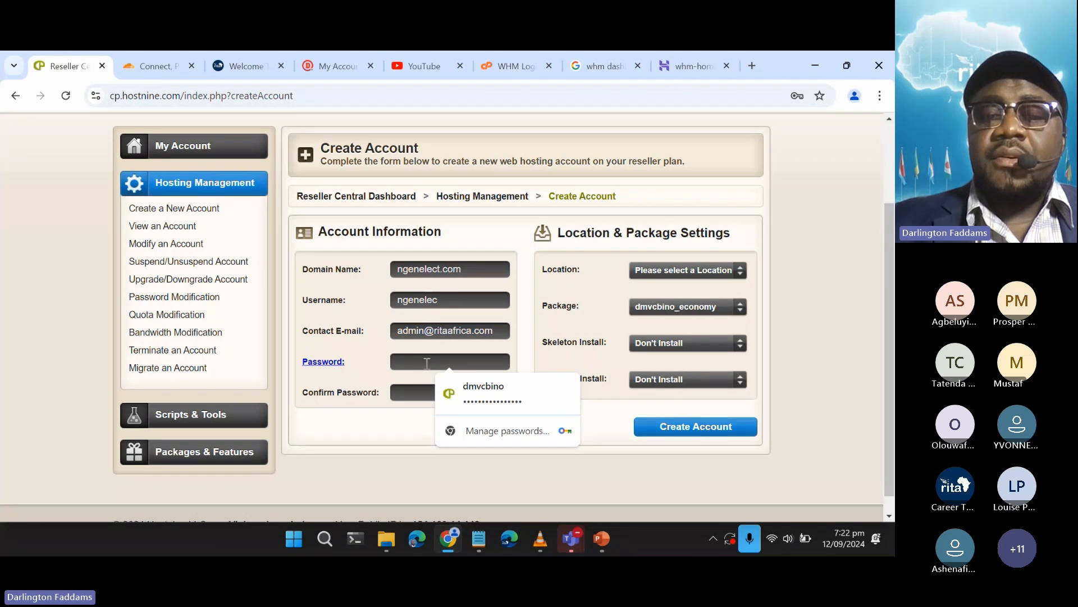
# Write the new account password in a blank Notepad window beside the form and select it
pyautogui.rightClick(478, 537)
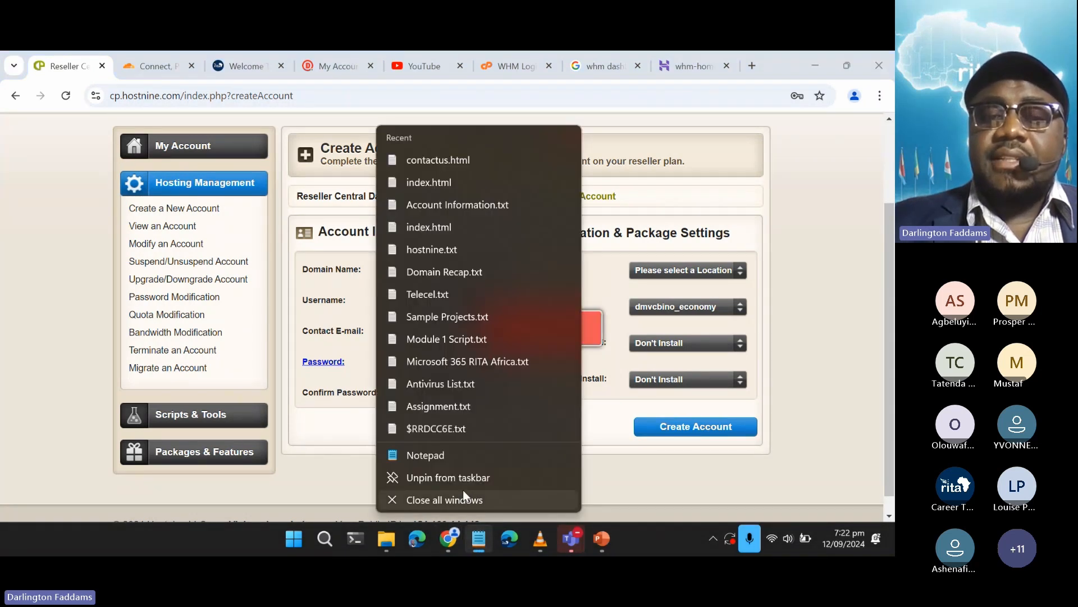
pyautogui.click(440, 455)
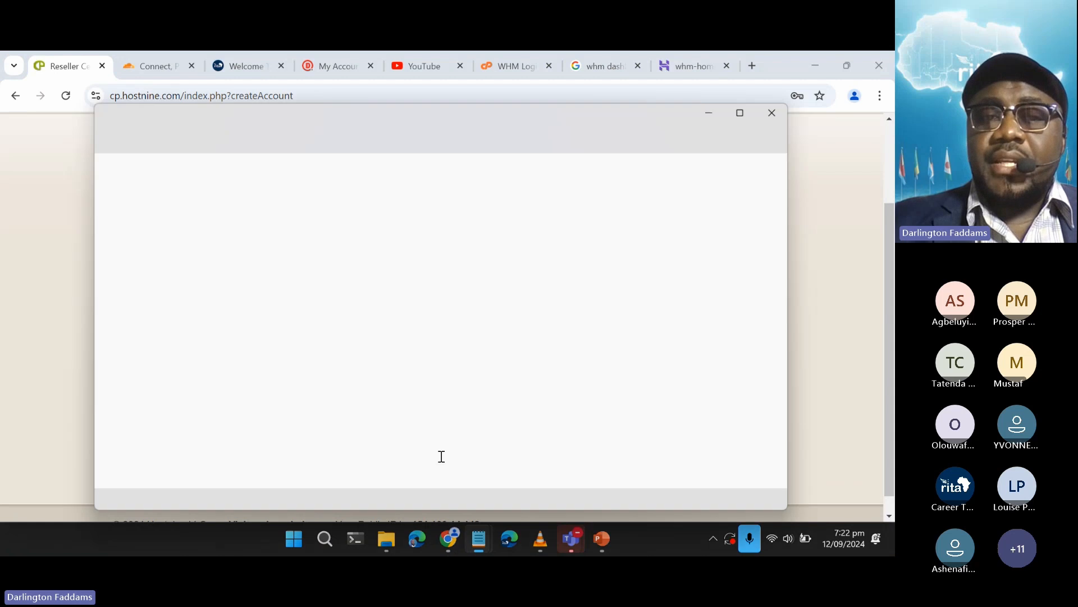
pyautogui.moveTo(331, 109); pyautogui.dragTo(777, 119)
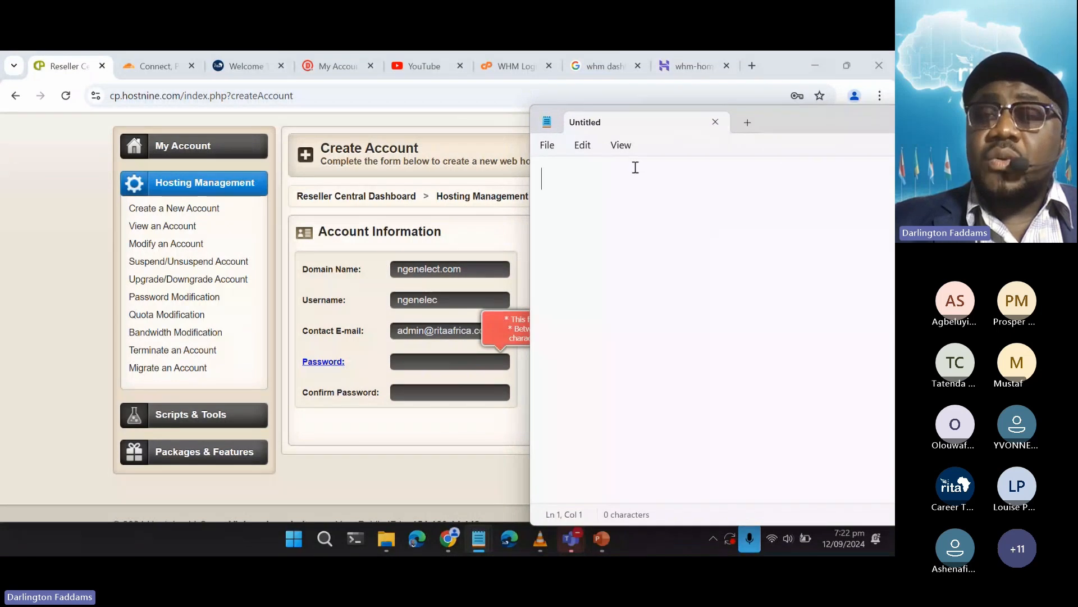
pyautogui.moveTo(785, 128); pyautogui.dragTo(765, 120)
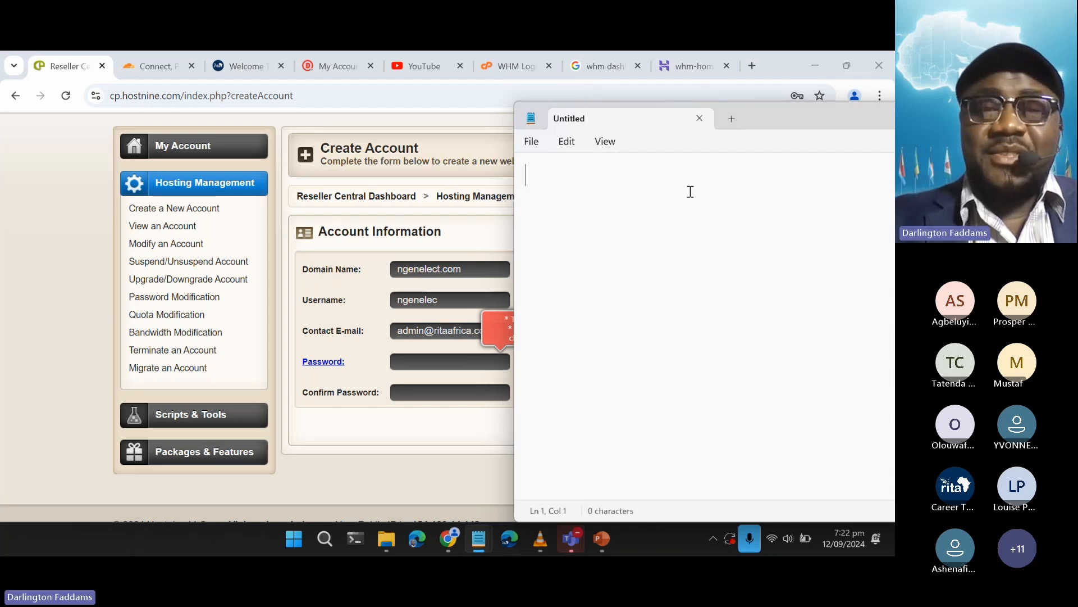
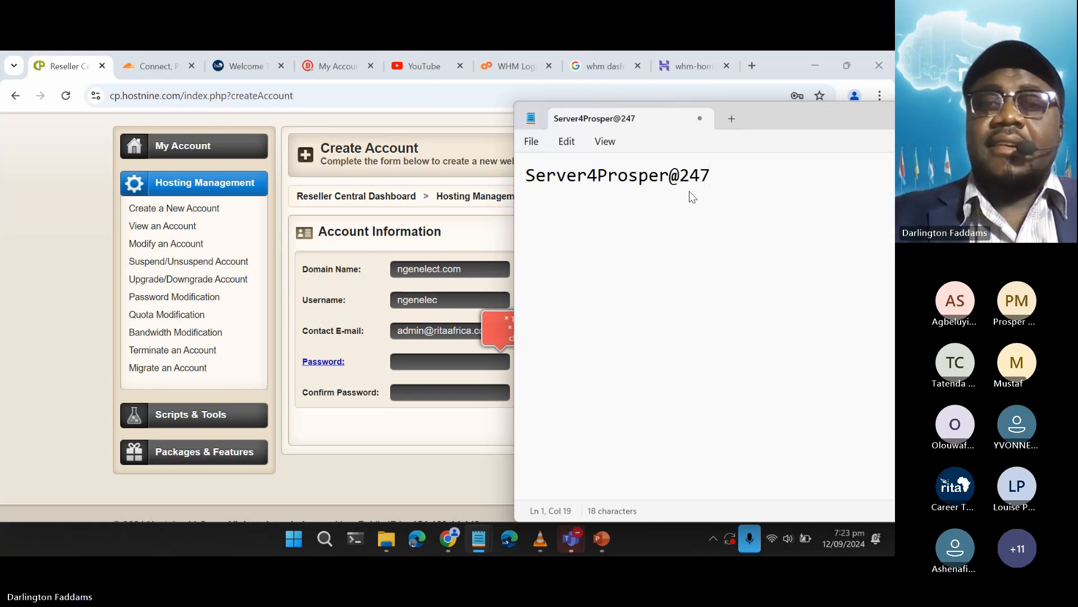
pyautogui.hotkey('ctrl', 'shift', 'Left')
pyautogui.hotkey('ctrl', 'a')
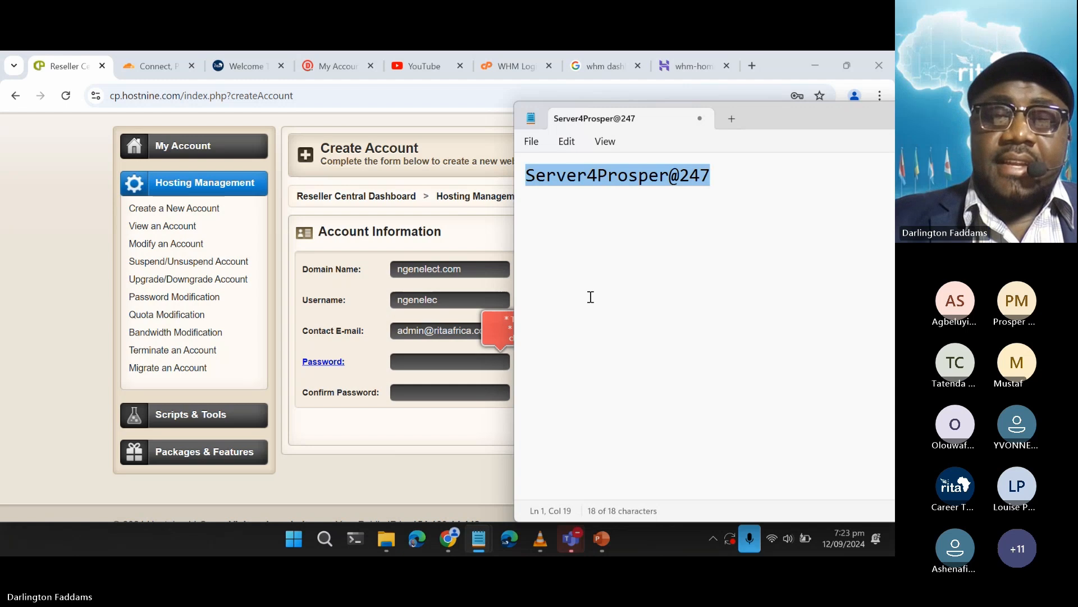
pyautogui.click(478, 360)
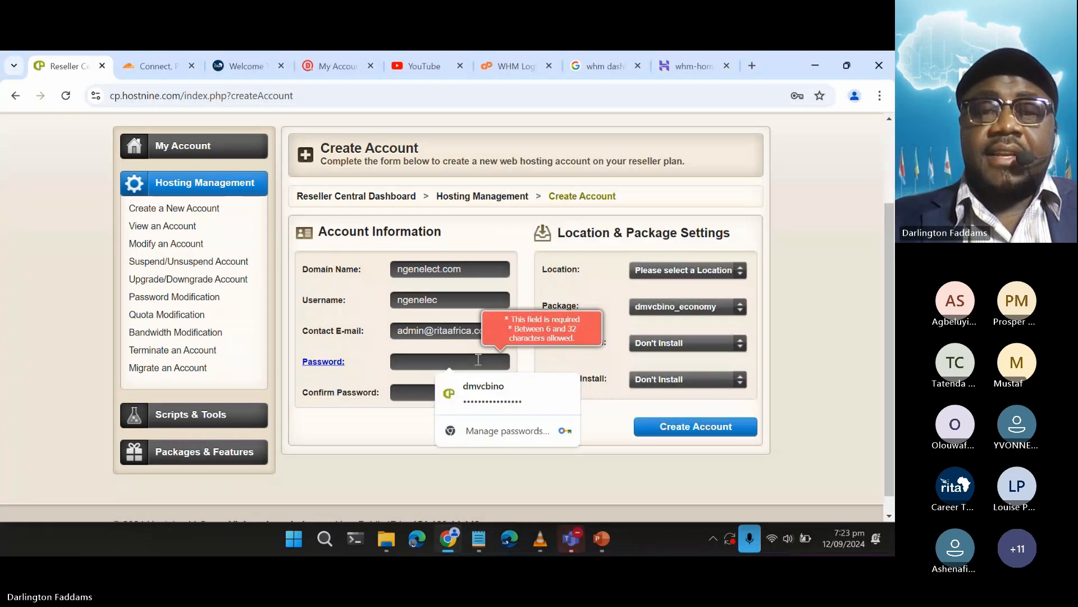
# Paste the password into Password and Confirm Password, then show the server location choices
pyautogui.hotkey('ctrl', 'v')
pyautogui.click(447, 392)
pyautogui.hotkey('ctrl', 'v')
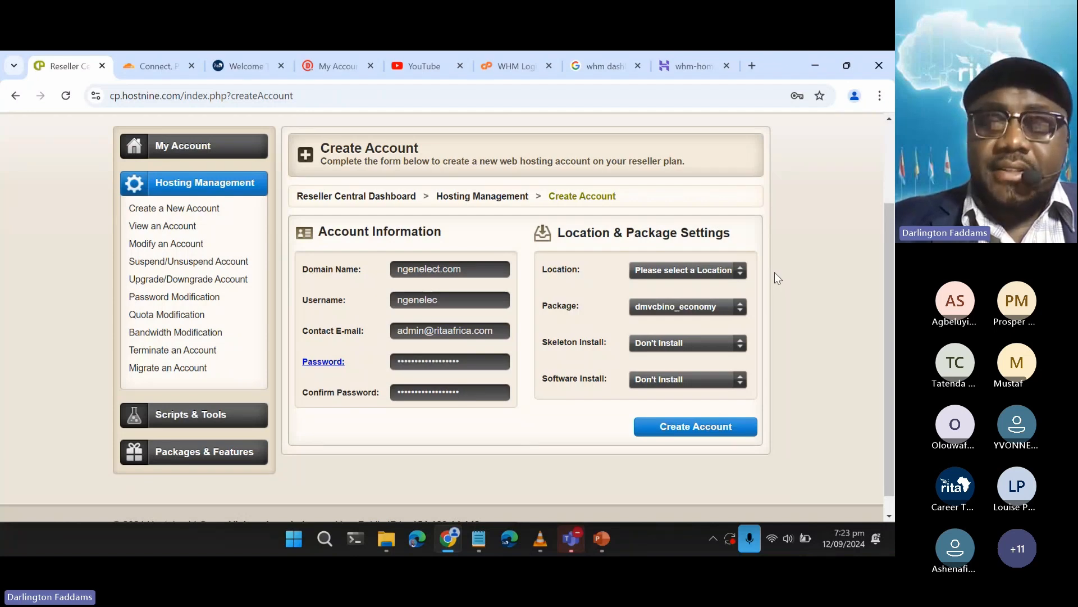
pyautogui.click(742, 271)
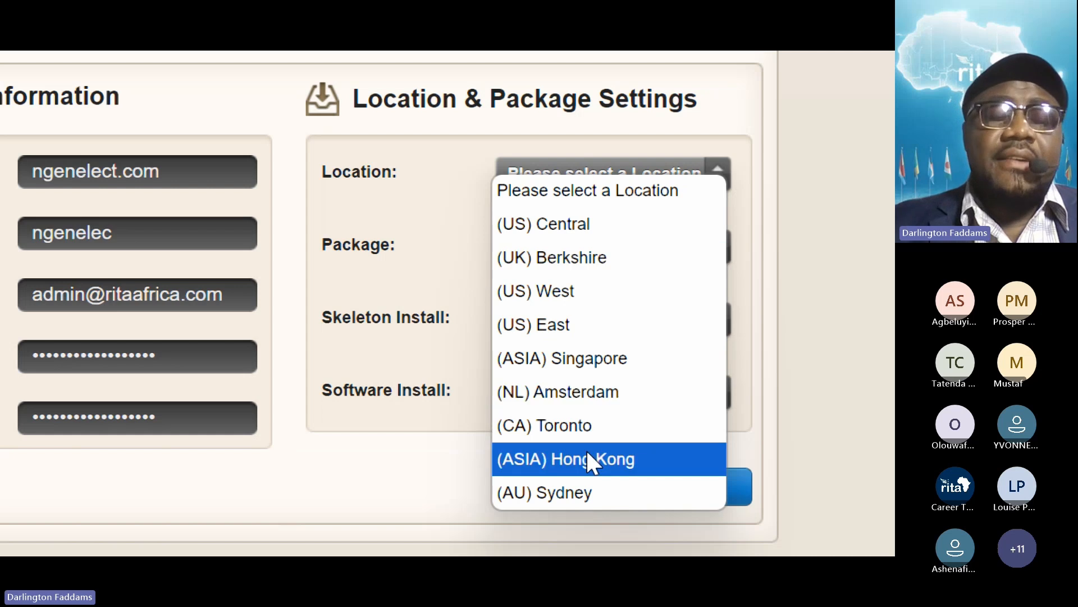
# Set the new account's Location to (US) Central
pyautogui.click(589, 235)
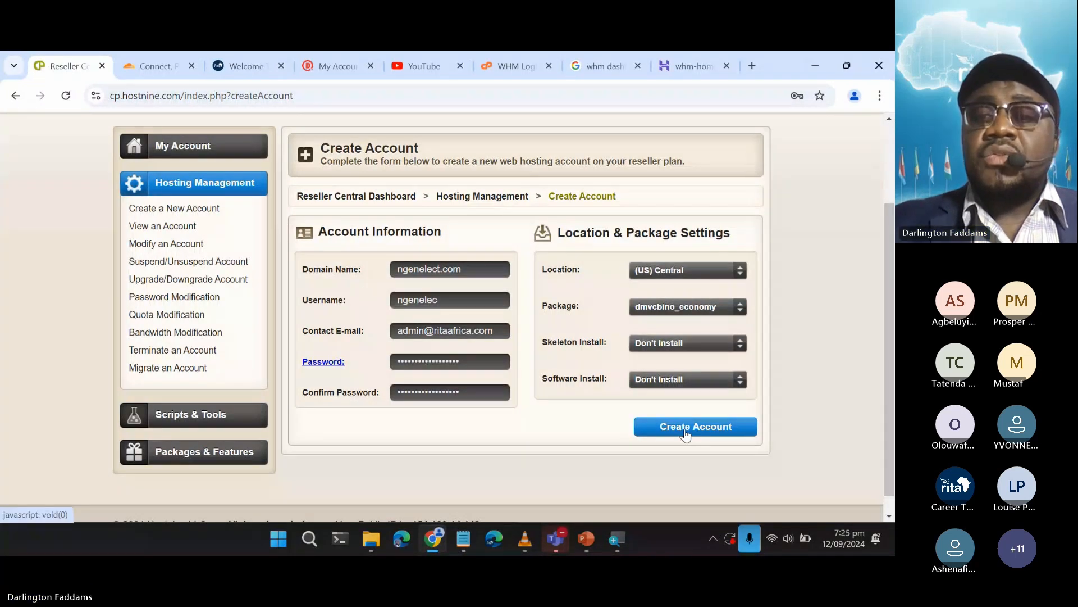
# Create the ngenelect.com account and copy its IP address 143.95.144.46
pyautogui.click(685, 427)
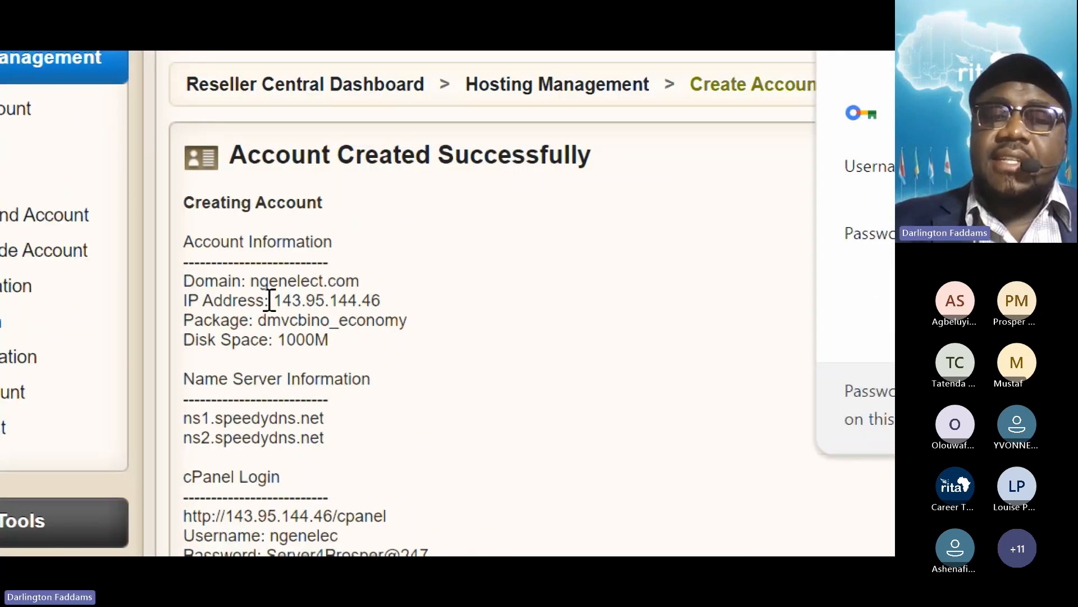
pyautogui.moveTo(273, 301); pyautogui.dragTo(382, 306)
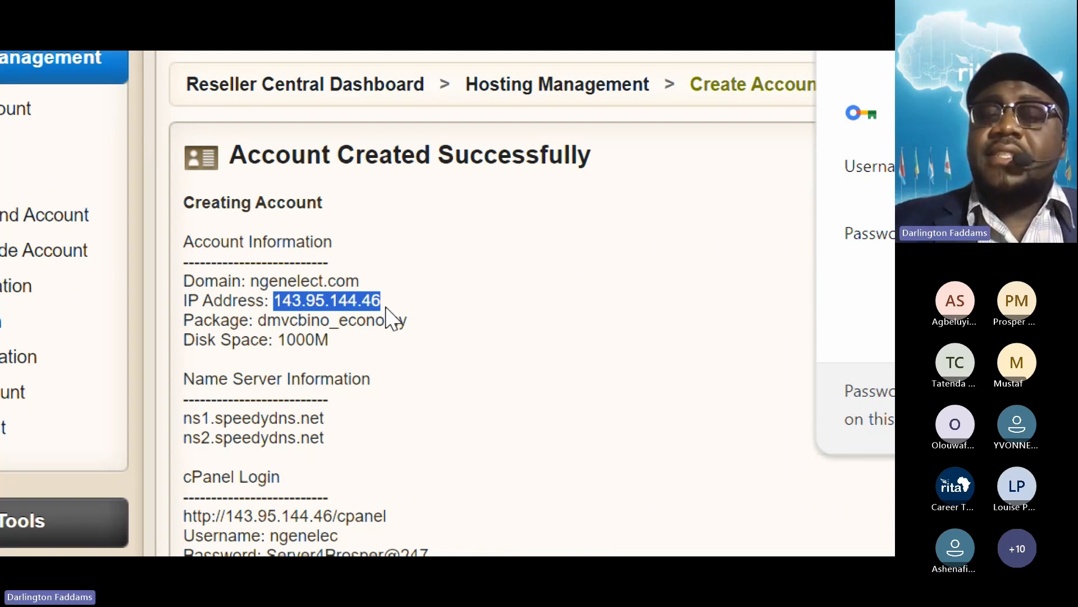
pyautogui.click(388, 316)
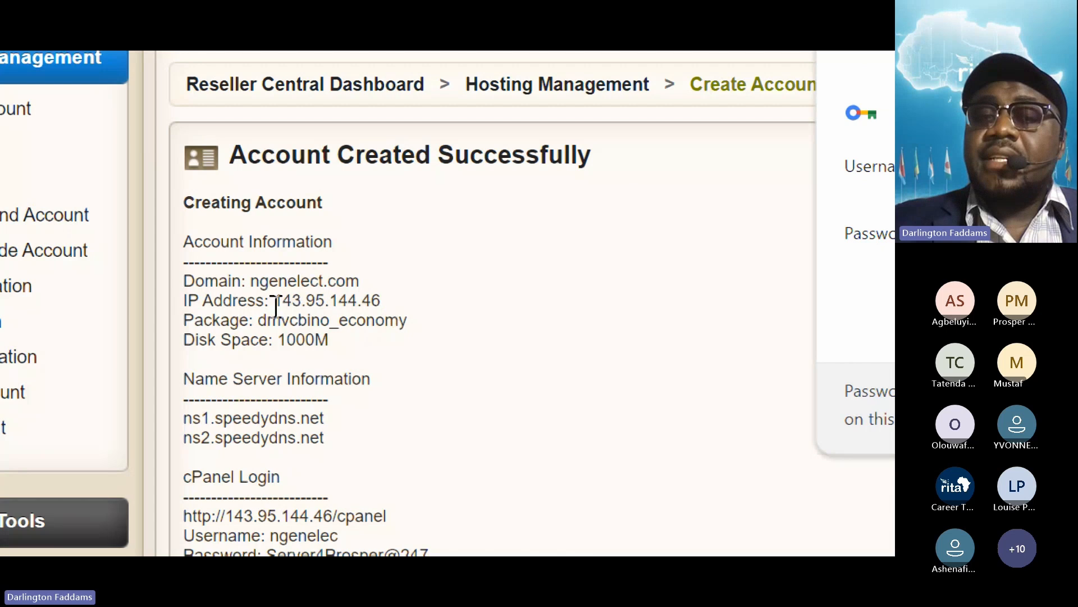
pyautogui.moveTo(275, 301); pyautogui.dragTo(381, 302)
pyautogui.hotkey('ctrl', 'c')
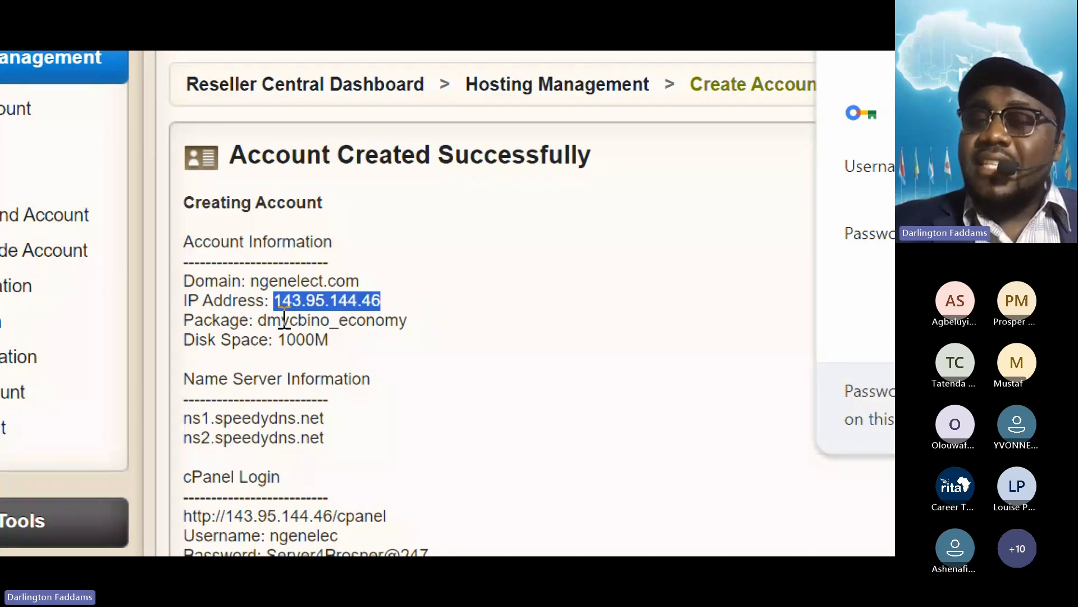
pyautogui.rightClick(364, 312)
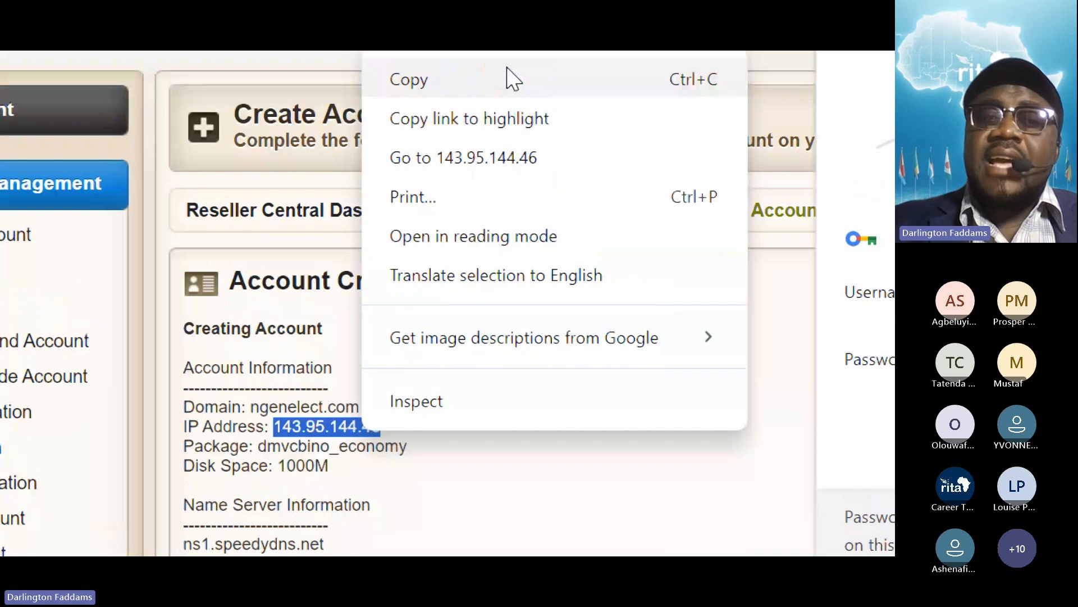
pyautogui.click(450, 87)
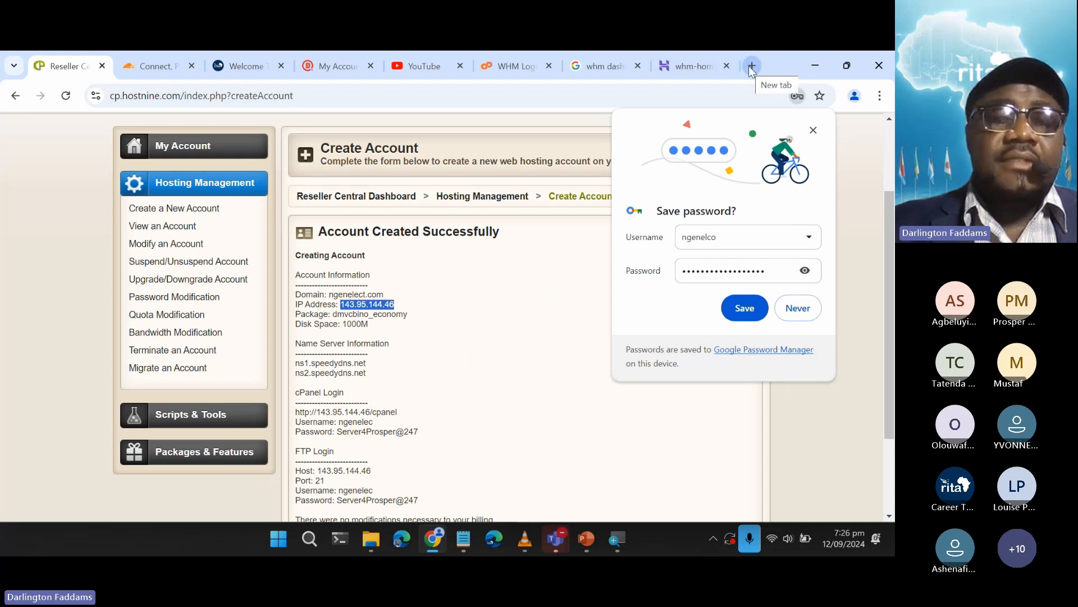
# Load 143.95.144.46:2082 in a new Chrome tab to reach the cPanel login
pyautogui.click(752, 67)
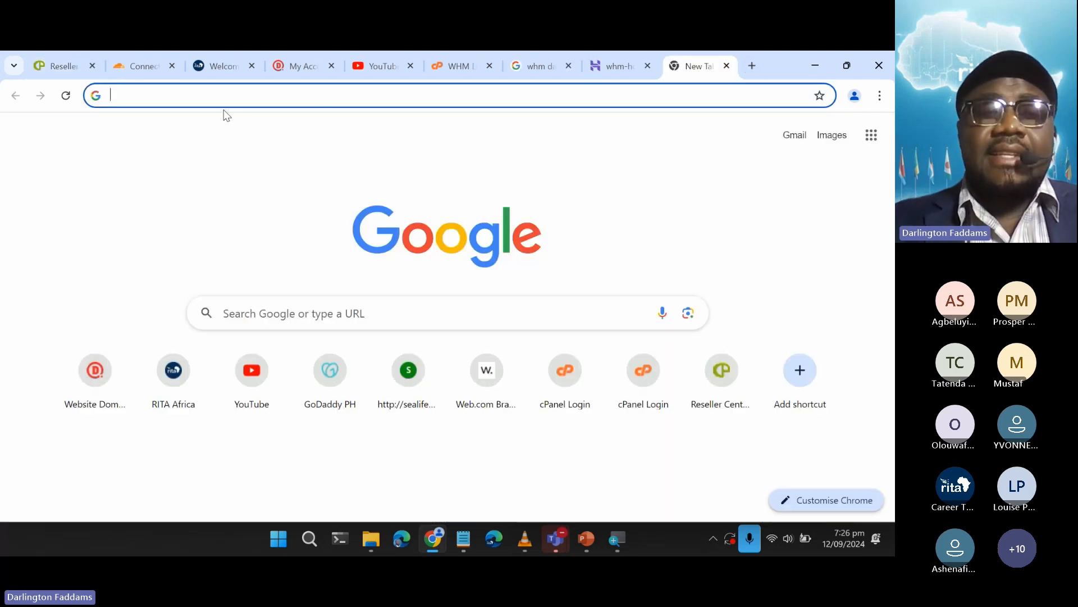
pyautogui.hotkey('ctrl', 'v')
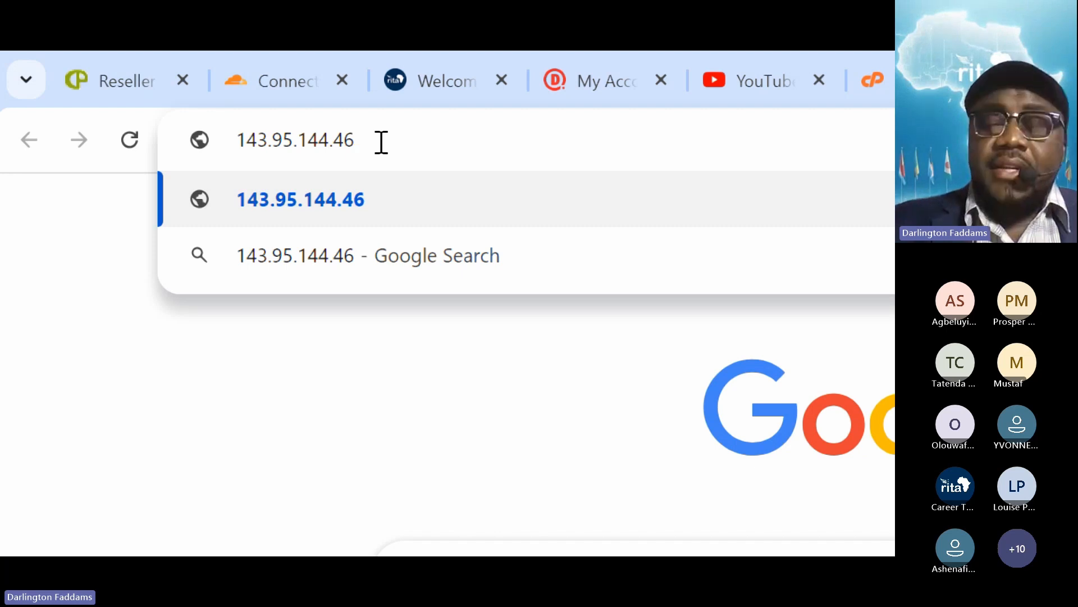
pyautogui.write(':')
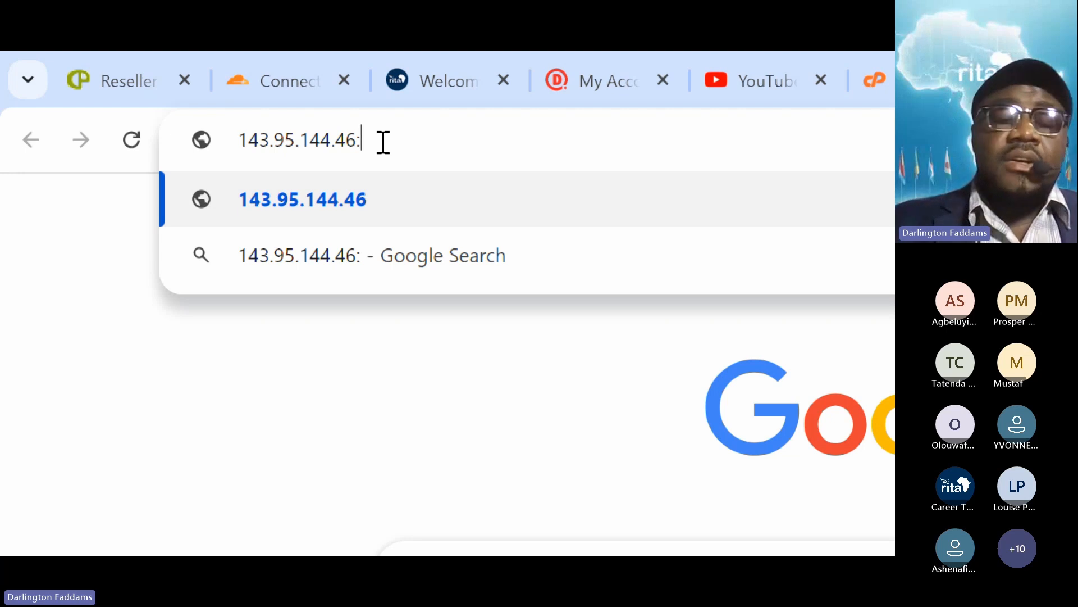
pyautogui.write('20')
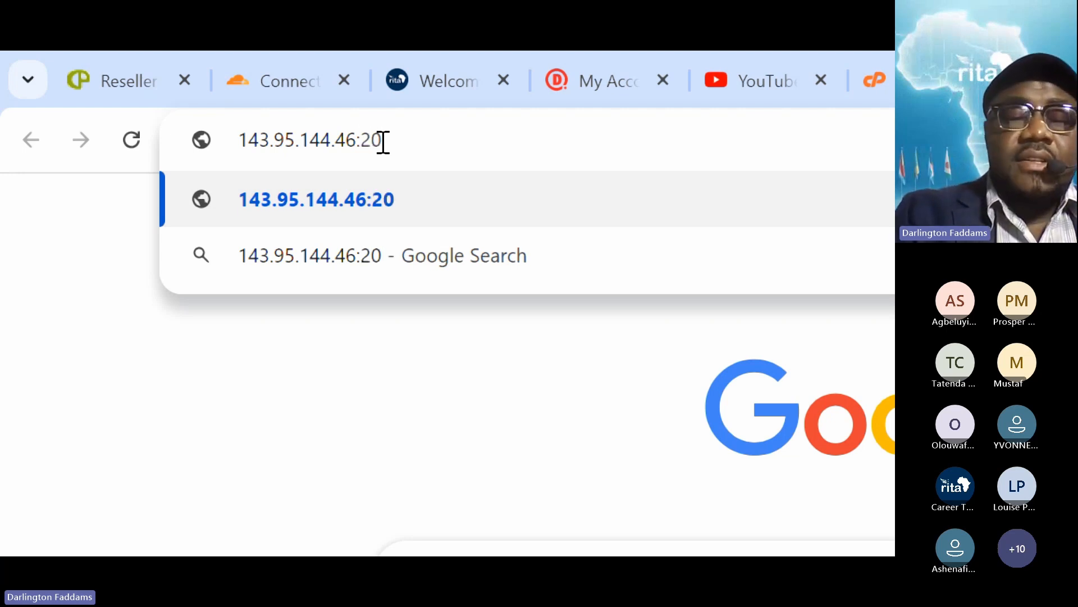
pyautogui.write('86')
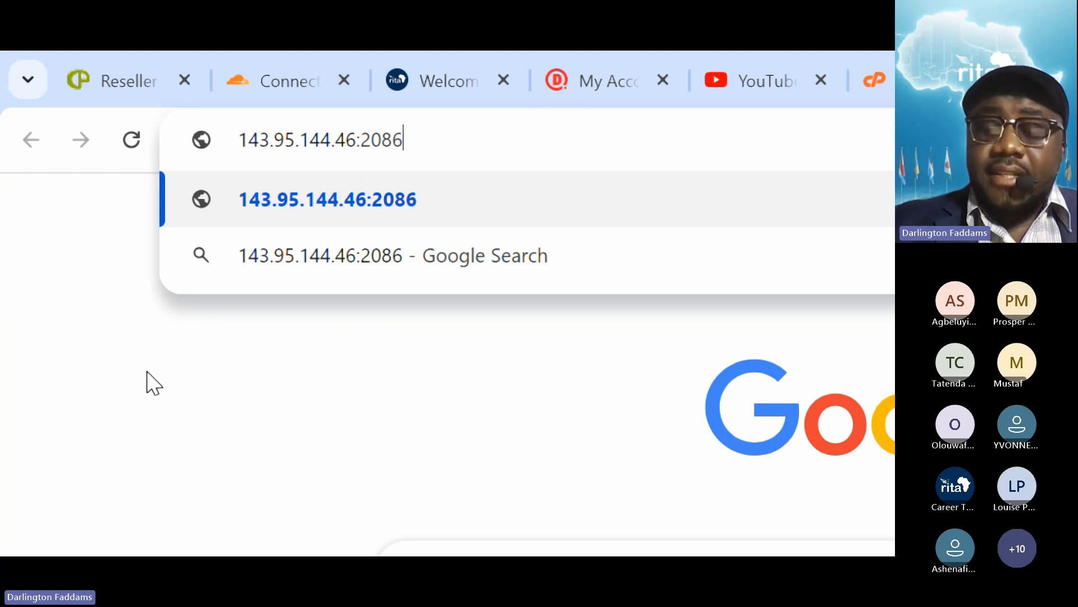
pyautogui.press('BackSpace')
pyautogui.write('2')
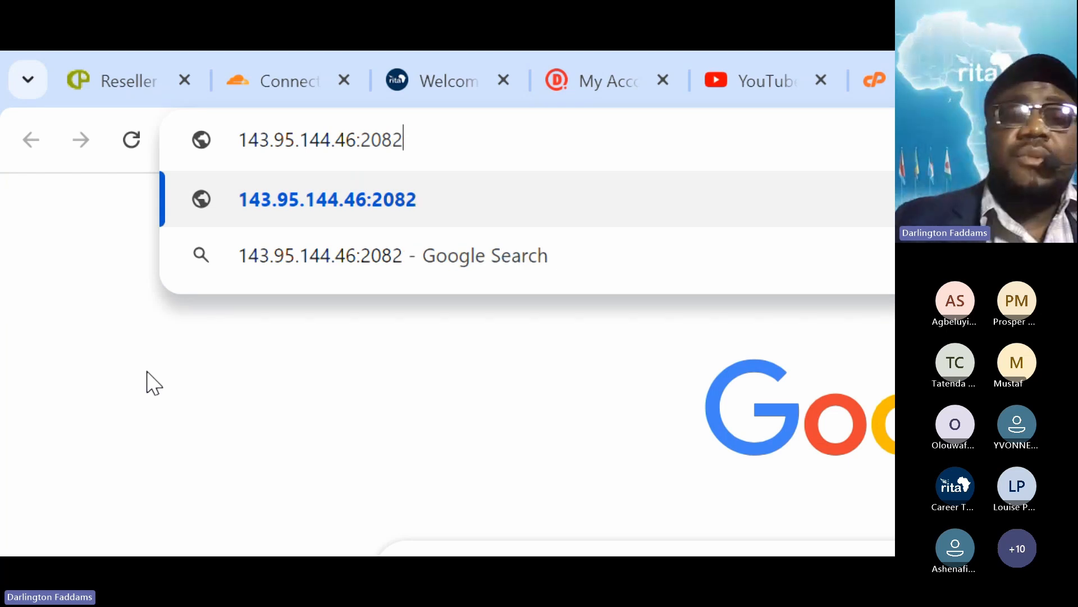
pyautogui.press('Return')
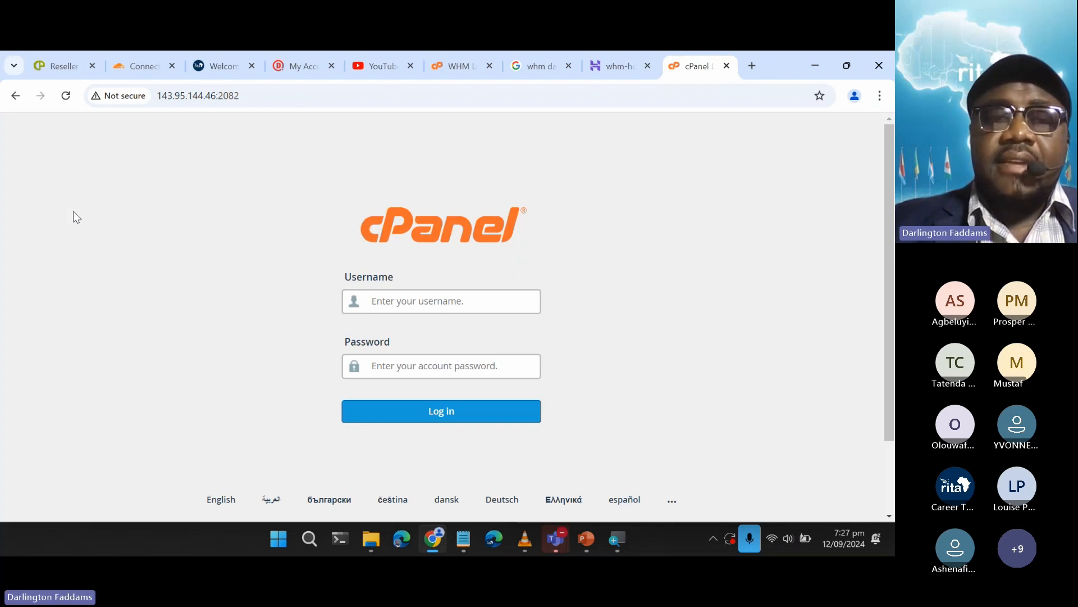
# Copy the cPanel username from the account summary into the login Username field
pyautogui.click(57, 67)
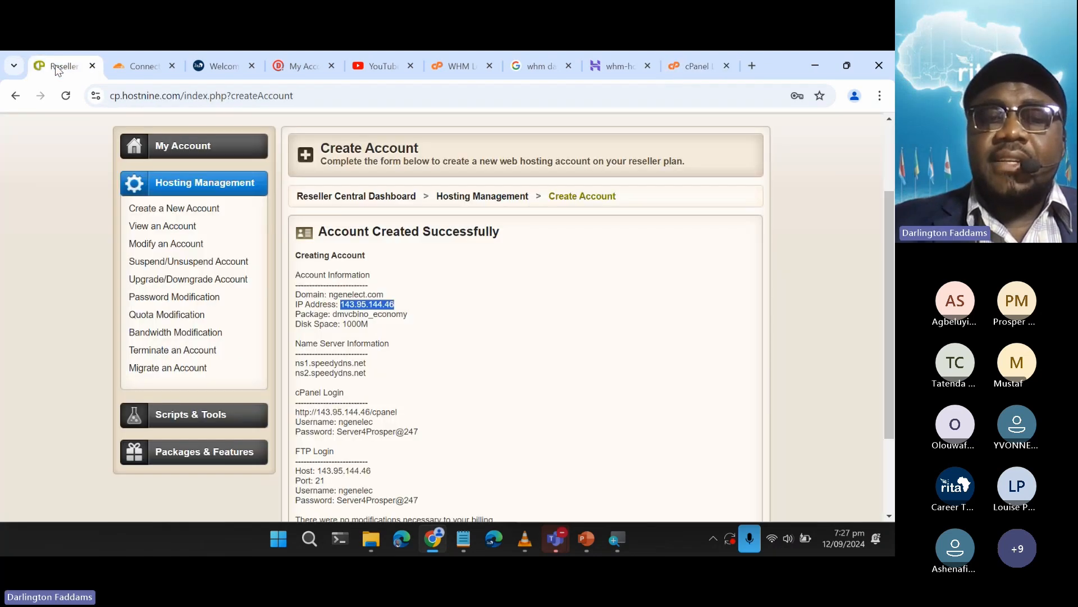
pyautogui.scroll(-1, 424, 402)
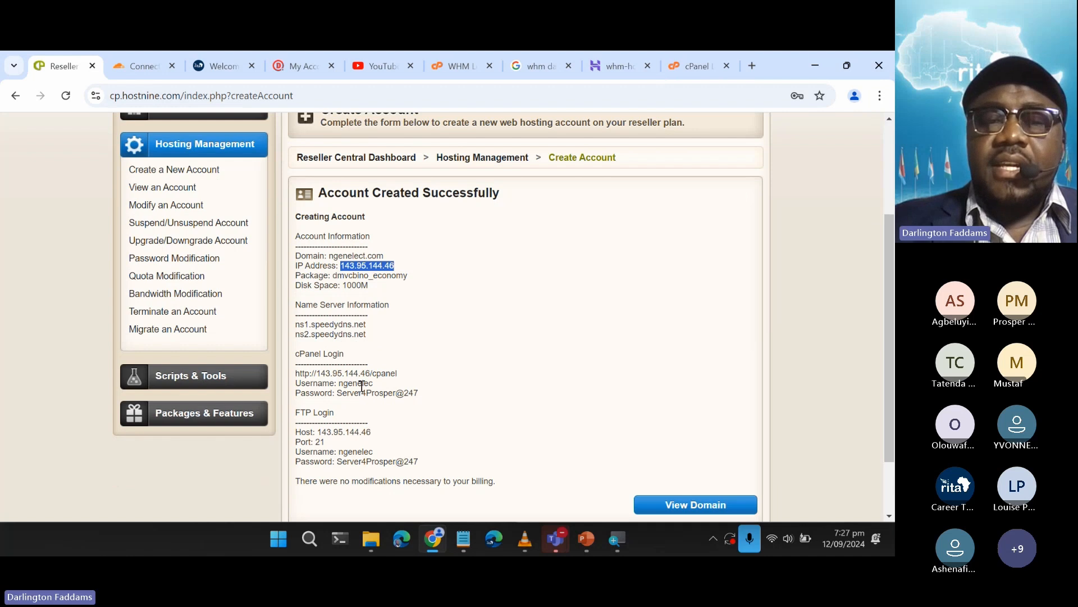
pyautogui.doubleClick(358, 383)
pyautogui.hotkey('ctrl', 'c')
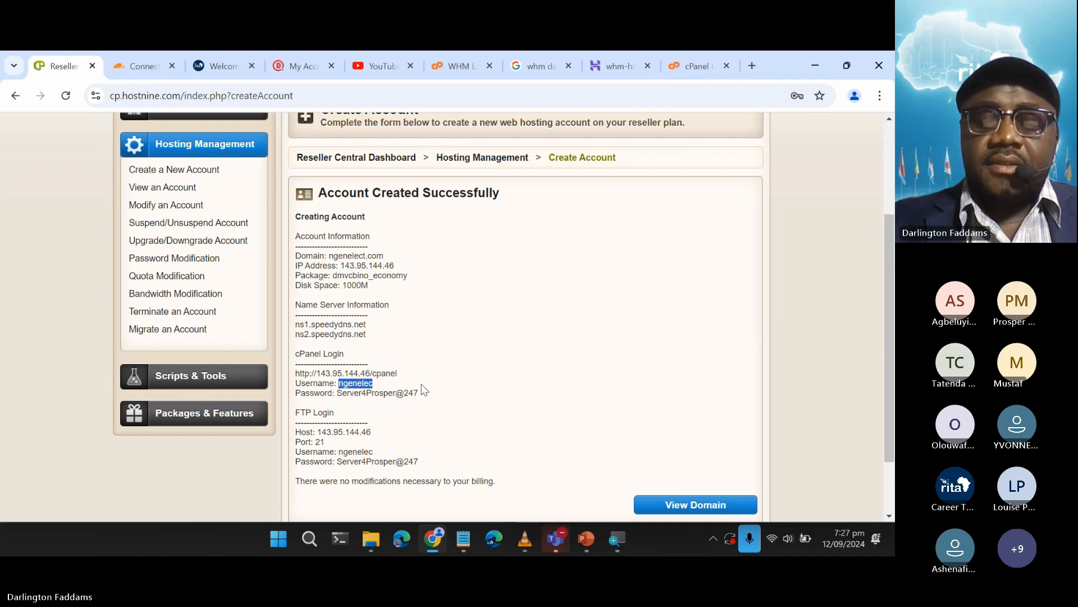
pyautogui.press('super+plus')
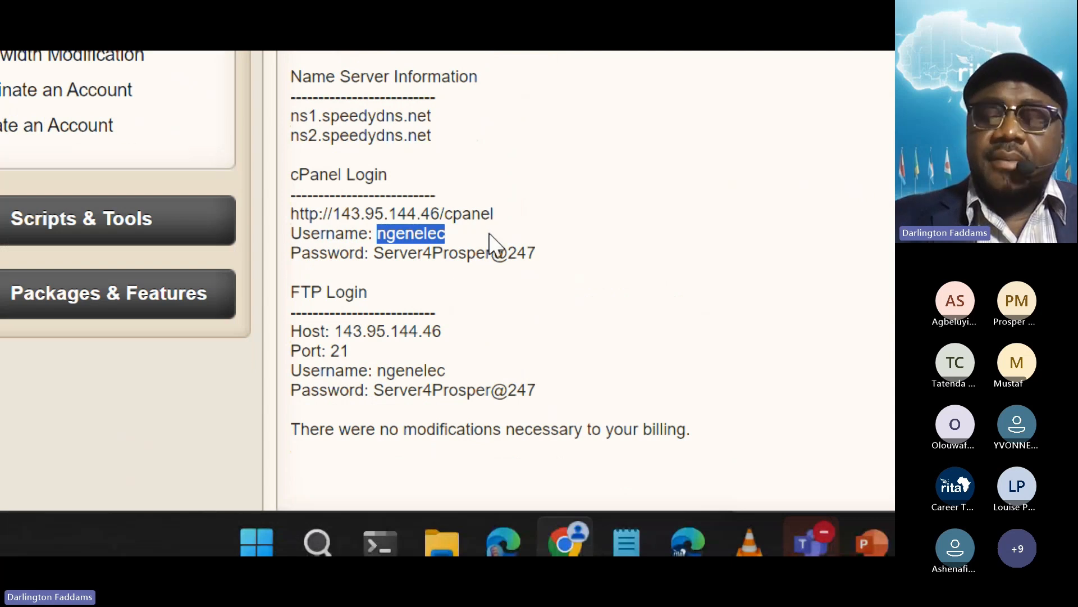
pyautogui.press('super+minus')
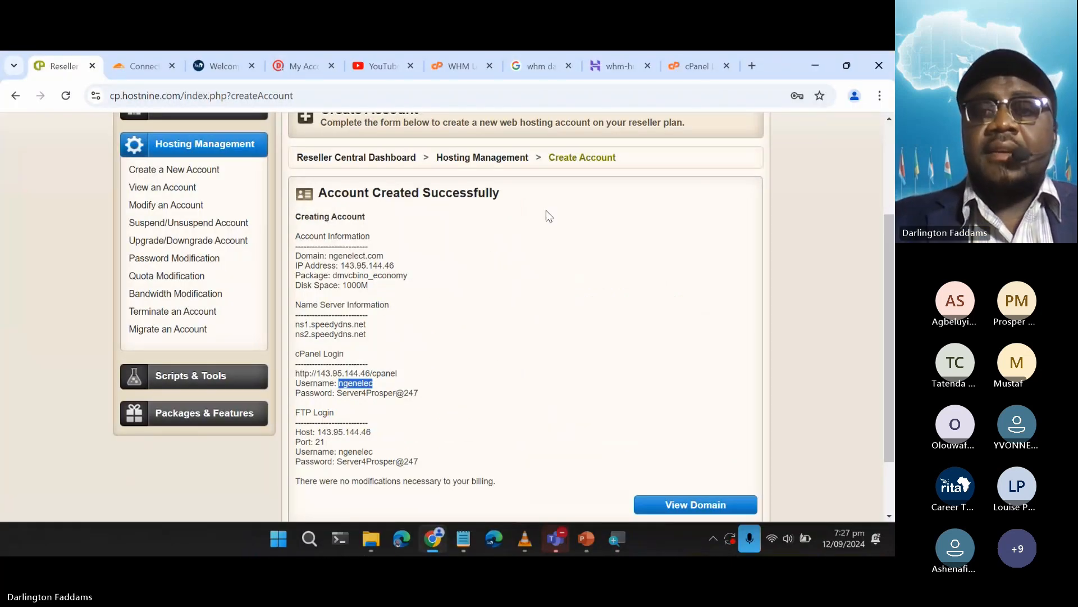
pyautogui.click(696, 66)
pyautogui.click(480, 295)
pyautogui.hotkey('ctrl', 'v')
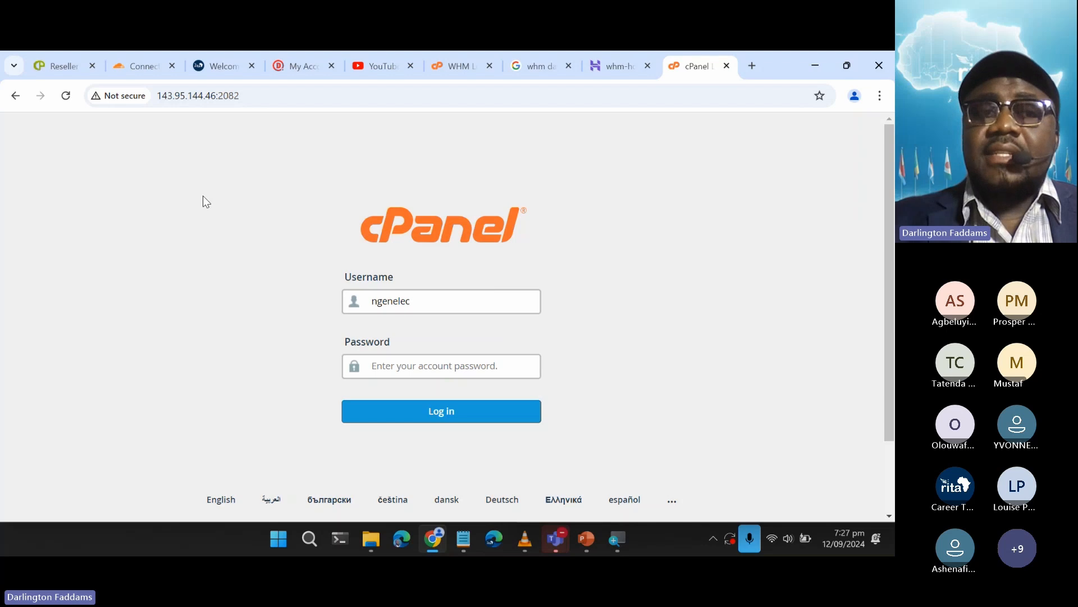
# Copy the account password into the Password field and attempt to log in
pyautogui.click(63, 68)
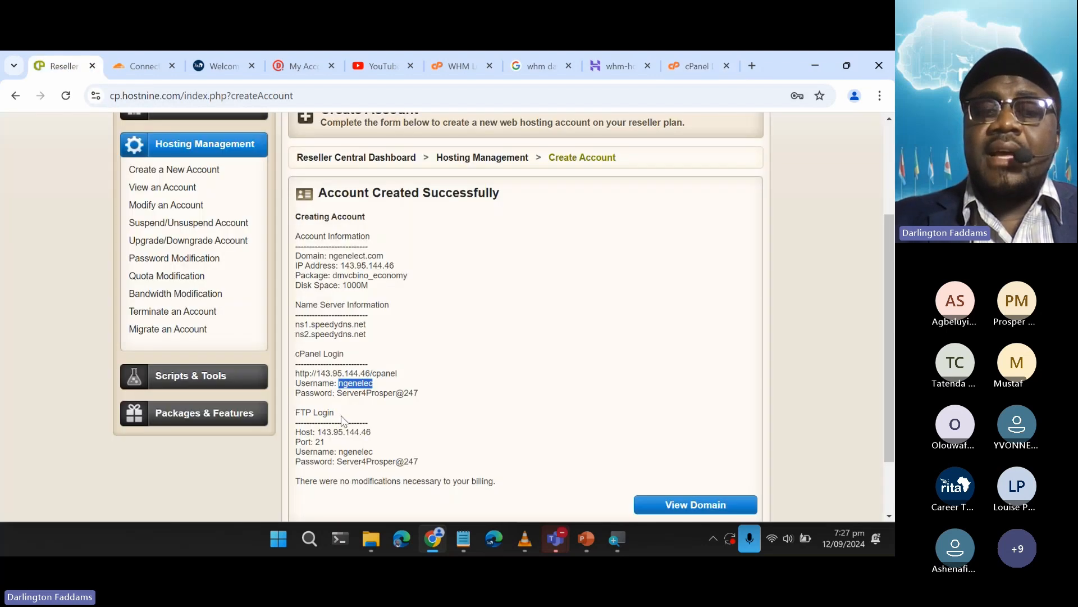
pyautogui.moveTo(337, 393); pyautogui.dragTo(421, 396)
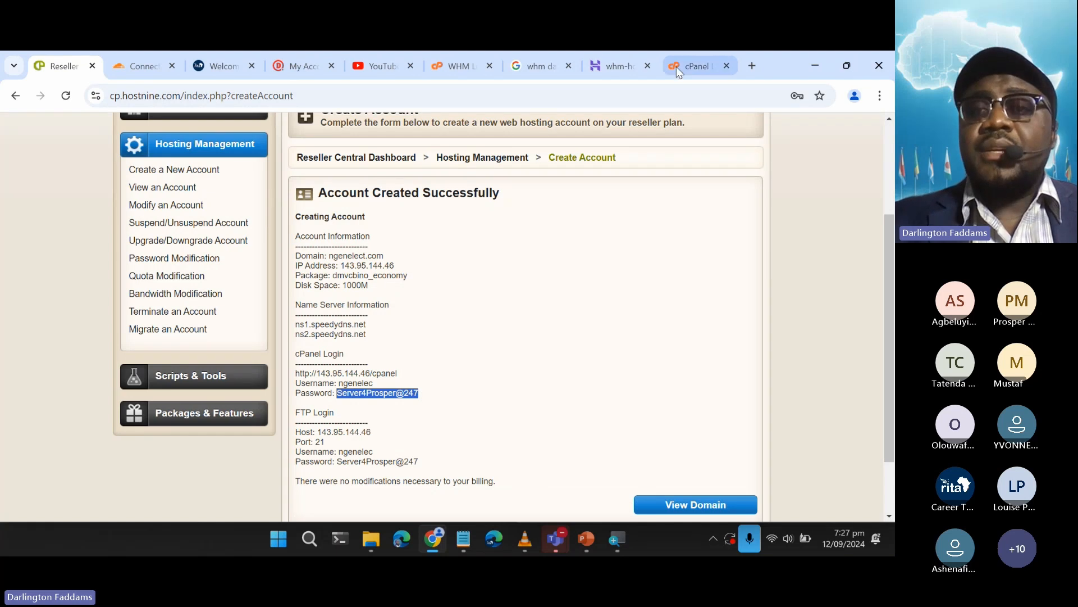
pyautogui.click(699, 66)
pyautogui.click(409, 375)
pyautogui.hotkey('ctrl', 'v')
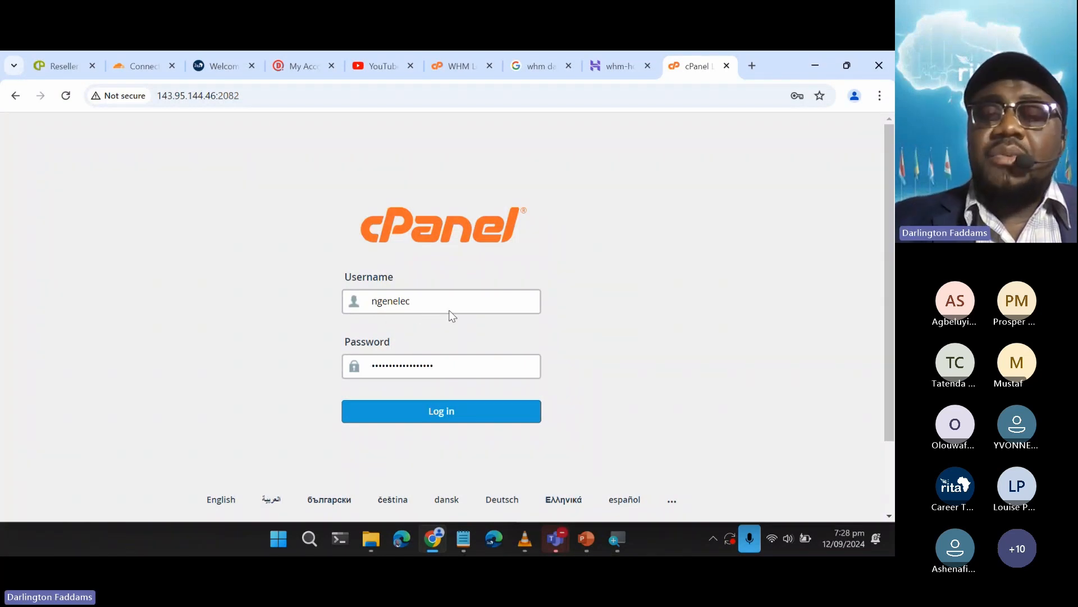
pyautogui.click(437, 405)
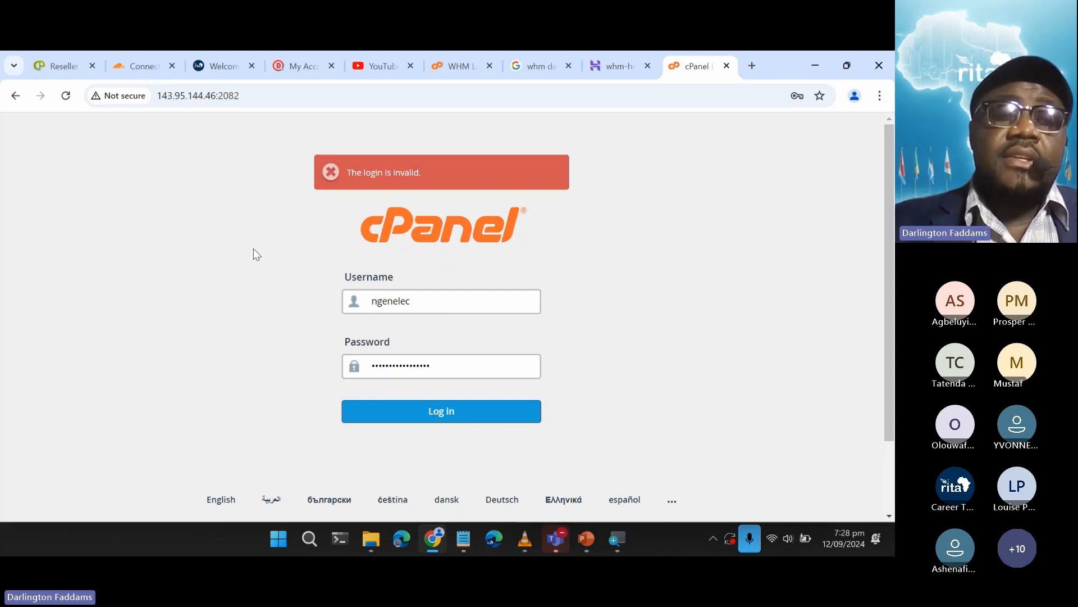
# Replace the password with the correct one and log in to cPanel
pyautogui.click(53, 65)
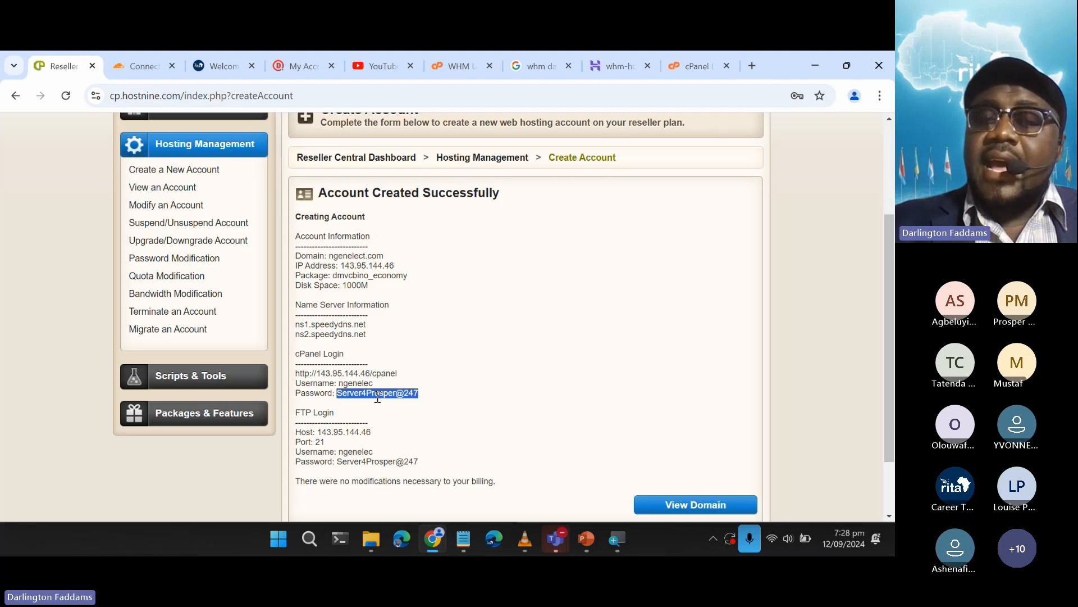
pyautogui.moveTo(702, 63)
pyautogui.mouseDown()
pyautogui.moveTo(421, 296)
pyautogui.moveTo(397, 373)
pyautogui.moveTo(699, 66)
pyautogui.mouseUp()
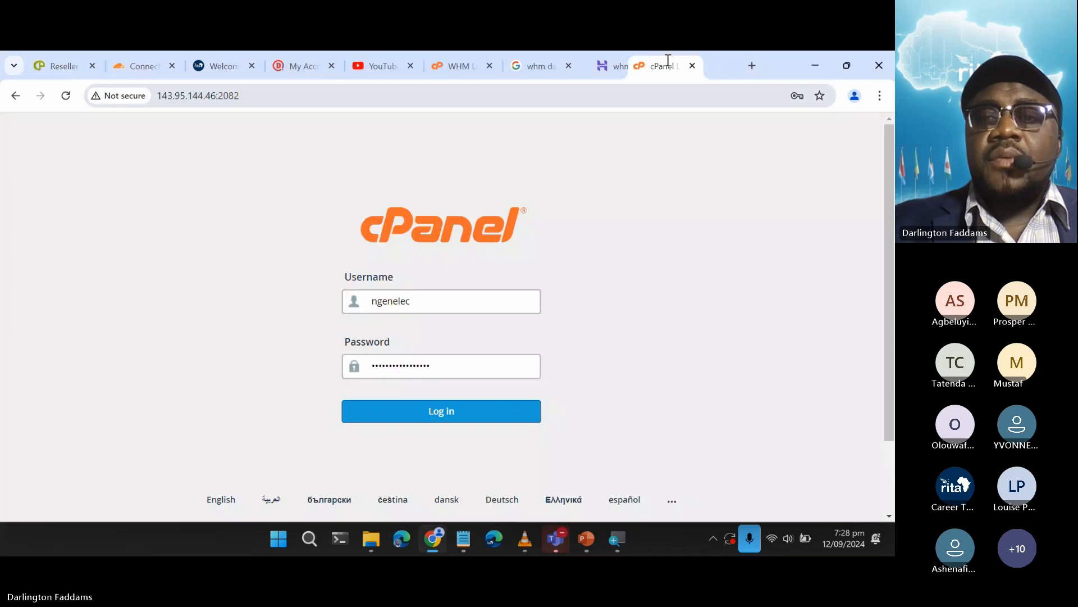
pyautogui.doubleClick(460, 364)
pyautogui.hotkey('ctrl', 'v')
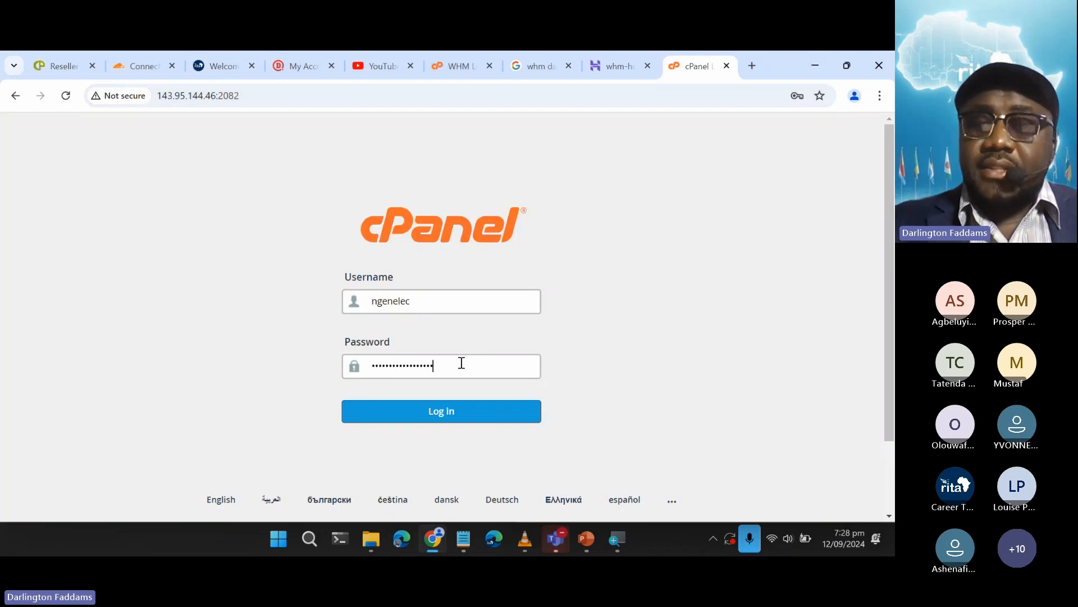
pyautogui.click(451, 412)
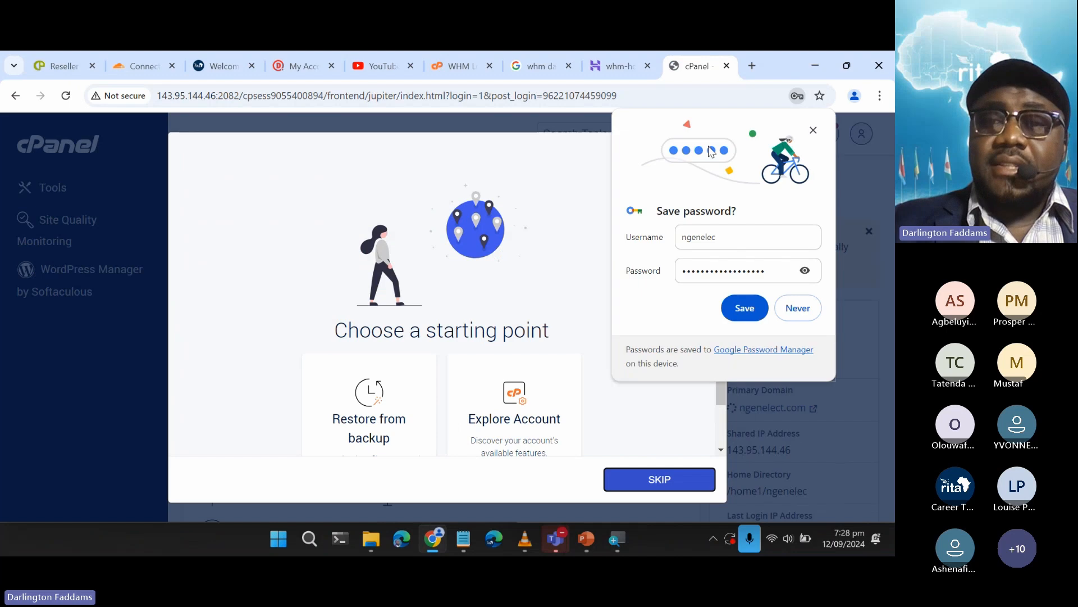
# Decline saving the password, close the 'Choose a starting point' dialog, and return to the Hostnine summary
pyautogui.click(813, 130)
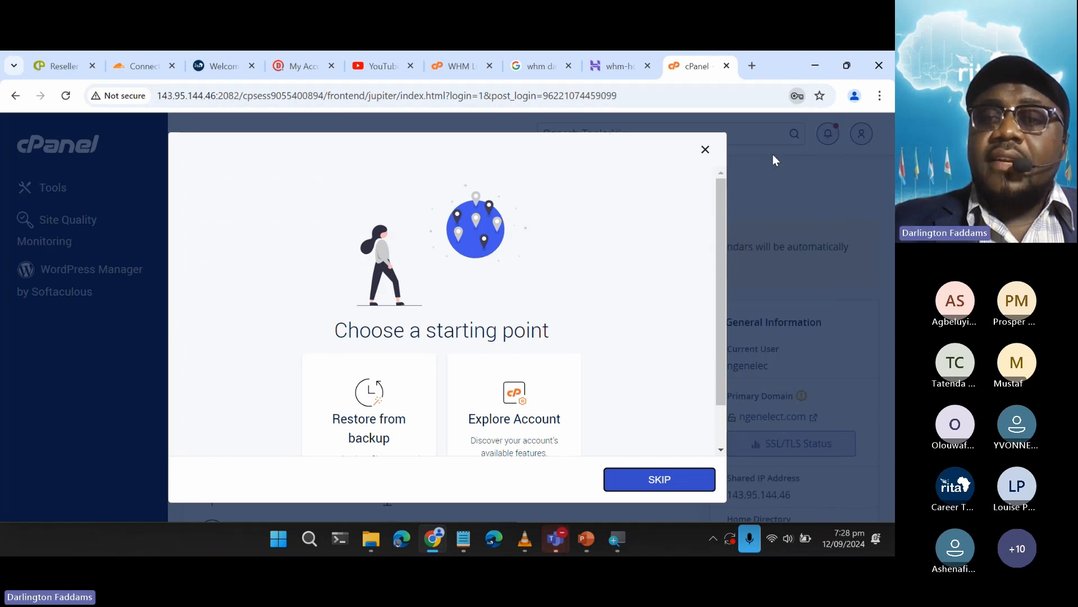
pyautogui.click(707, 148)
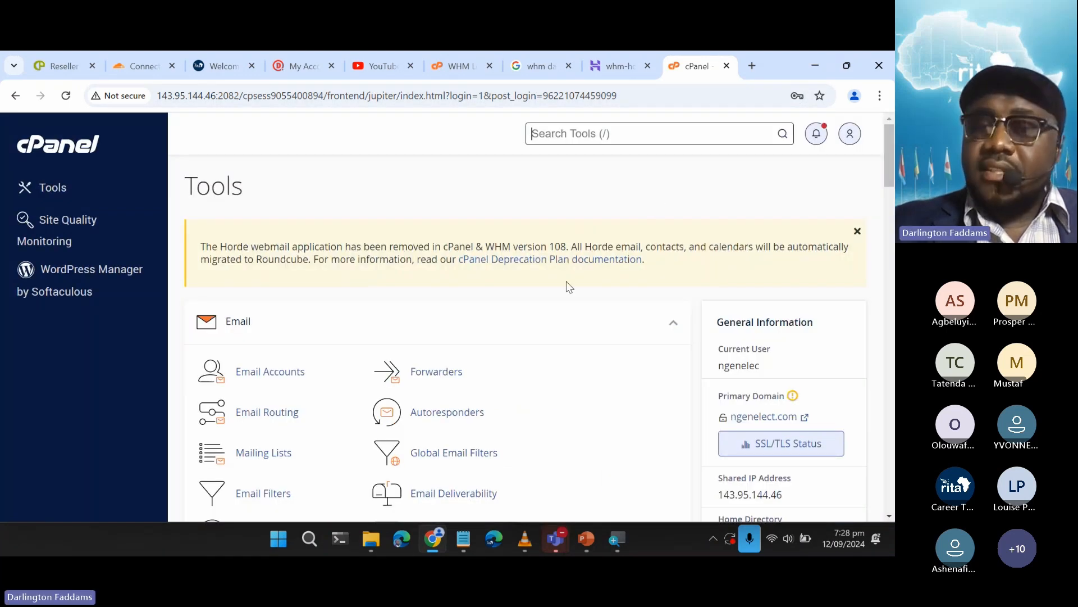
pyautogui.scroll(-6, 567, 284)
pyautogui.scroll(6, 566, 280)
pyautogui.middleClick(566, 281)
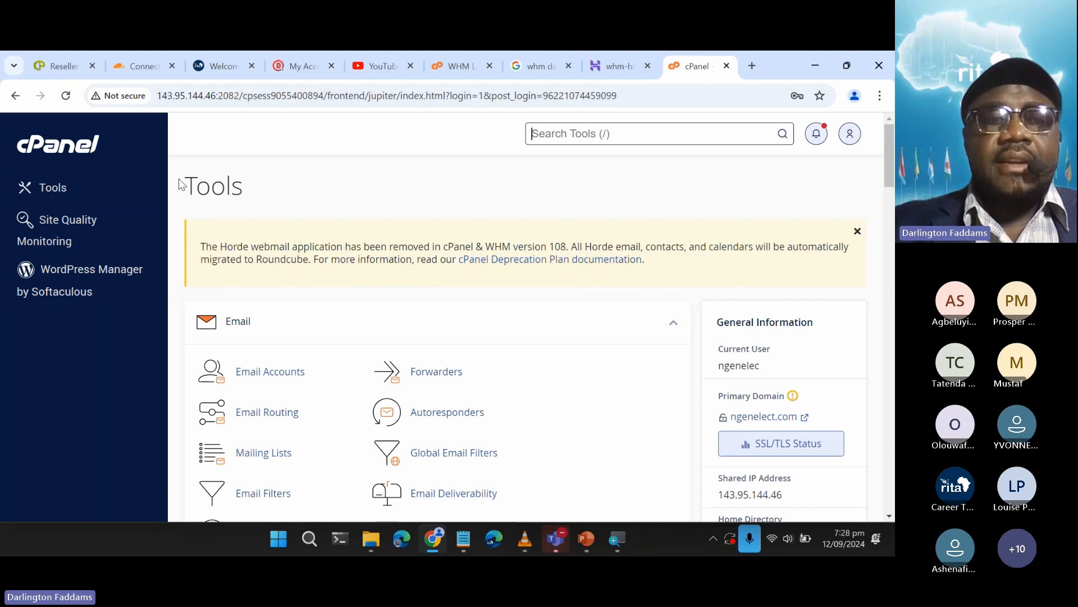
pyautogui.click(60, 67)
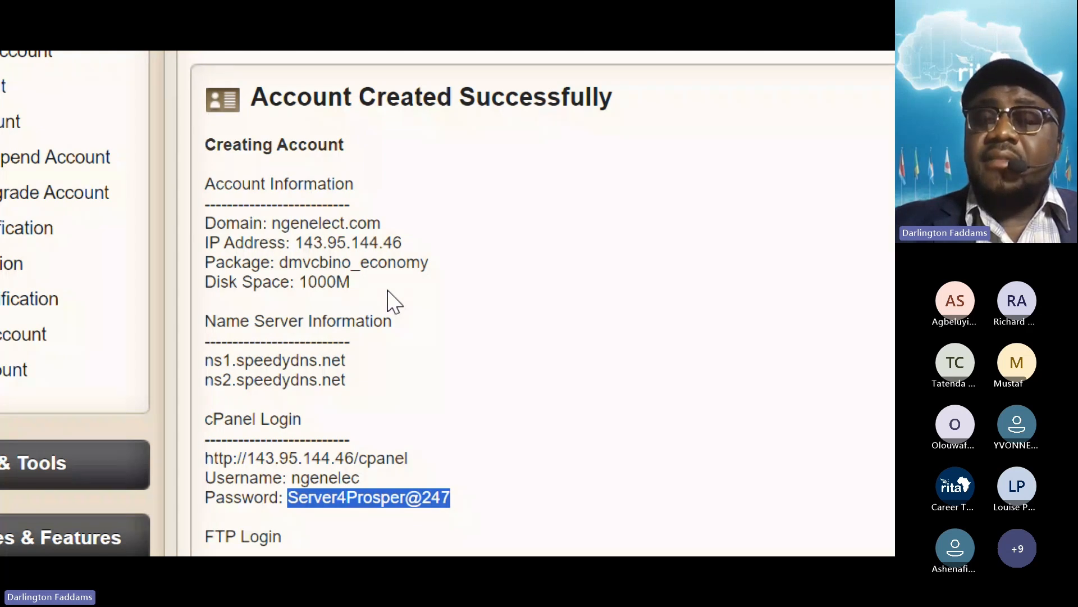
# Select the ns1.speedydns.net and ns2.speedydns.net lines under Name Server Information
pyautogui.moveTo(364, 387); pyautogui.dragTo(206, 319)
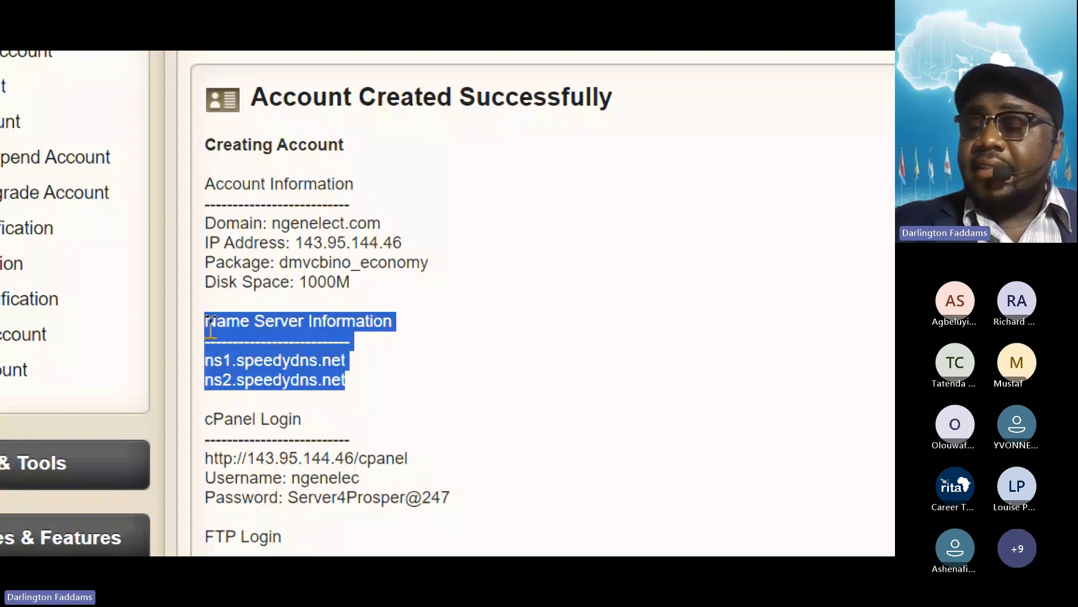
pyautogui.click(393, 362)
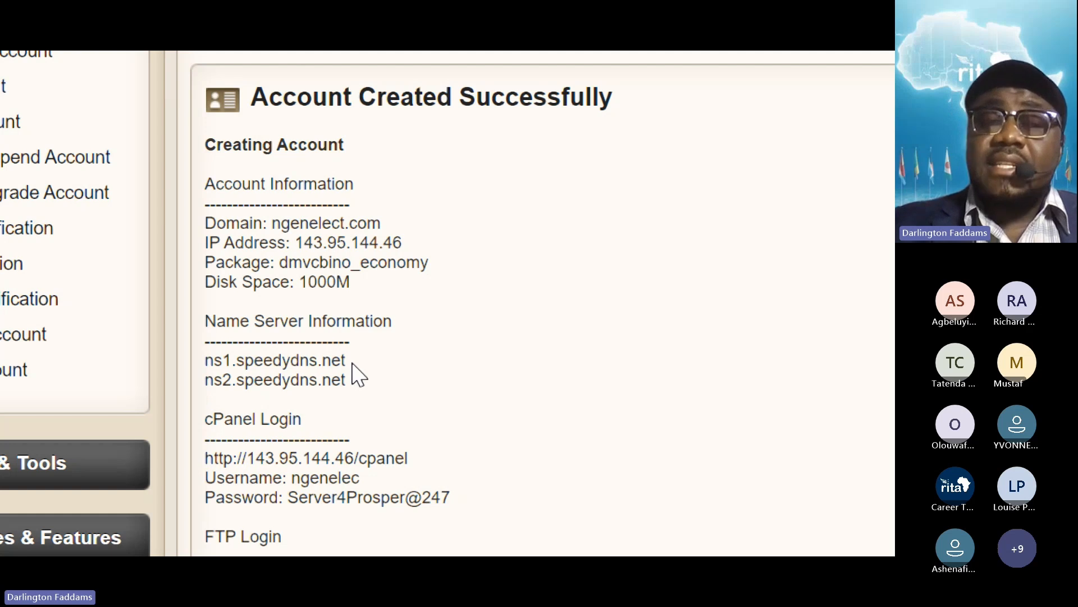
pyautogui.moveTo(366, 378); pyautogui.dragTo(180, 370)
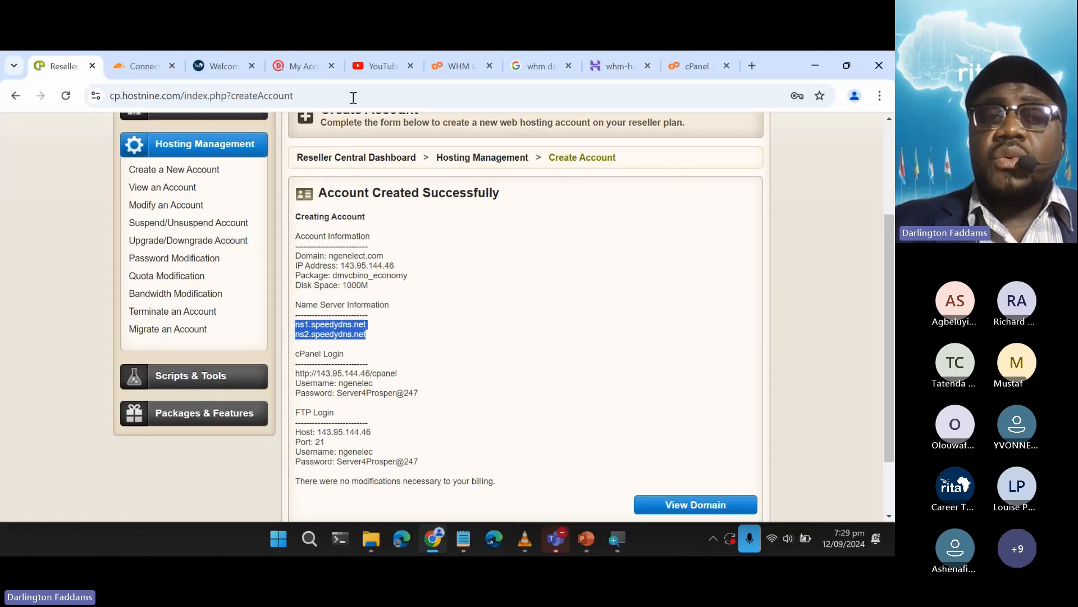
# Open legitgroupgh.online from the Domains list in the Domain.com account
pyautogui.click(305, 75)
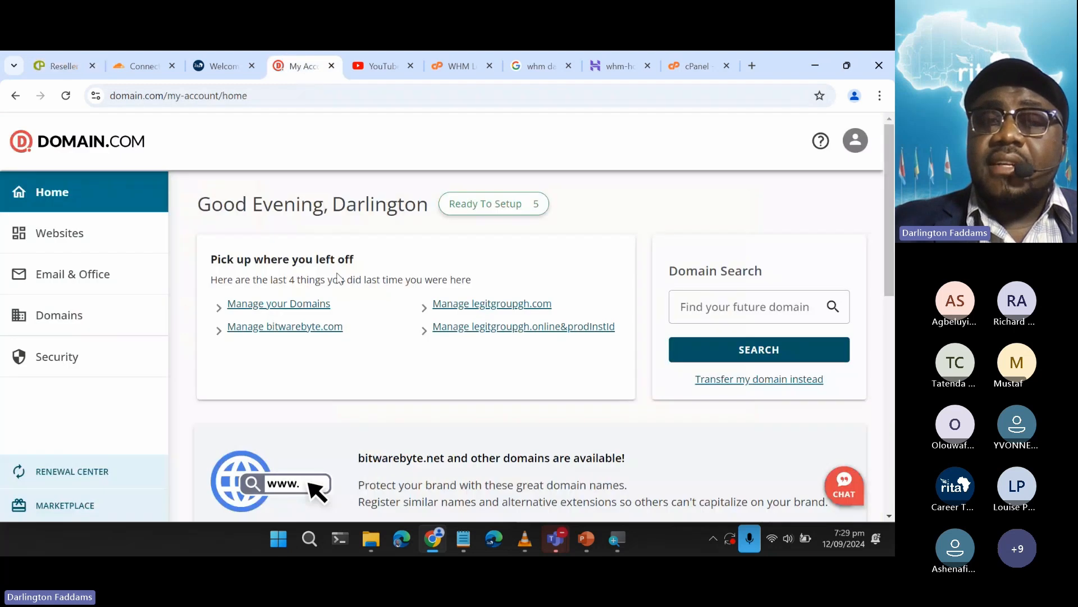
pyautogui.scroll(-4, 290, 365)
pyautogui.scroll(4, 290, 365)
pyautogui.scroll(-6, 290, 365)
pyautogui.scroll(6, 290, 365)
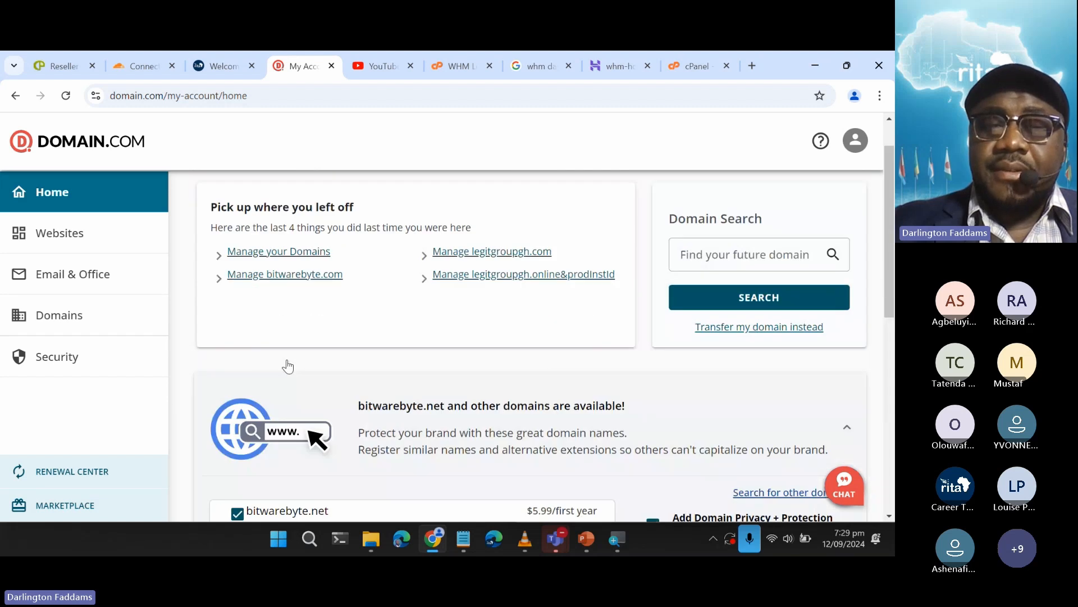
pyautogui.click(70, 318)
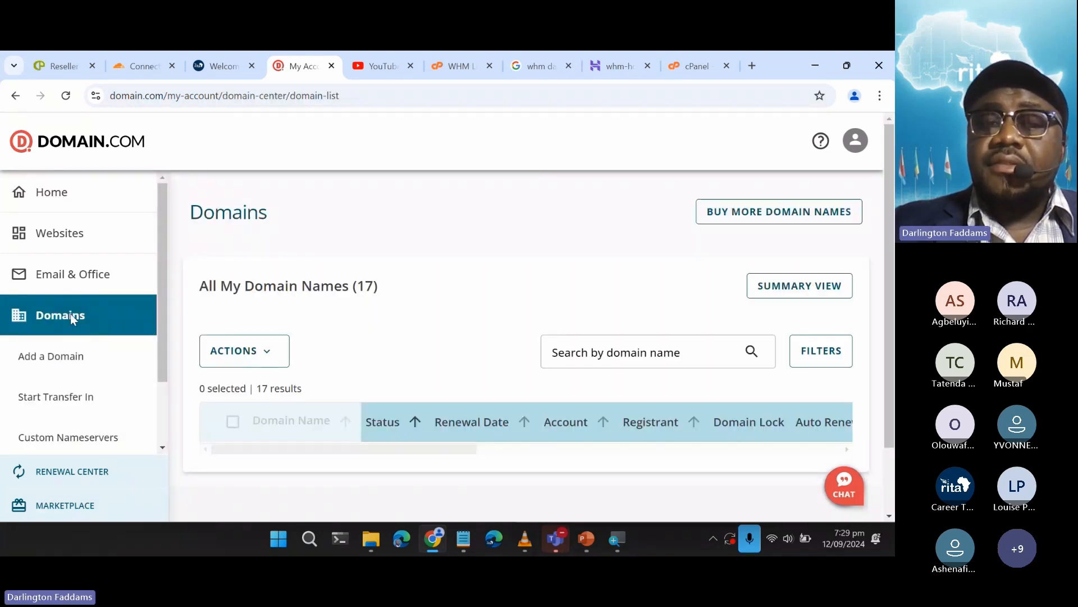
pyautogui.scroll(-1, 232, 268)
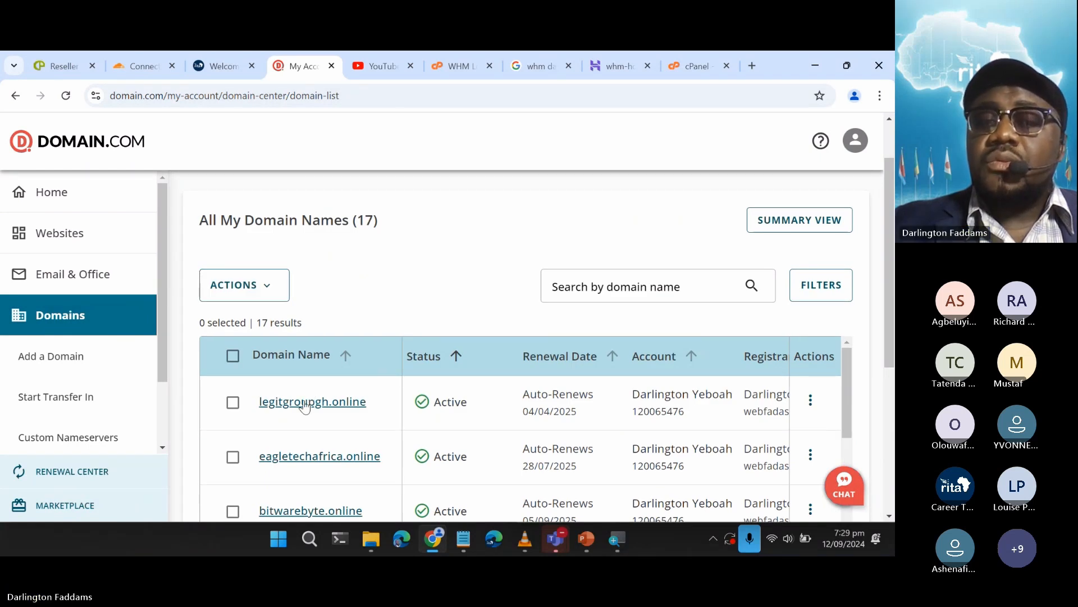
pyautogui.click(305, 402)
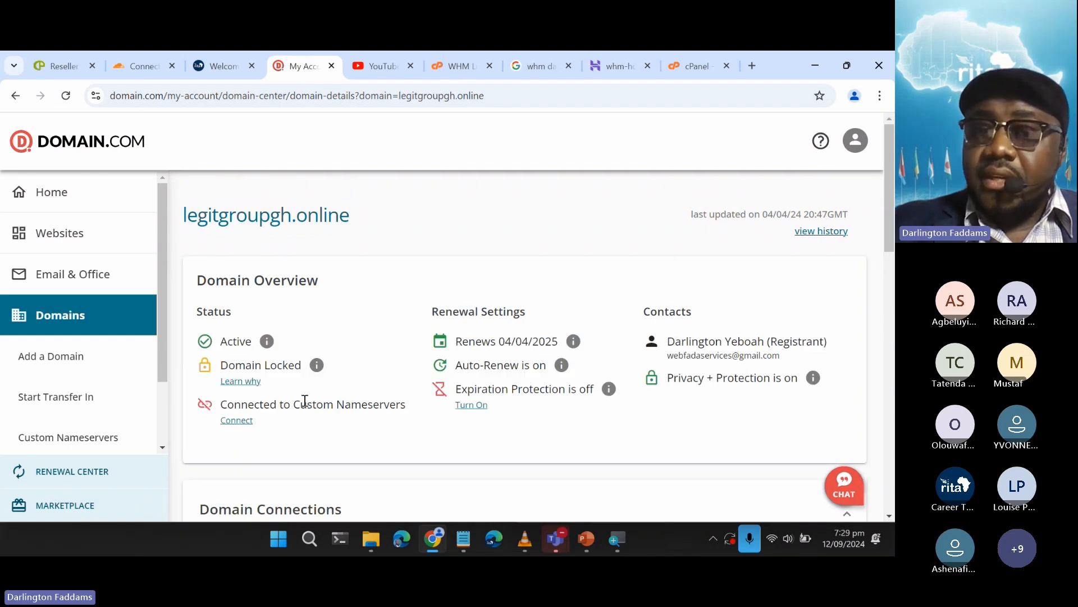
# Expand Advanced Tools and open MANAGE for legitgroupgh.online's Nameservers (DNS)
pyautogui.scroll(-6, 518, 393)
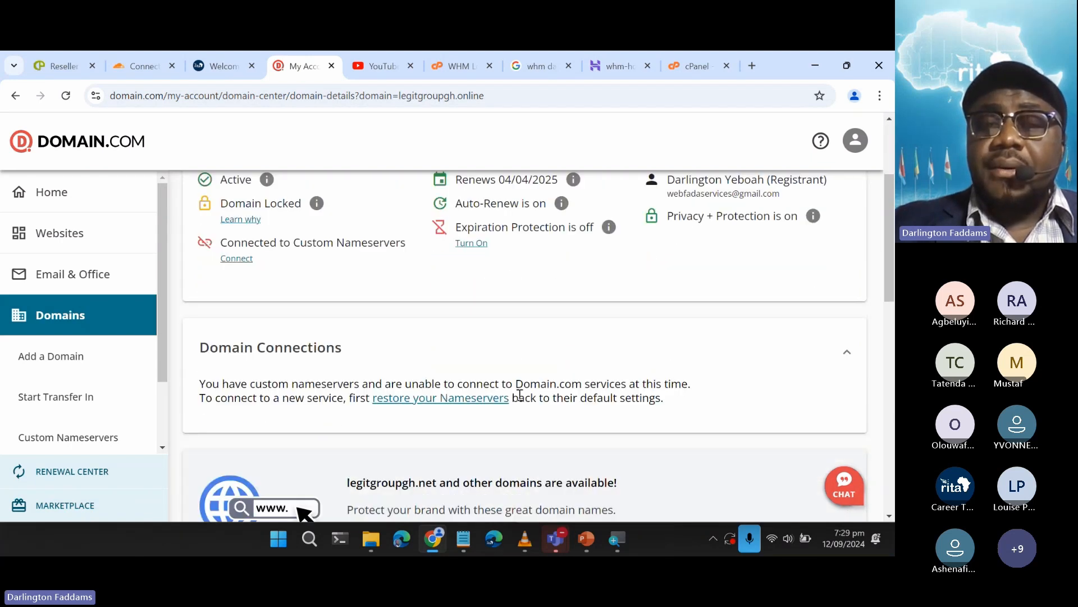
pyautogui.scroll(-9, 518, 394)
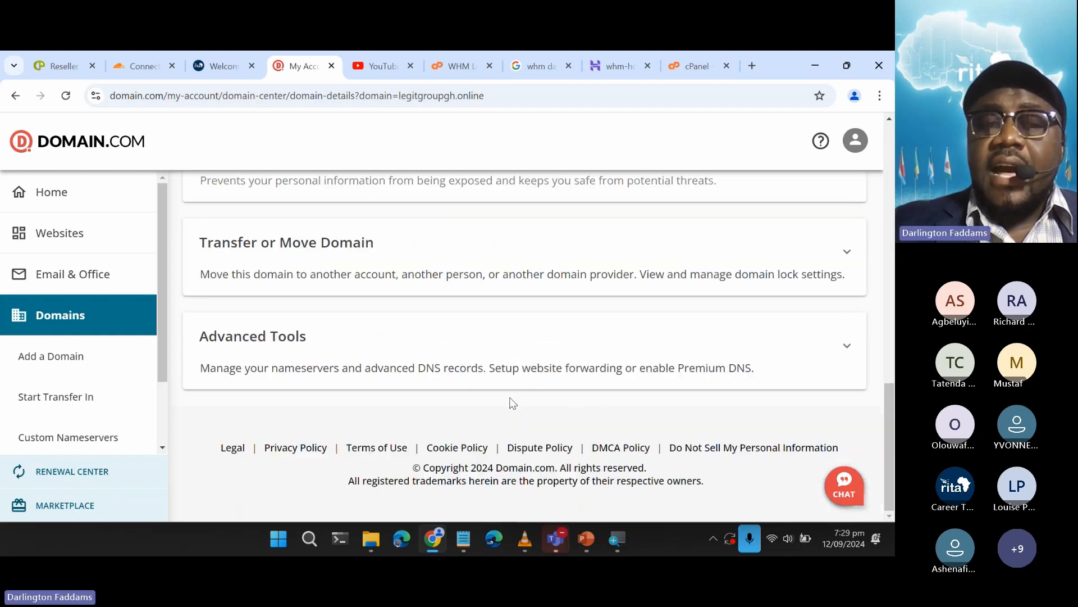
pyautogui.click(847, 345)
pyautogui.scroll(-3, 305, 330)
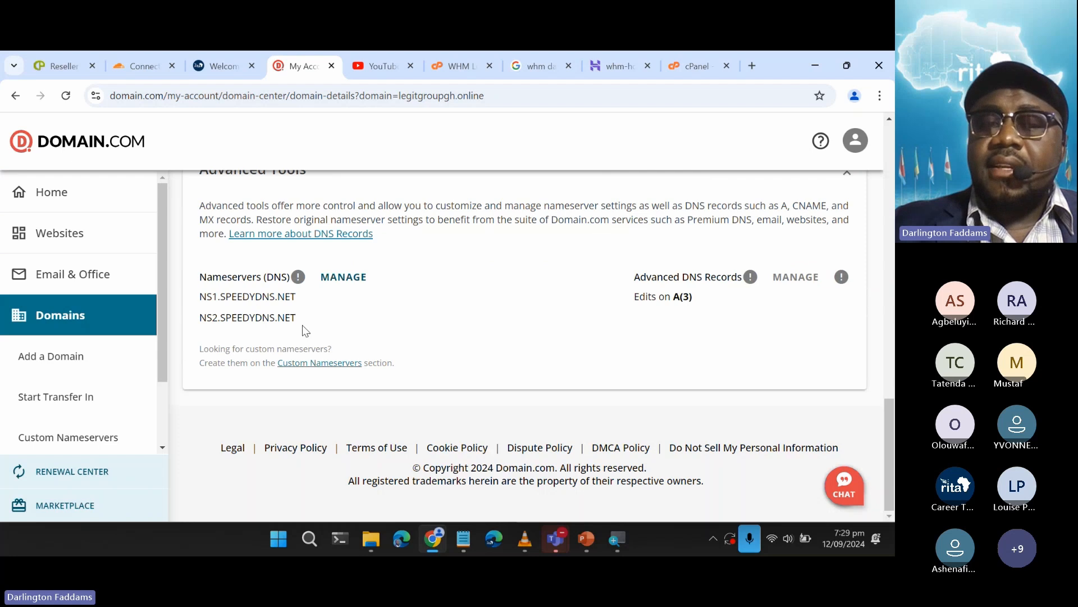
pyautogui.moveTo(206, 296)
pyautogui.mouseDown()
pyautogui.moveTo(304, 328)
pyautogui.moveTo(199, 295)
pyautogui.mouseUp()
pyautogui.click(304, 328)
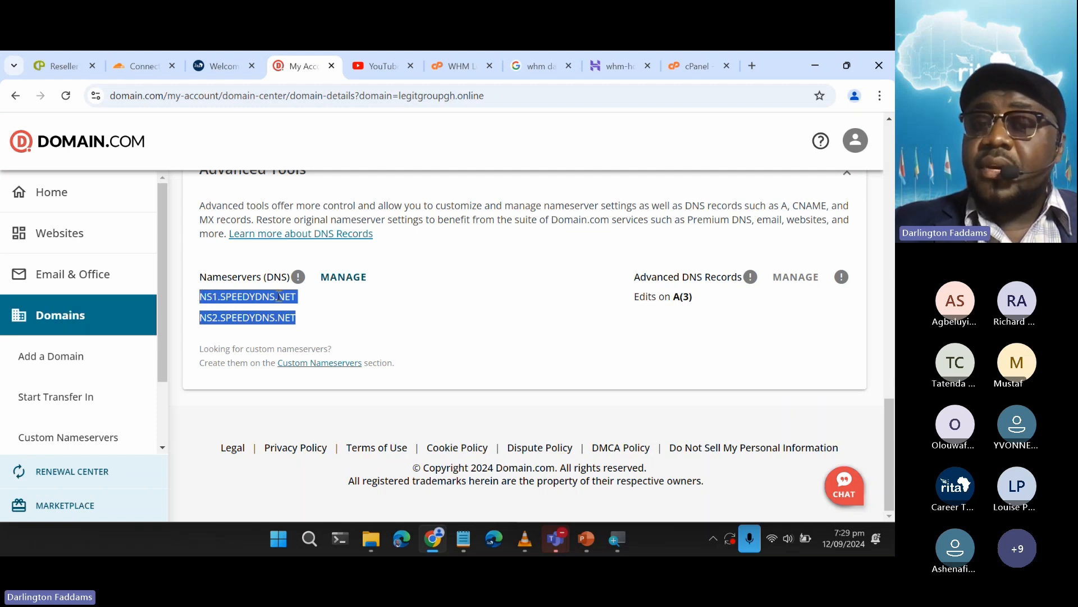
pyautogui.click(343, 281)
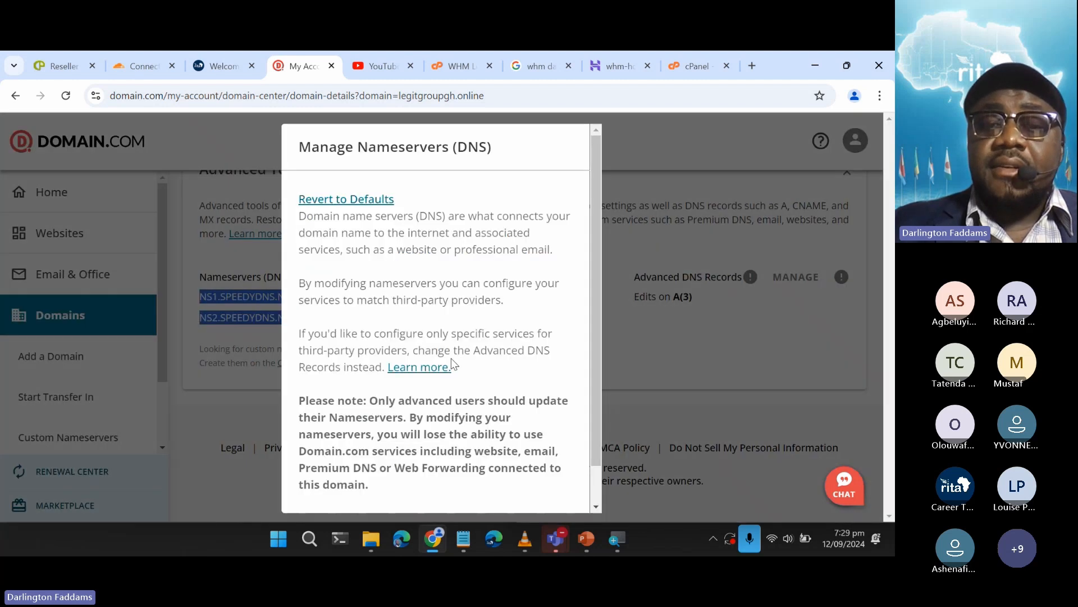
# Copy ns1.speedydns.net from the Hostnine summary into the Nameserver 1 field
pyautogui.click(495, 494)
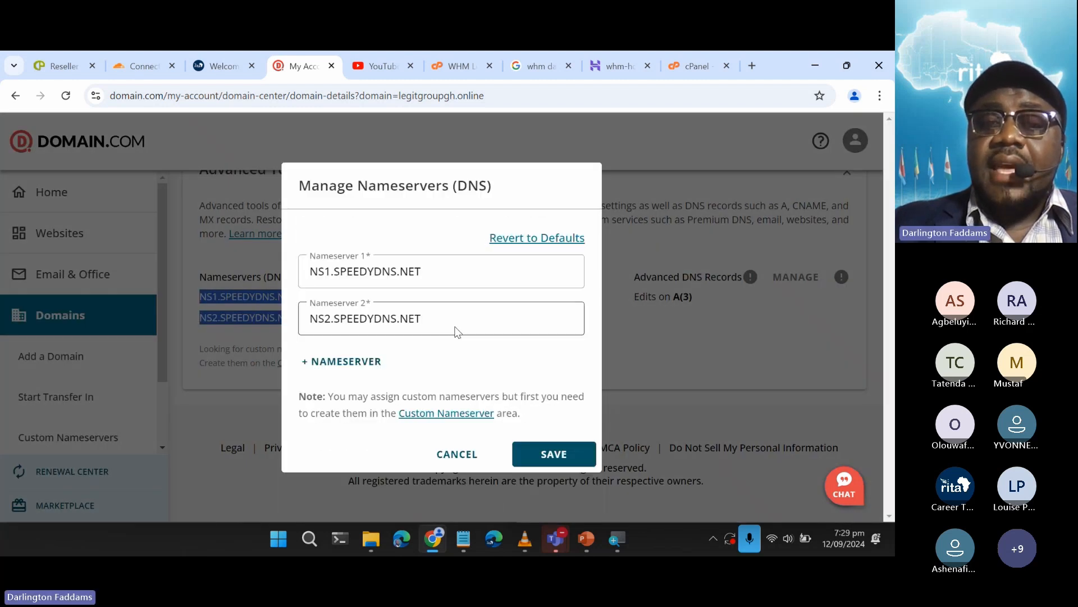
pyautogui.moveTo(434, 270); pyautogui.dragTo(306, 269)
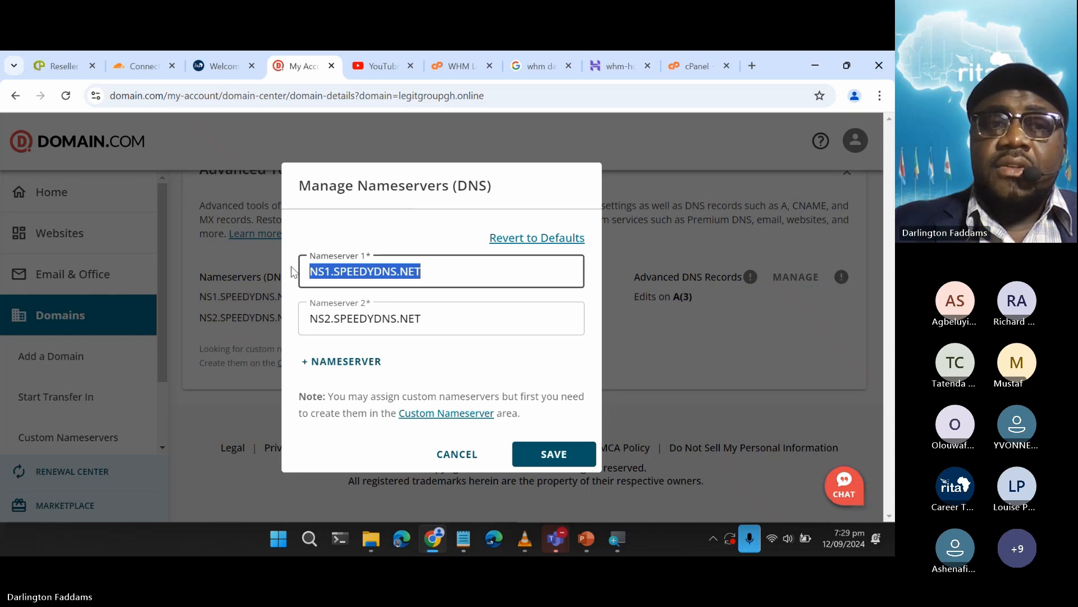
pyautogui.click(57, 66)
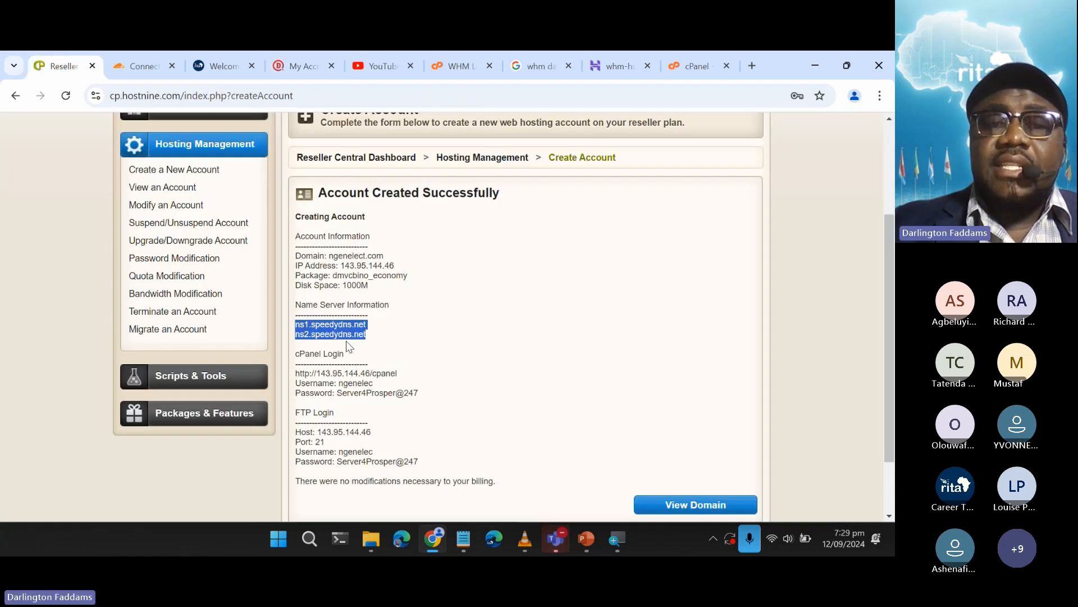
pyautogui.click(360, 333)
pyautogui.moveTo(322, 324); pyautogui.dragTo(299, 331)
pyautogui.hotkey('ctrl', 'c')
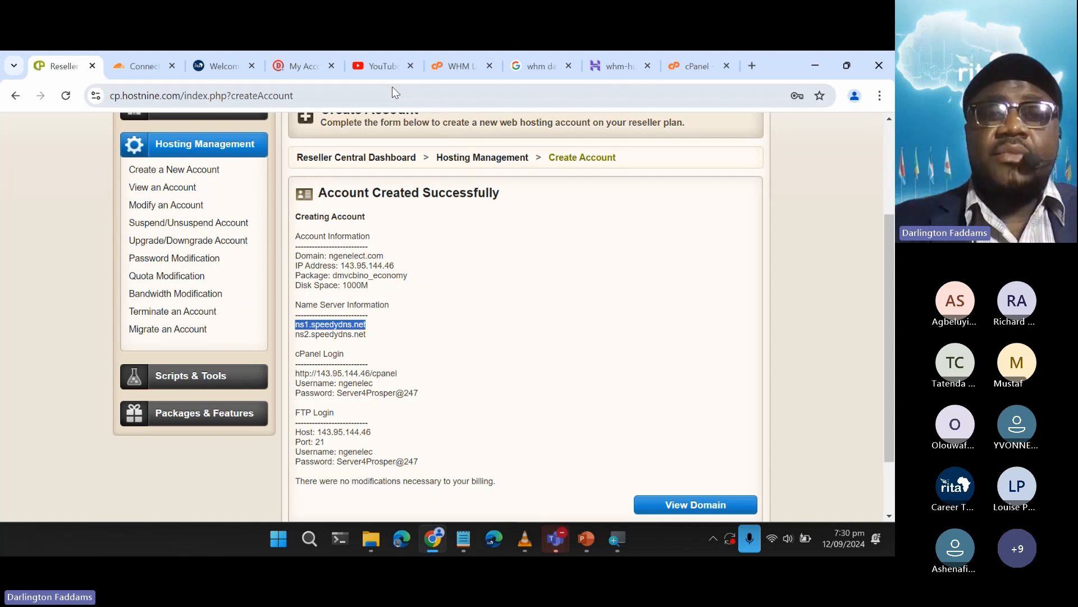
pyautogui.click(287, 69)
pyautogui.hotkey('ctrl', 'v')
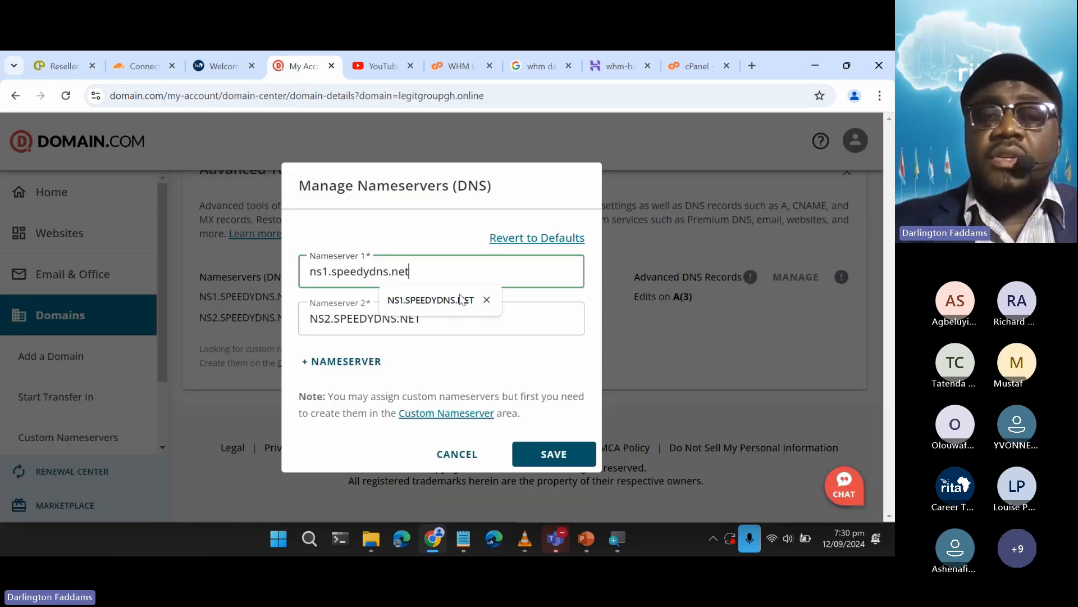
# Paste ns2.speedydns.net into Nameserver 2, then cancel the editor without saving
pyautogui.click(56, 65)
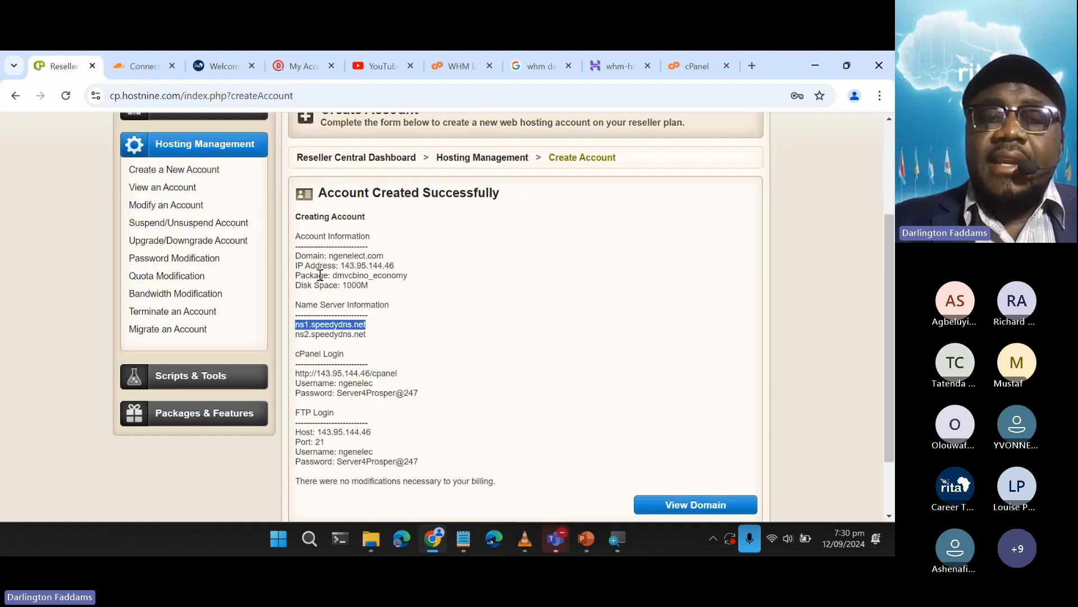
pyautogui.moveTo(369, 336); pyautogui.dragTo(297, 337)
pyautogui.hotkey('ctrl', 'c')
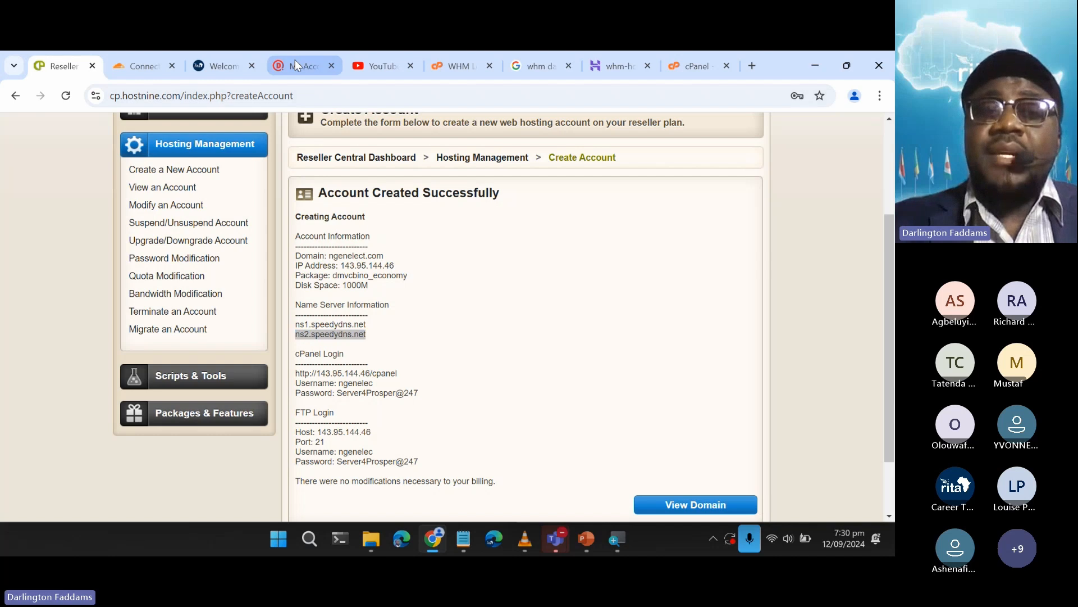
pyautogui.click(295, 62)
pyautogui.click(429, 318)
pyautogui.hotkey('ctrl', 'a')
pyautogui.hotkey('ctrl', 'v')
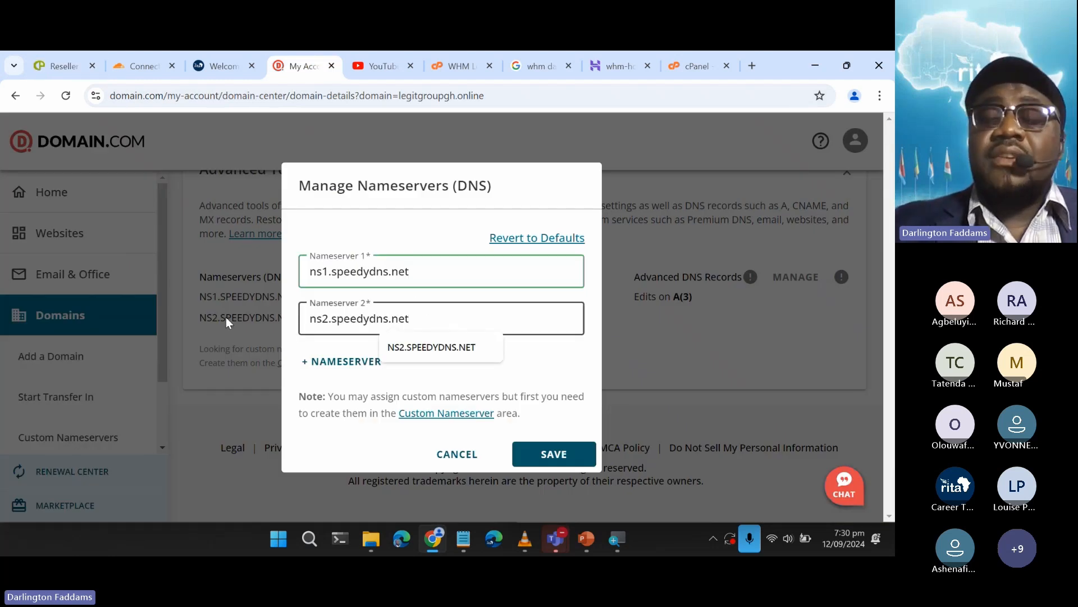
pyautogui.click(361, 235)
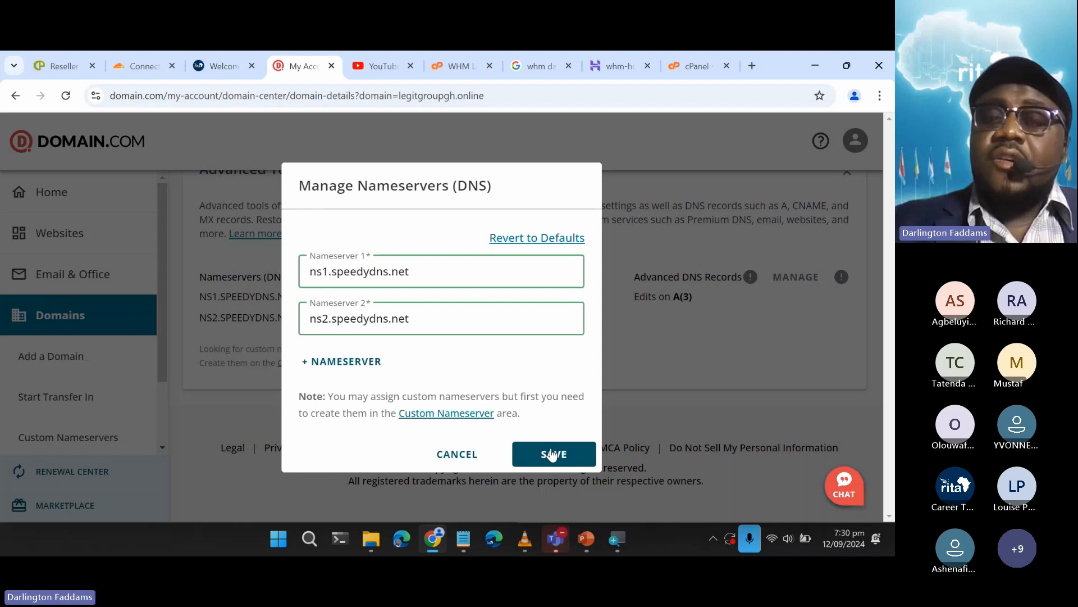
pyautogui.click(456, 455)
# Review the NS1 and NS2.SPEEDYDNS.NET entries under Advanced Tools, then return to the Hostnine summary
pyautogui.scroll(1, 274, 315)
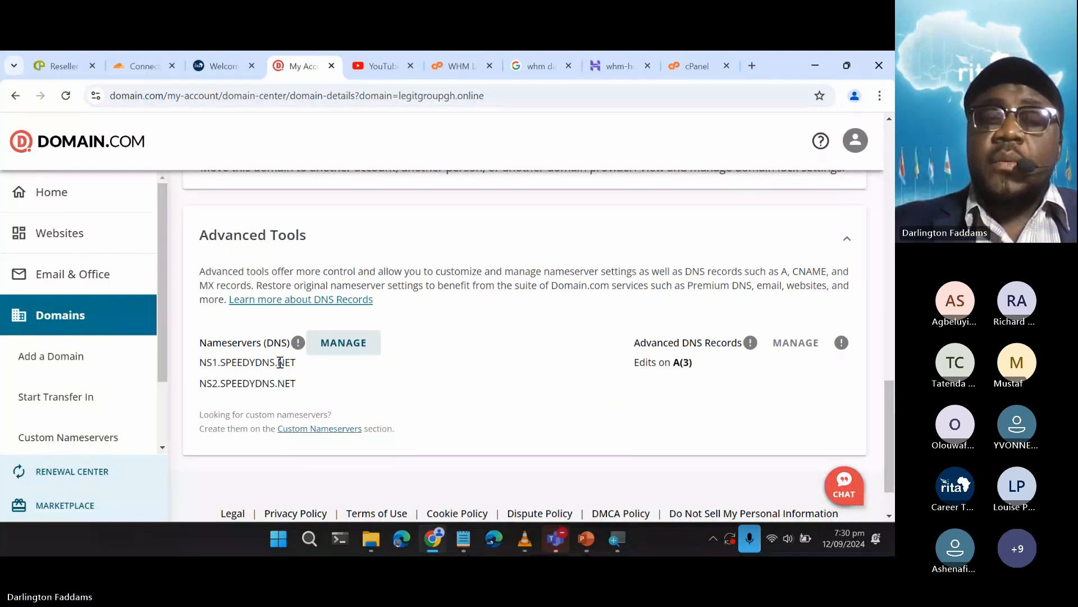
pyautogui.moveTo(298, 384); pyautogui.dragTo(195, 367)
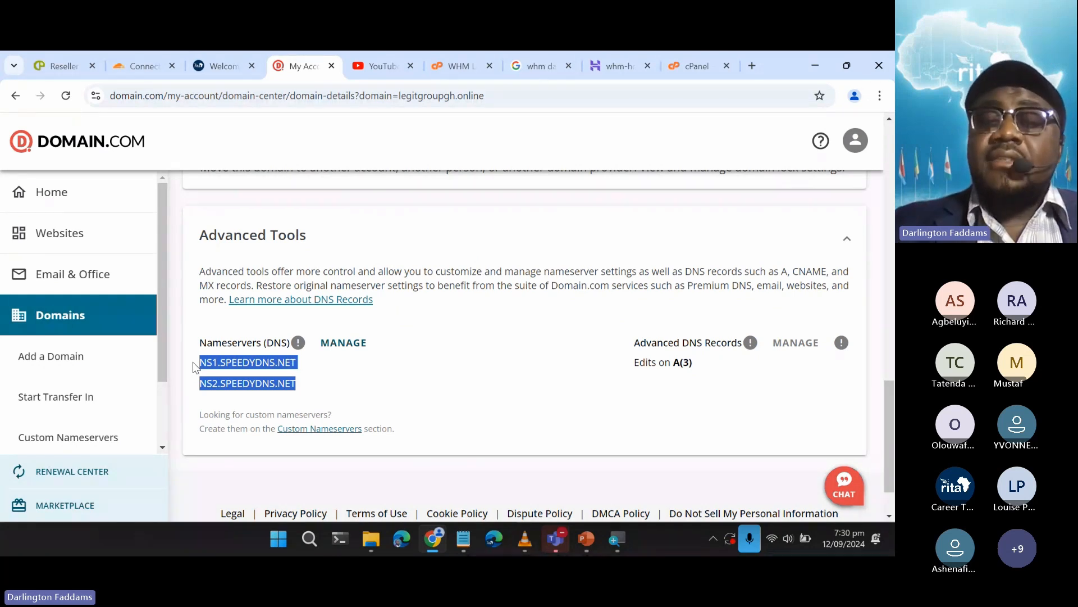
pyautogui.click(288, 380)
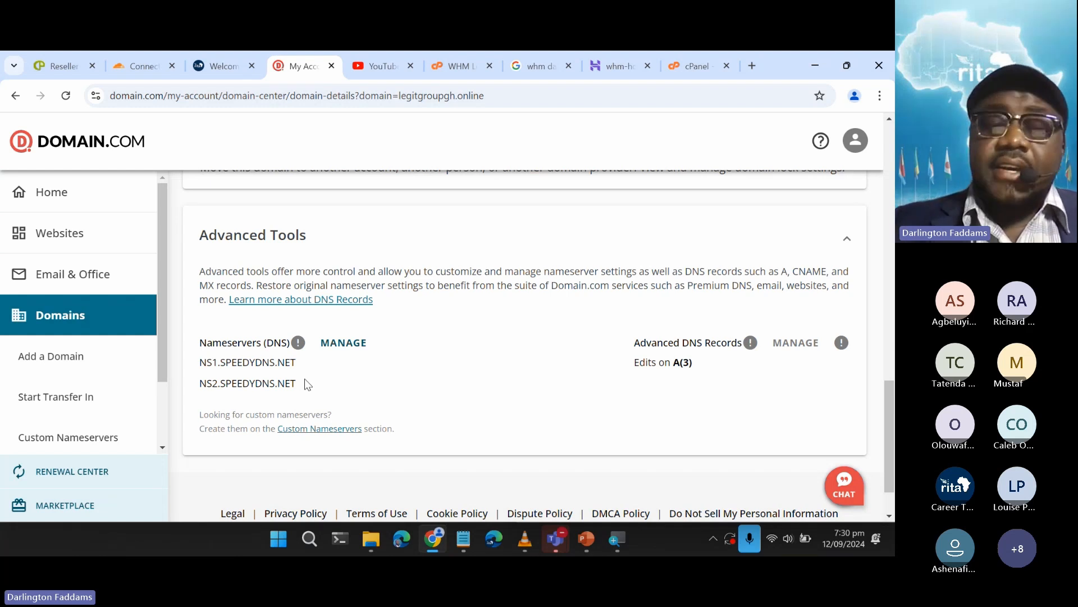
pyautogui.moveTo(292, 384); pyautogui.dragTo(201, 367)
pyautogui.click(201, 366)
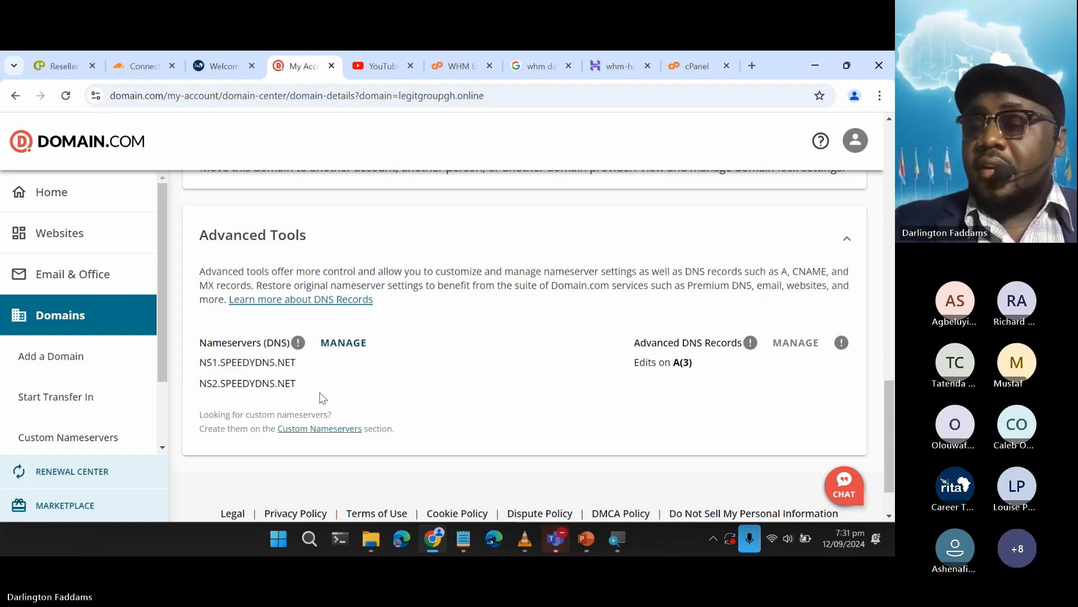
pyautogui.moveTo(320, 397); pyautogui.dragTo(192, 366)
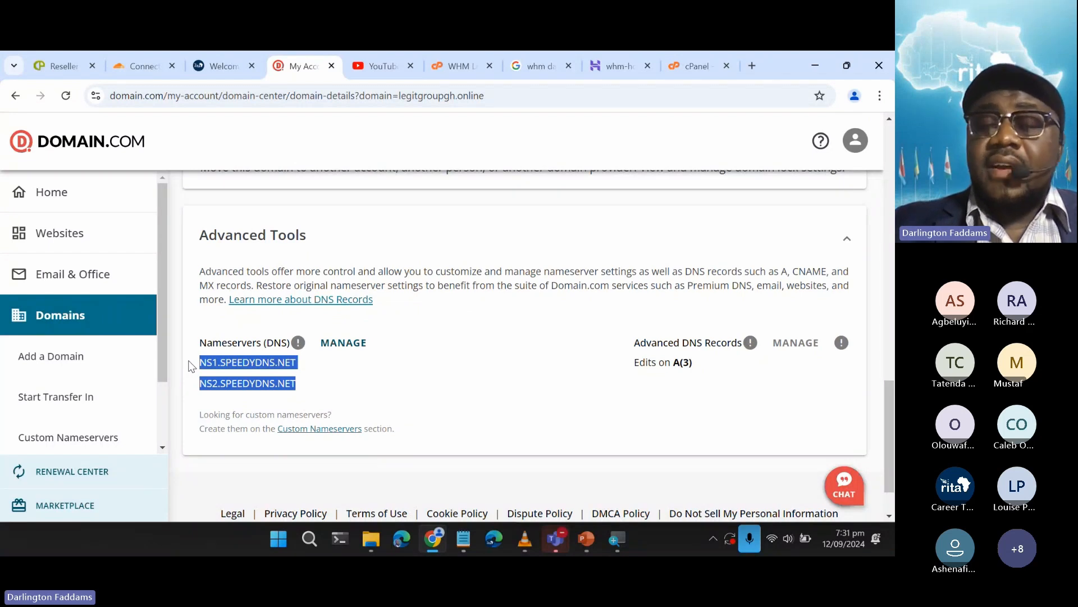
pyautogui.click(191, 366)
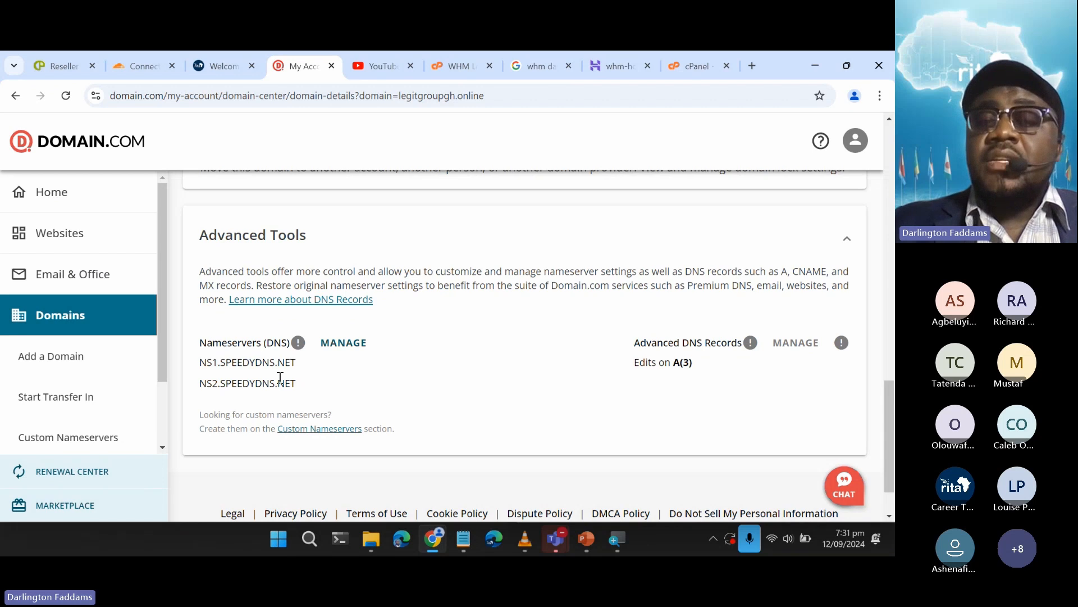
pyautogui.click(56, 66)
# Highlight the new account's ns1/ns2.speedydns.net name servers, then return to Domain.com's nameserver page
pyautogui.click(383, 339)
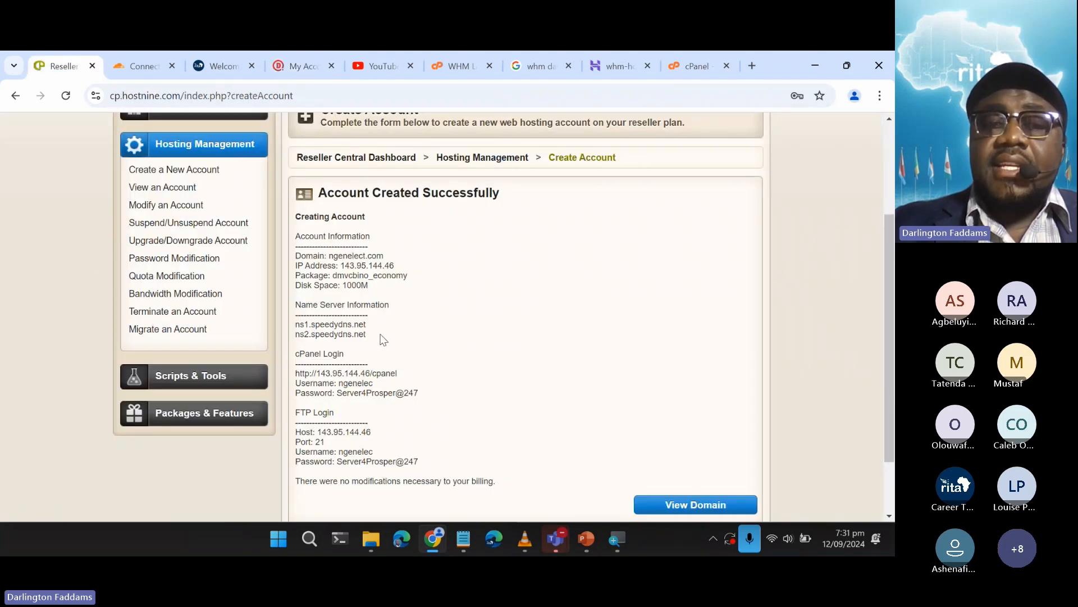
pyautogui.moveTo(382, 338); pyautogui.dragTo(292, 325)
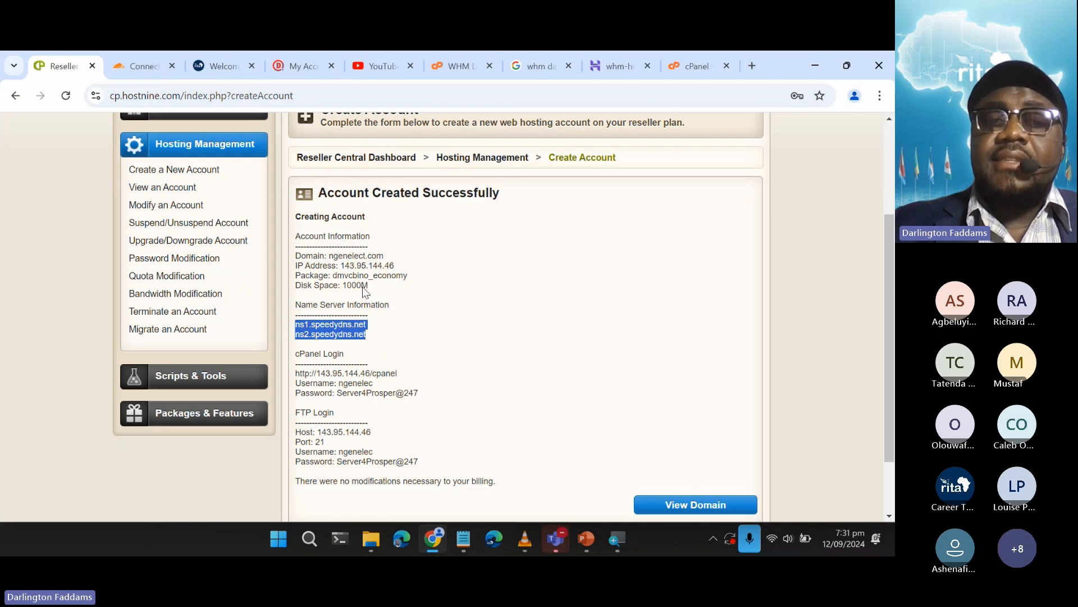
pyautogui.click(312, 70)
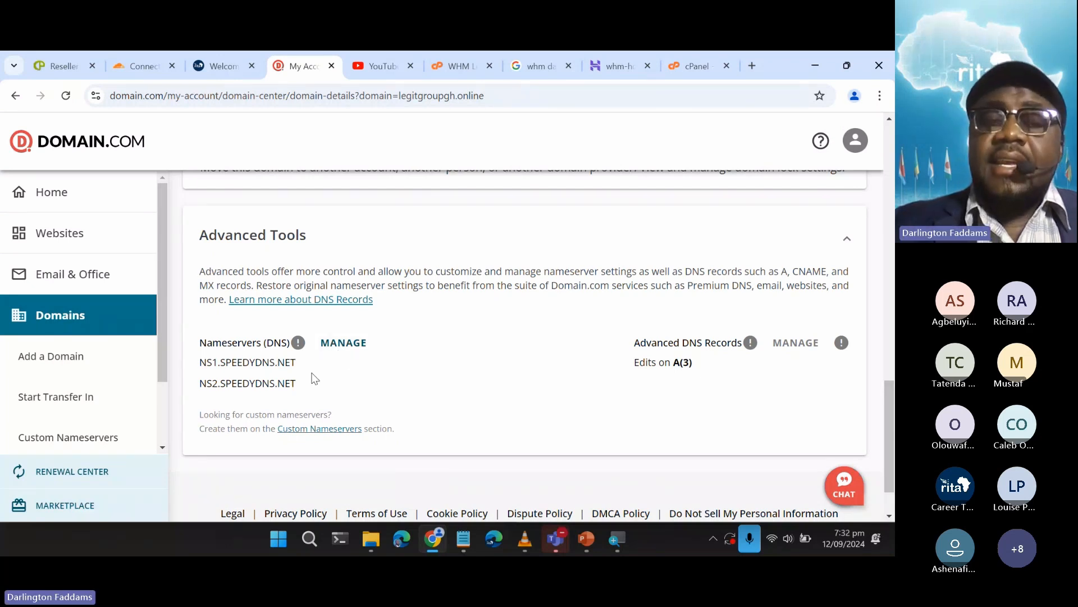
# Highlight NS1.SPEEDYDNS.NET and NS2.SPEEDYDNS.NET in Domain.com to confirm they match the hosting account
pyautogui.moveTo(299, 369); pyautogui.dragTo(201, 365)
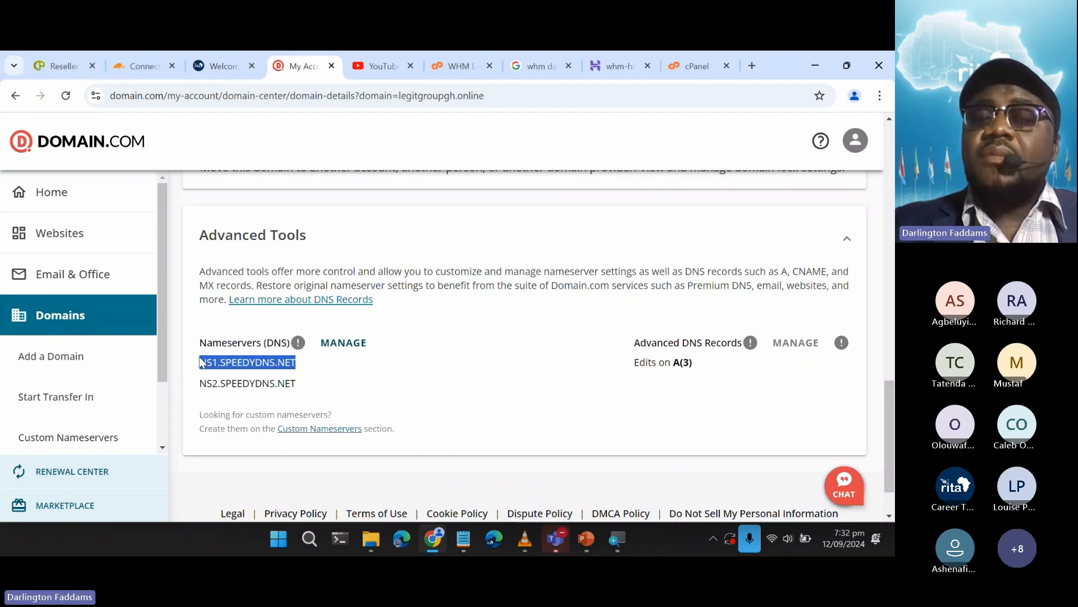
pyautogui.click(317, 371)
pyautogui.moveTo(308, 382); pyautogui.dragTo(189, 393)
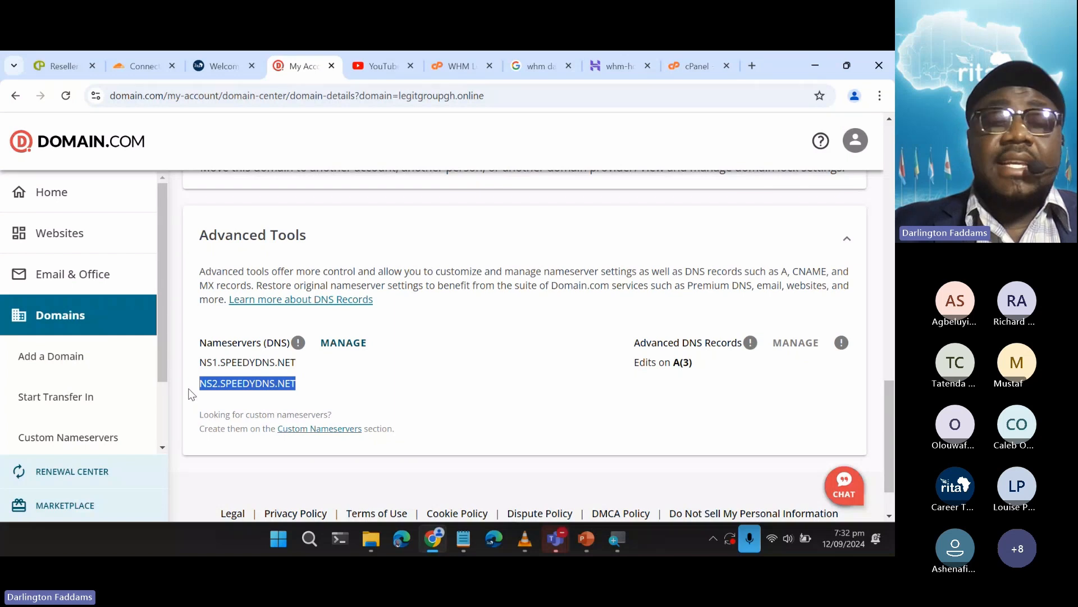
pyautogui.click(303, 388)
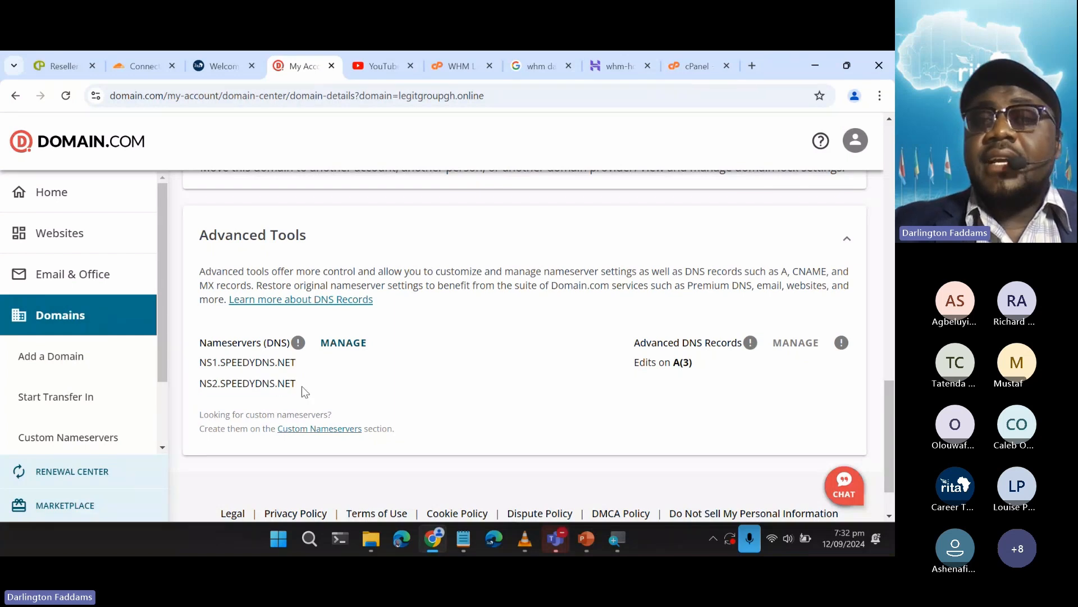
pyautogui.moveTo(301, 386); pyautogui.dragTo(195, 371)
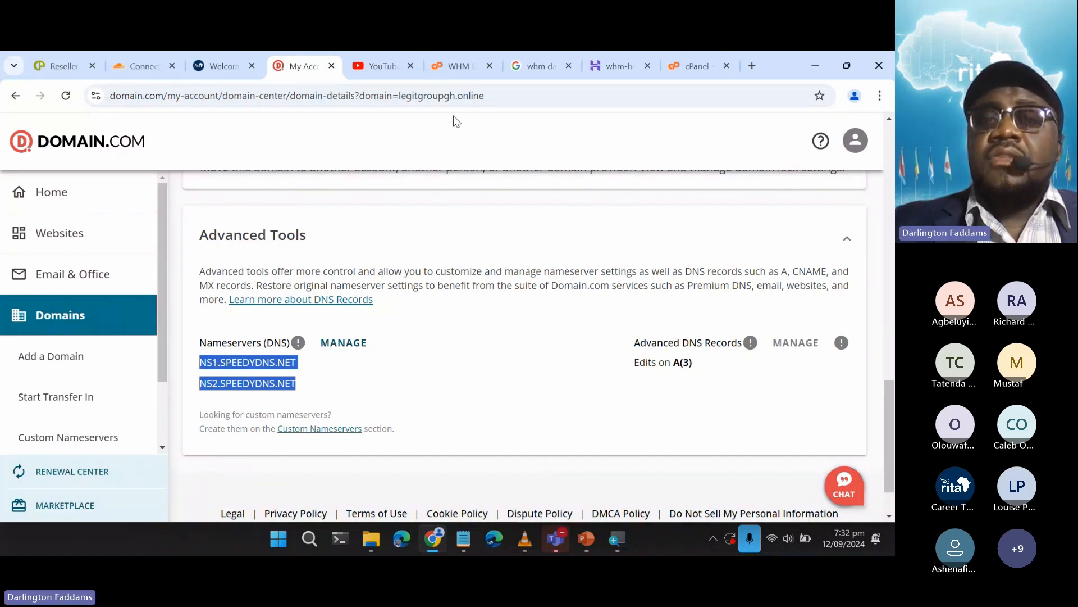
# From the cPanel Tools page's Files section, open File Manager on the home directory
pyautogui.click(695, 67)
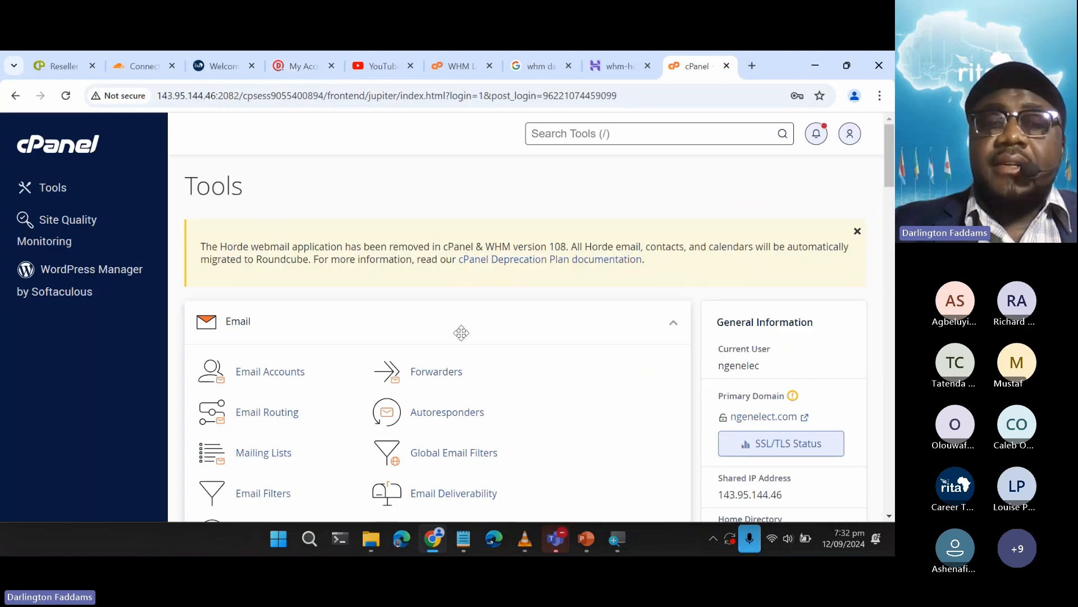
pyautogui.scroll(-5, 462, 333)
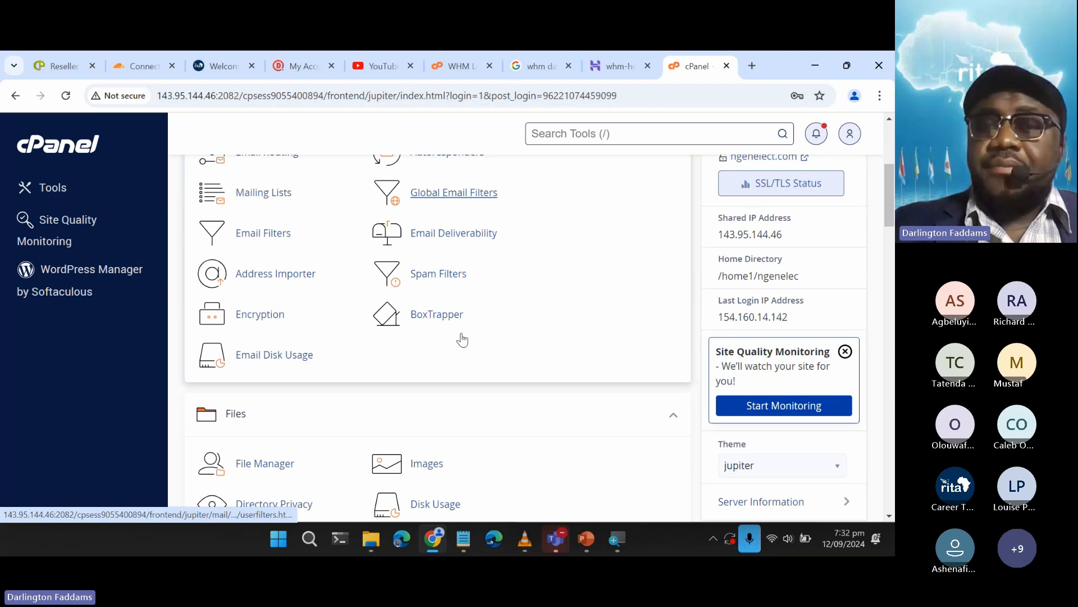
pyautogui.scroll(-4, 462, 340)
pyautogui.click(261, 319)
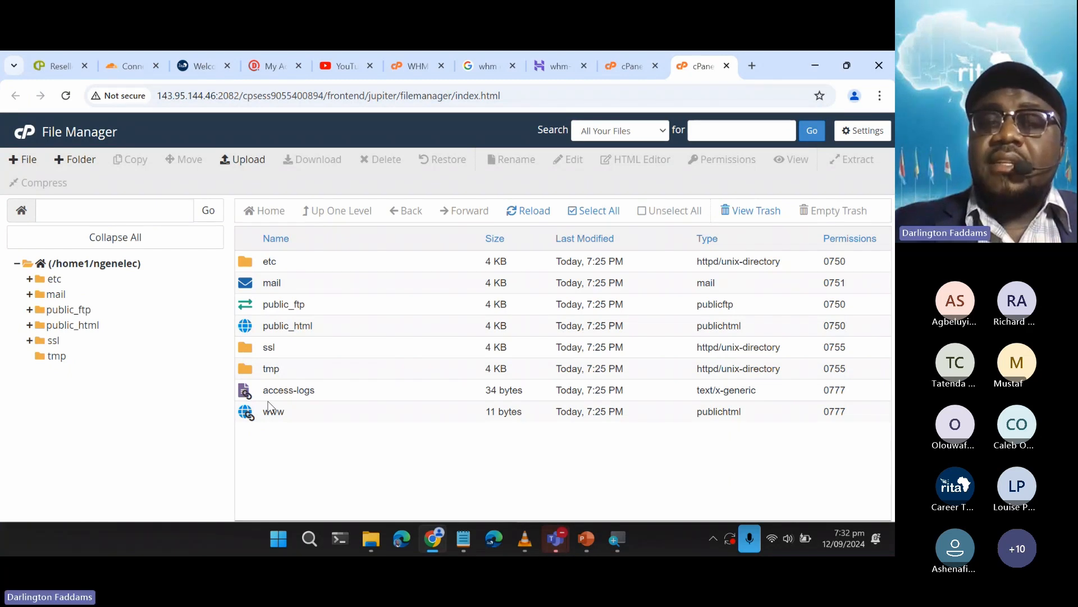
pyautogui.click(246, 266)
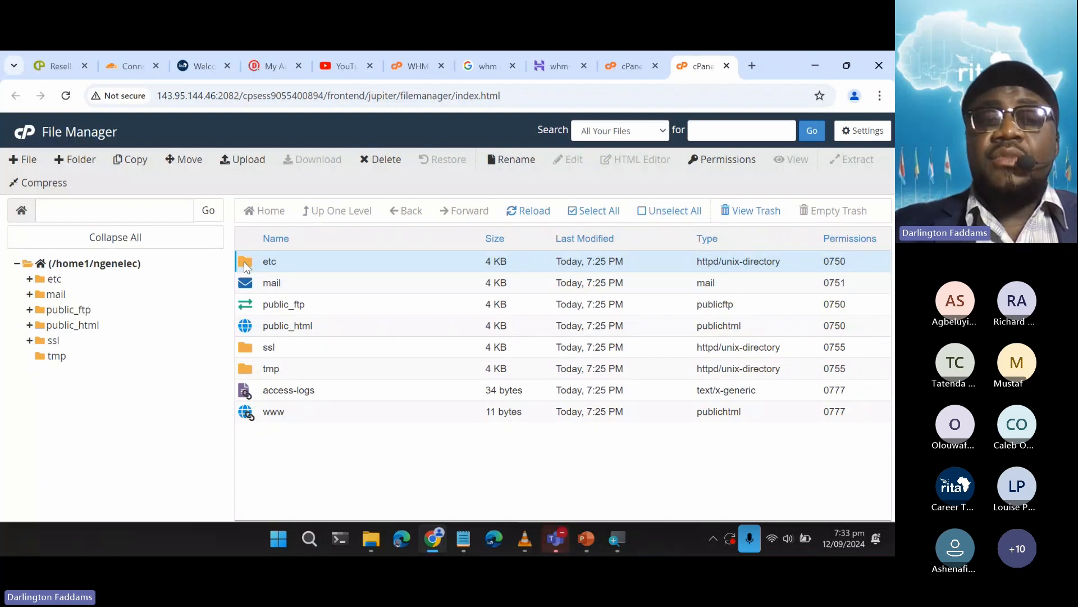
pyautogui.click(249, 311)
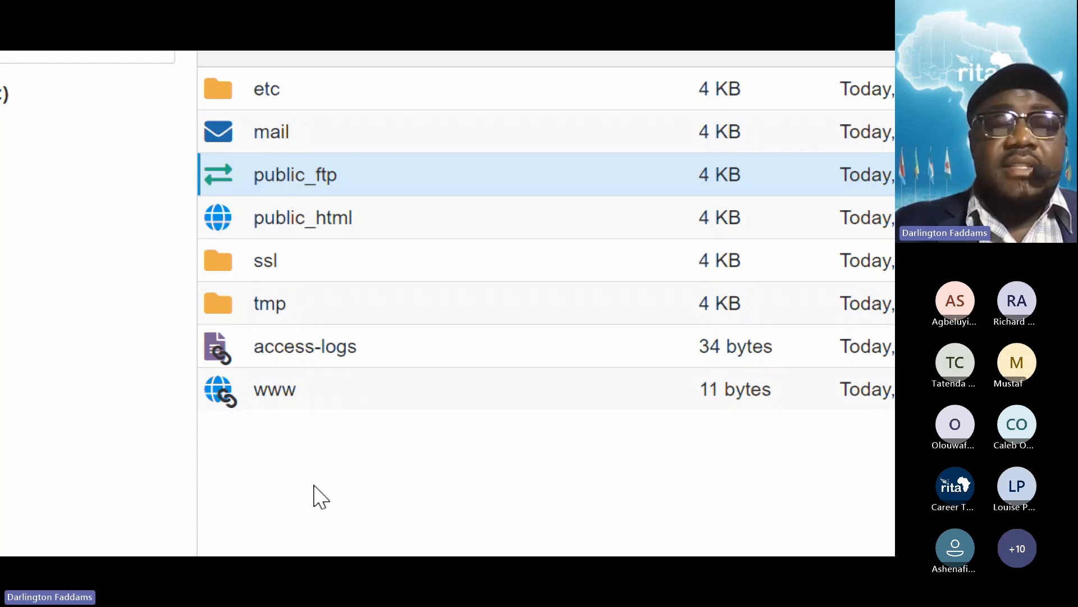
pyautogui.click(221, 226)
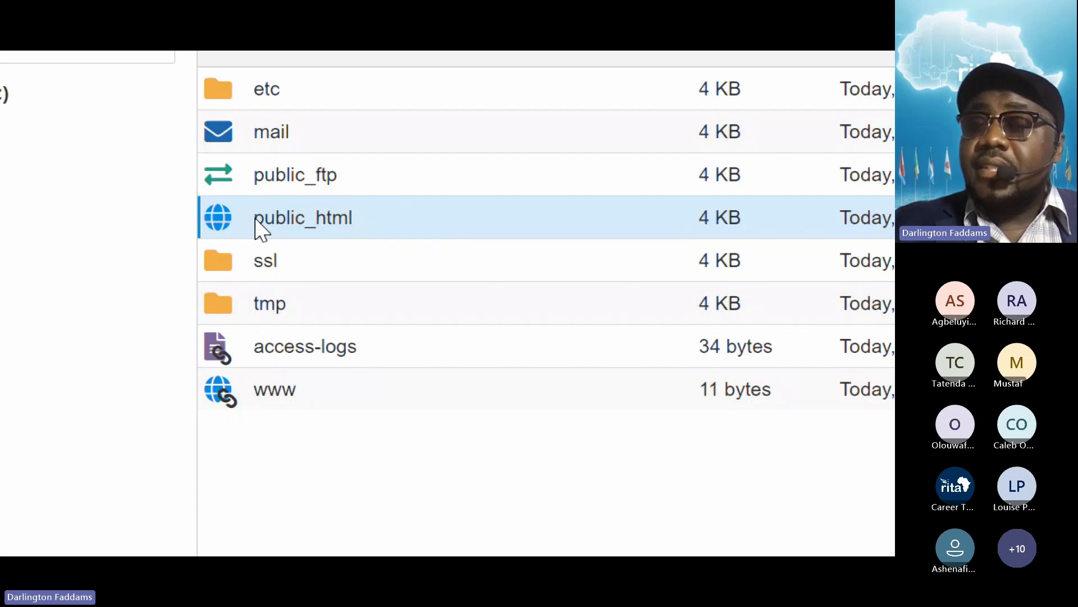
# Open public_html, which holds only cgi-bin, then select ngenelect.com on the reseller summary
pyautogui.doubleClick(219, 224)
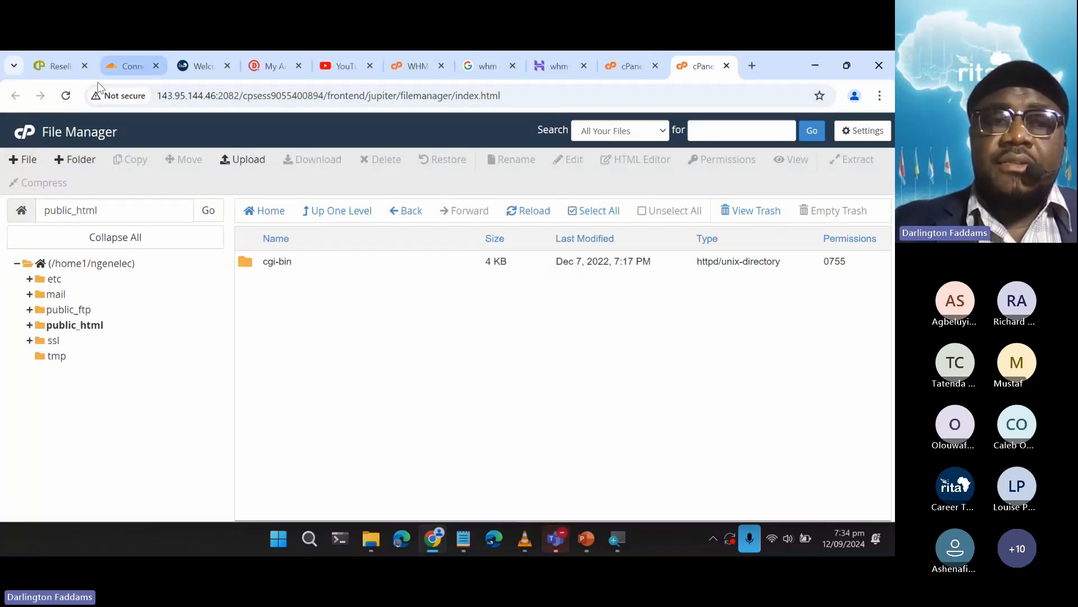
pyautogui.click(47, 66)
pyautogui.moveTo(388, 258)
pyautogui.mouseDown()
pyautogui.moveTo(330, 257)
pyautogui.moveTo(396, 260)
pyautogui.mouseUp()
# Open ngenelect.com in a new tab and find it returns ERROR 403 – FORBIDDEN
pyautogui.click(330, 258)
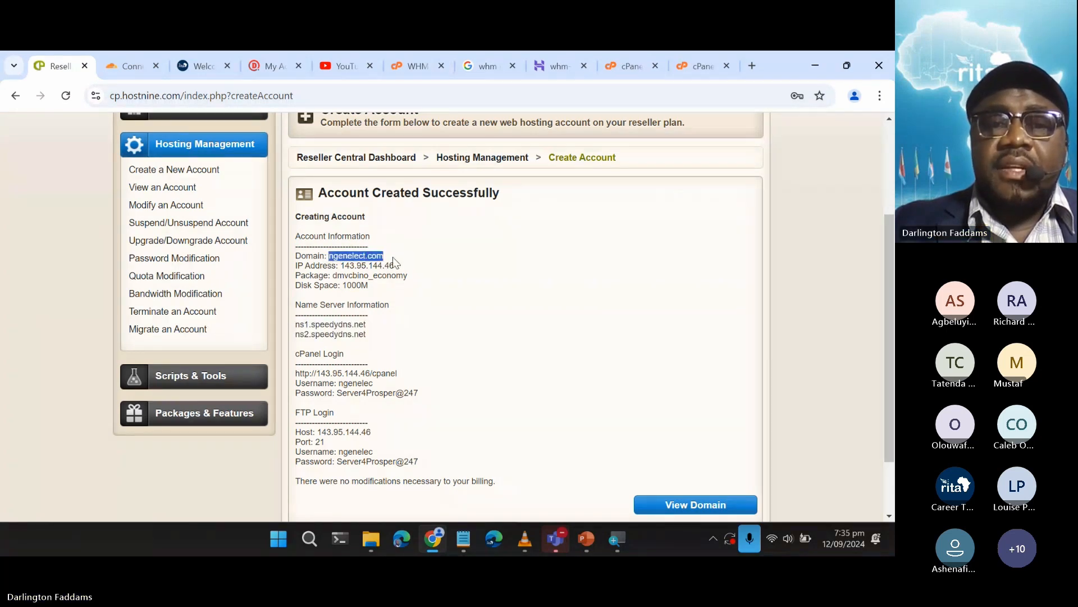
pyautogui.rightClick(363, 255)
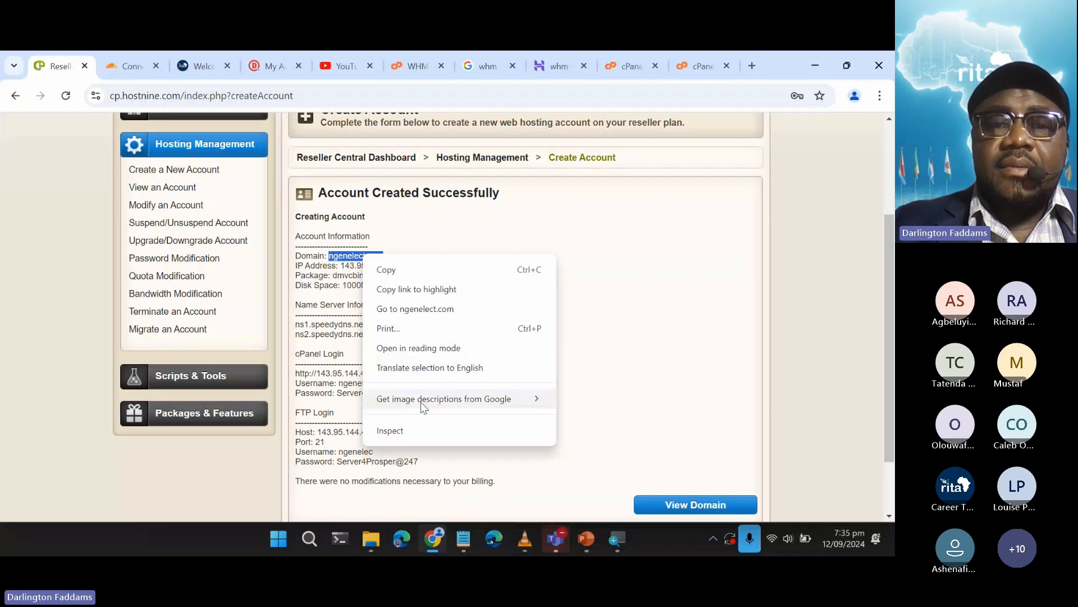
pyautogui.click(430, 310)
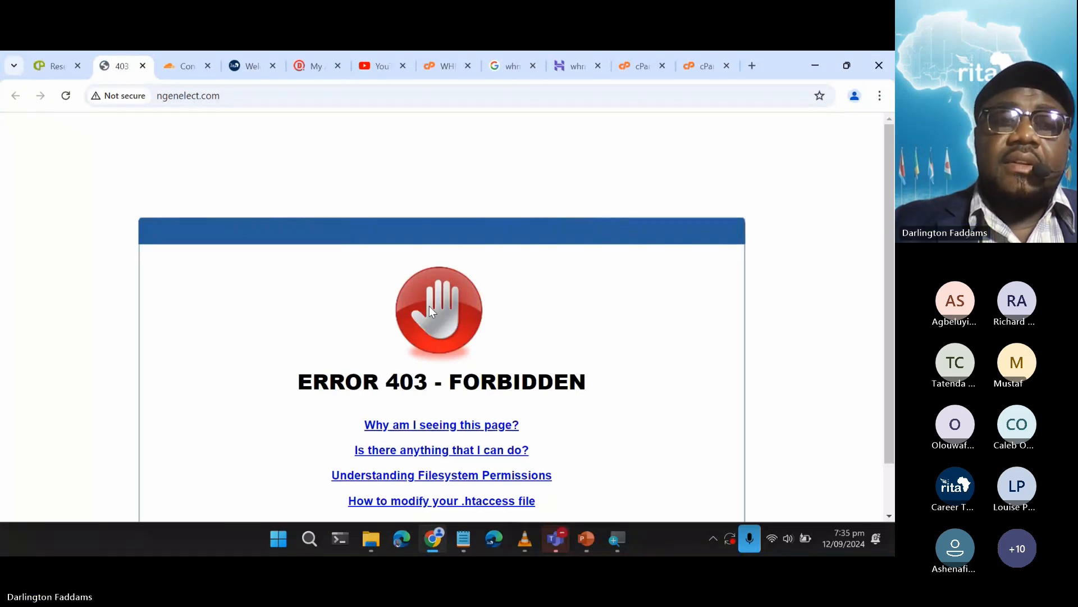
pyautogui.scroll(-1, 429, 305)
pyautogui.scroll(-2, 429, 306)
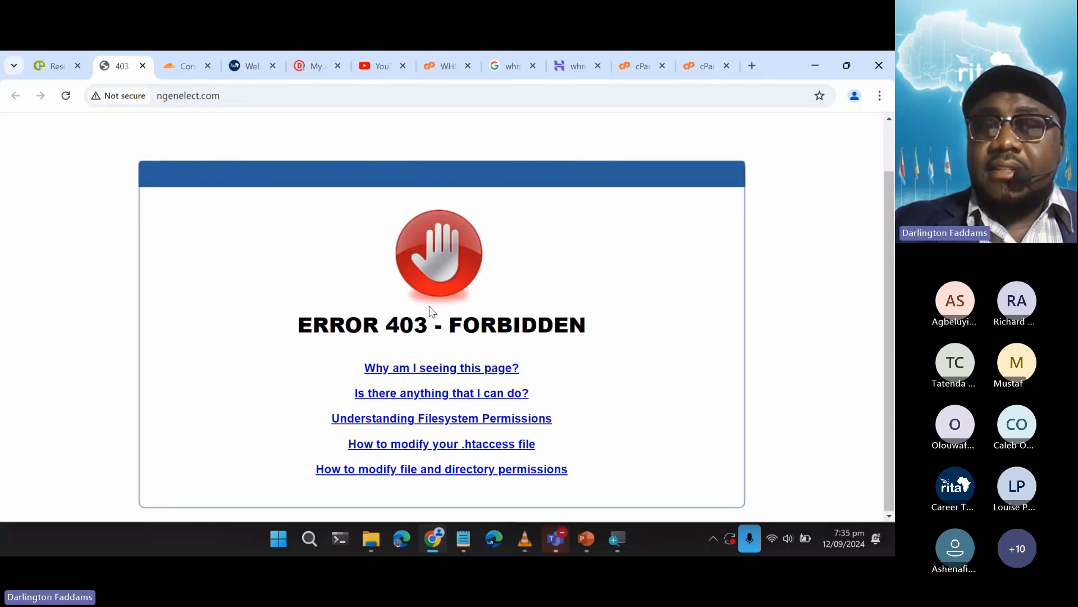
pyautogui.scroll(3, 429, 306)
pyautogui.scroll(-3, 429, 305)
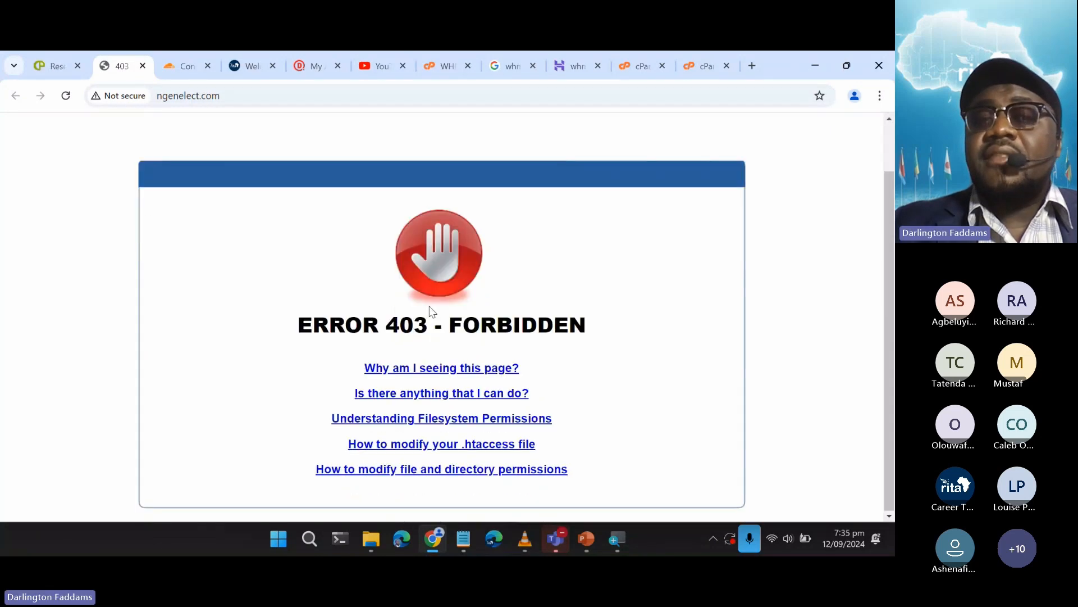
pyautogui.scroll(3, 429, 306)
pyautogui.scroll(-3, 429, 305)
pyautogui.scroll(3, 430, 305)
pyautogui.scroll(-3, 429, 305)
pyautogui.scroll(3, 429, 306)
pyautogui.scroll(-3, 429, 306)
pyautogui.scroll(3, 429, 306)
pyautogui.scroll(-3, 429, 305)
pyautogui.scroll(3, 429, 306)
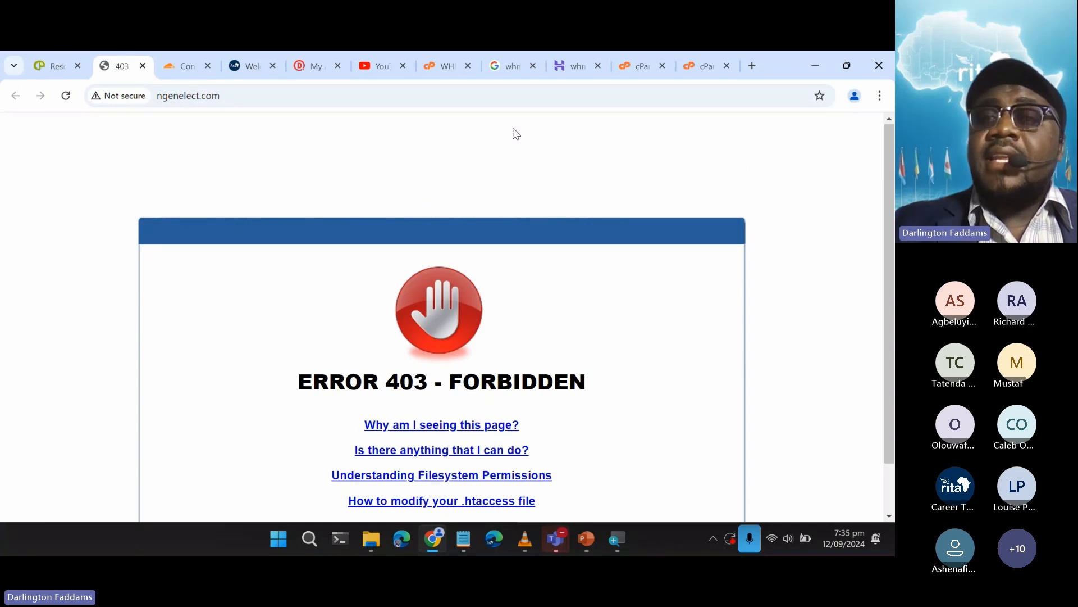
# Compare the 403 page against File Manager's public_html, which holds only cgi-bin
pyautogui.click(697, 70)
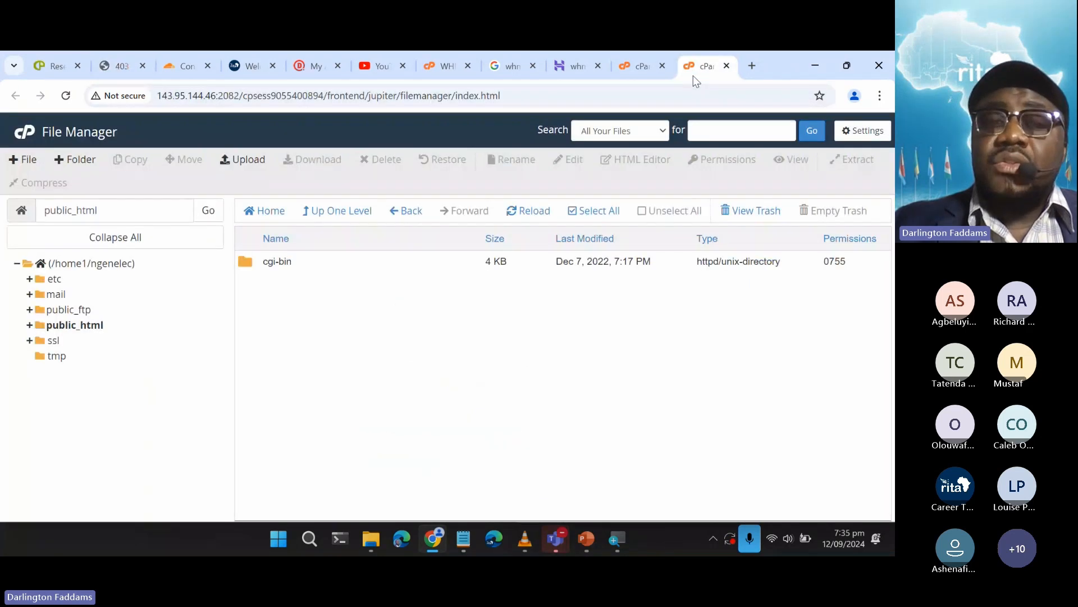
pyautogui.click(279, 265)
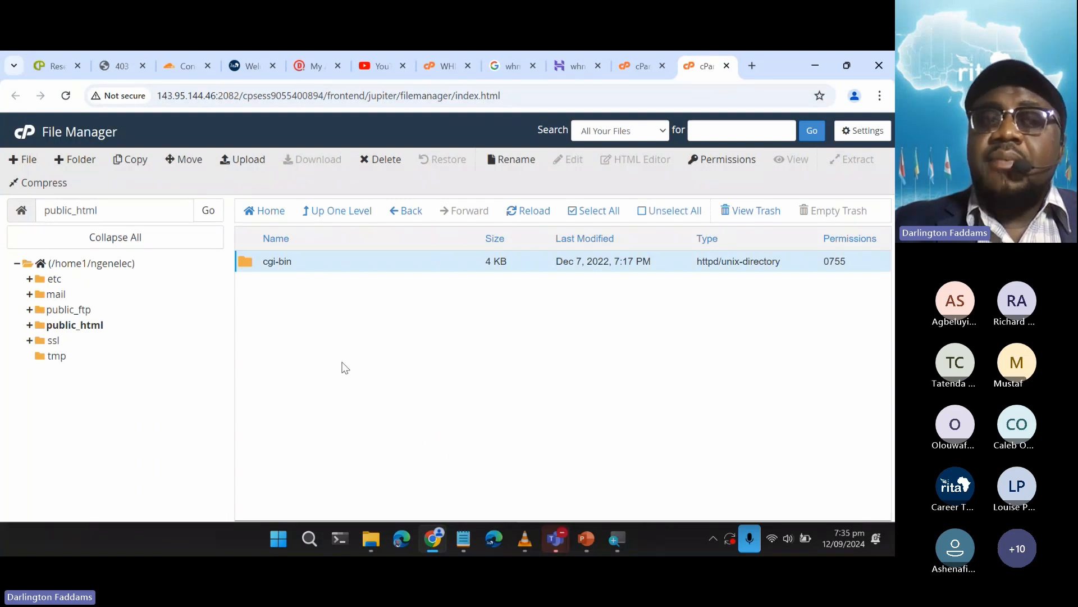
pyautogui.moveTo(121, 65); pyautogui.dragTo(683, 85)
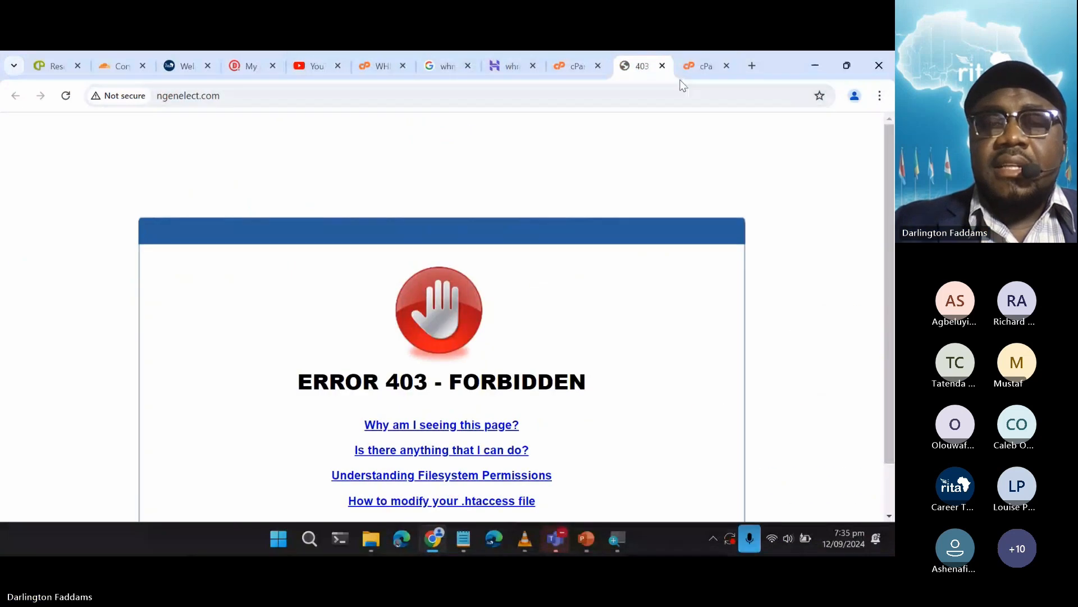
pyautogui.click(703, 64)
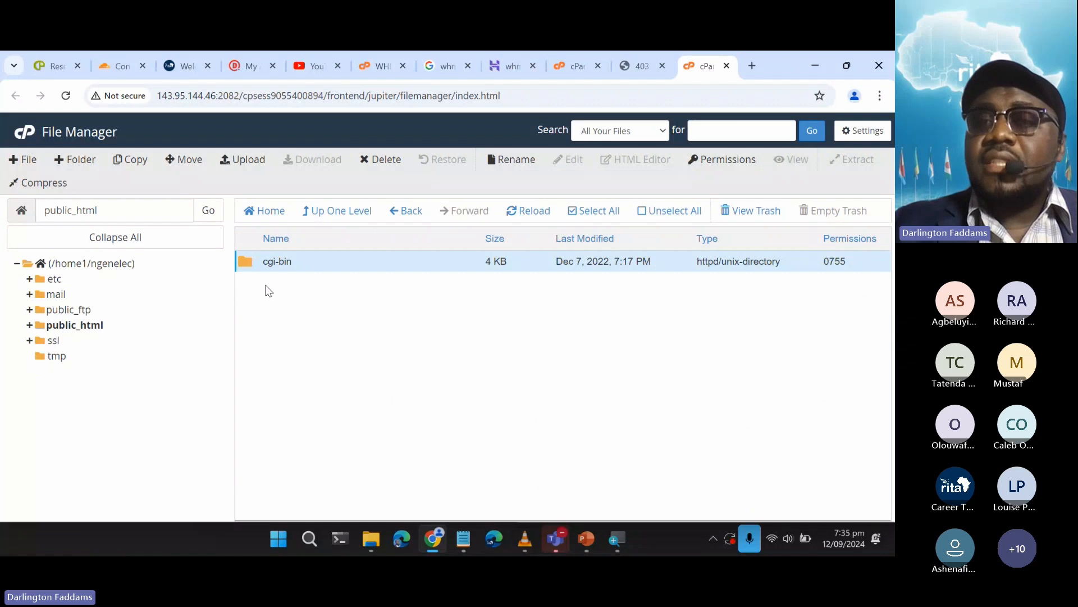
pyautogui.click(638, 74)
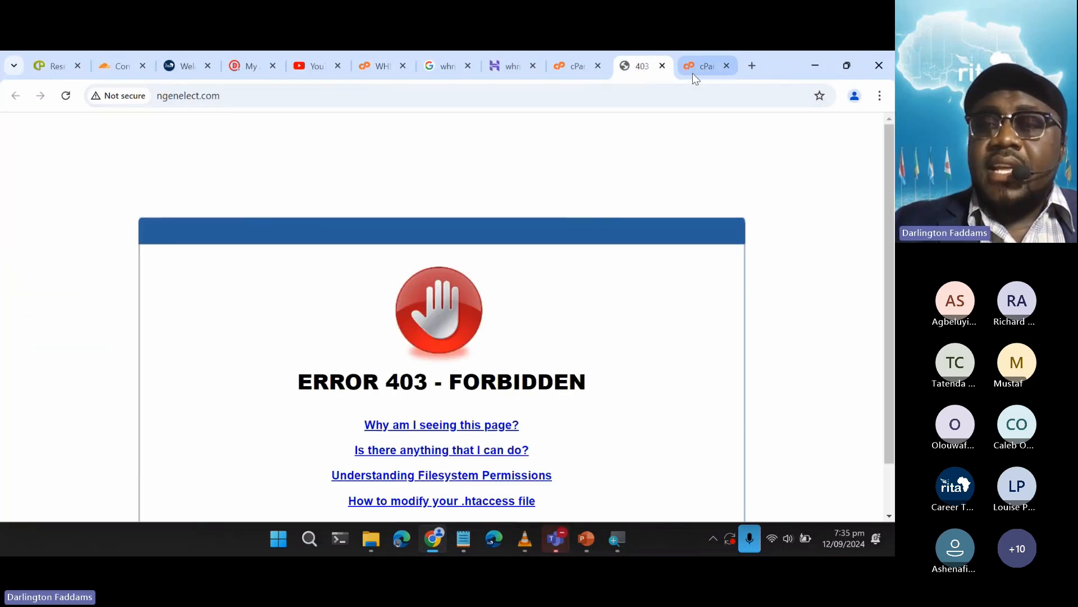
pyautogui.moveTo(698, 62)
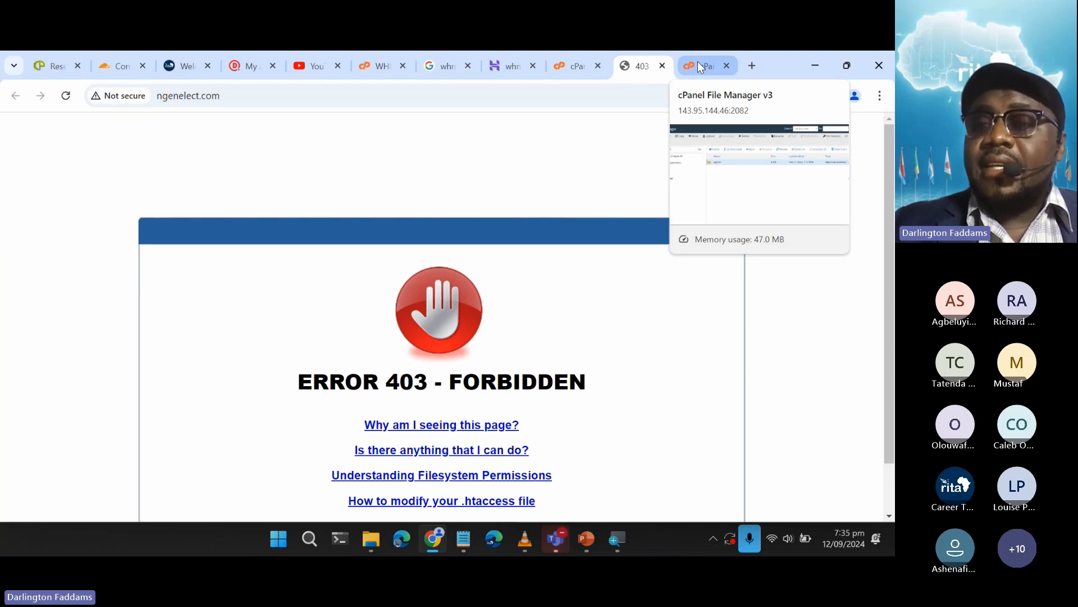
pyautogui.scroll(-1, 508, 362)
pyautogui.scroll(1, 508, 363)
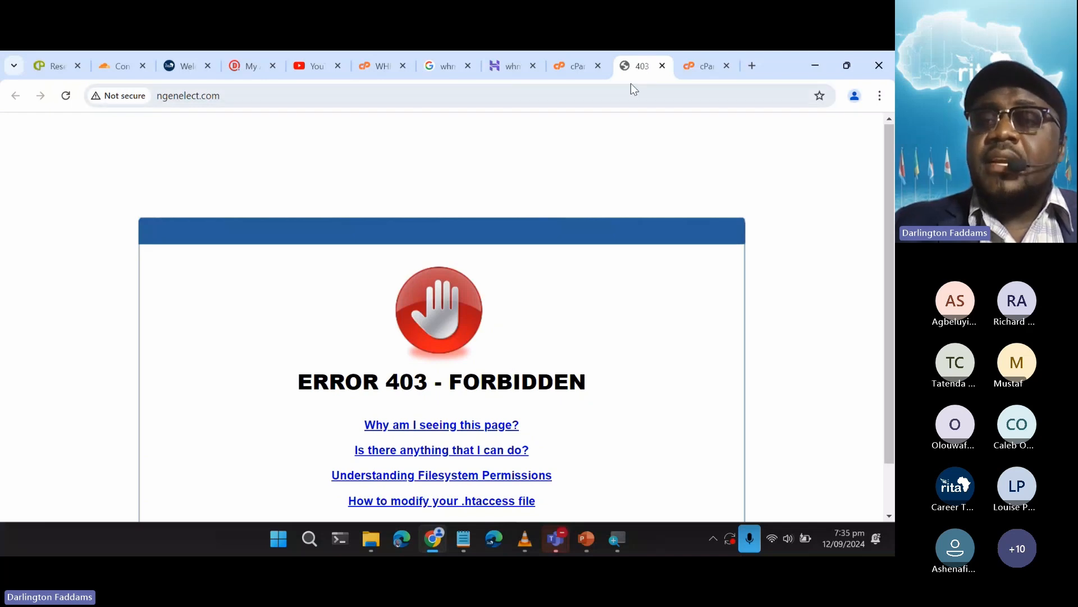
pyautogui.click(691, 66)
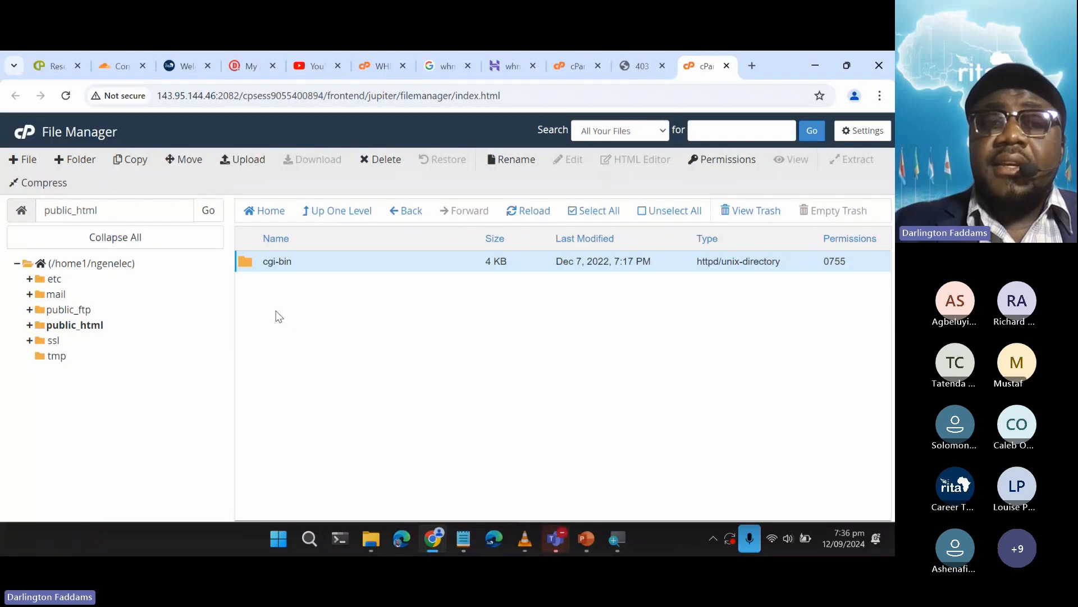
# Upload contactus.html, index.html and services.html from the fashionsense folder into /public_html
pyautogui.click(251, 162)
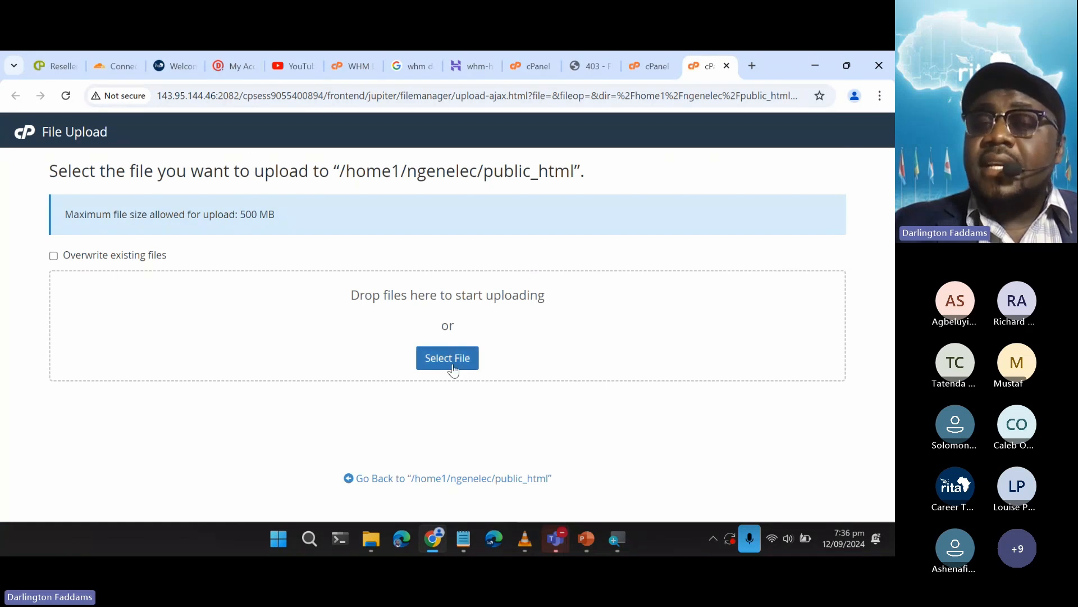
pyautogui.click(372, 540)
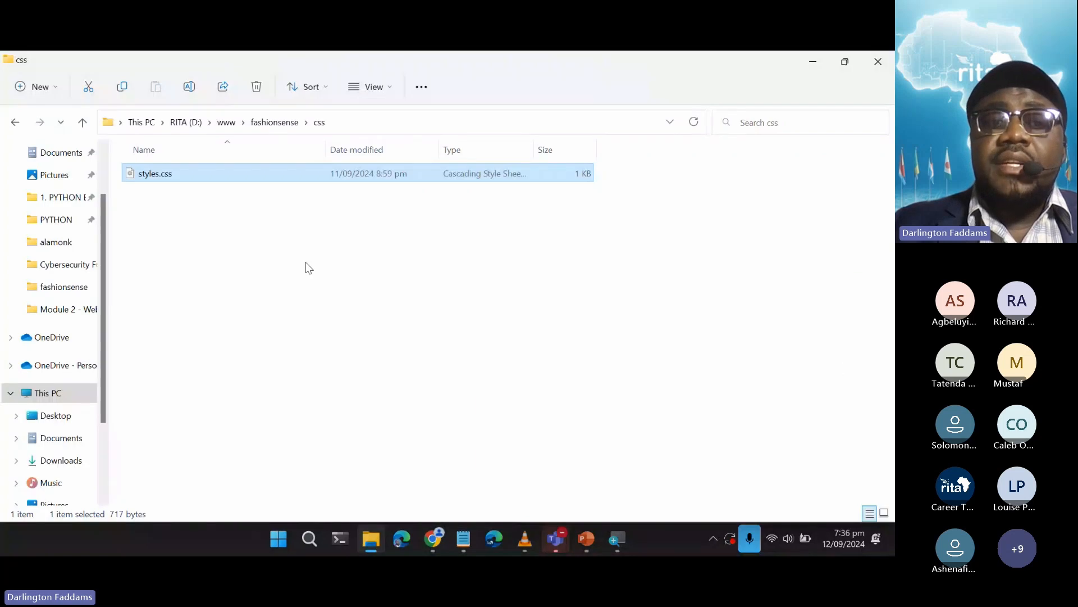
pyautogui.click(280, 118)
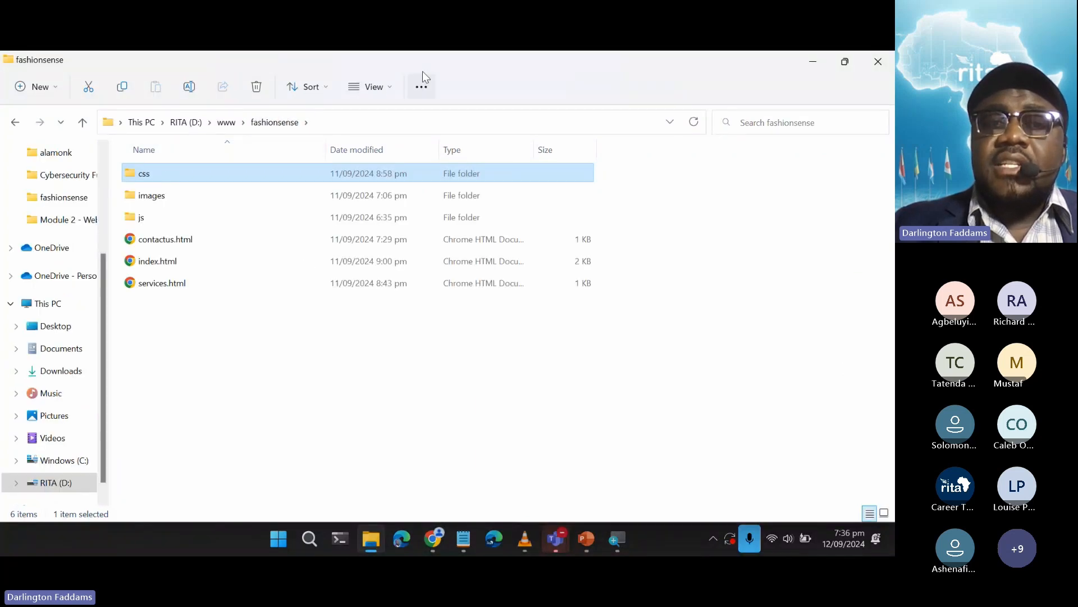
pyautogui.moveTo(450, 63); pyautogui.dragTo(820, 145)
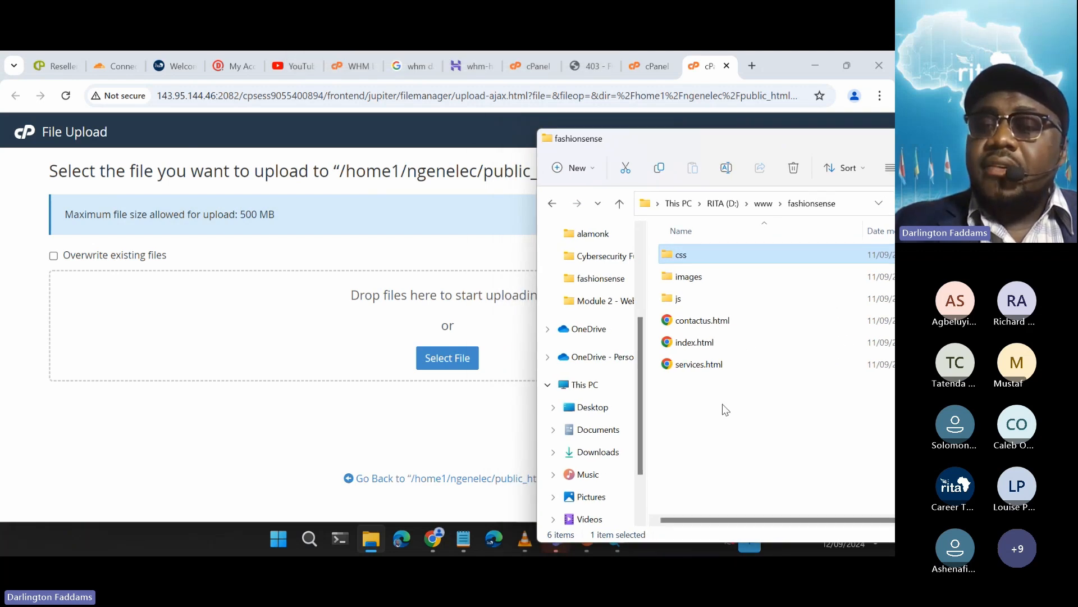
pyautogui.moveTo(726, 410); pyautogui.dragTo(385, 302)
pyautogui.scroll(-2, 383, 300)
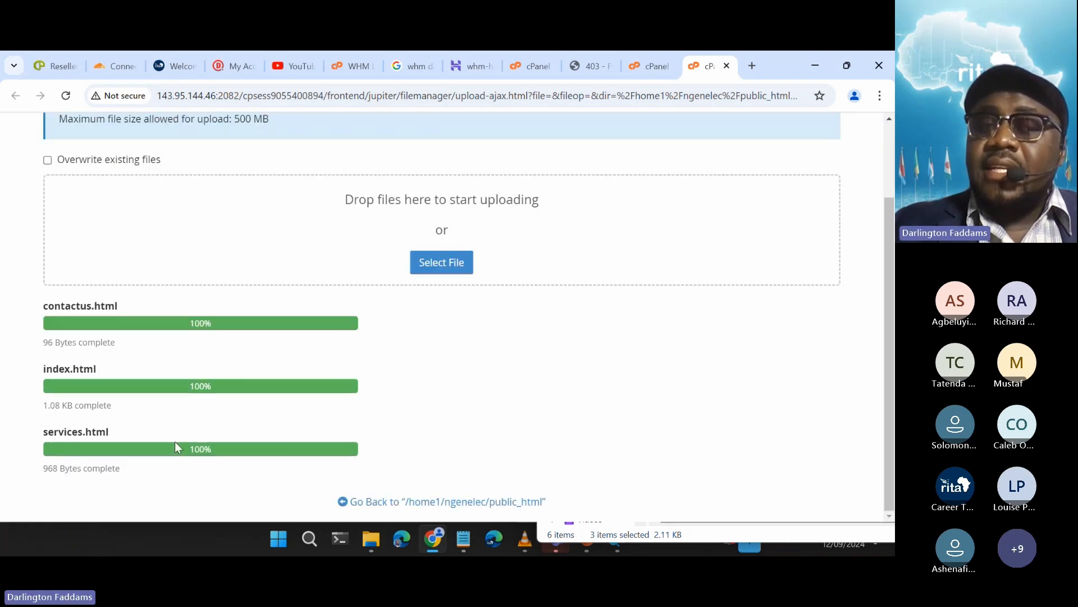
pyautogui.scroll(2, 174, 442)
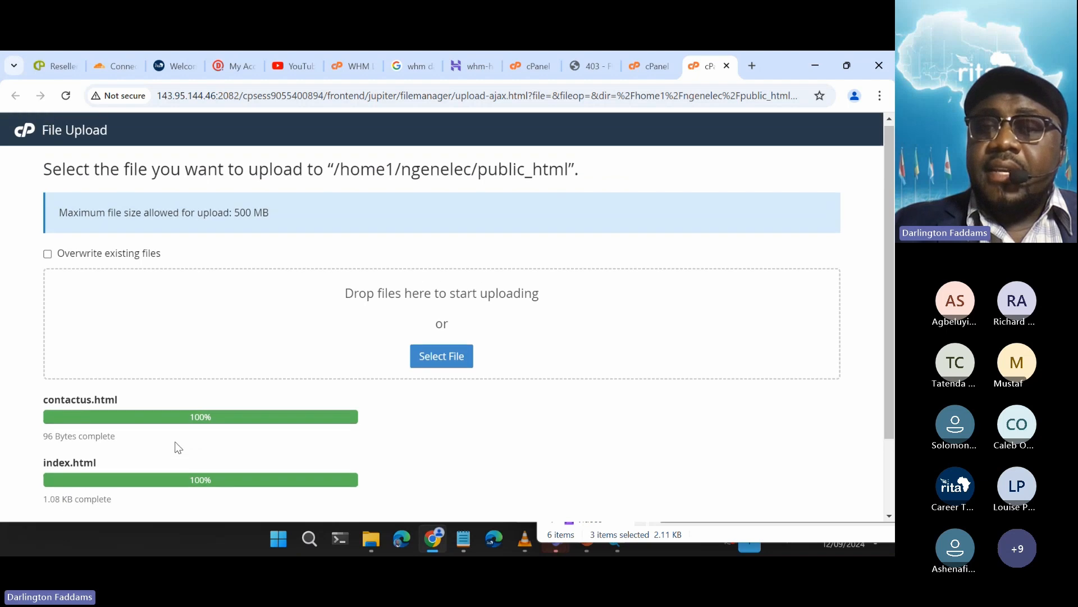
pyautogui.moveTo(473, 175); pyautogui.dragTo(577, 168)
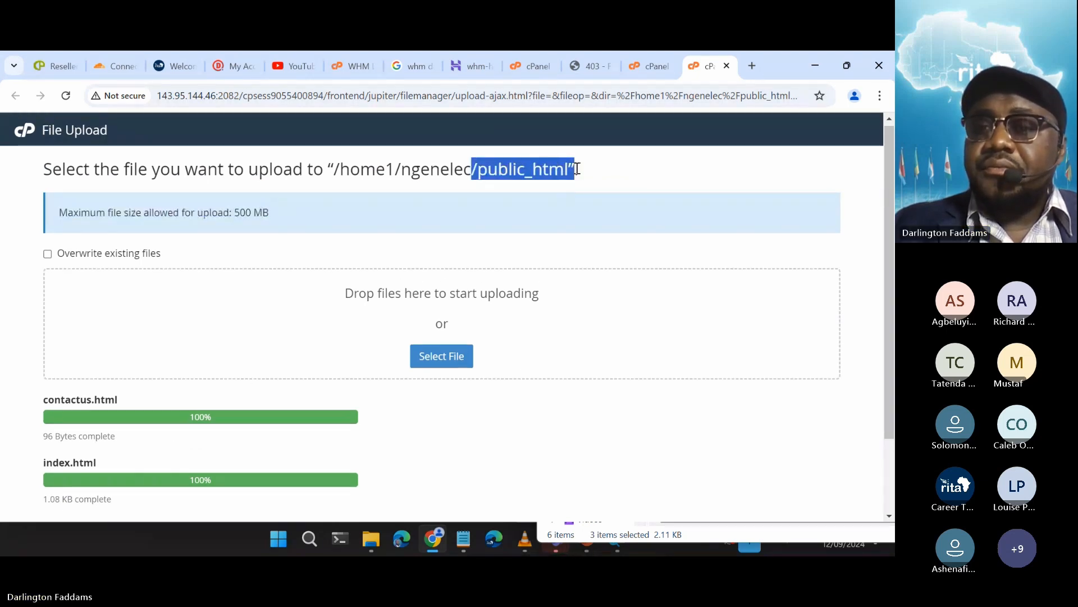
pyautogui.click(593, 72)
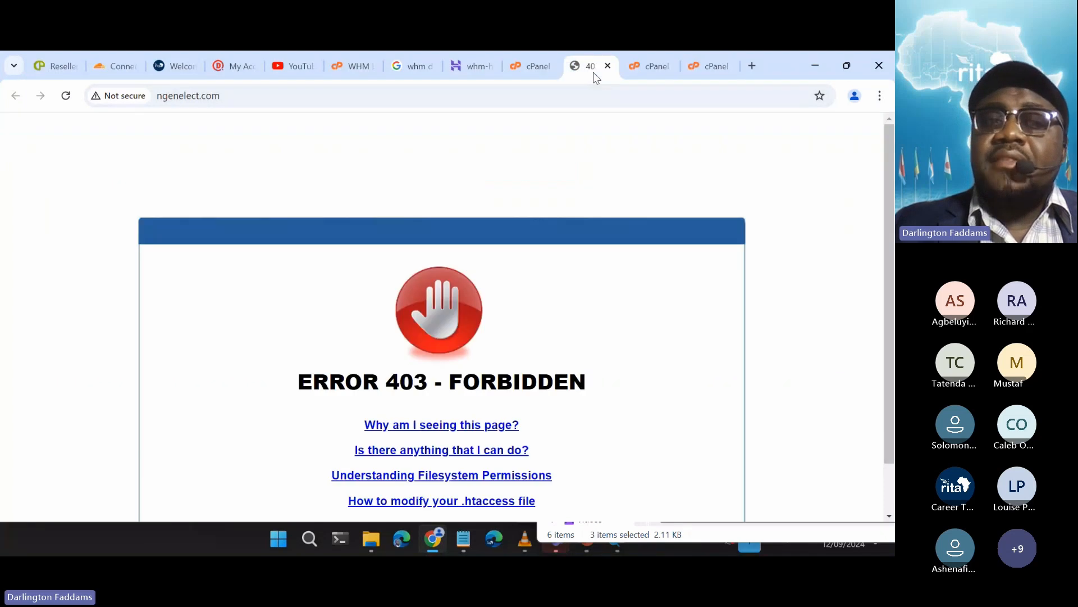
# Reload ngenelect.com and review the 'Welcome to Fashion Sense' homepage, images still missing
pyautogui.click(69, 100)
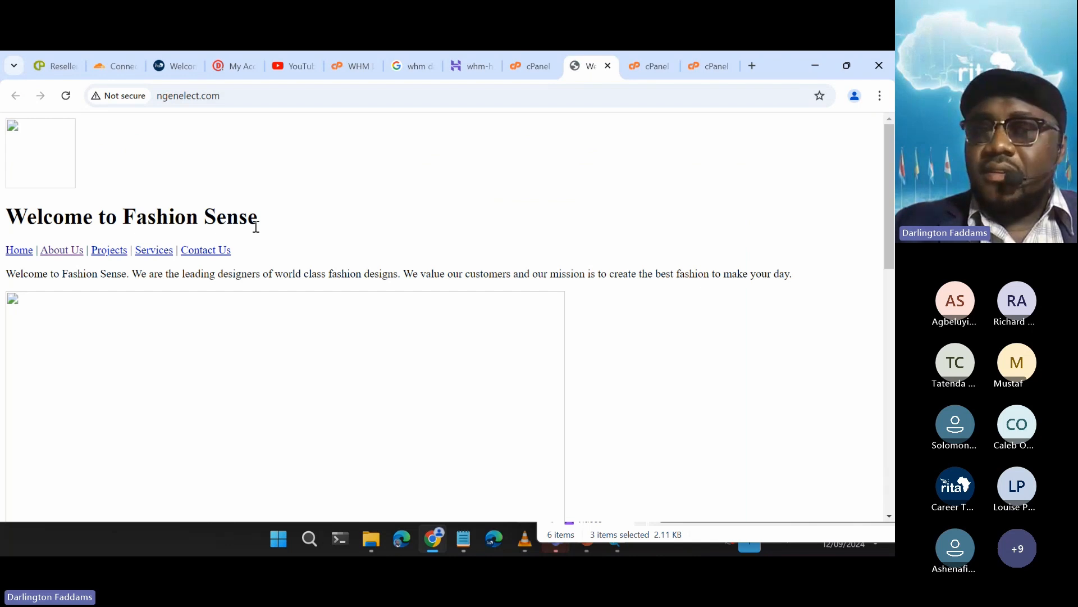
pyautogui.scroll(-5, 339, 328)
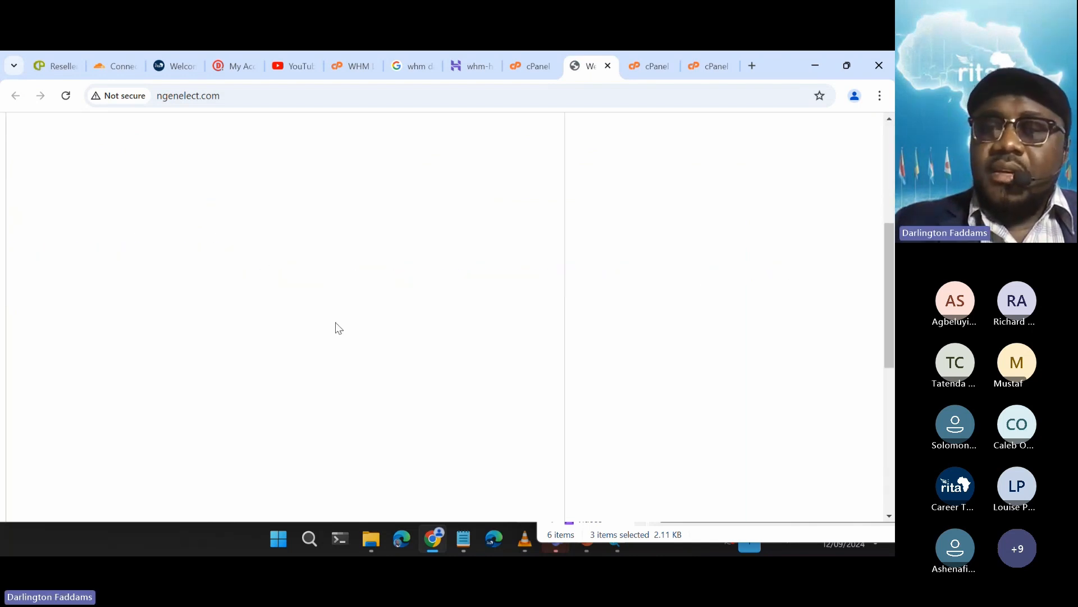
pyautogui.scroll(-7, 339, 328)
pyautogui.scroll(5, 339, 328)
pyautogui.scroll(7, 339, 328)
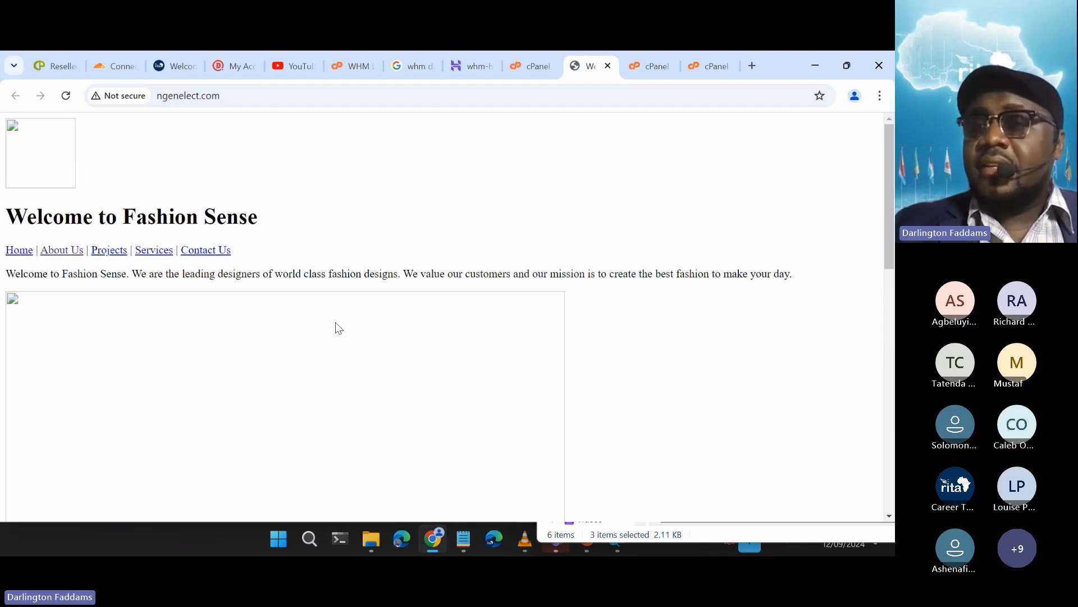
pyautogui.click(705, 71)
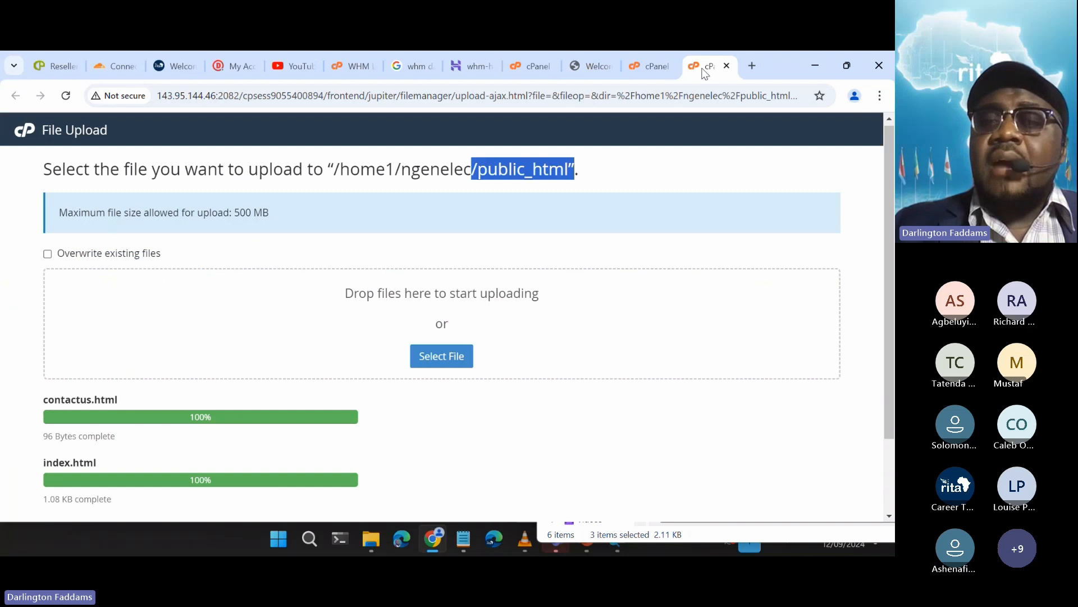
# Refresh public_html so it lists contactus.html, index.html and services.html beside cgi-bin
pyautogui.click(650, 66)
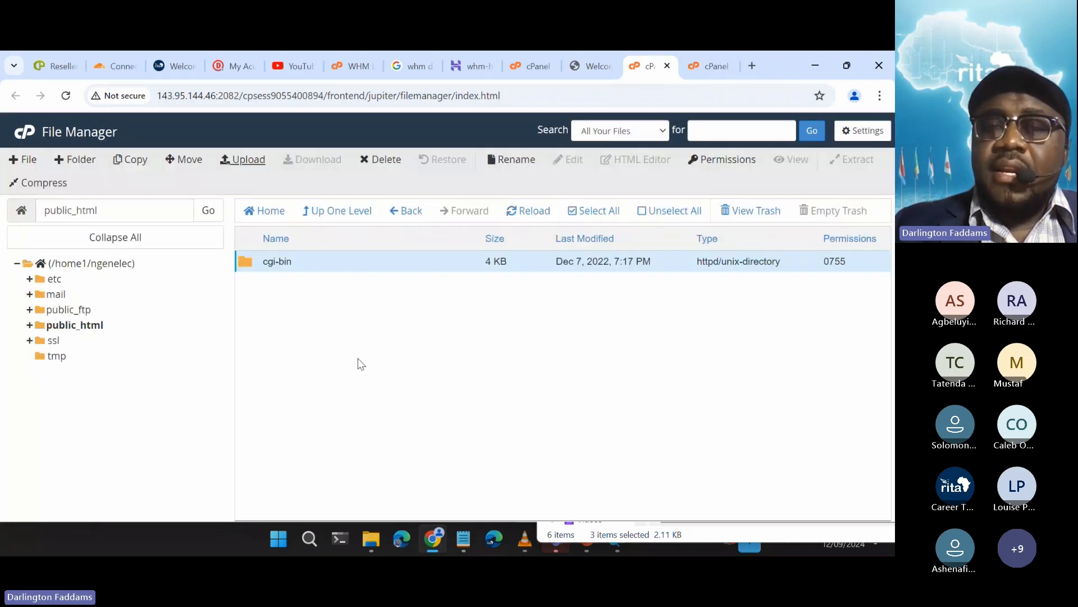
pyautogui.click(548, 216)
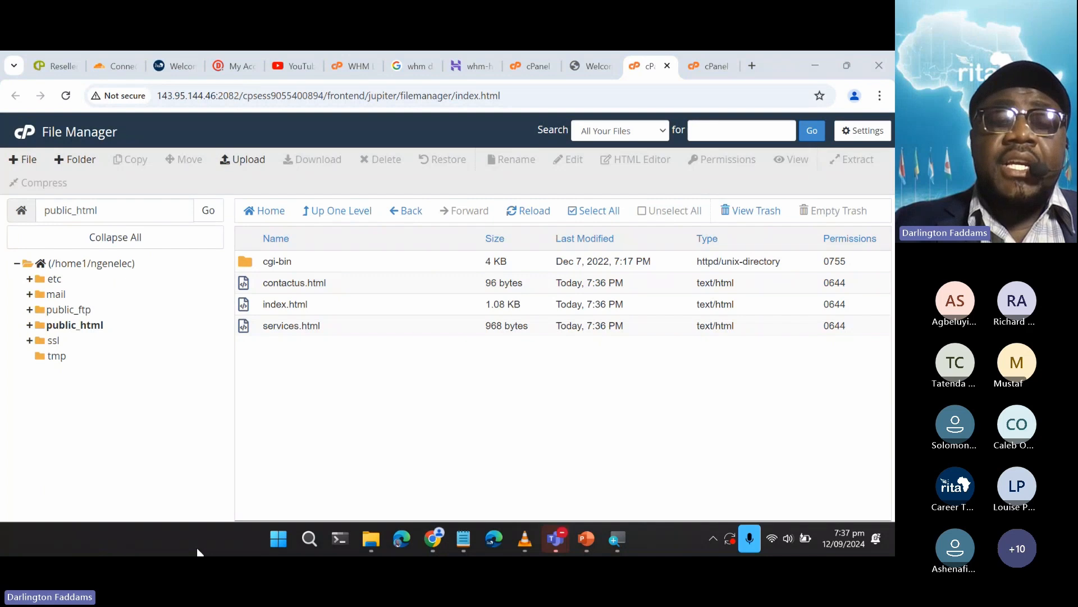
pyautogui.click(329, 455)
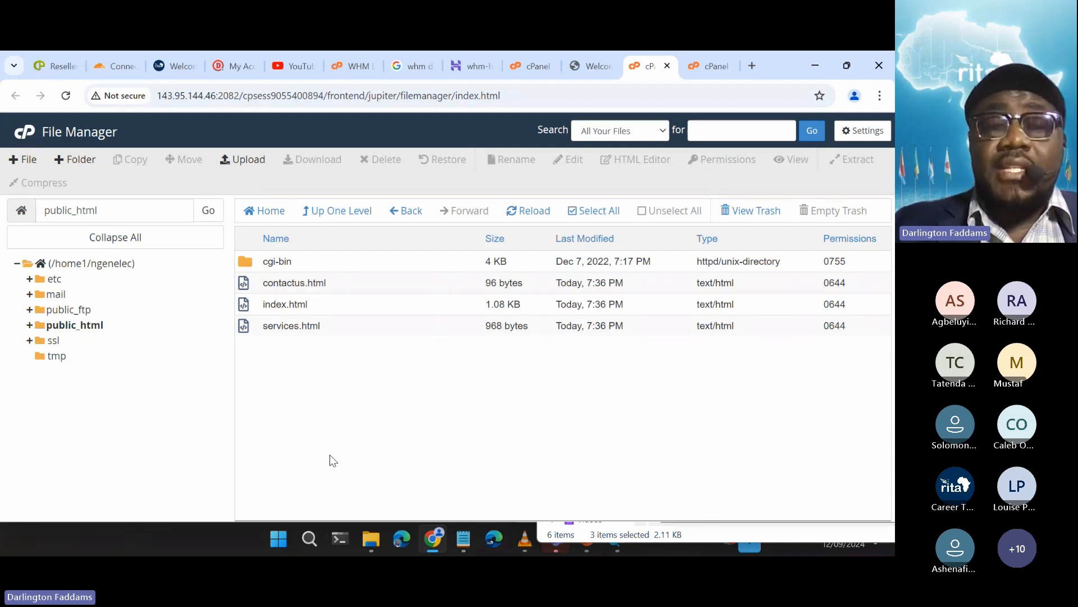
# Search the Start menu for 'win' and launch WinSCP from Best match
pyautogui.click(276, 543)
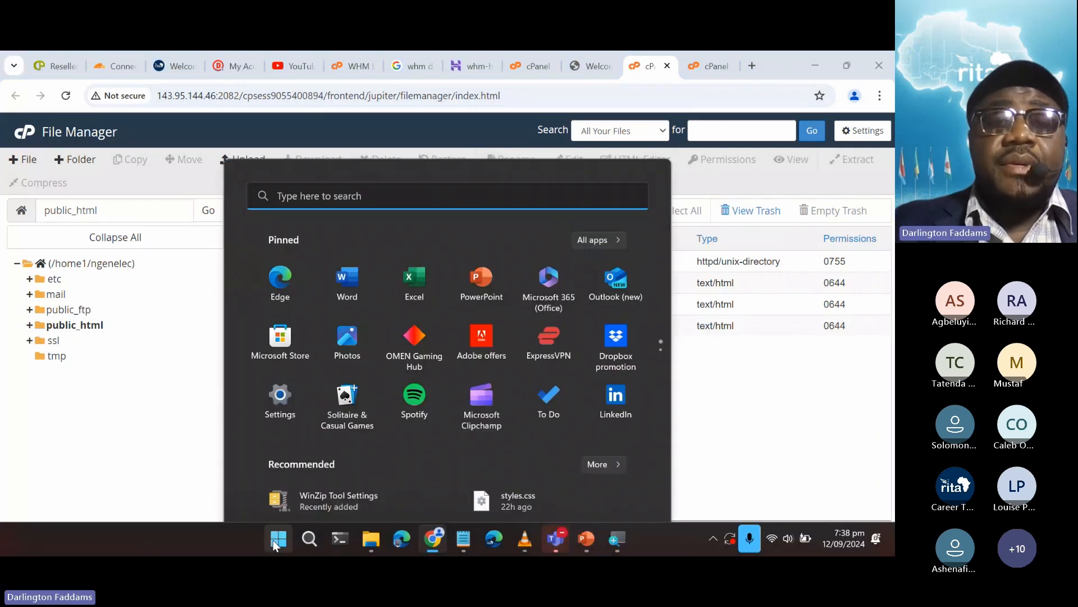
pyautogui.write('win')
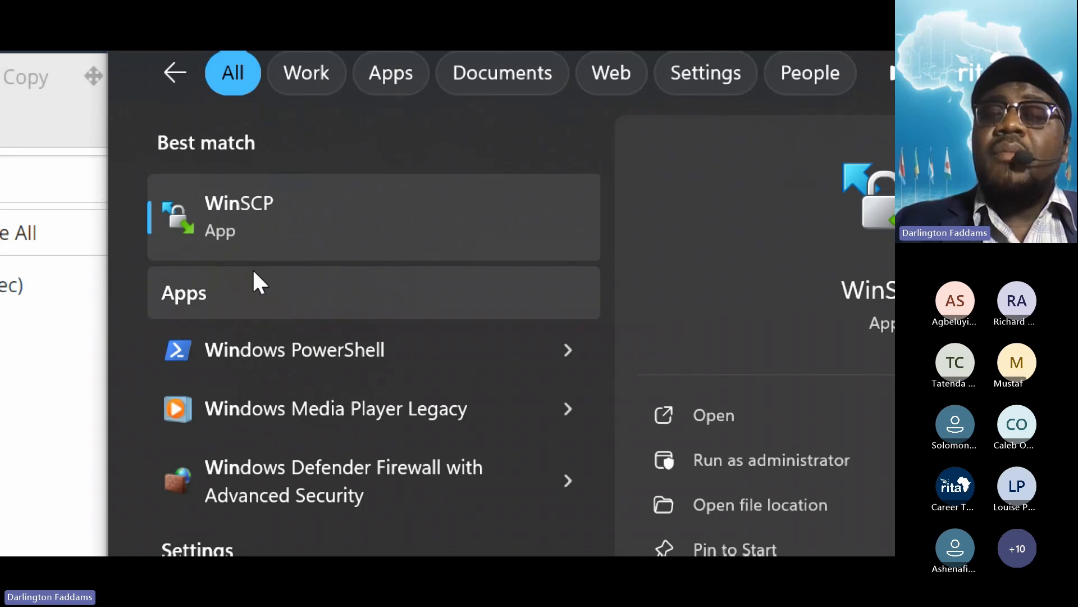
pyautogui.click(271, 219)
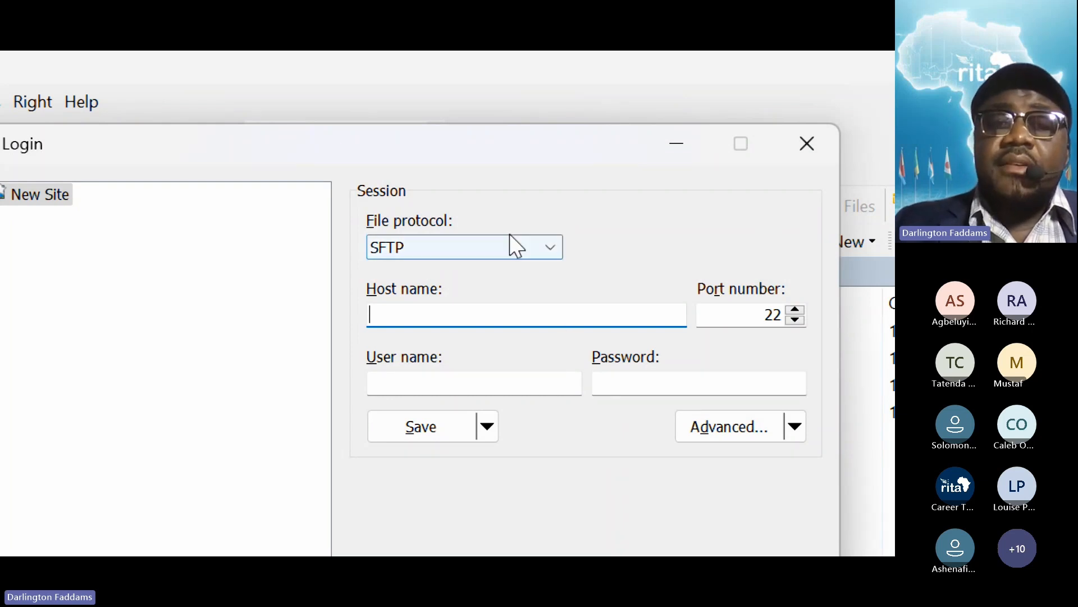
# Cycle the file protocol through FTP, SCP and SFTP, ending on FTP
pyautogui.click(517, 246)
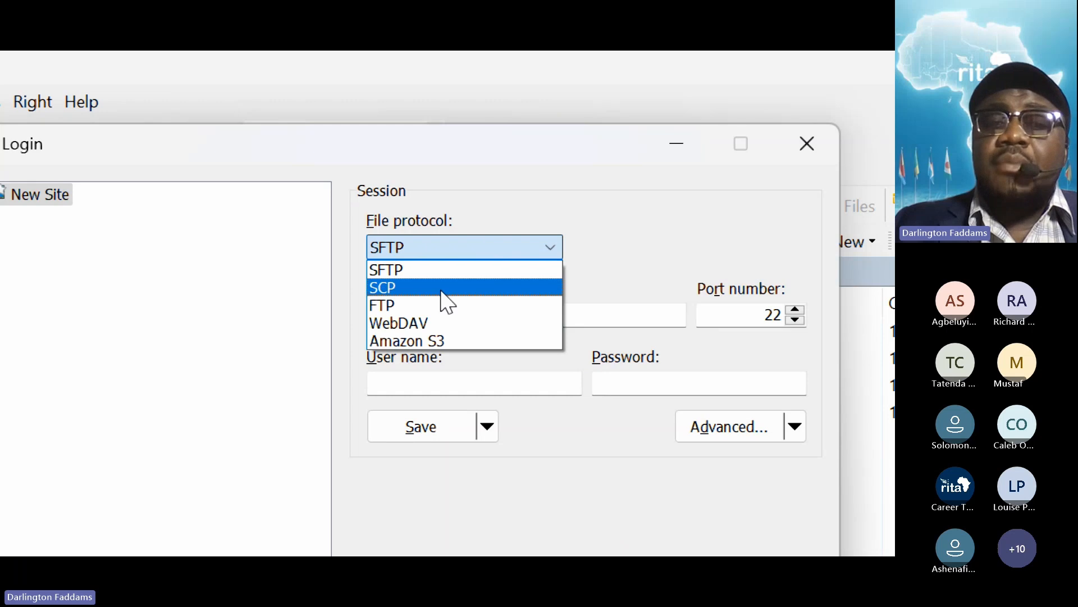
pyautogui.click(422, 306)
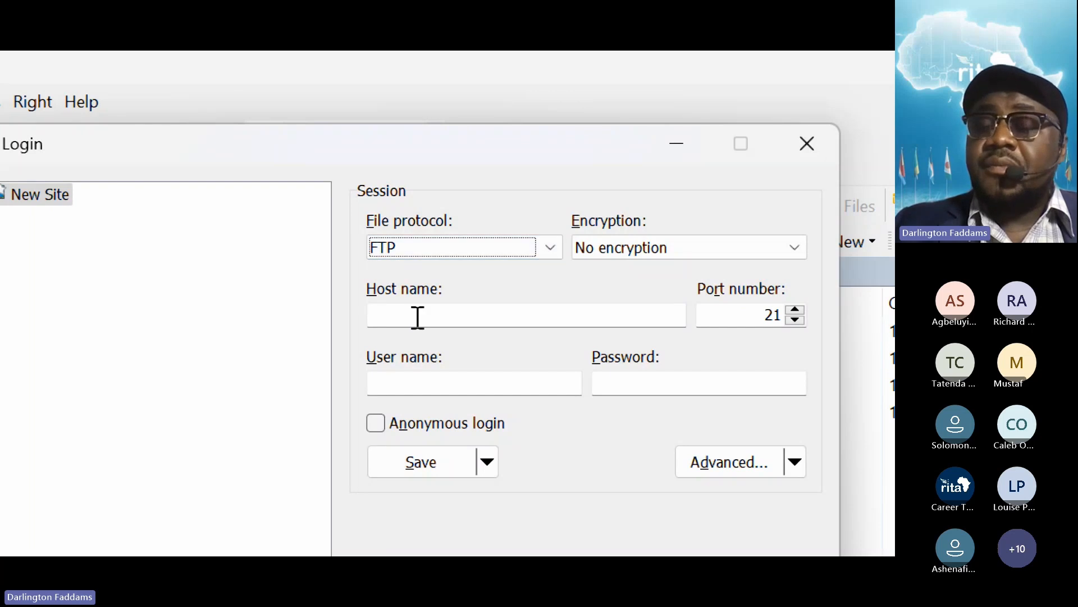
pyautogui.click(443, 252)
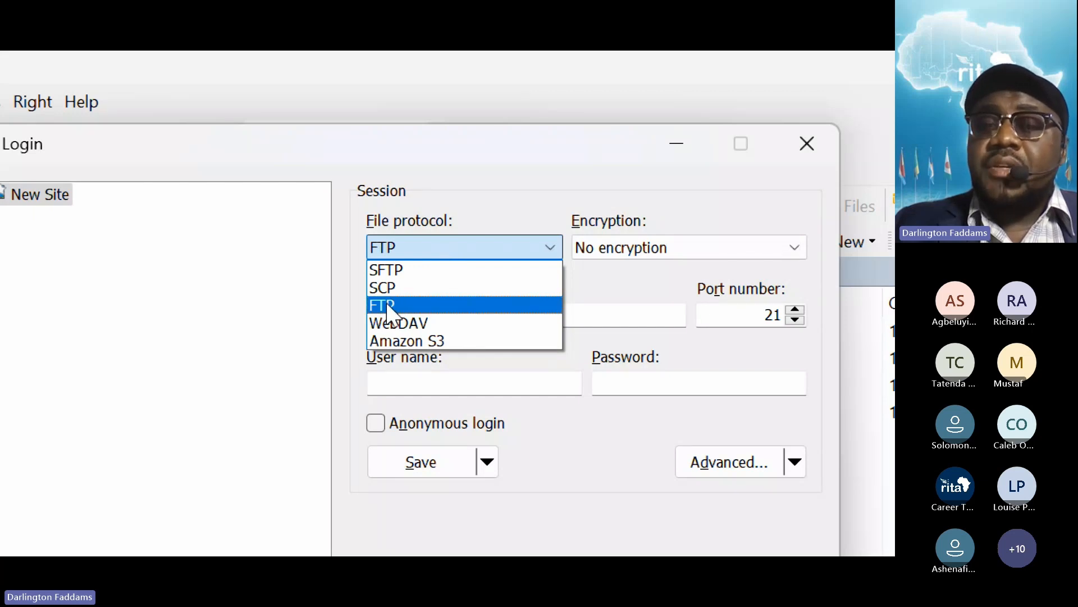
pyautogui.click(390, 287)
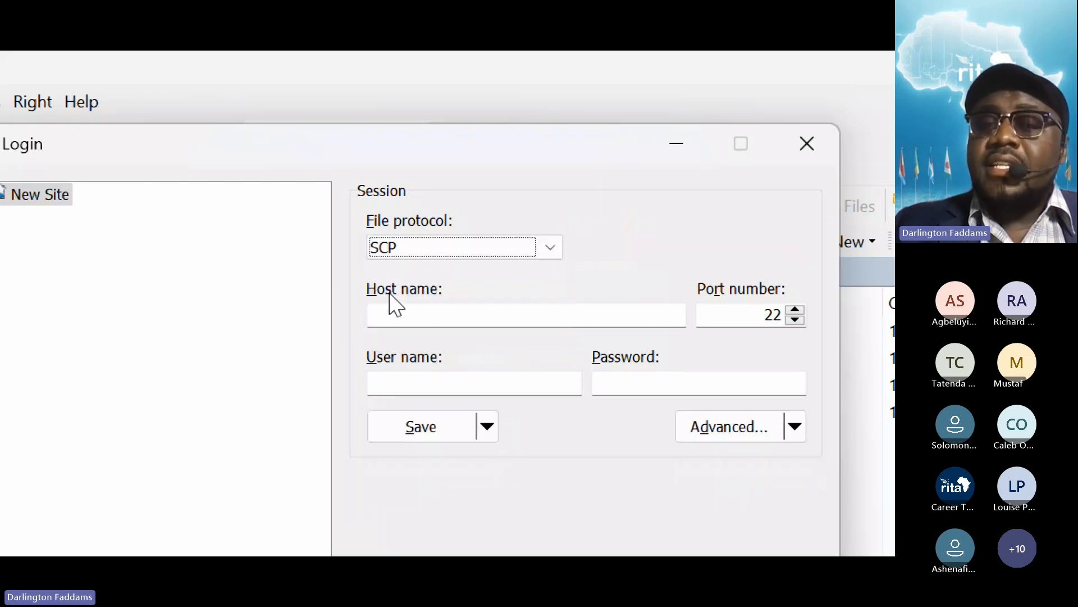
pyautogui.click(418, 254)
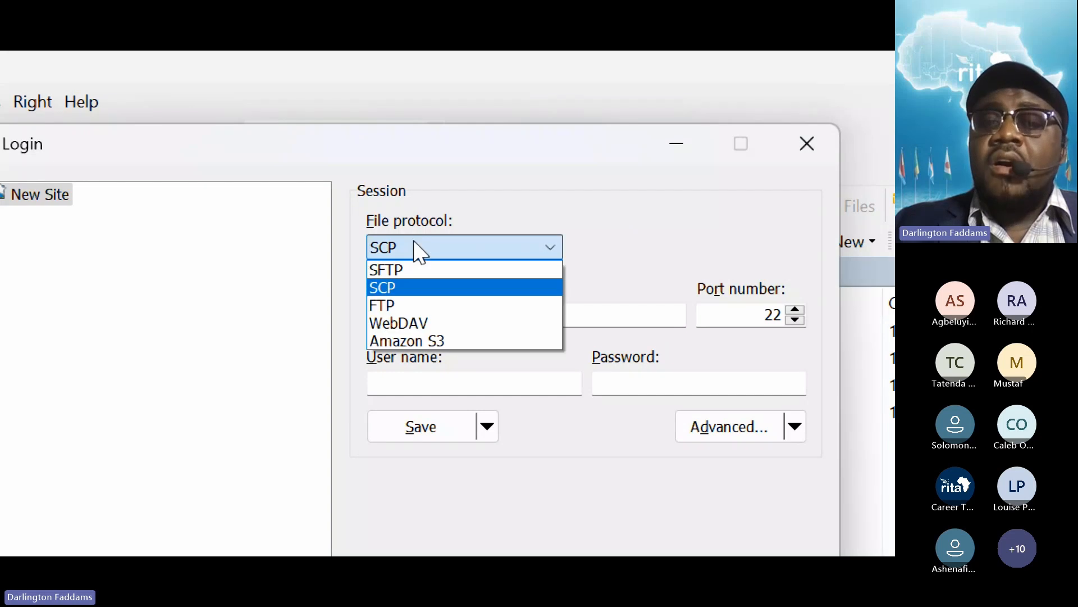
pyautogui.click(400, 270)
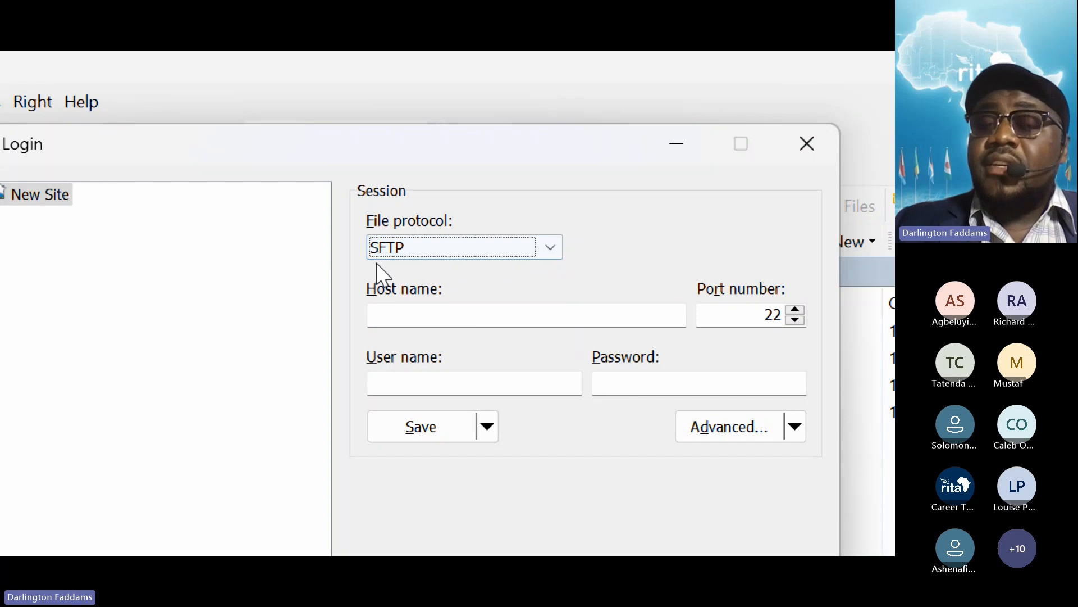
pyautogui.click(393, 251)
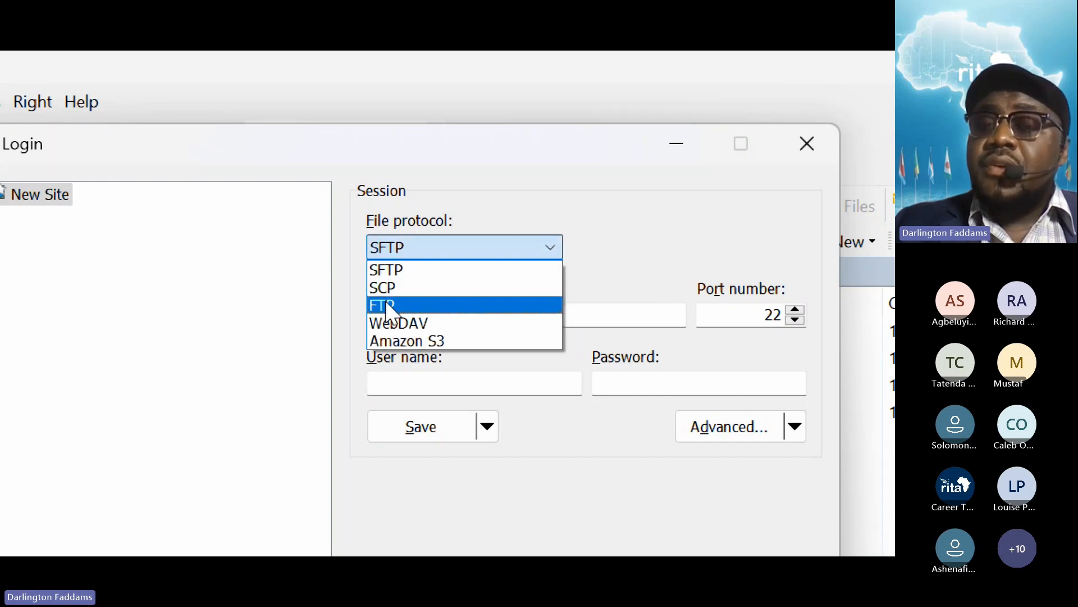
pyautogui.click(392, 308)
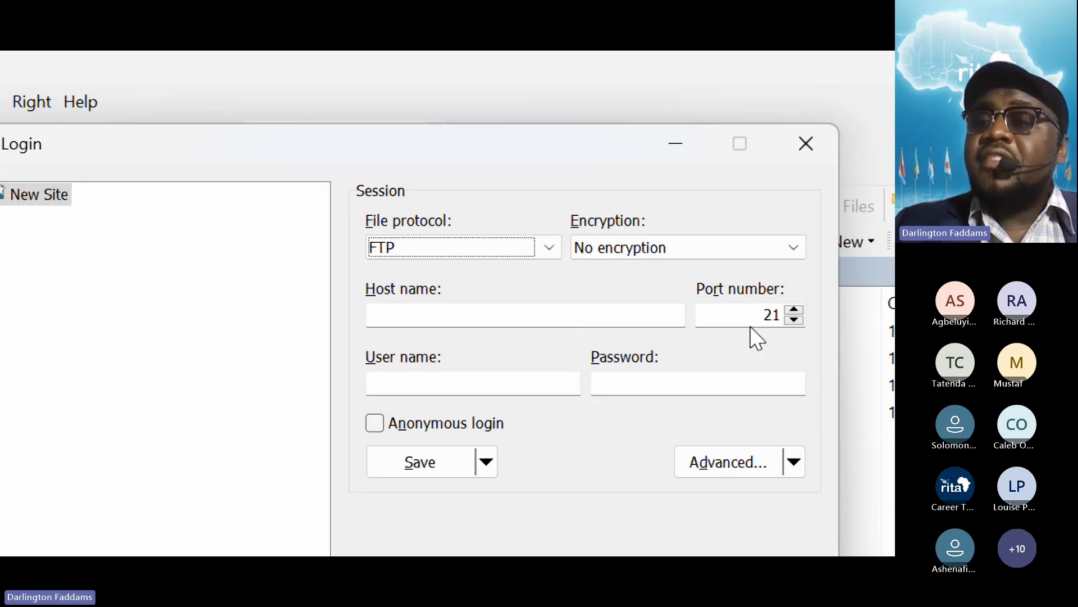
# Recheck SFTP, then keep FTP with no encryption on port 21
pyautogui.moveTo(761, 316); pyautogui.dragTo(815, 331)
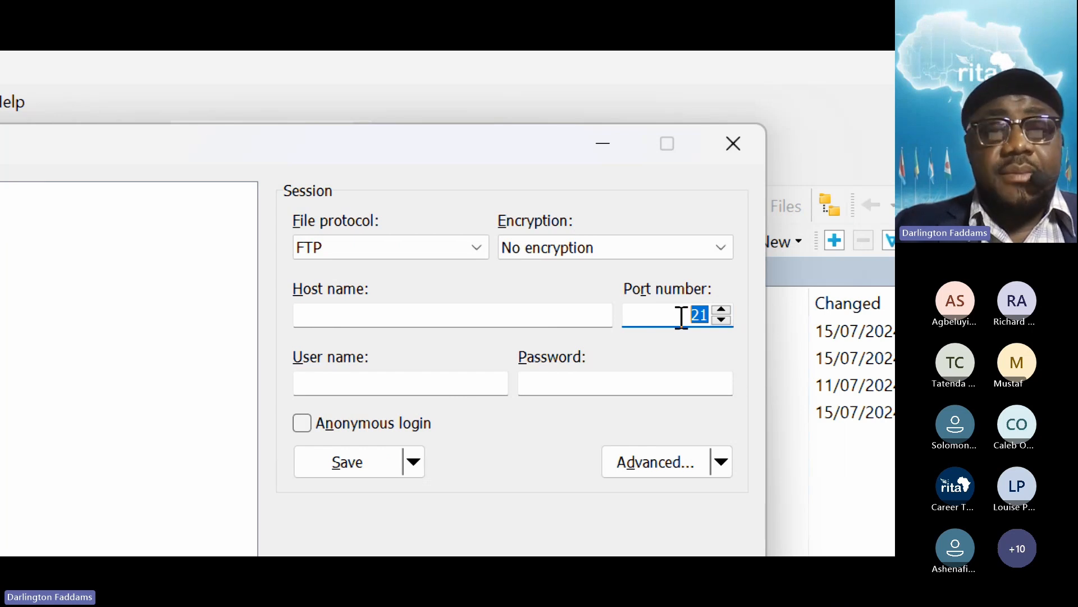
pyautogui.click(387, 254)
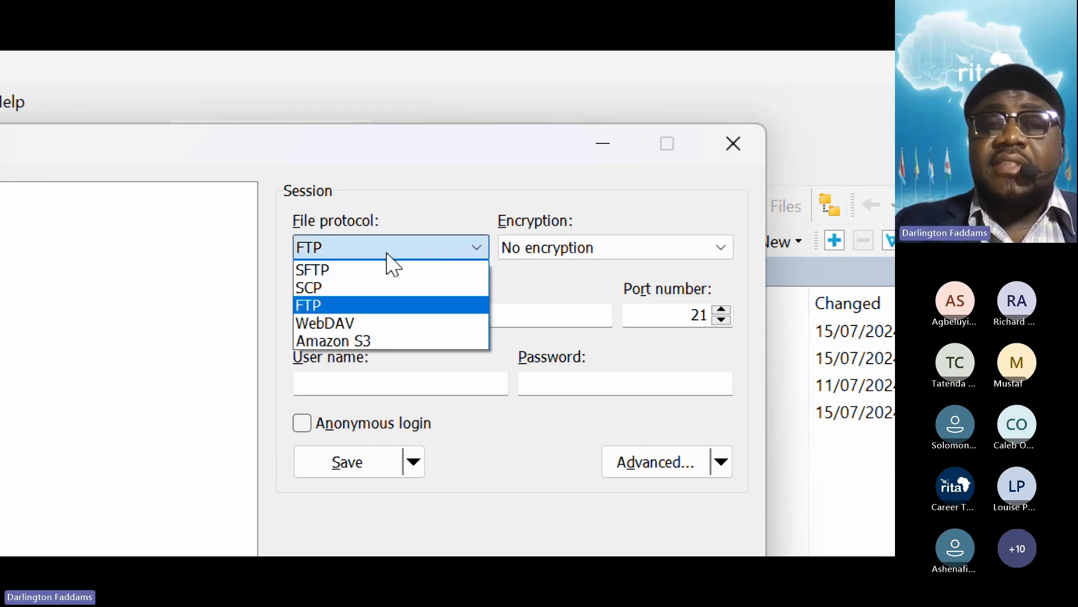
pyautogui.click(368, 272)
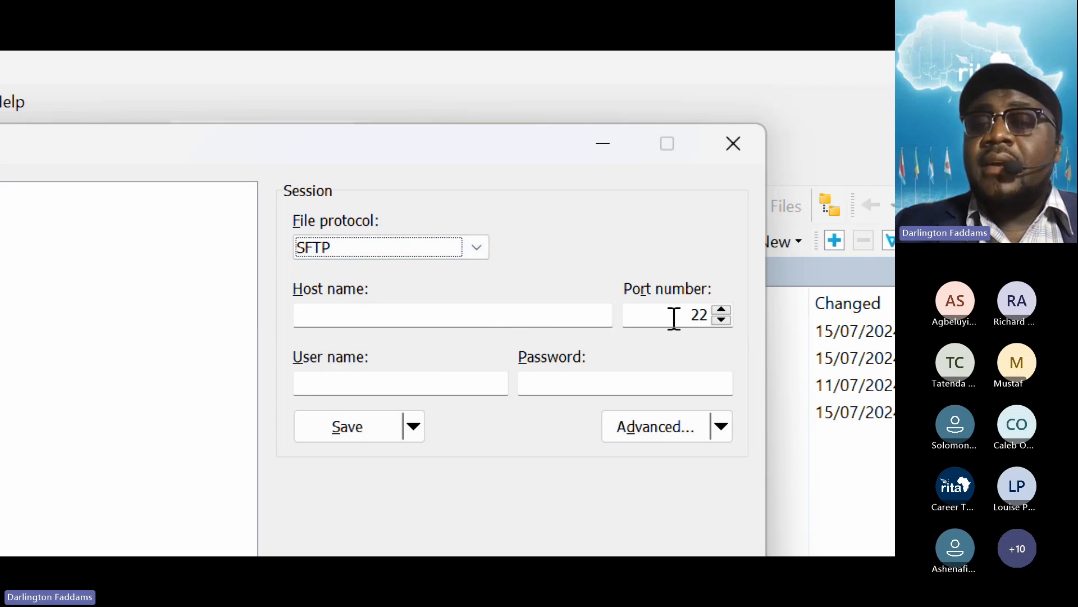
pyautogui.click(477, 248)
pyautogui.click(364, 306)
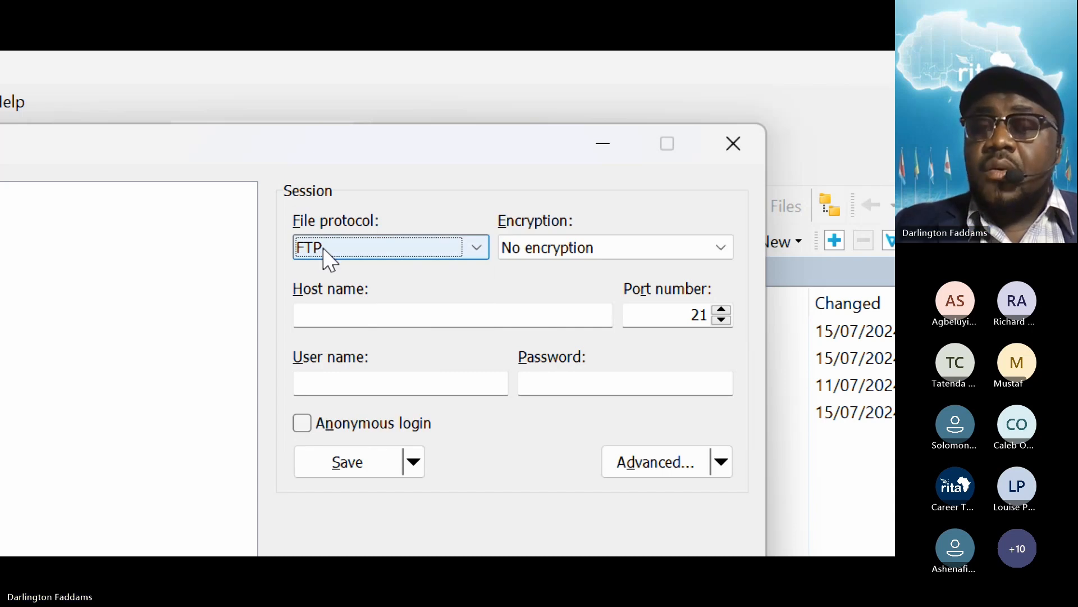
pyautogui.click(323, 317)
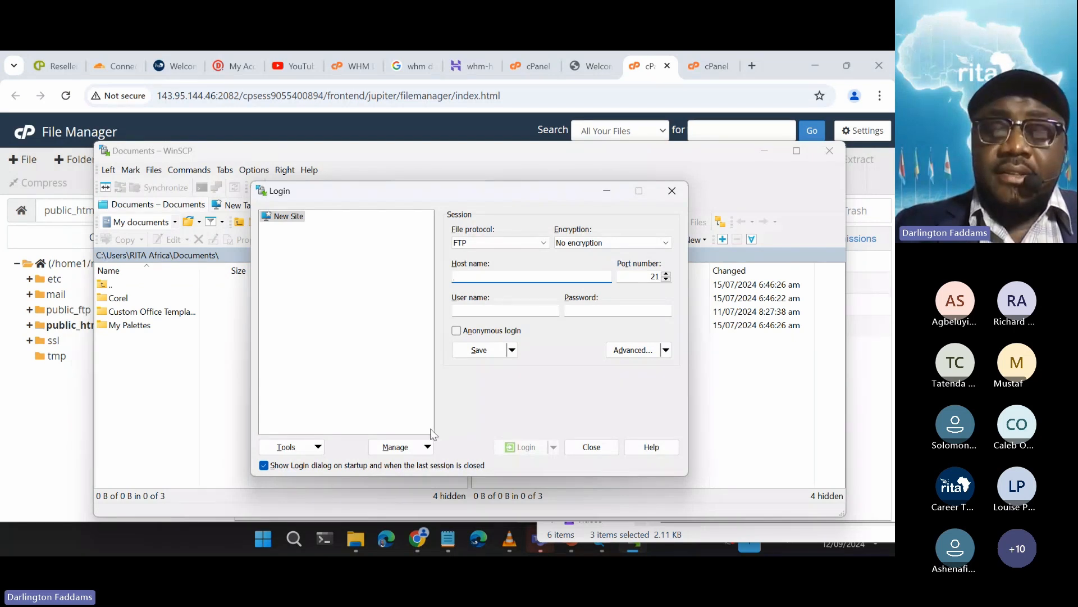
# Copy the account's IP 143.95.144.46 into WinSCP's Host name field
pyautogui.click(85, 68)
pyautogui.moveTo(342, 267); pyautogui.dragTo(401, 273)
pyautogui.hotkey('ctrl', 'c')
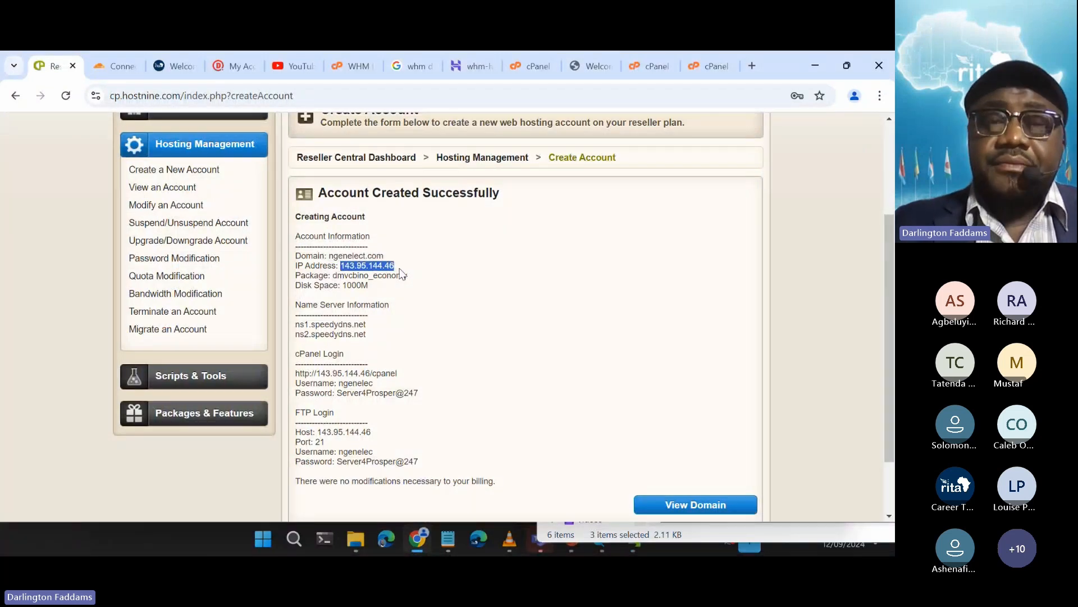
pyautogui.hotkey('alt', 'Tab')
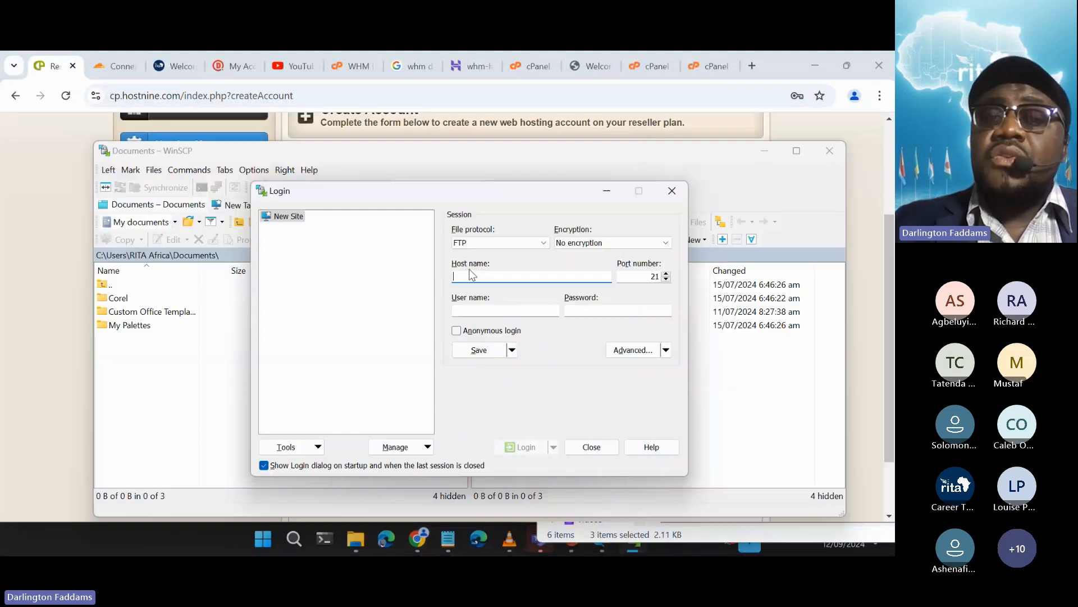
pyautogui.hotkey('ctrl', 'v')
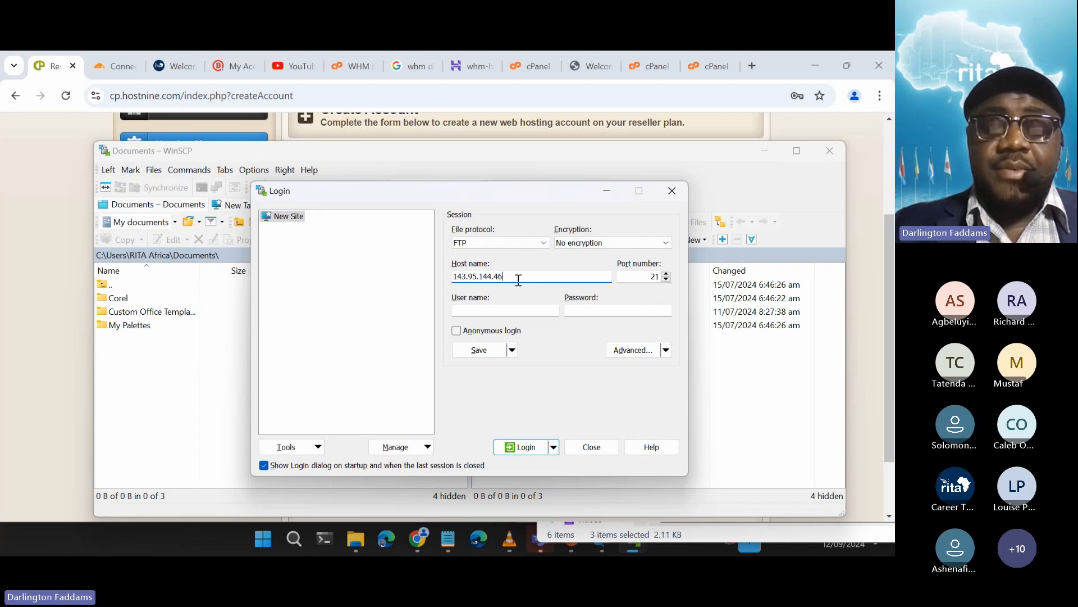
# Copy the FTP account's user name from Hostnine into WinSCP's User name field
pyautogui.hotkey('alt', 'Tab')
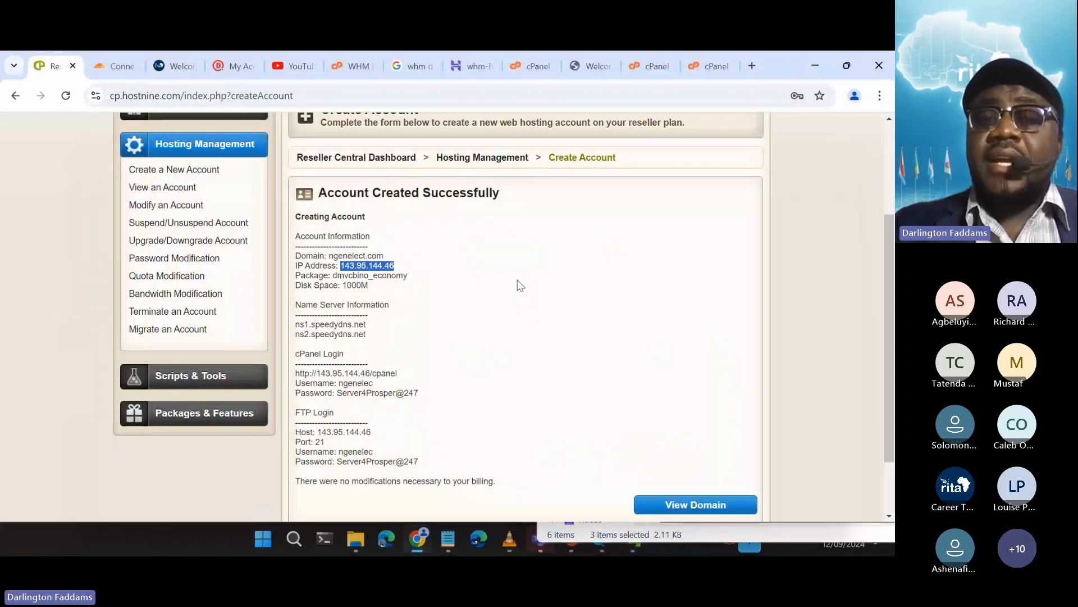
pyautogui.doubleClick(356, 382)
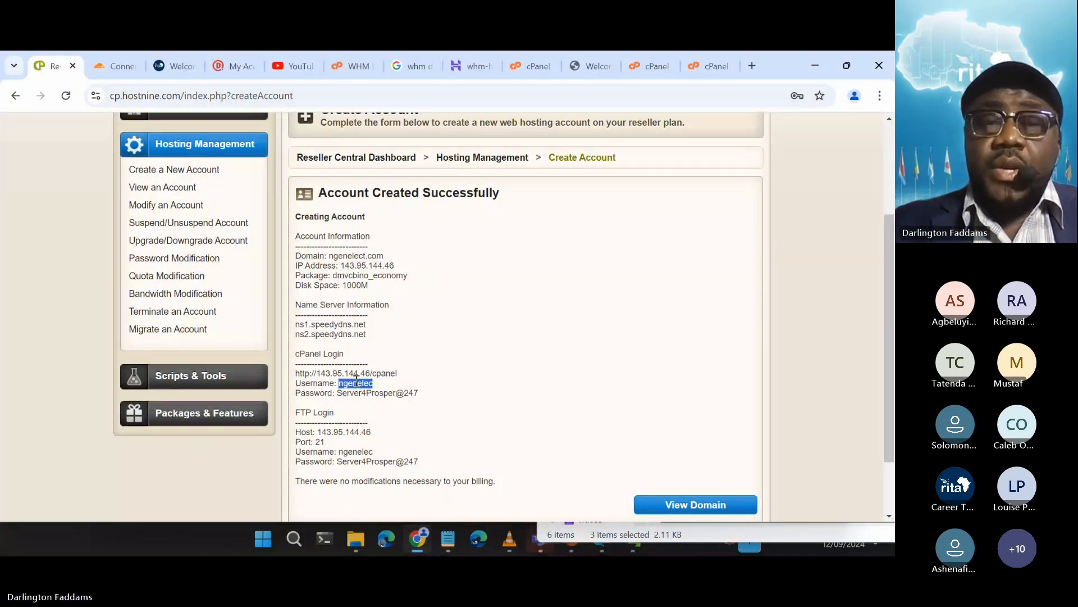
pyautogui.hotkey('alt', 'Tab')
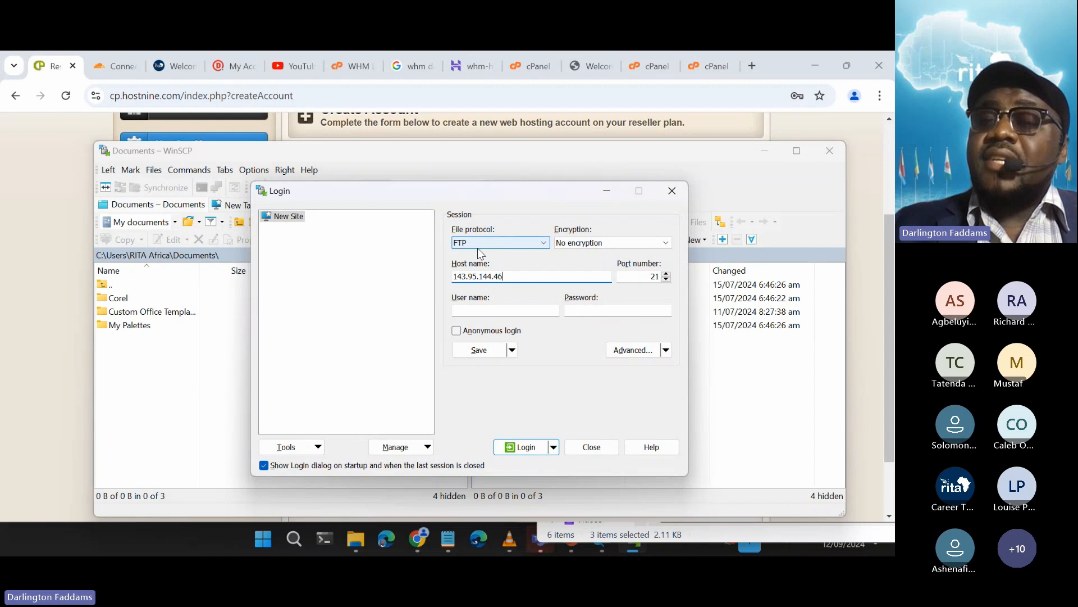
pyautogui.click(499, 309)
pyautogui.write('ngeneleo')
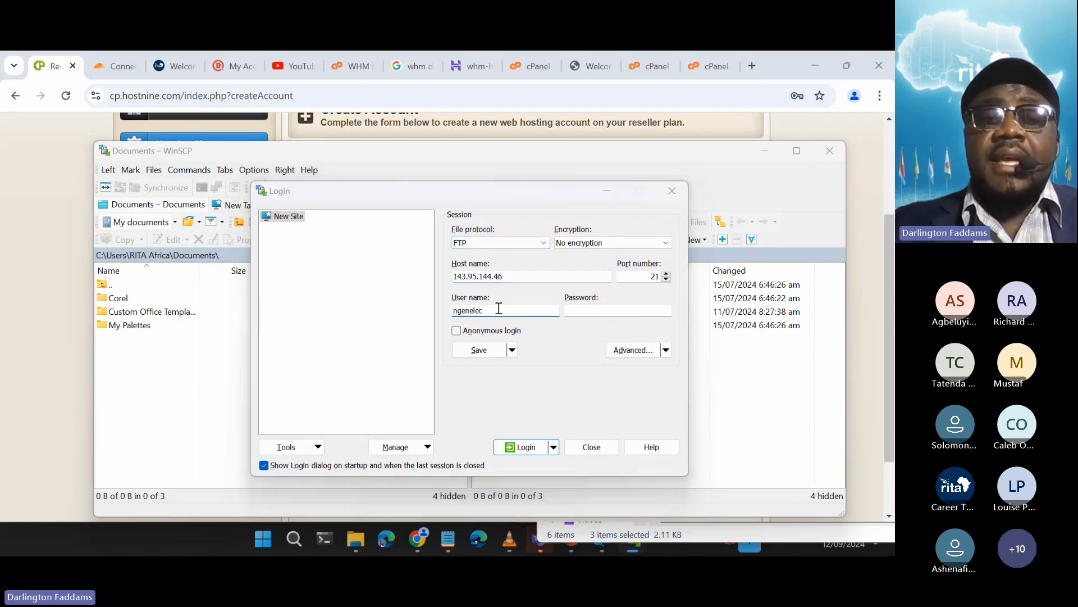
# Copy the account password from Hostnine into WinSCP's Password field
pyautogui.hotkey('alt', 'Tab')
pyautogui.moveTo(337, 392); pyautogui.dragTo(423, 402)
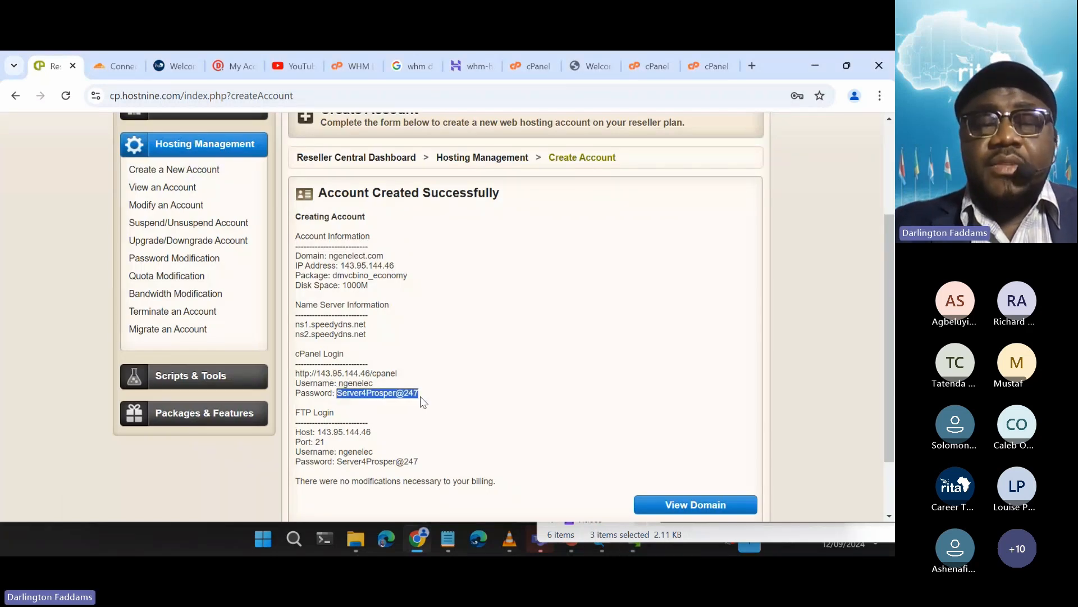
pyautogui.hotkey('alt', 'Tab')
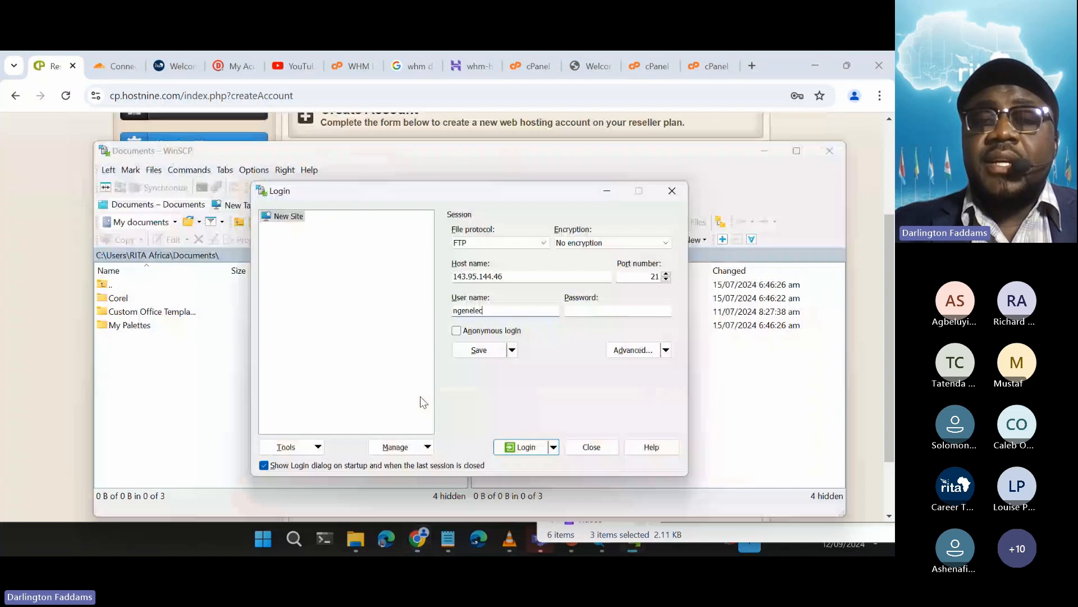
pyautogui.click(587, 312)
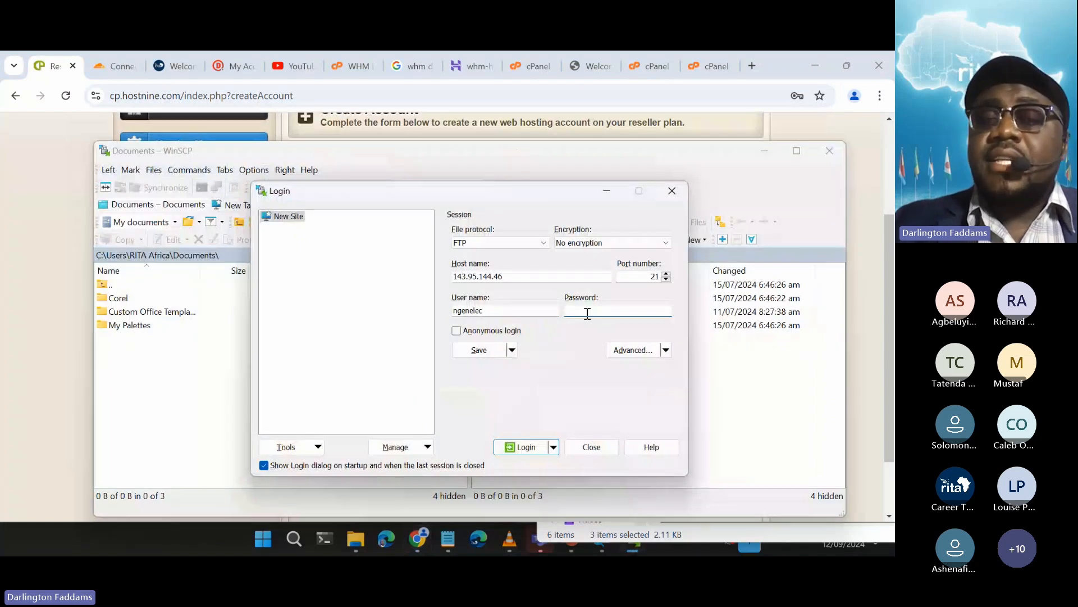
pyautogui.hotkey('ctrl', 'v')
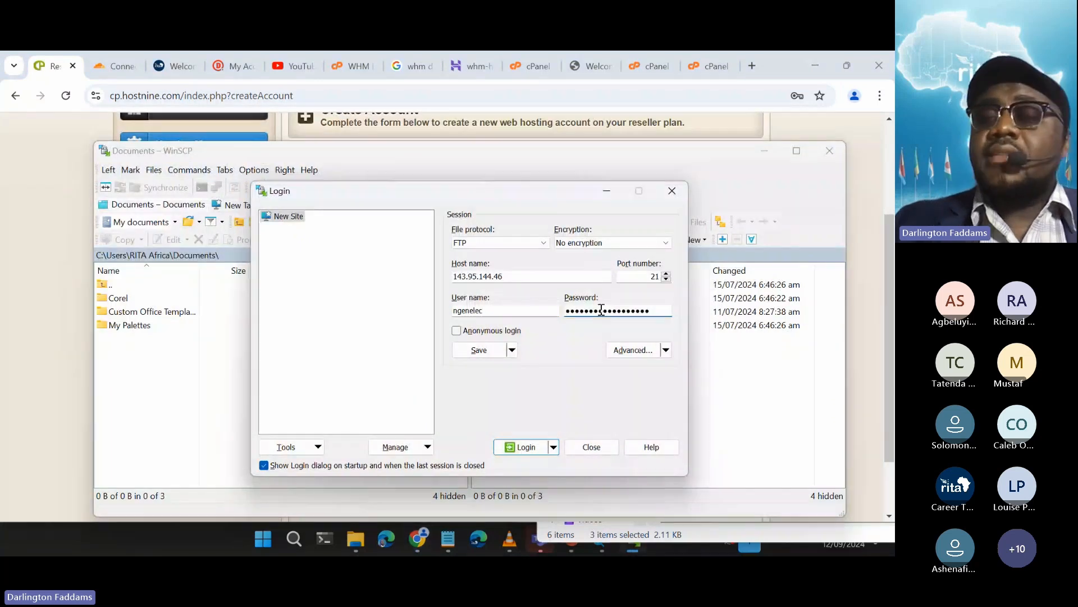
# Log in to the FTP server, open /public_html/ and maximize WinSCP
pyautogui.click(527, 448)
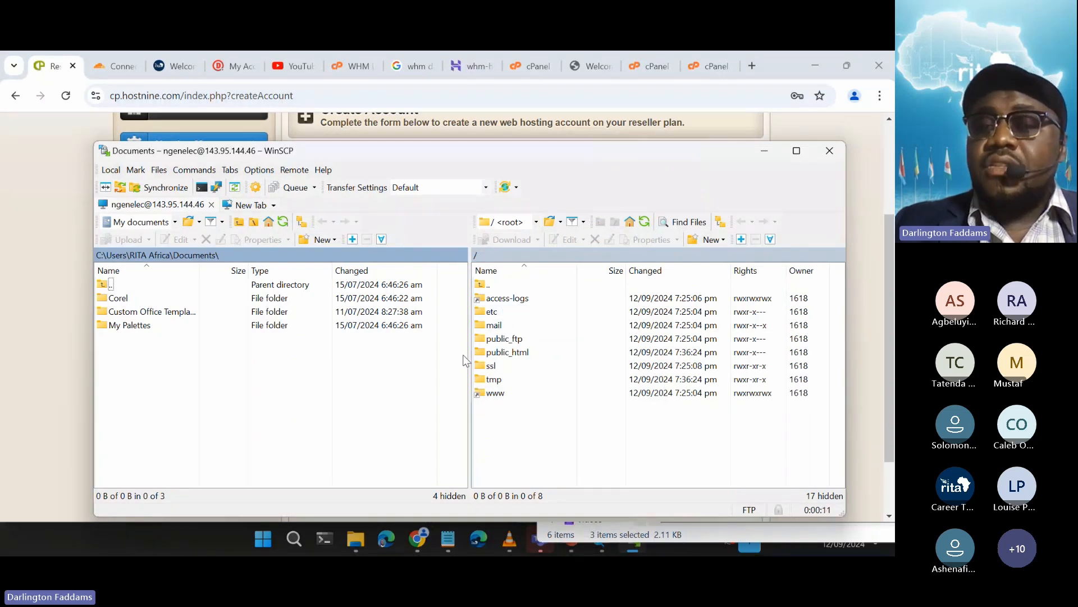
pyautogui.doubleClick(496, 356)
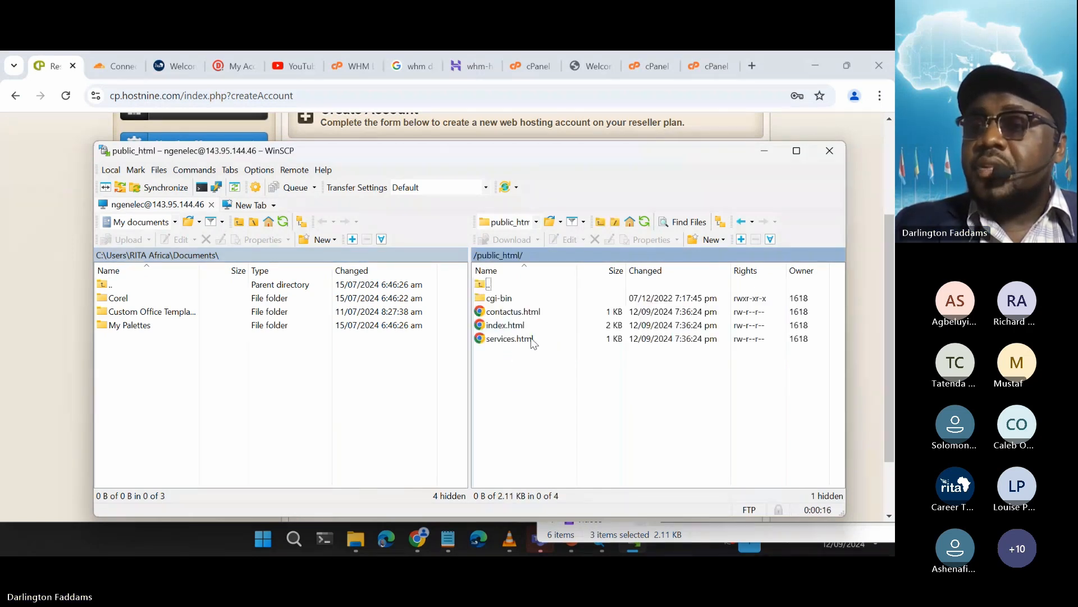
pyautogui.click(796, 151)
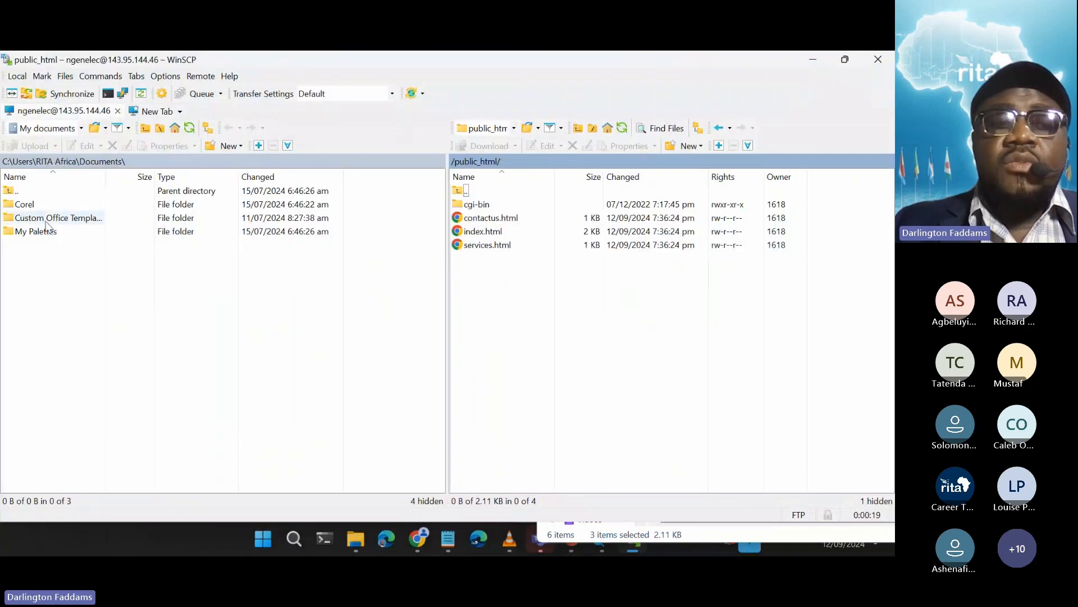
# Point the local panel at C:\Users\RITA Africa and bring up the fashionsense folder
pyautogui.moveTo(37, 232); pyautogui.dragTo(298, 296)
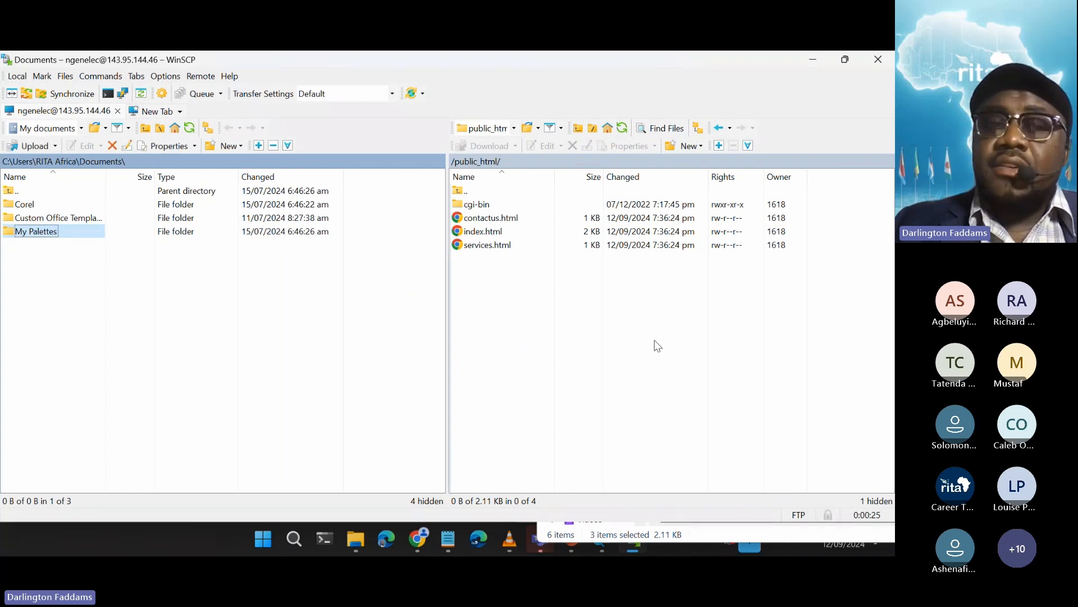
pyautogui.click(60, 163)
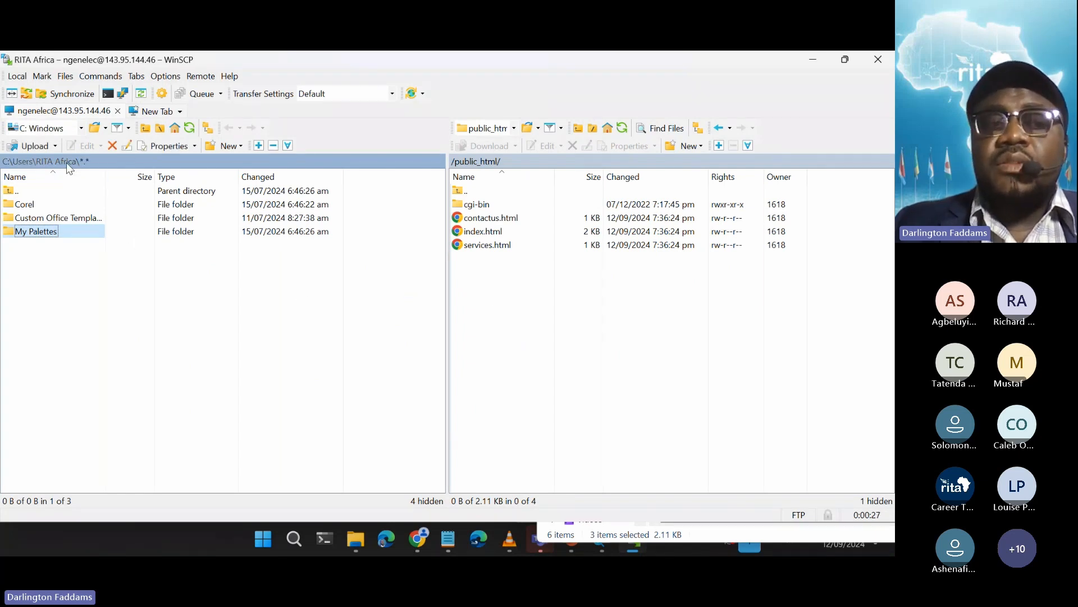
pyautogui.click(44, 161)
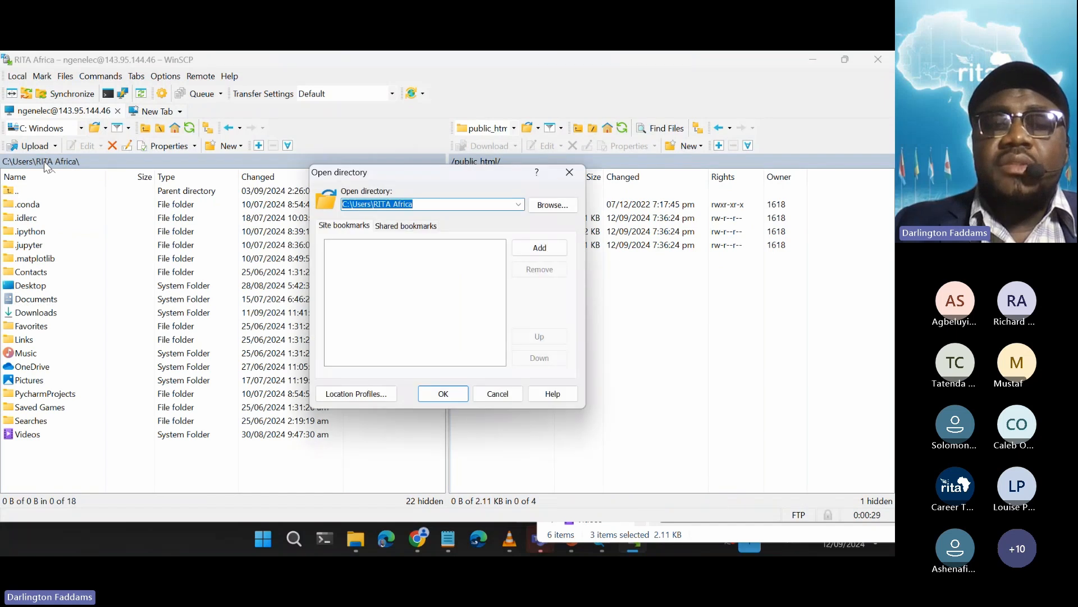
pyautogui.click(498, 393)
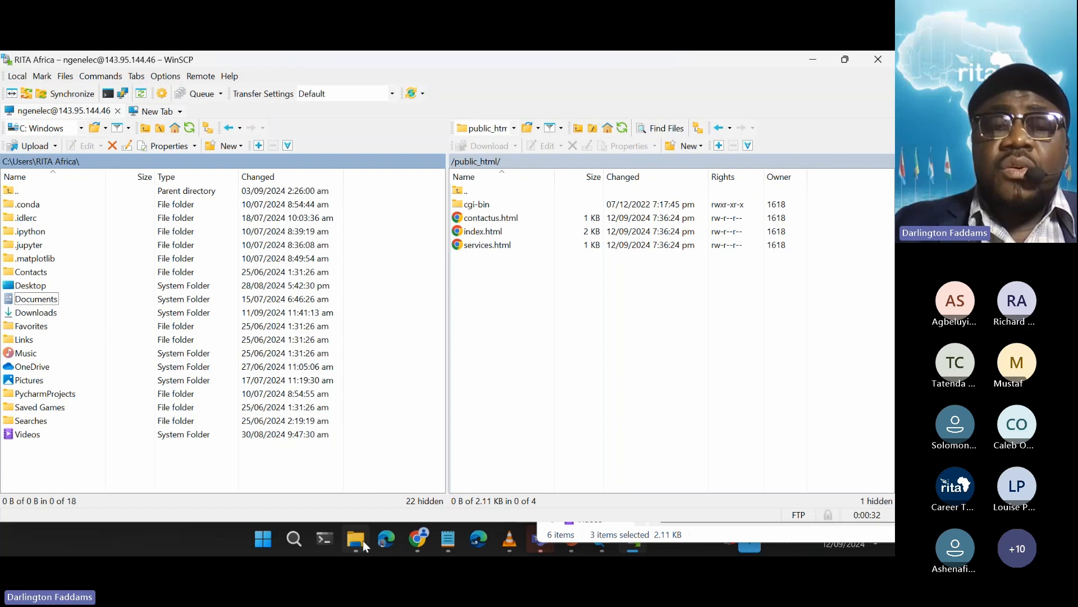
pyautogui.click(363, 541)
# Upload the css, images and js folders from fashionsense into /public_html/
pyautogui.moveTo(656, 251); pyautogui.dragTo(688, 285)
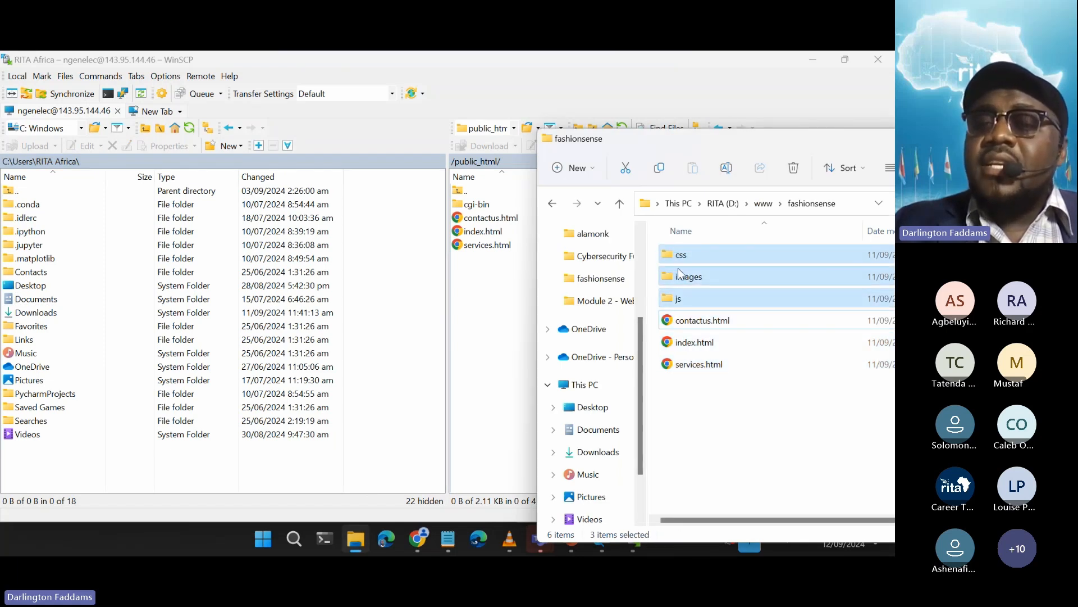
pyautogui.click(512, 312)
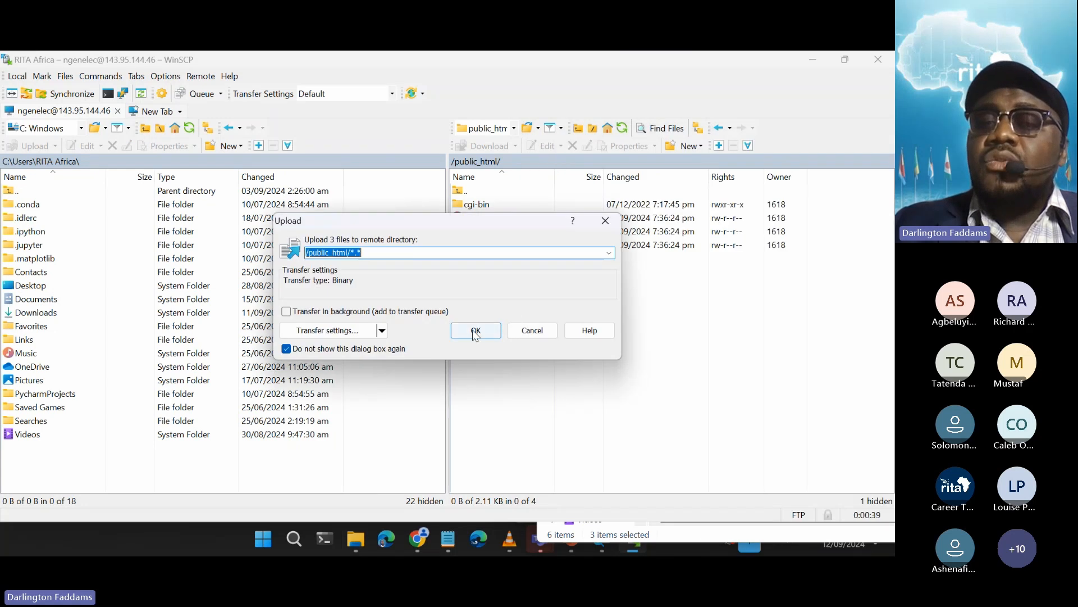
pyautogui.click(475, 331)
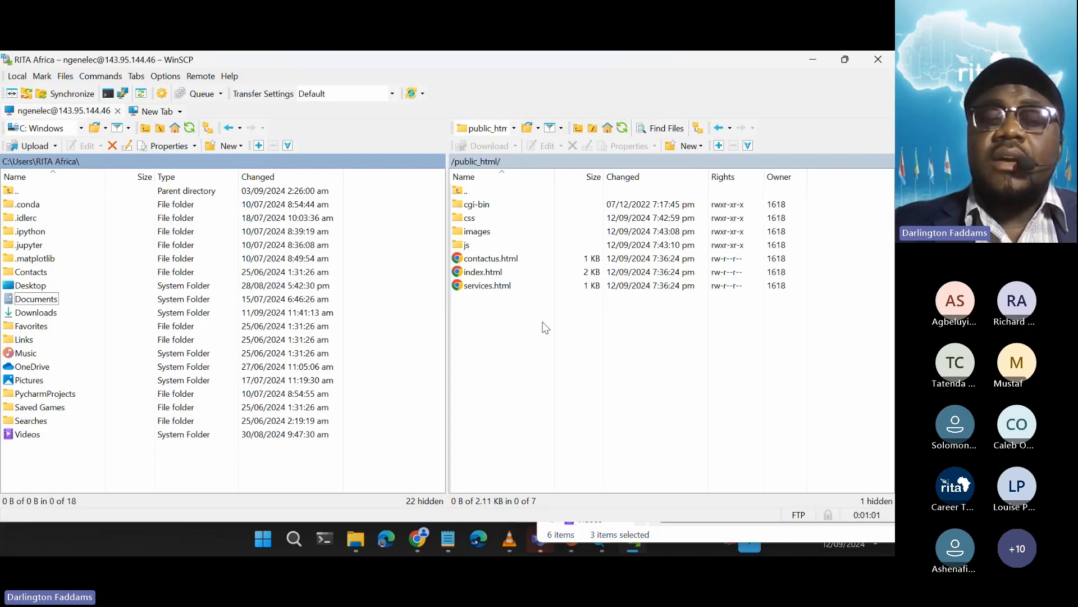
# Reload ngenelect.com in Chrome to show the styled Fashion Sense homepage
pyautogui.click(416, 542)
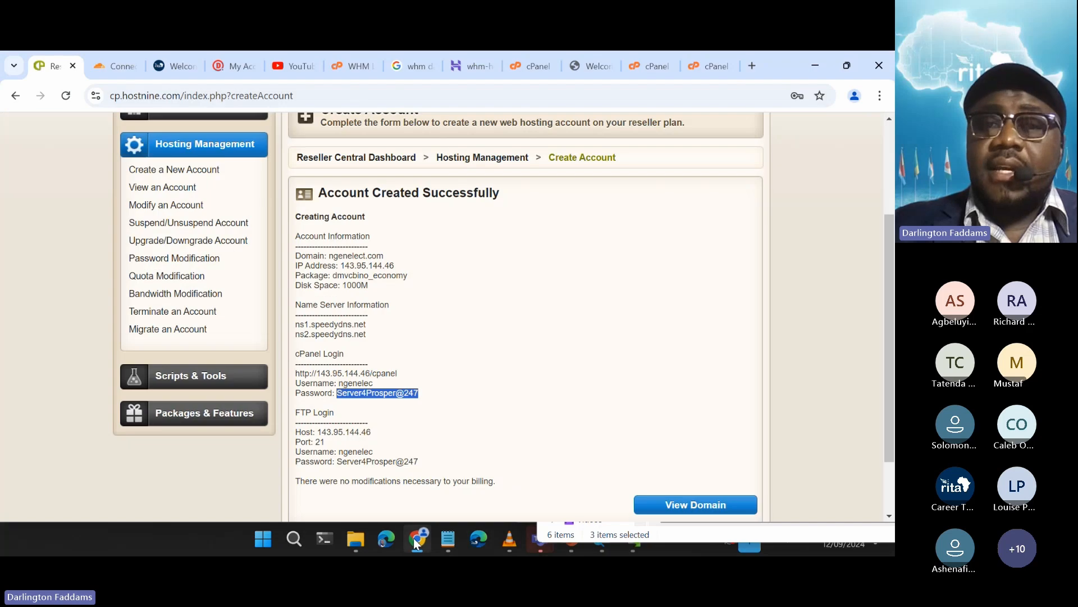
pyautogui.click(594, 67)
pyautogui.click(75, 97)
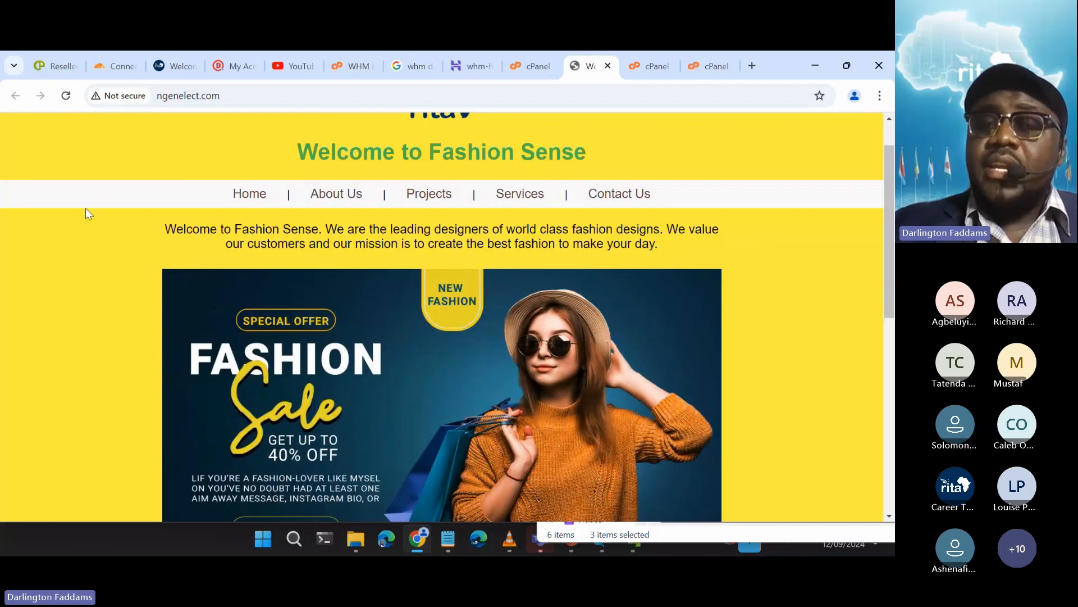
pyautogui.scroll(1, 88, 212)
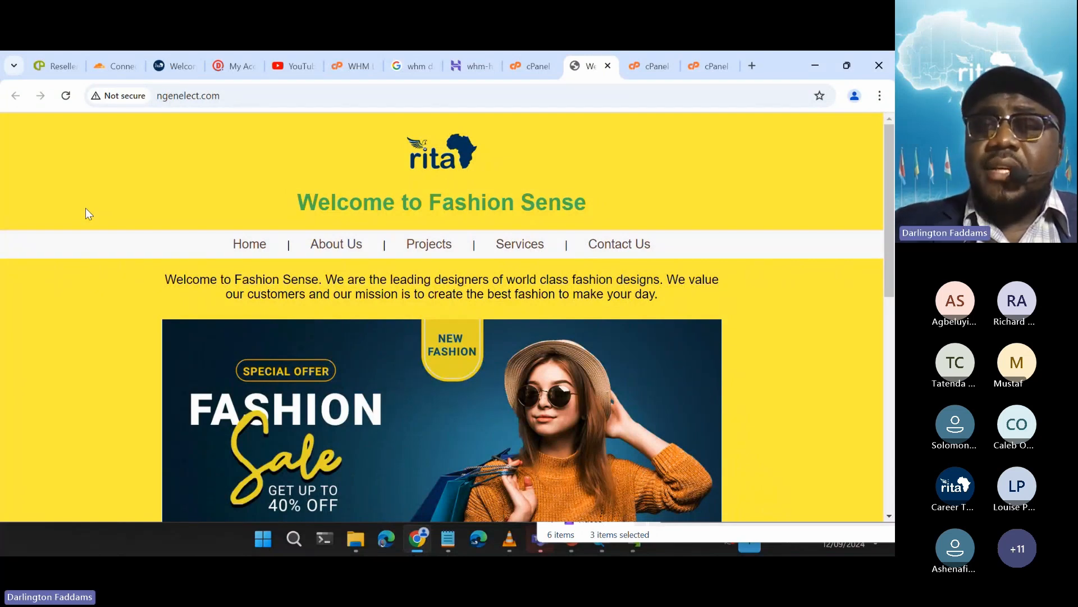
# Glance at the cPanel tab, then return to the live ngenelect.com site
pyautogui.click(527, 69)
pyautogui.scroll(8, 443, 351)
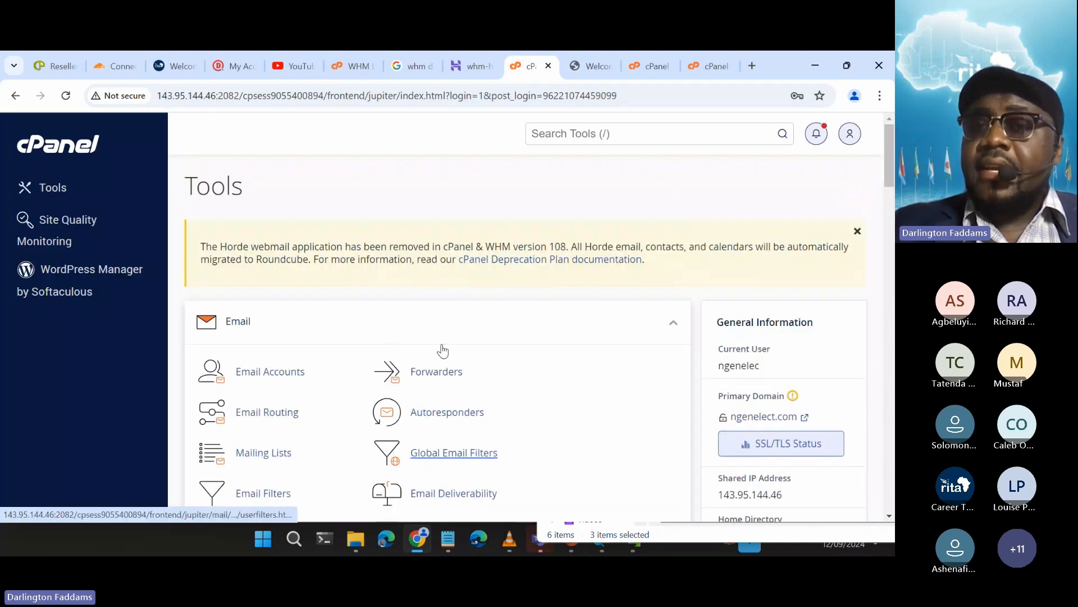
pyautogui.click(633, 544)
pyautogui.click(633, 545)
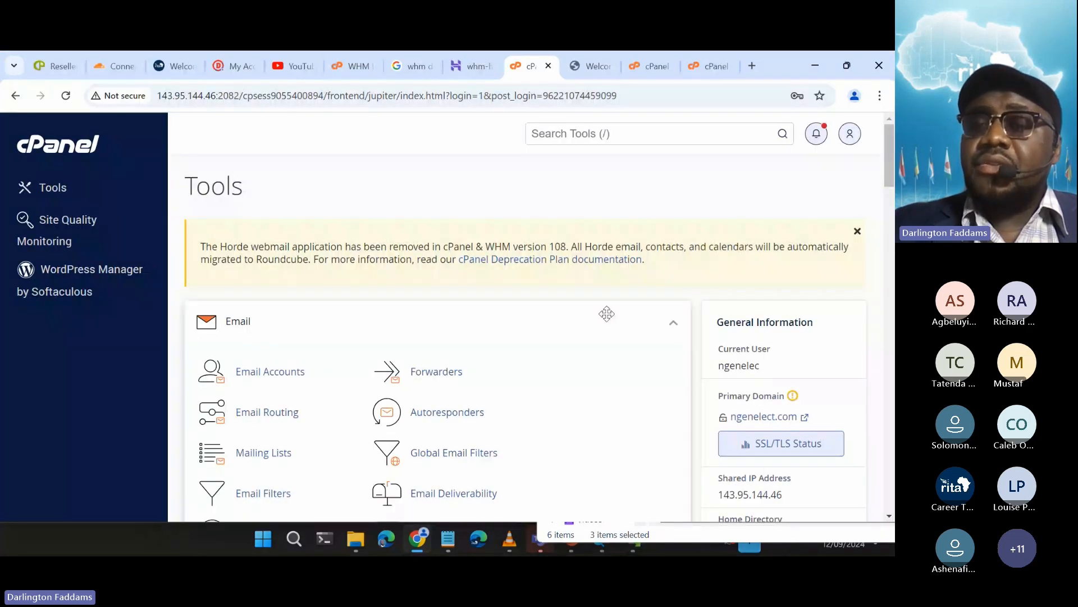
pyautogui.click(605, 69)
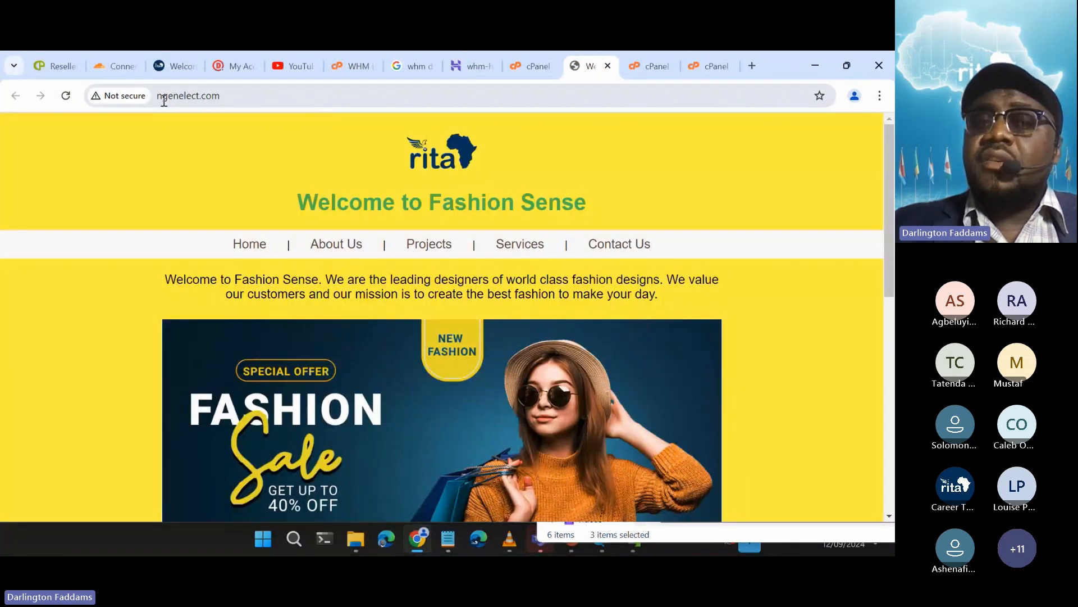
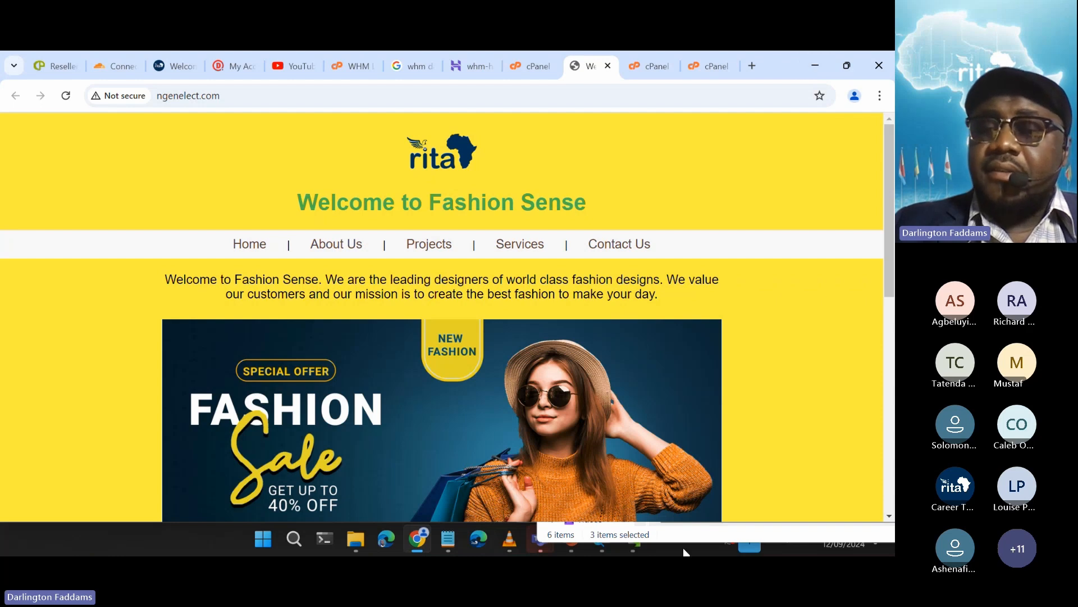
# Reposition the local fashionsense folder window, clear its selection, and return to the live site
pyautogui.click(713, 535)
pyautogui.moveTo(756, 142); pyautogui.dragTo(756, 104)
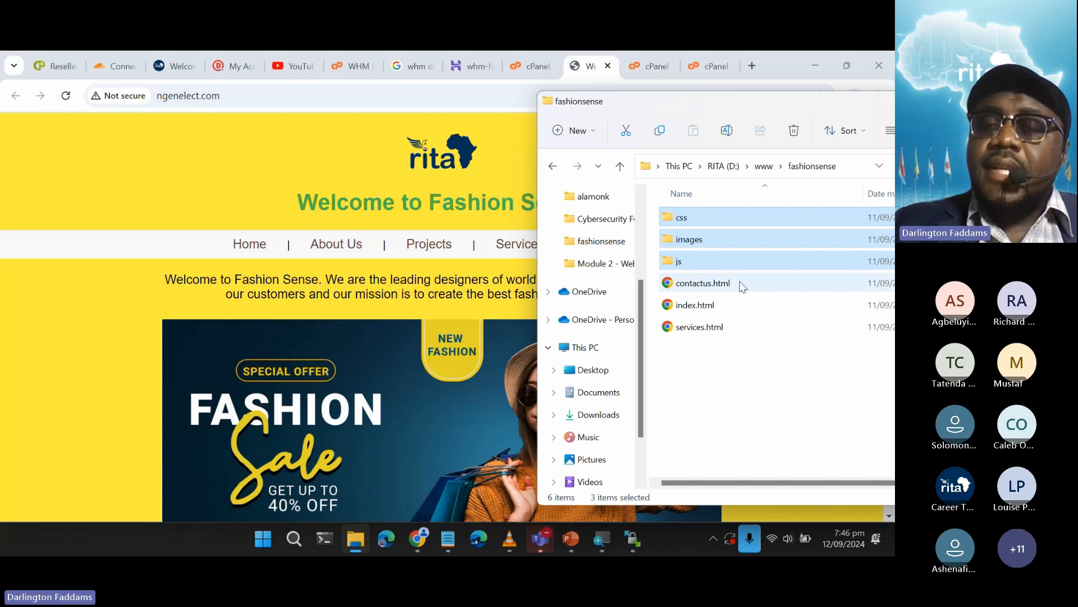
pyautogui.click(708, 414)
pyautogui.click(90, 375)
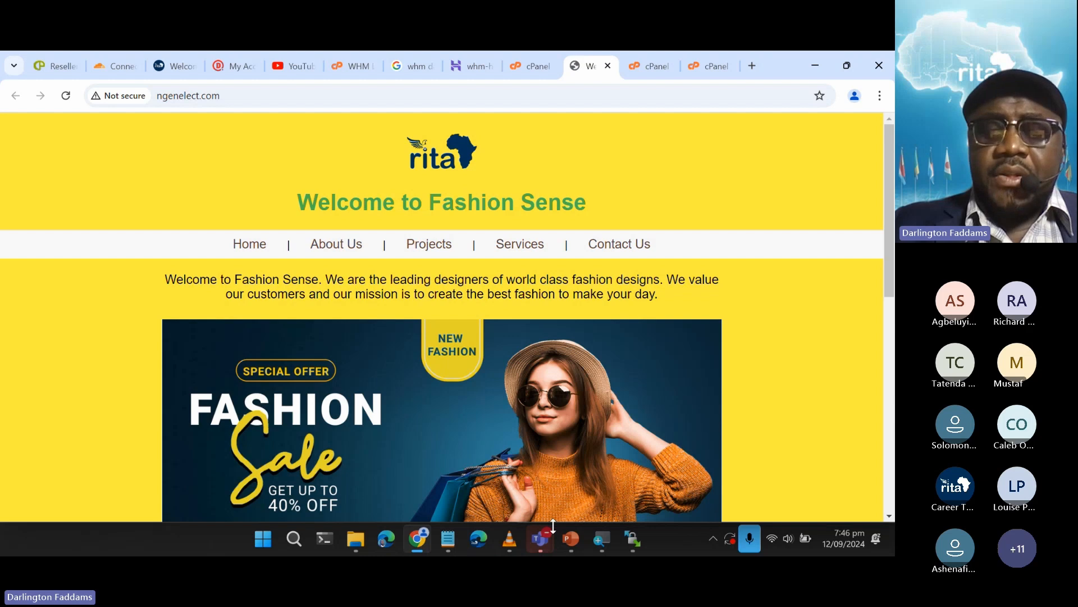
# Dismiss the meeting previews and scroll through the live Fashion Sense page
pyautogui.moveTo(541, 544)
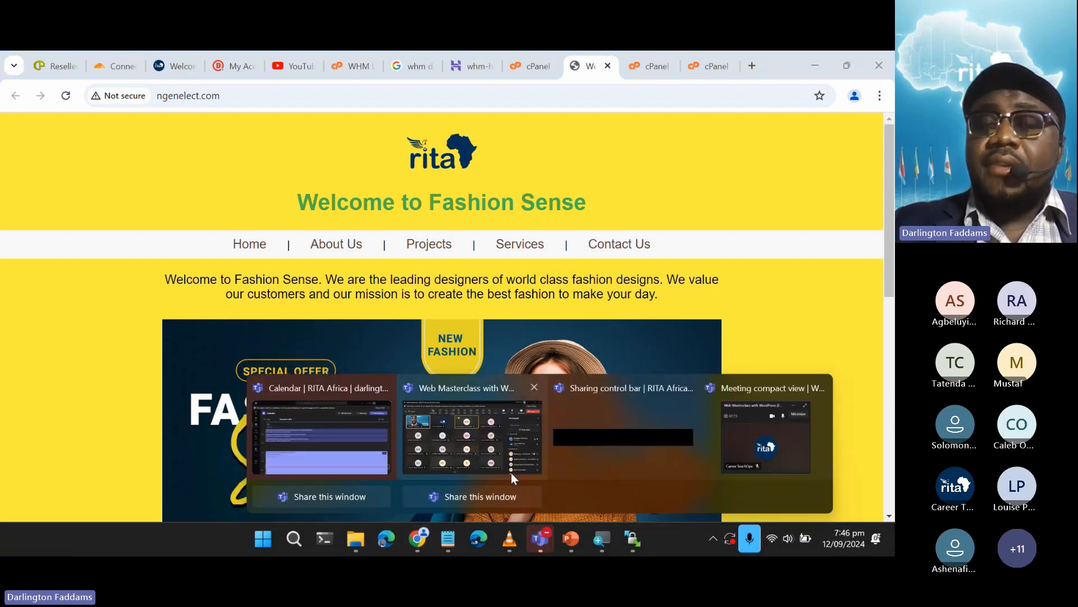
pyautogui.moveTo(510, 470)
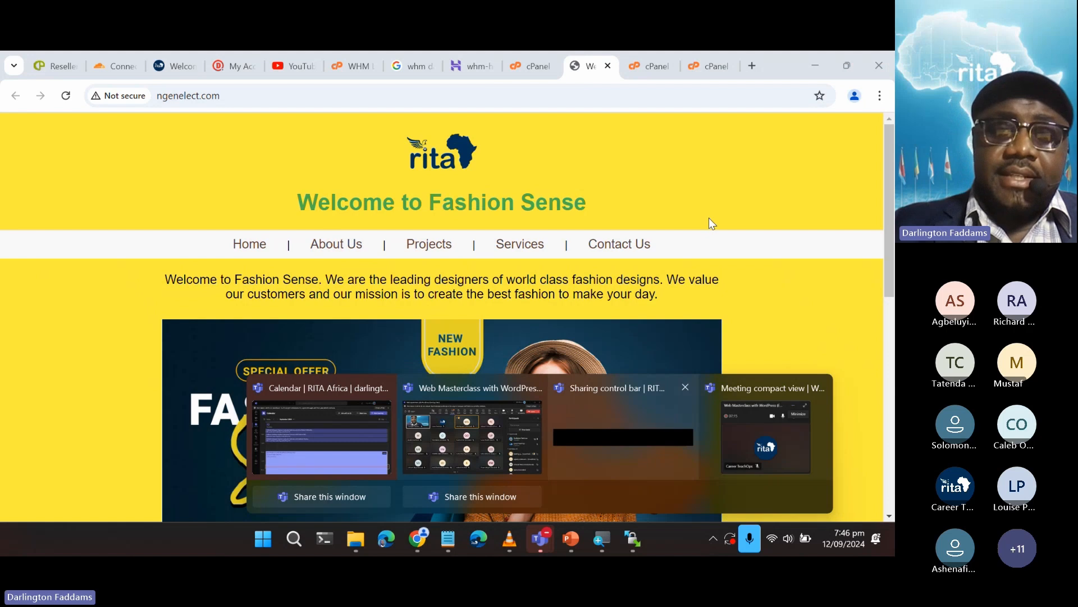
pyautogui.click(709, 217)
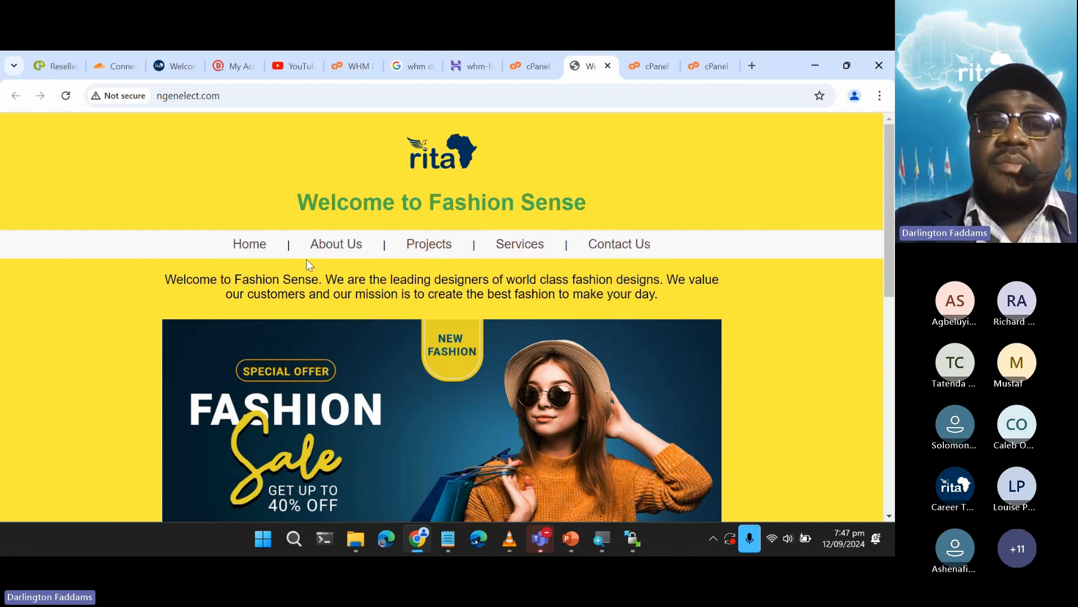
pyautogui.scroll(-9, 307, 260)
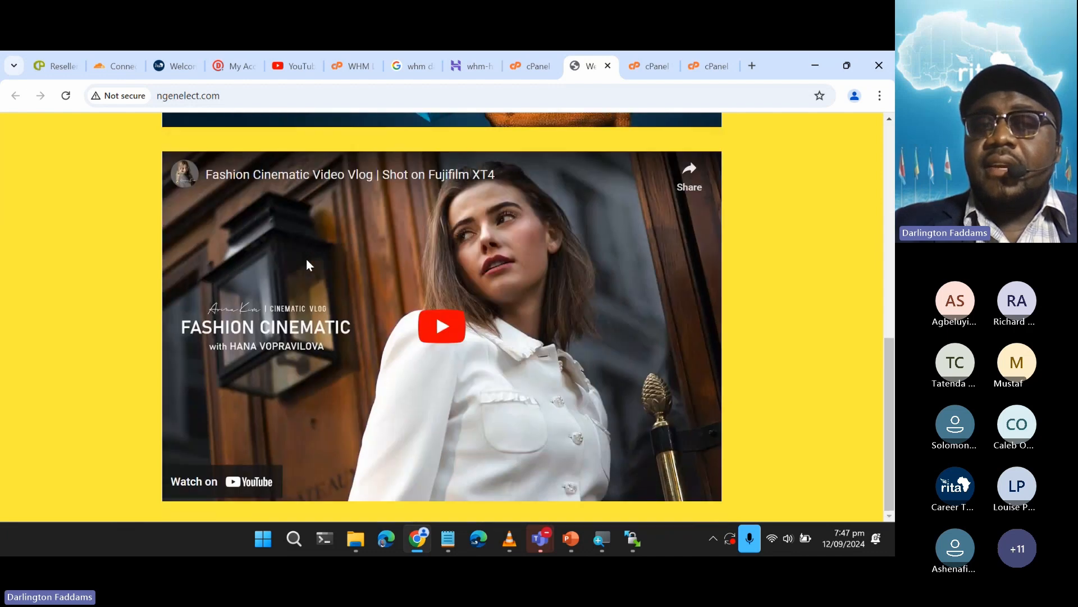
pyautogui.scroll(9, 306, 260)
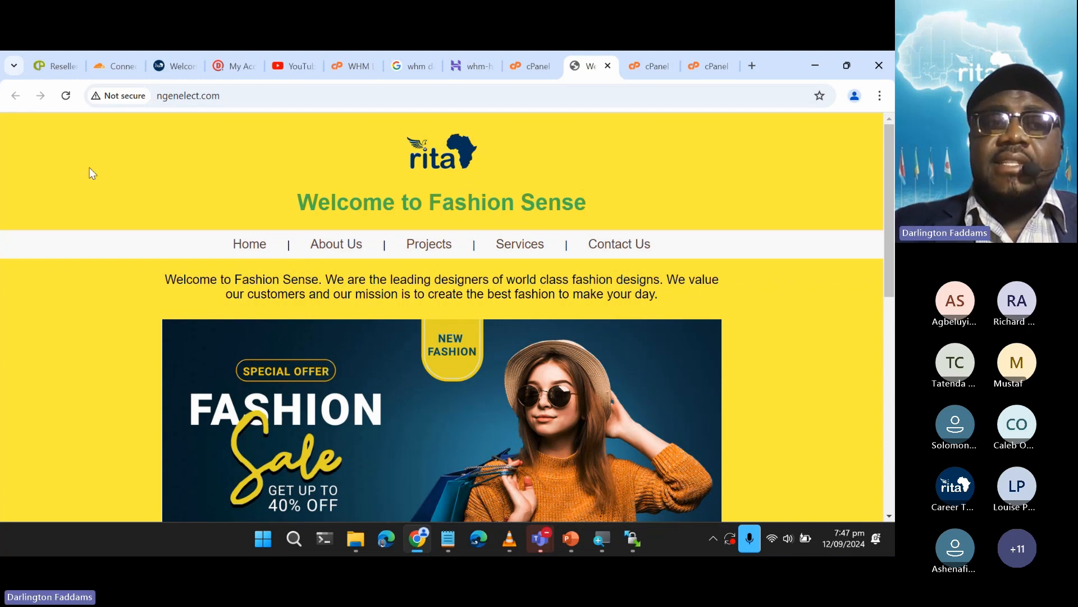
# Move through the Reseller, cPanel Tools and File Upload tabs to reach File Manager for public_html
pyautogui.click(43, 72)
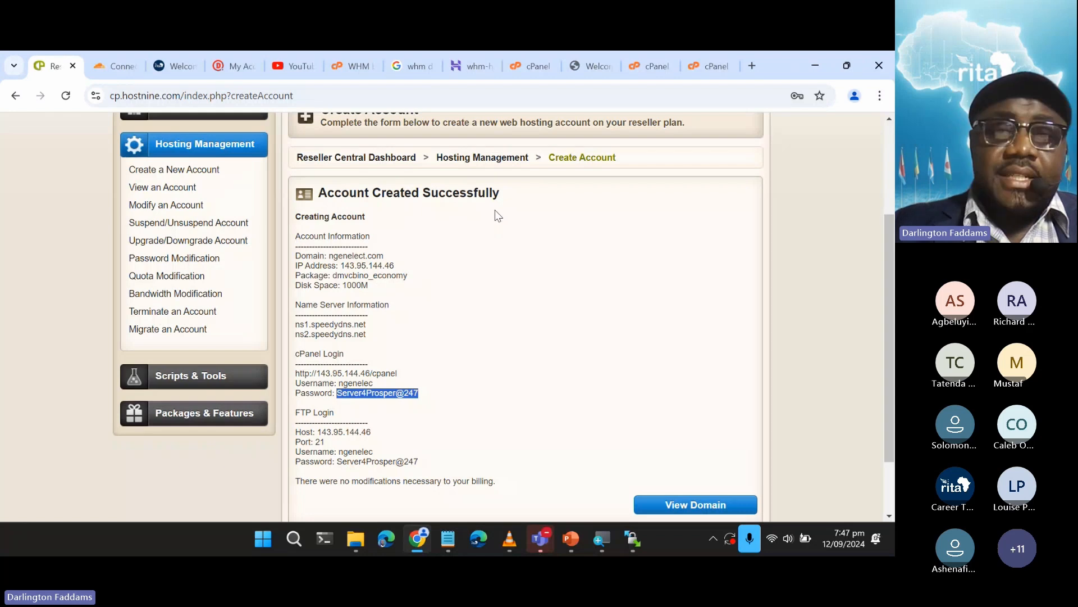
pyautogui.click(516, 68)
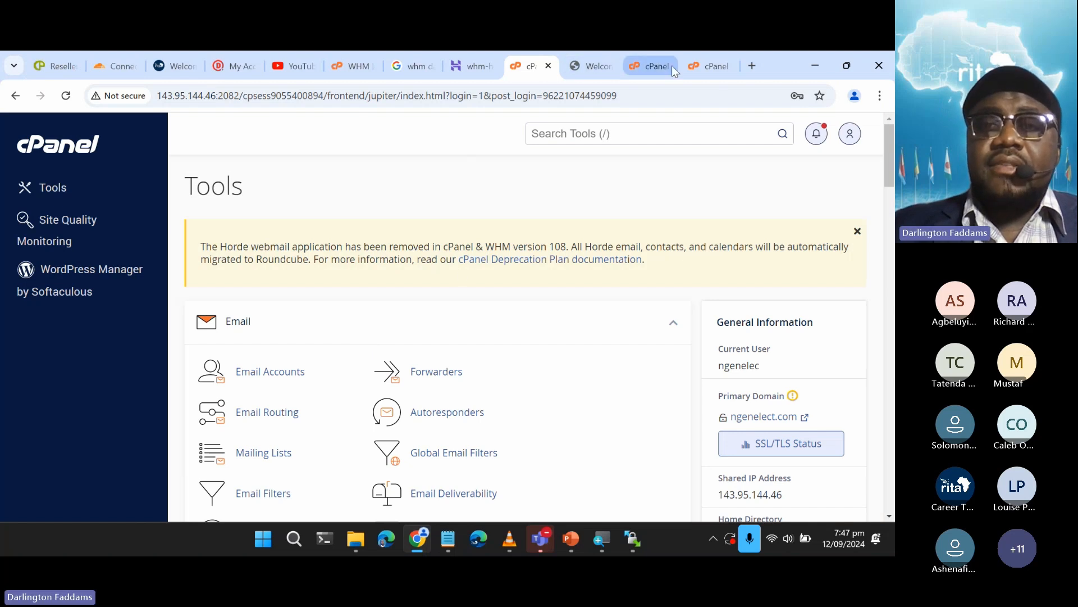
pyautogui.click(704, 72)
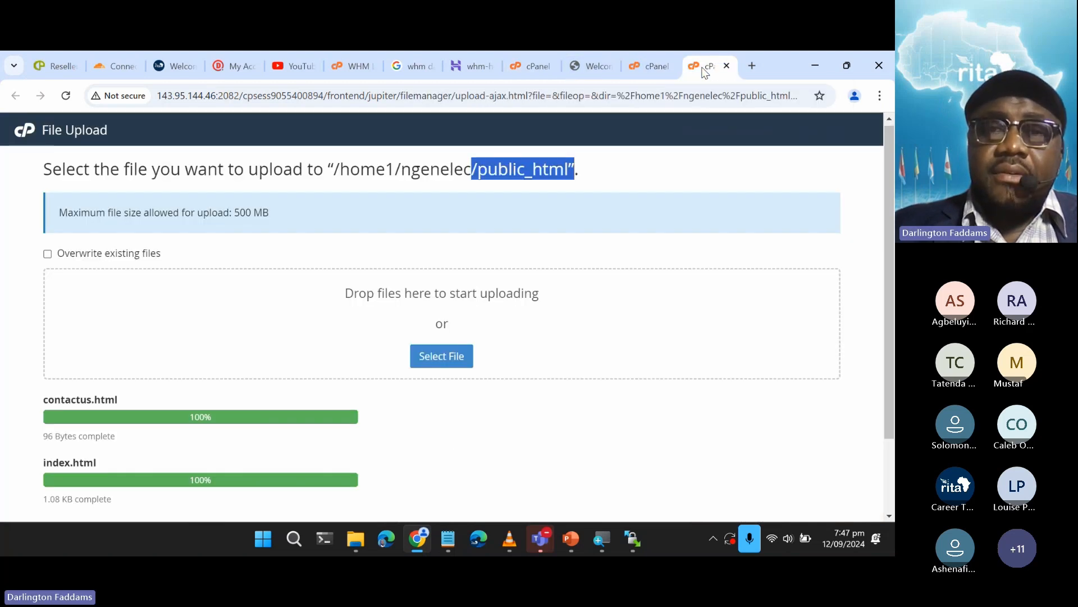
pyautogui.click(527, 71)
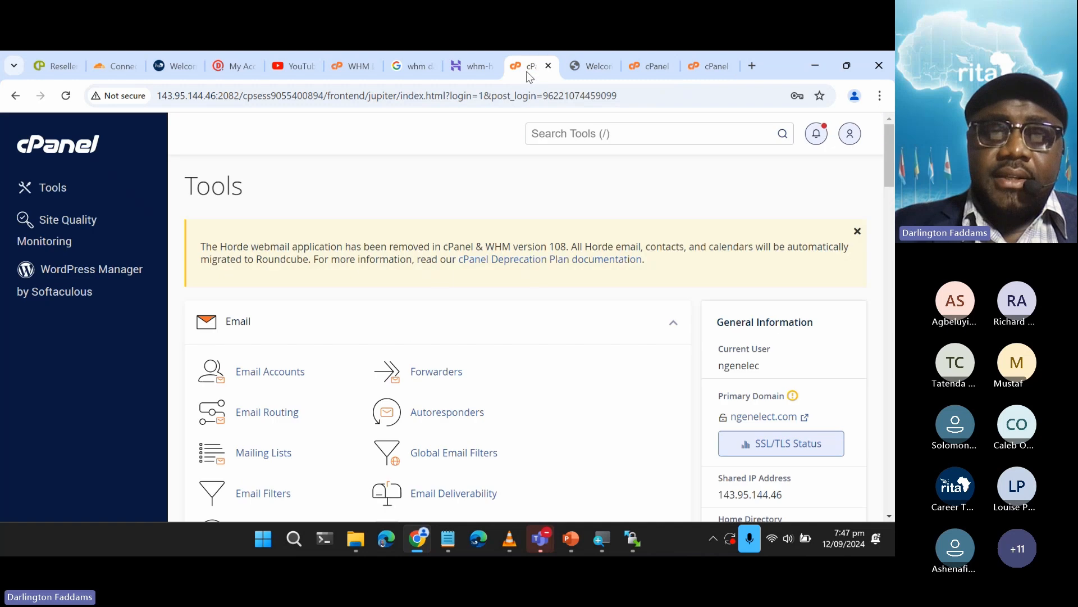
pyautogui.click(653, 71)
# Reload public_html to show the uploaded css, images and js folders, then minimize Chrome
pyautogui.click(248, 265)
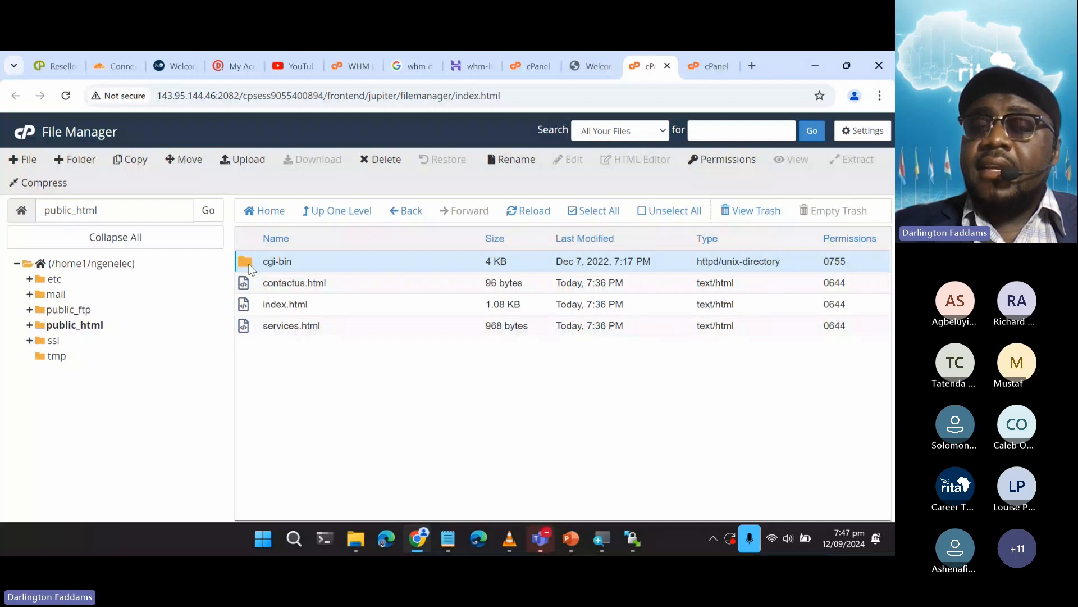
pyautogui.click(536, 221)
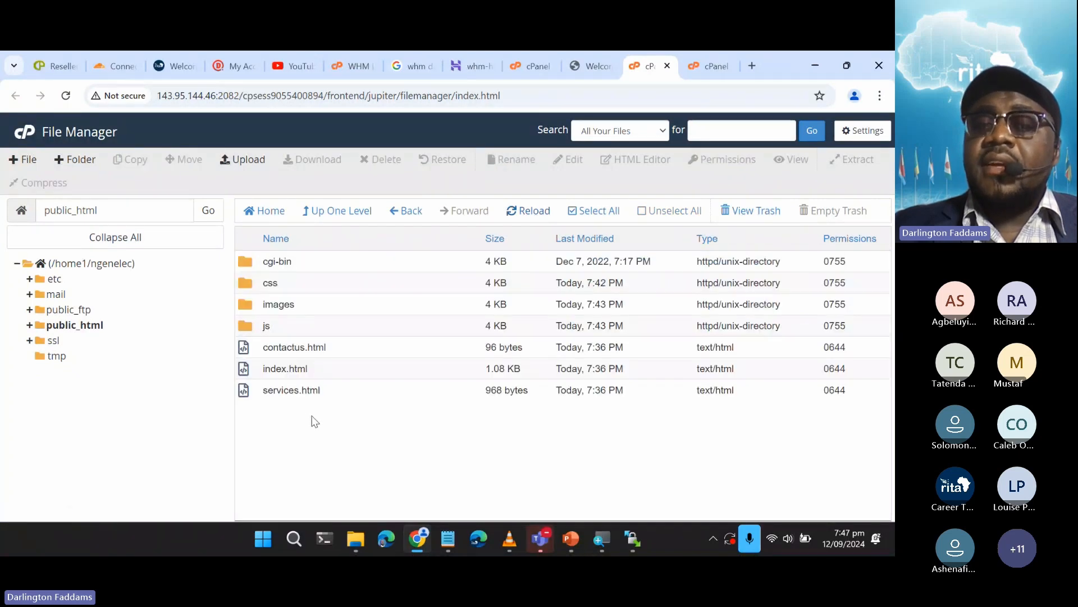
pyautogui.click(242, 264)
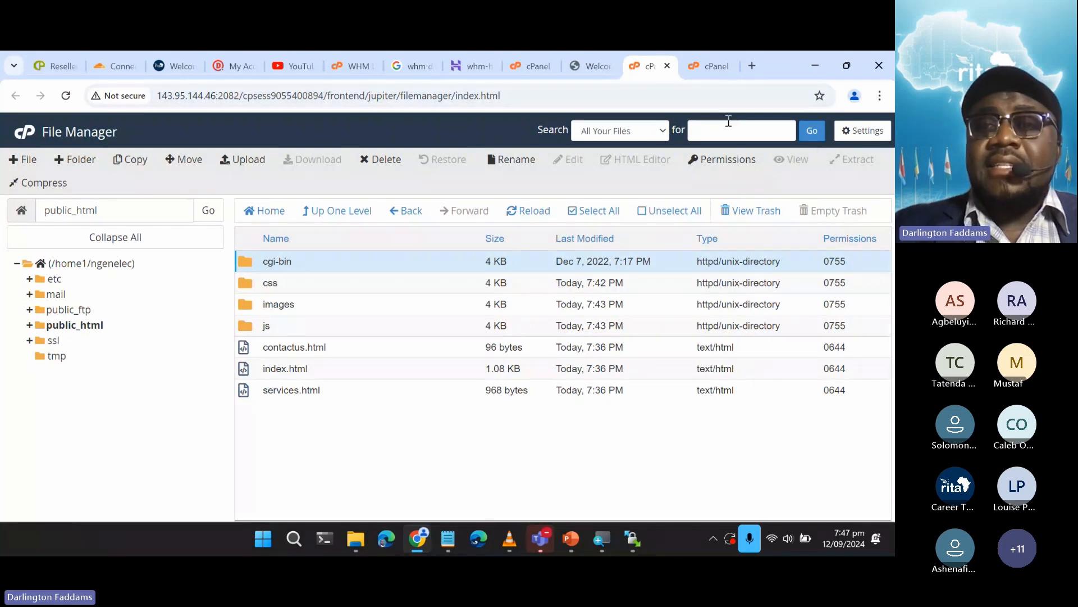
pyautogui.click(815, 65)
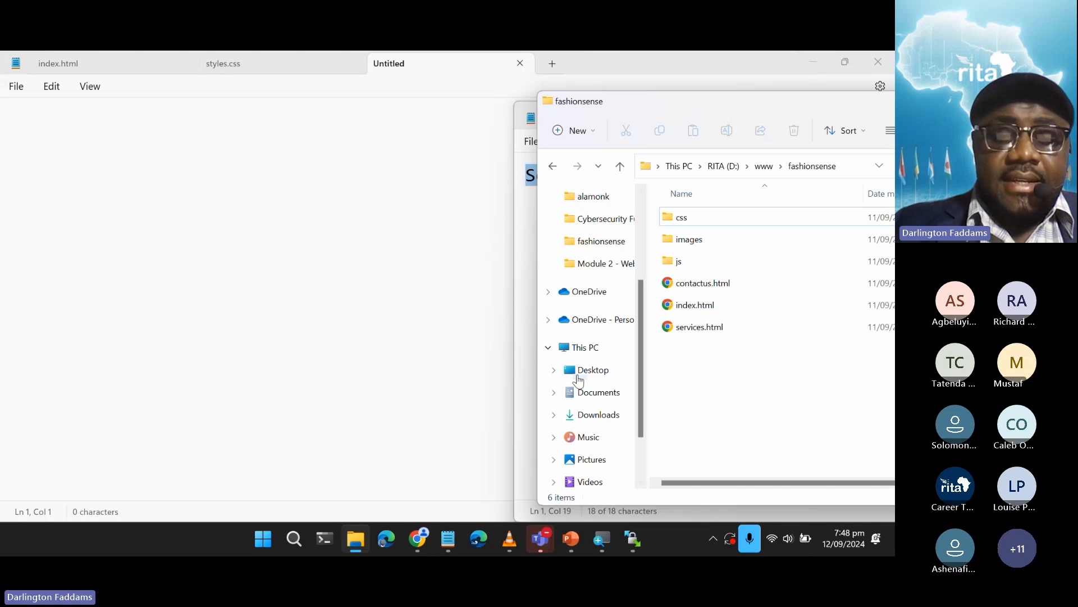
pyautogui.moveTo(540, 538)
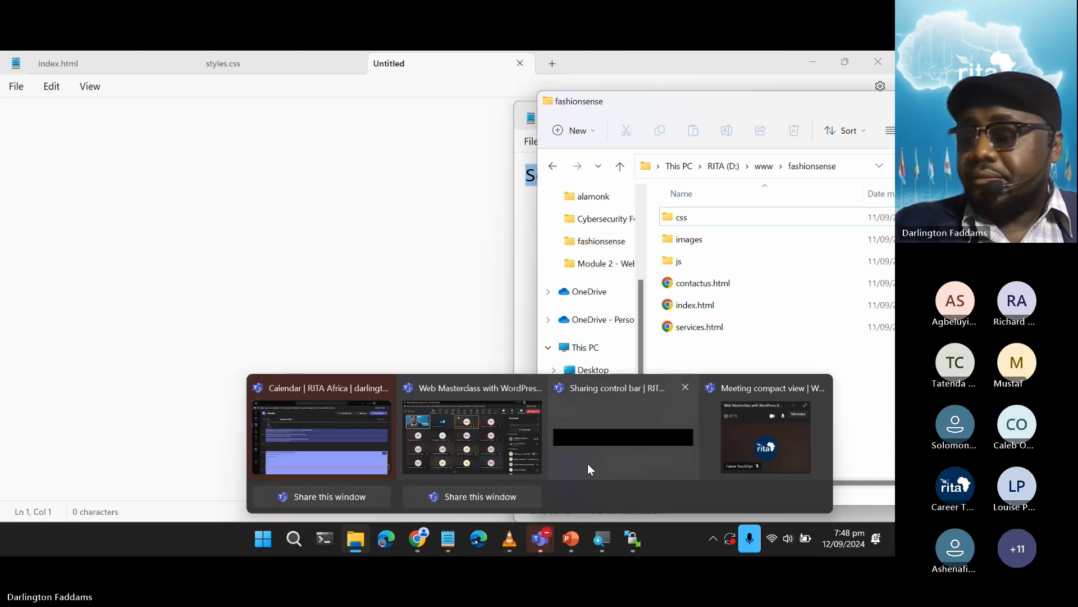
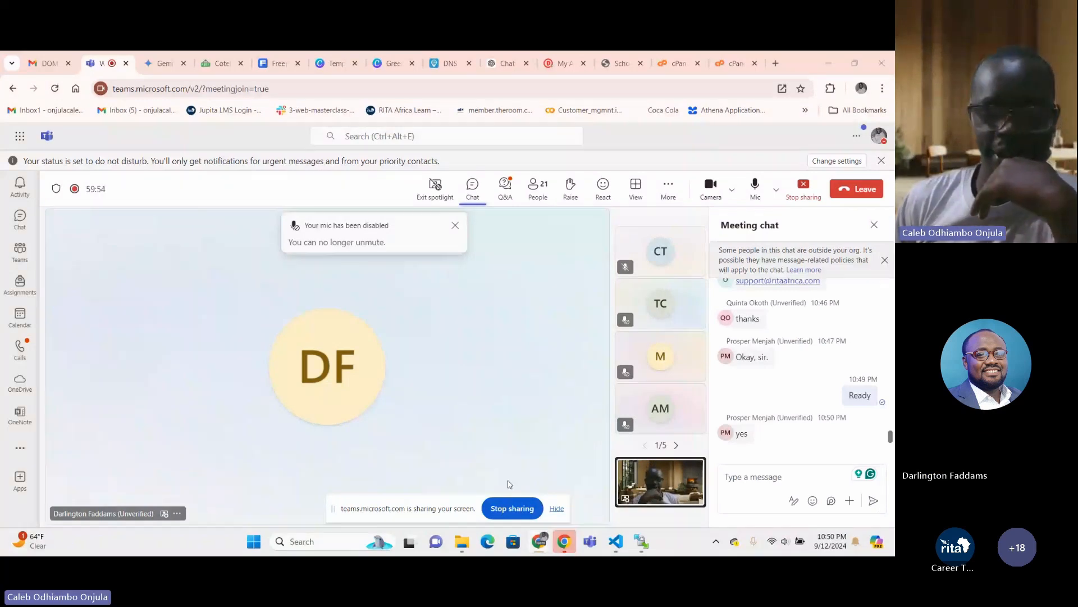
# Bring up File Explorer over the Teams meeting, showing the www\Practice folder on C:
pyautogui.moveTo(616, 543)
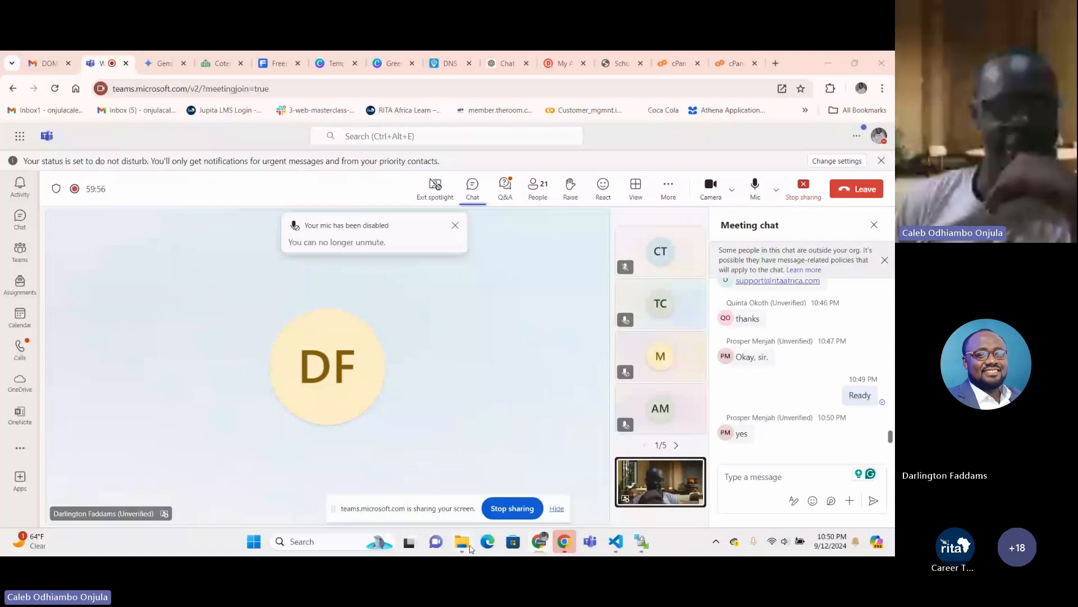
pyautogui.click(461, 542)
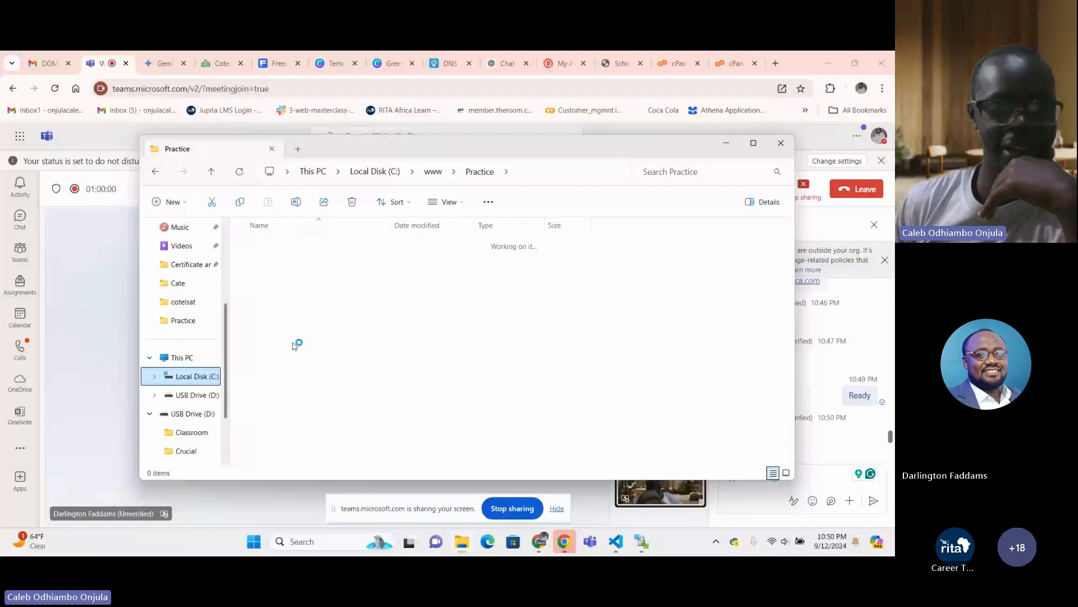
# Browse into C:\www\cotelsat, go back up to www, then switch to VS Code on projects.html
pyautogui.click(283, 400)
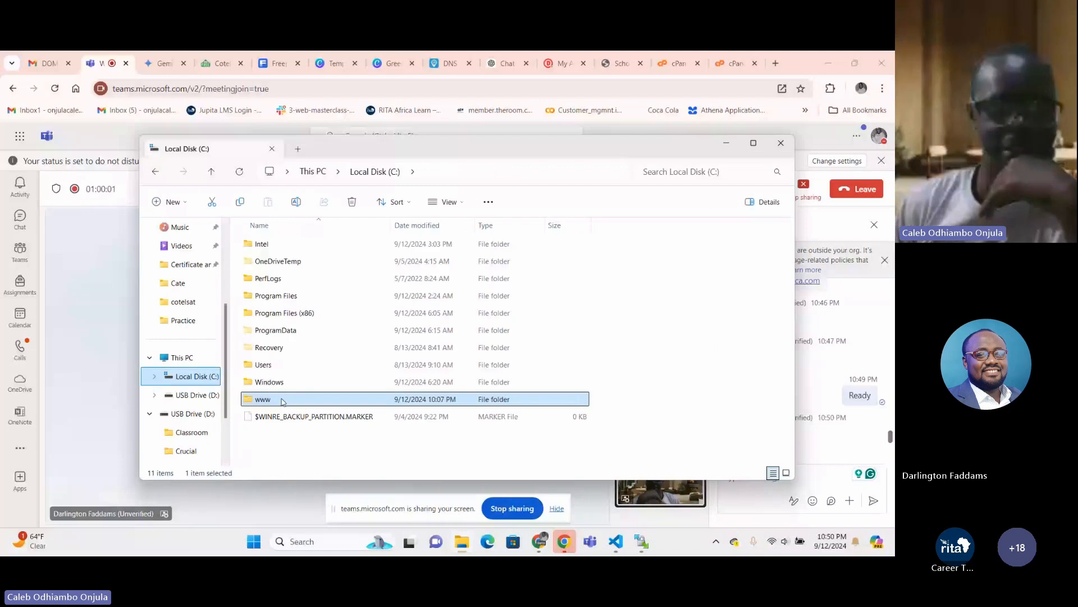
pyautogui.doubleClick(283, 400)
pyautogui.click(296, 244)
pyautogui.doubleClick(297, 245)
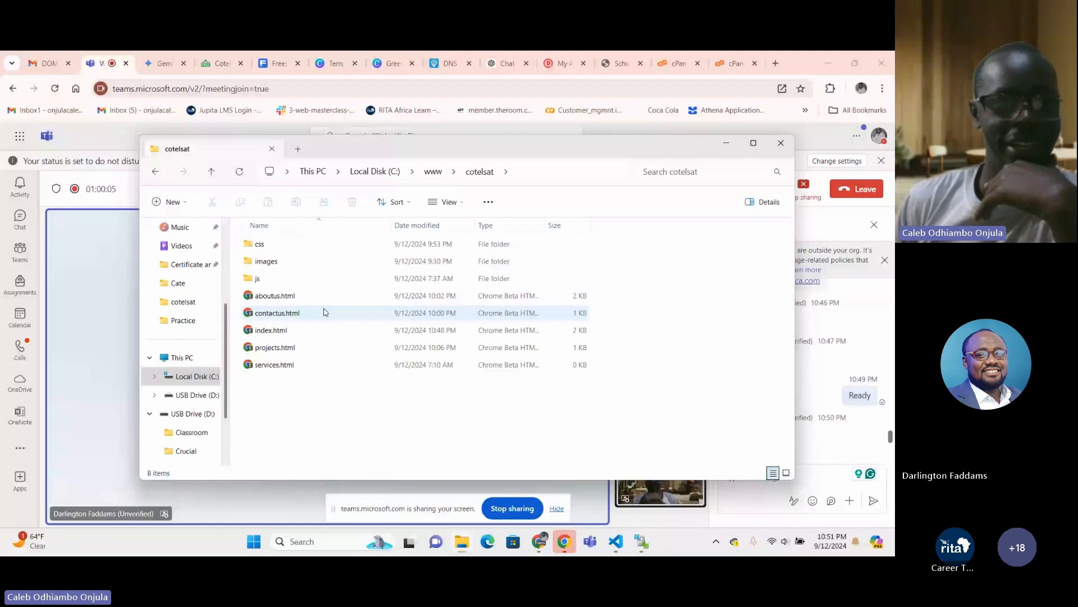
pyautogui.click(206, 174)
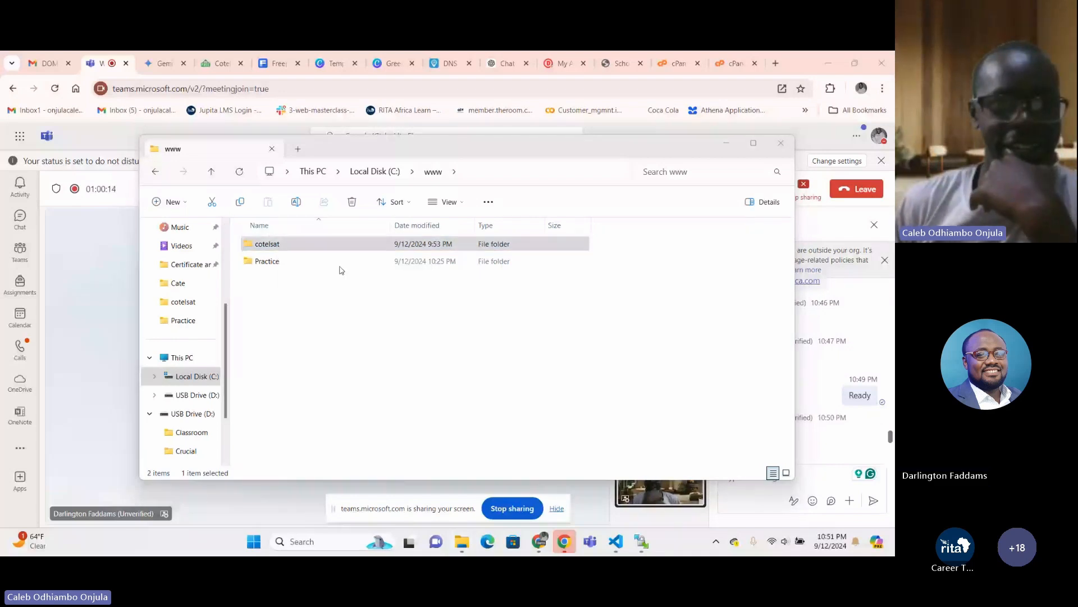
pyautogui.click(615, 542)
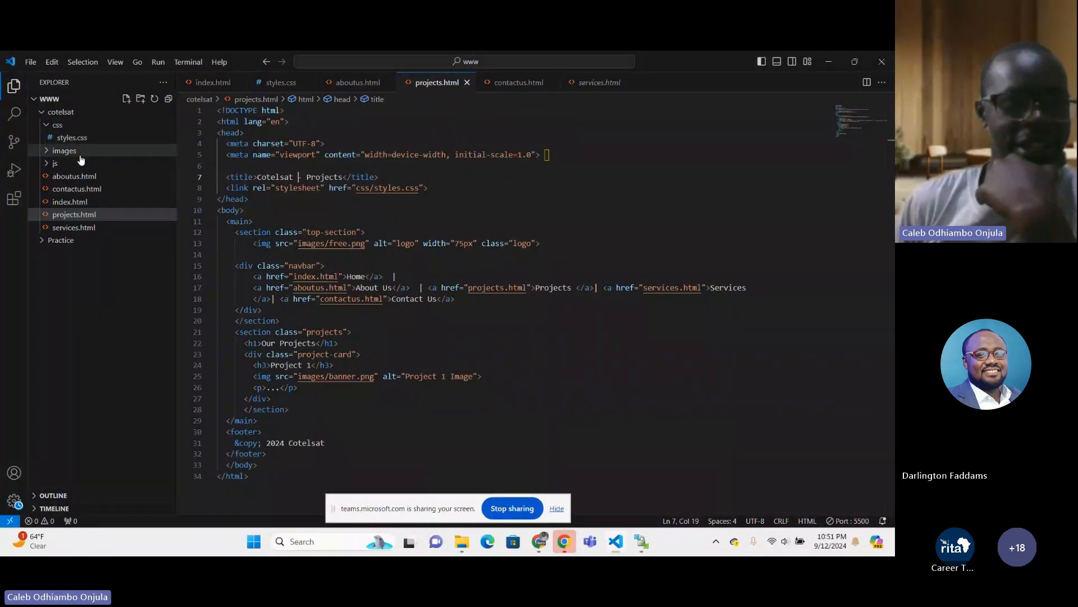
# View index.html and scroll through its markup, including the banner1.png image and YouTube iframe
pyautogui.rightClick(87, 203)
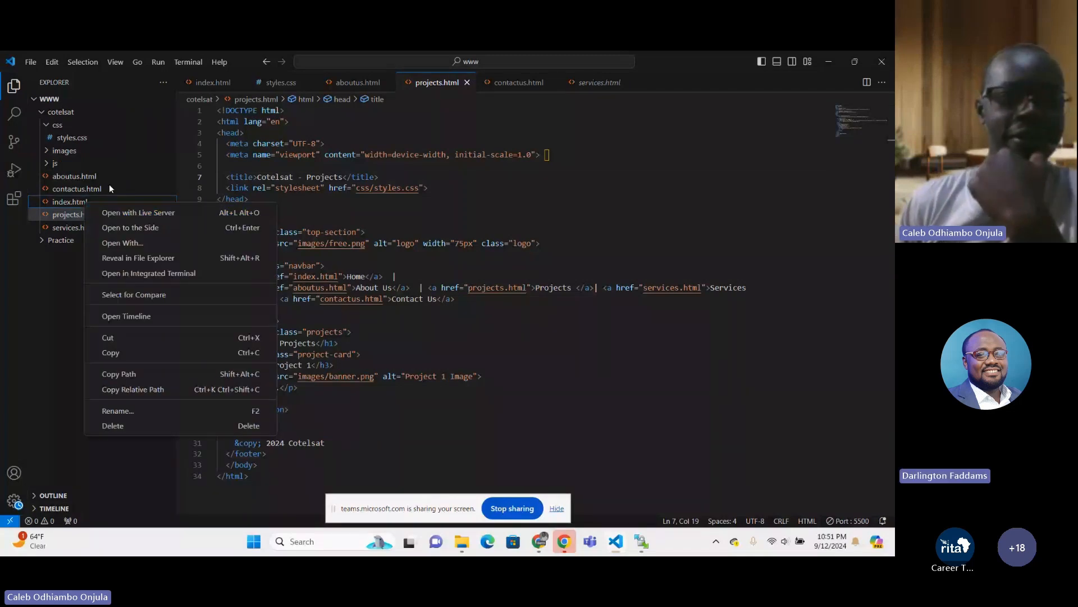
pyautogui.press('Escape')
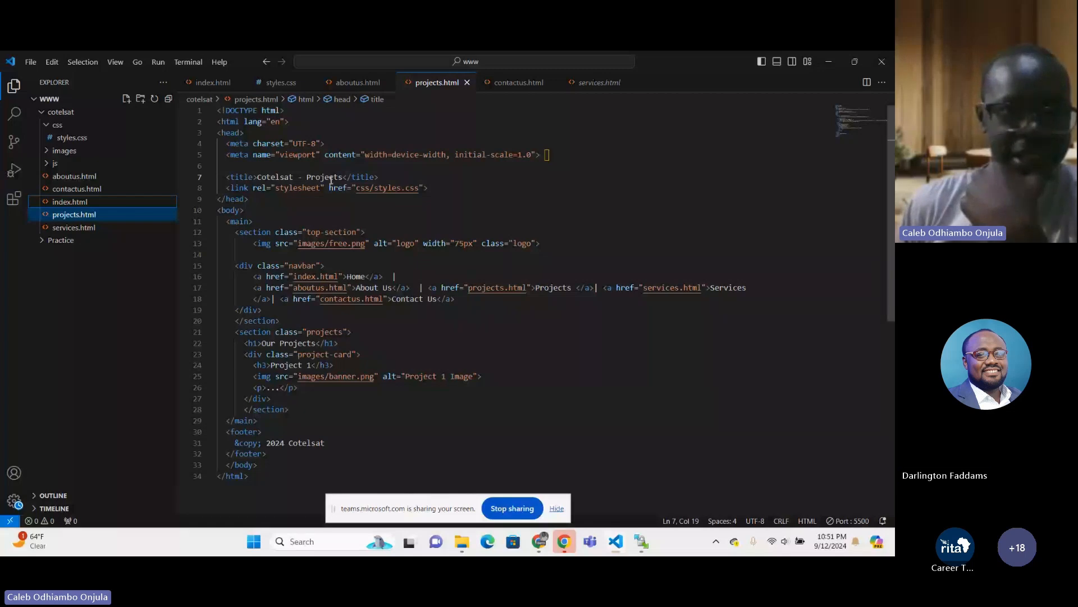
pyautogui.click(214, 82)
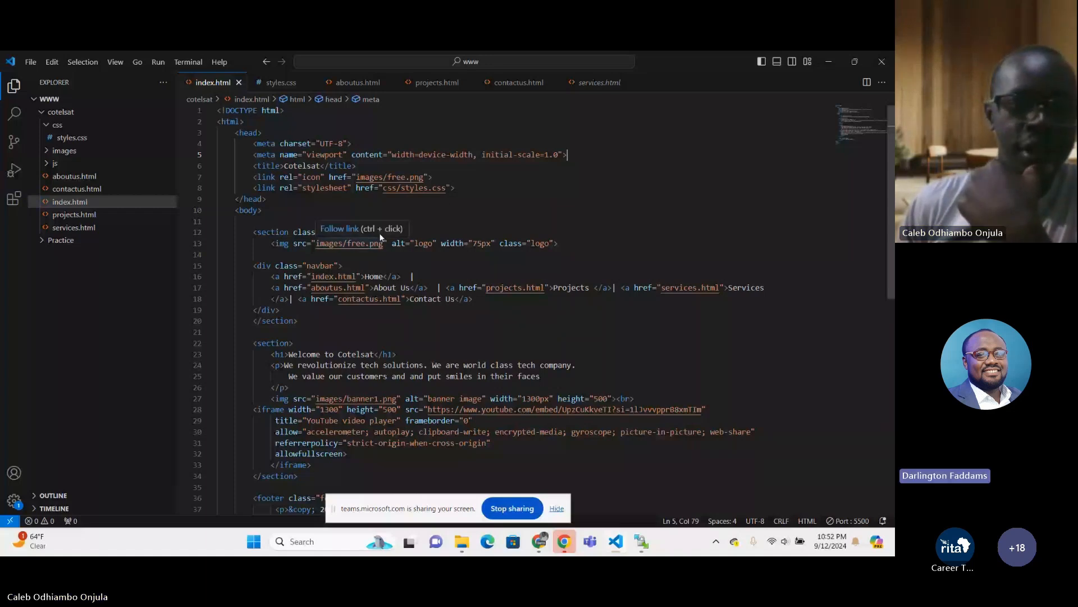
pyautogui.scroll(-1, 380, 237)
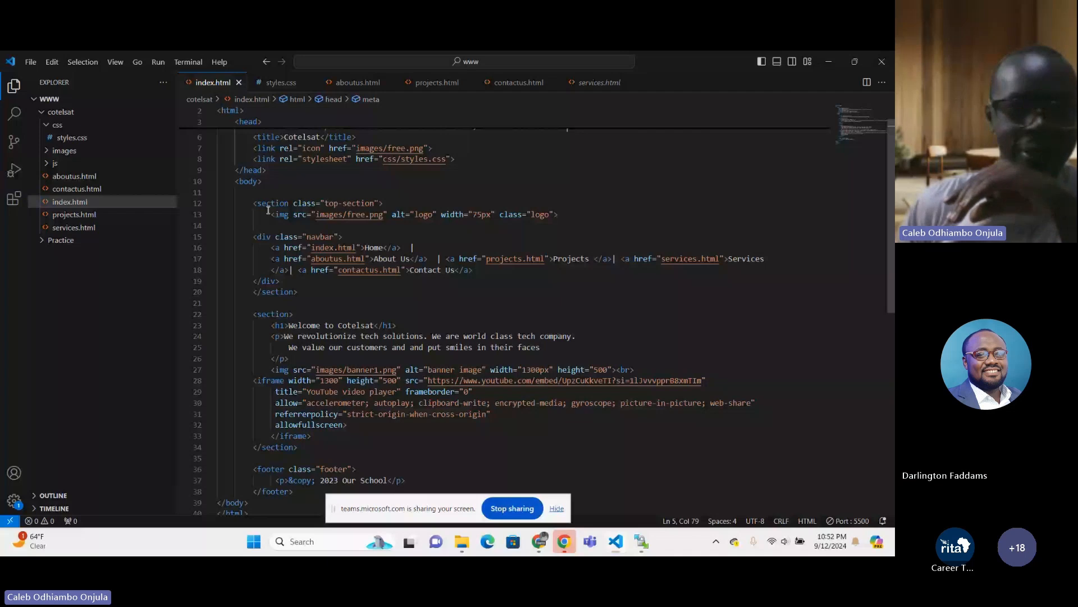
pyautogui.scroll(-1, 292, 200)
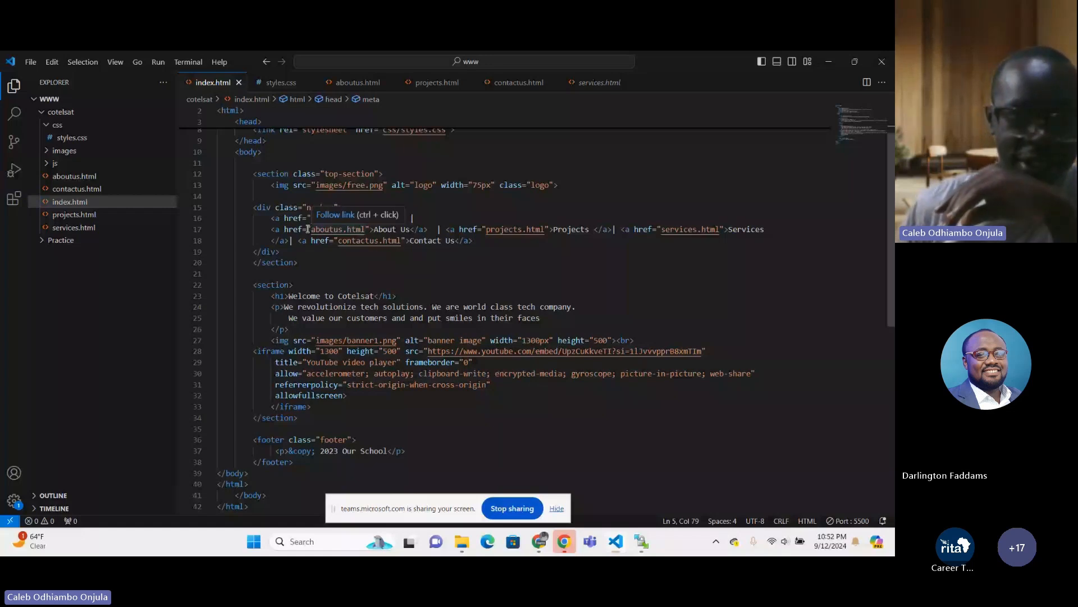
pyautogui.scroll(-2, 308, 229)
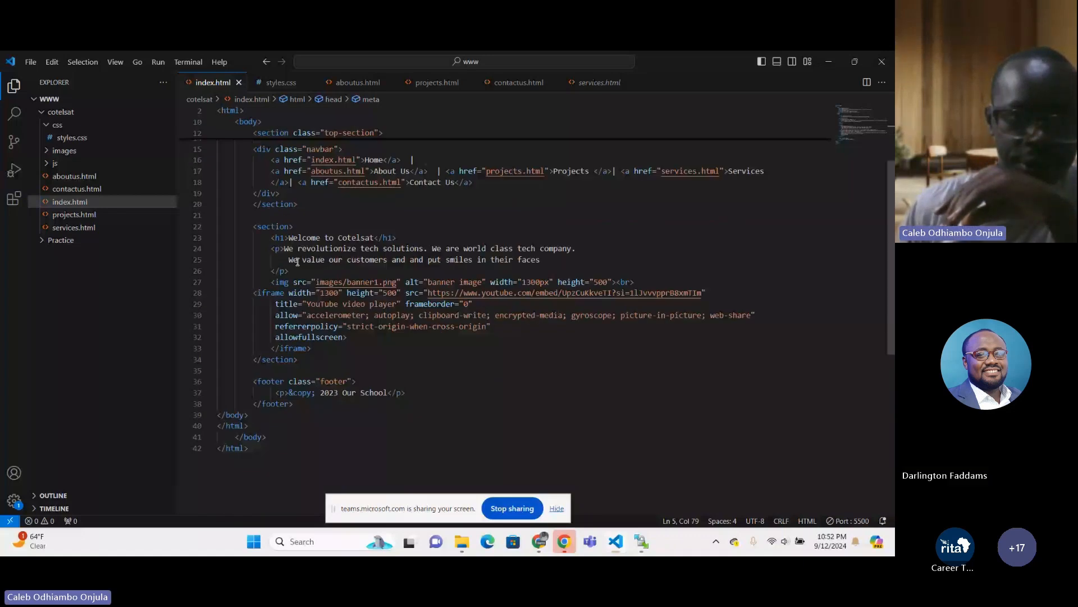
pyautogui.scroll(-1, 297, 261)
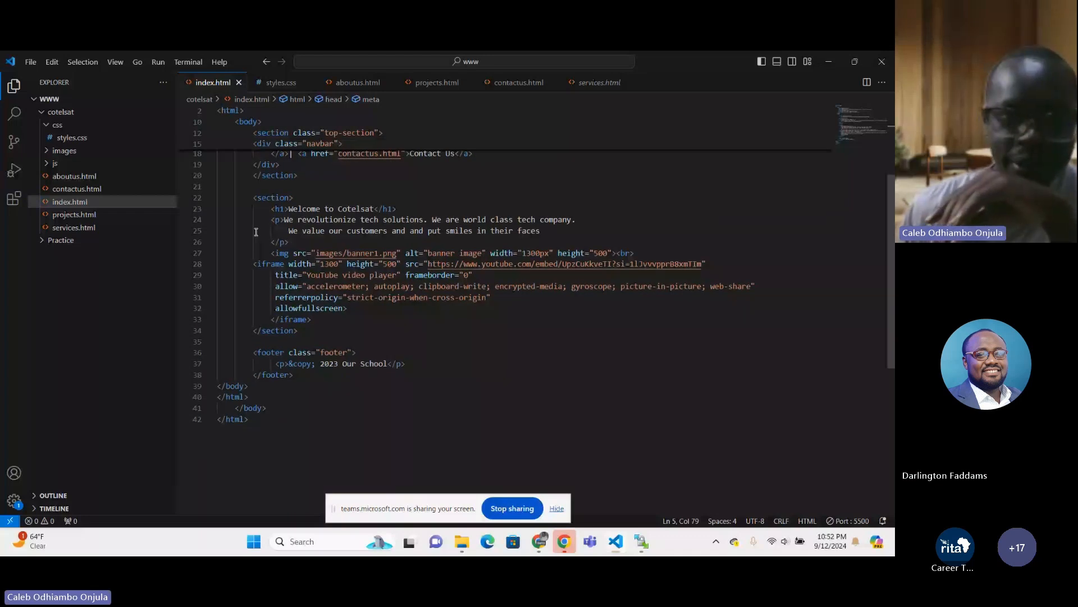
pyautogui.scroll(-1, 256, 231)
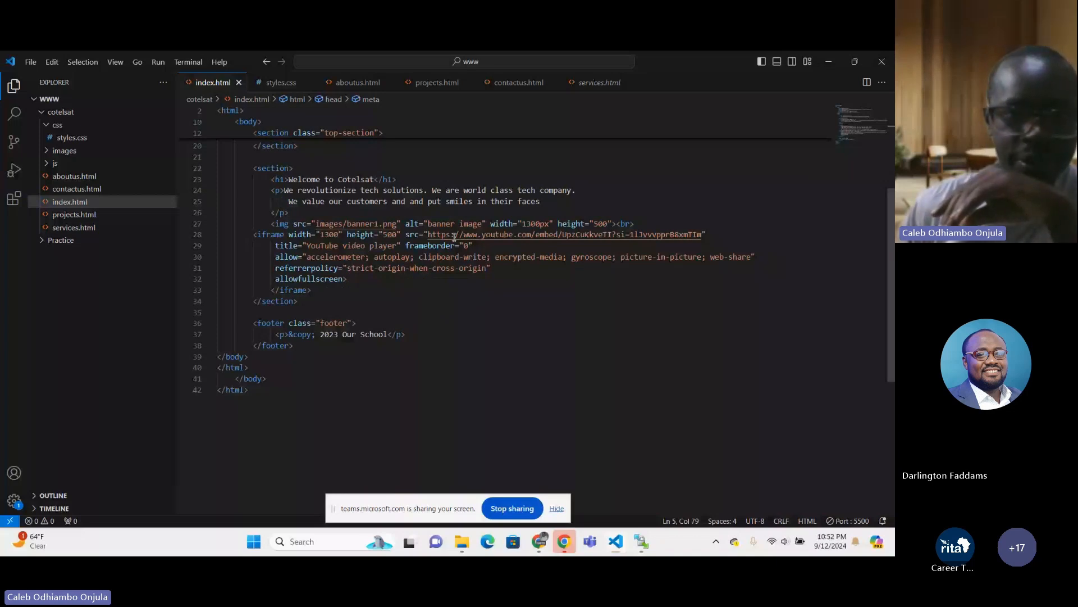
pyautogui.scroll(-1, 319, 198)
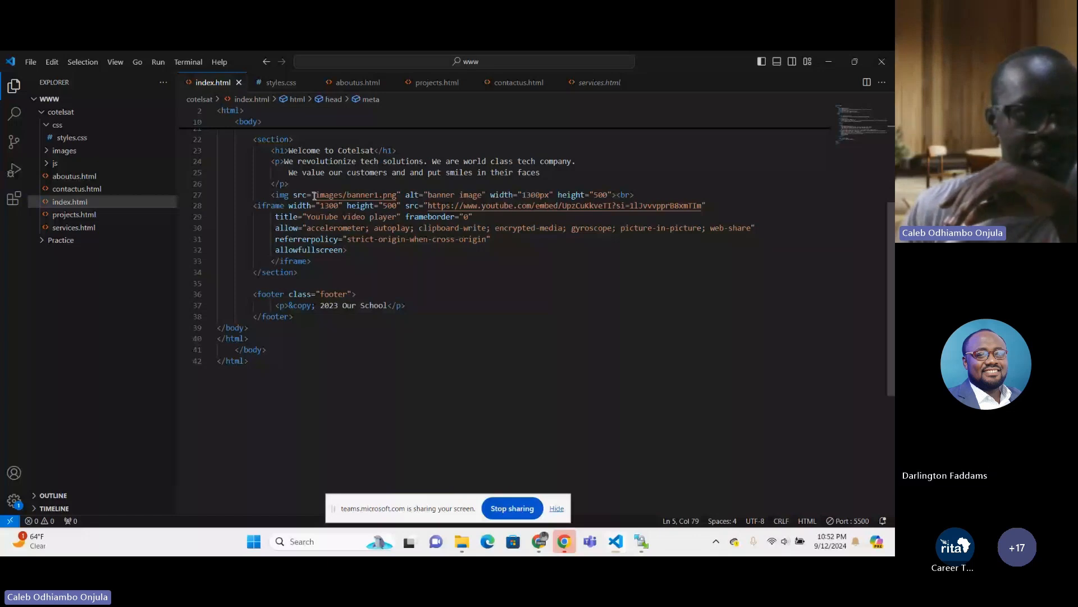
# Expand the images folder in the sidebar to list its four PNG files
pyautogui.click(52, 153)
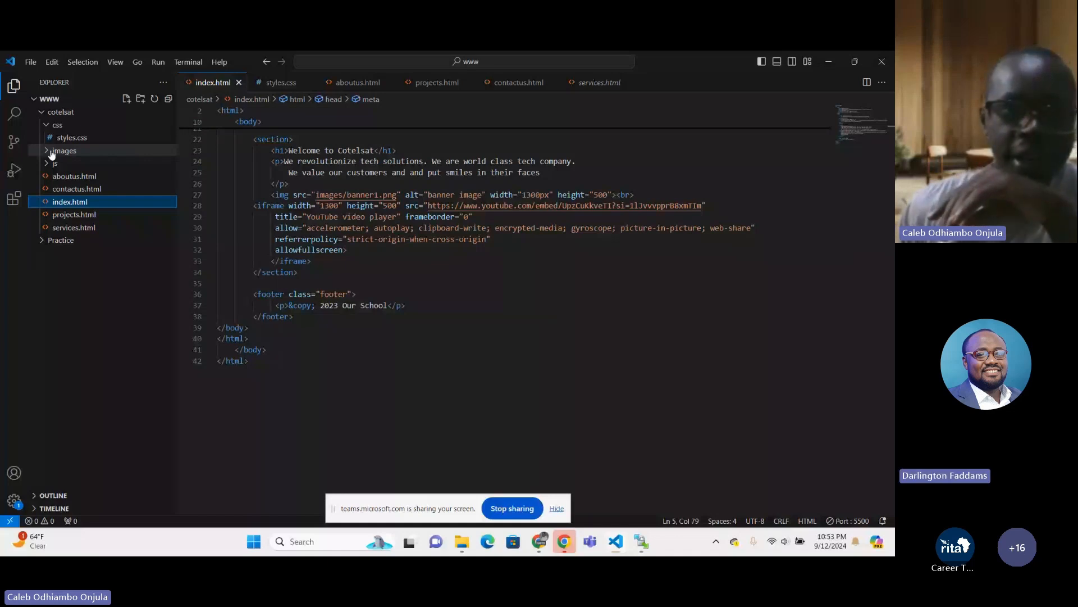
pyautogui.click(51, 153)
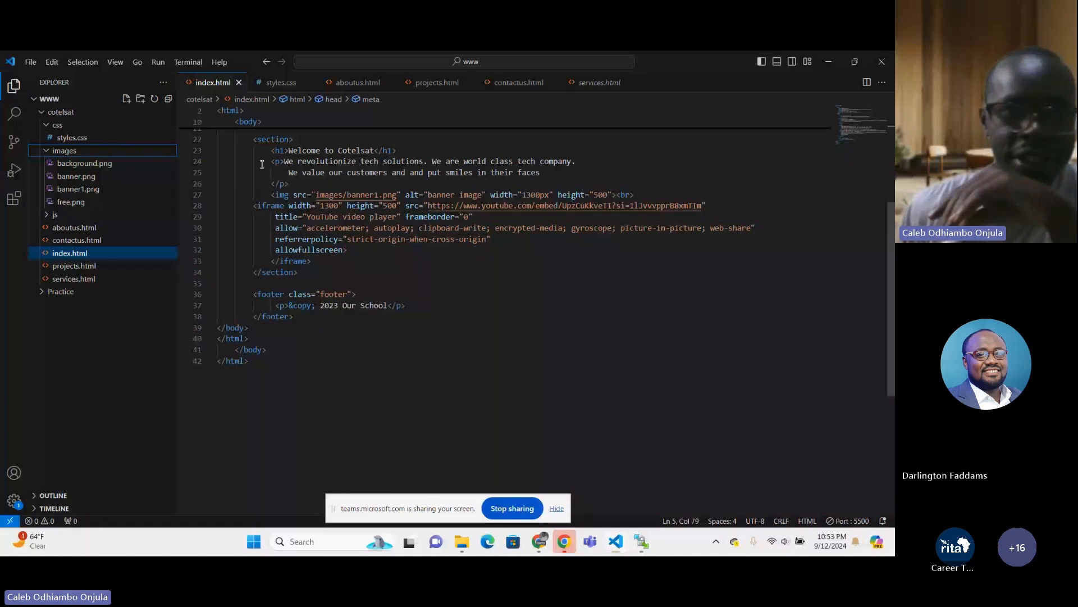
pyautogui.scroll(3, 262, 164)
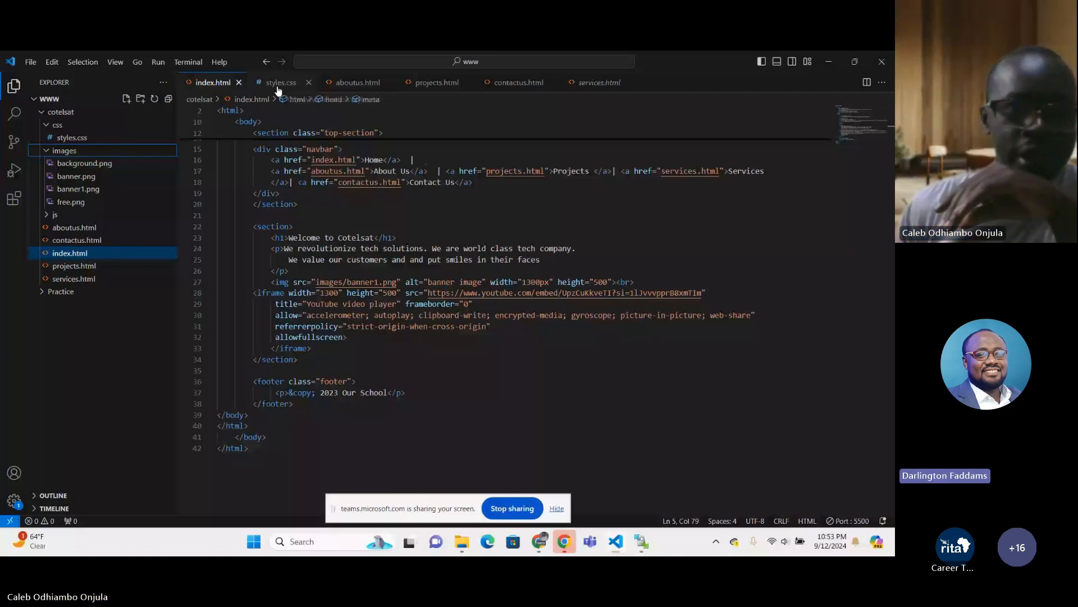
# Review styles.css, index.html, projects.html, services.html and contactus.html, then bring up the cotelsat folder
pyautogui.click(278, 85)
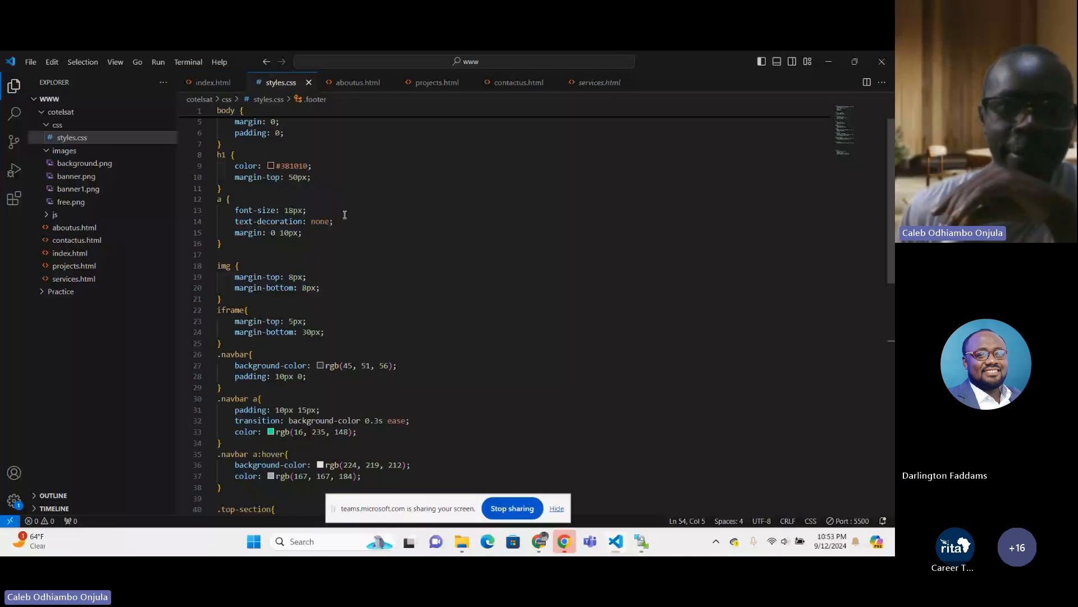
pyautogui.scroll(1, 345, 215)
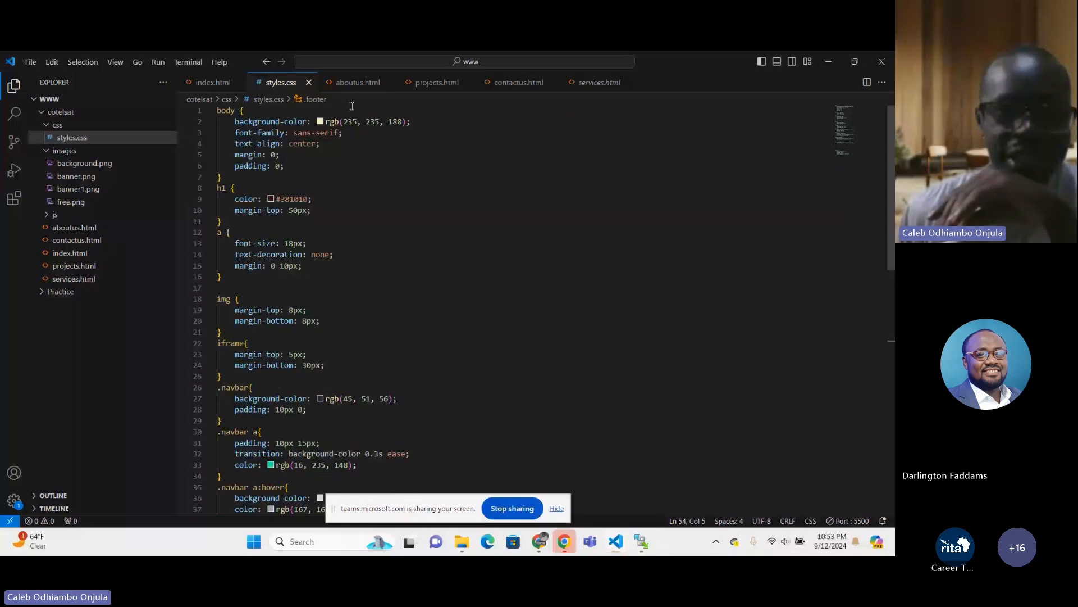
pyautogui.click(213, 82)
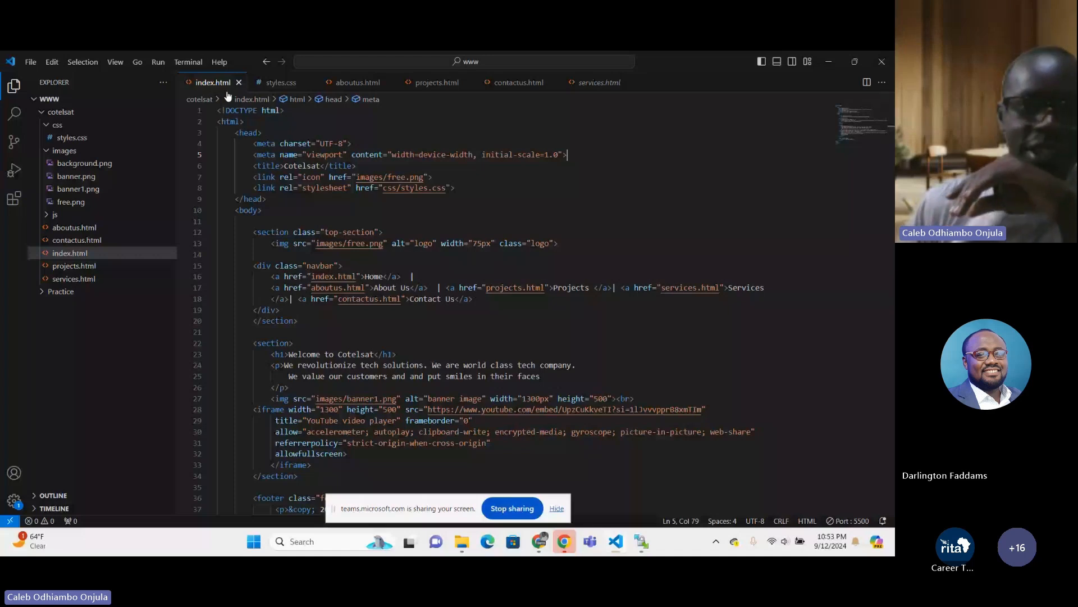
pyautogui.click(437, 85)
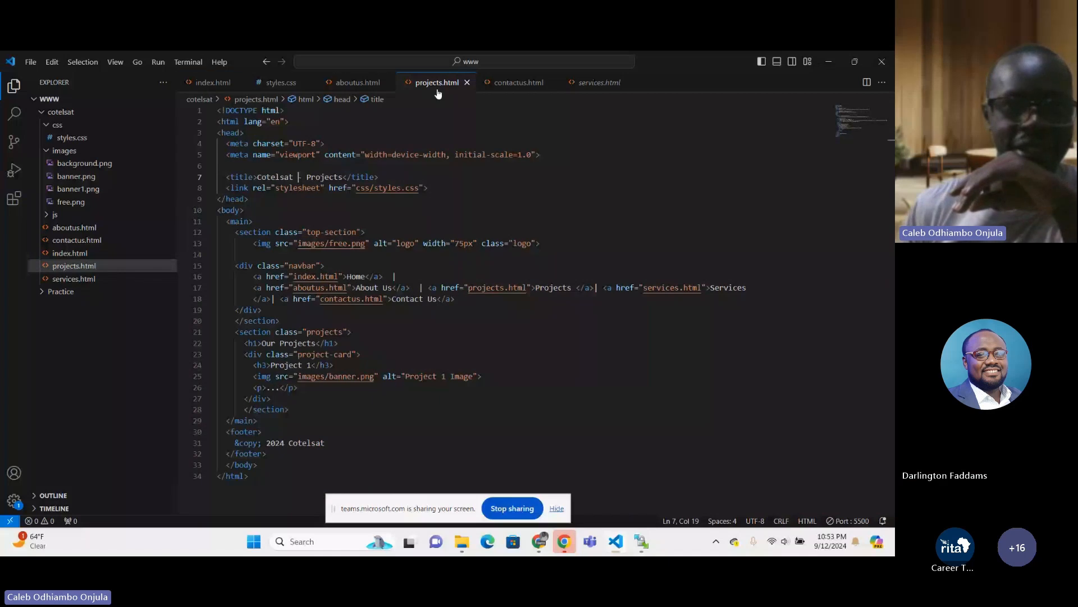
pyautogui.click(600, 83)
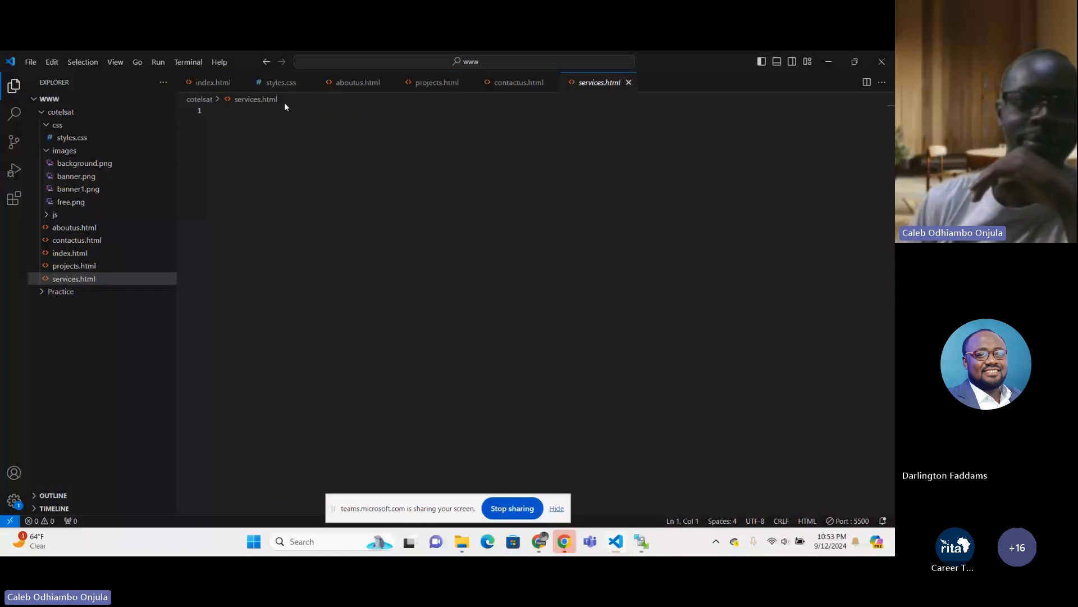
pyautogui.hotkey('ctrl', 'pageup')
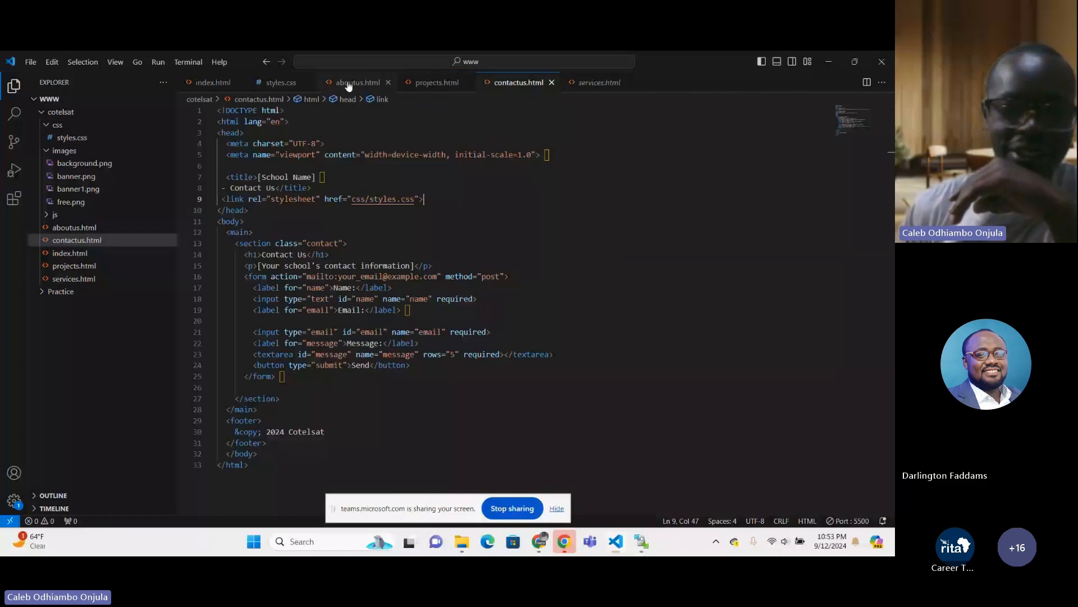
pyautogui.click(462, 543)
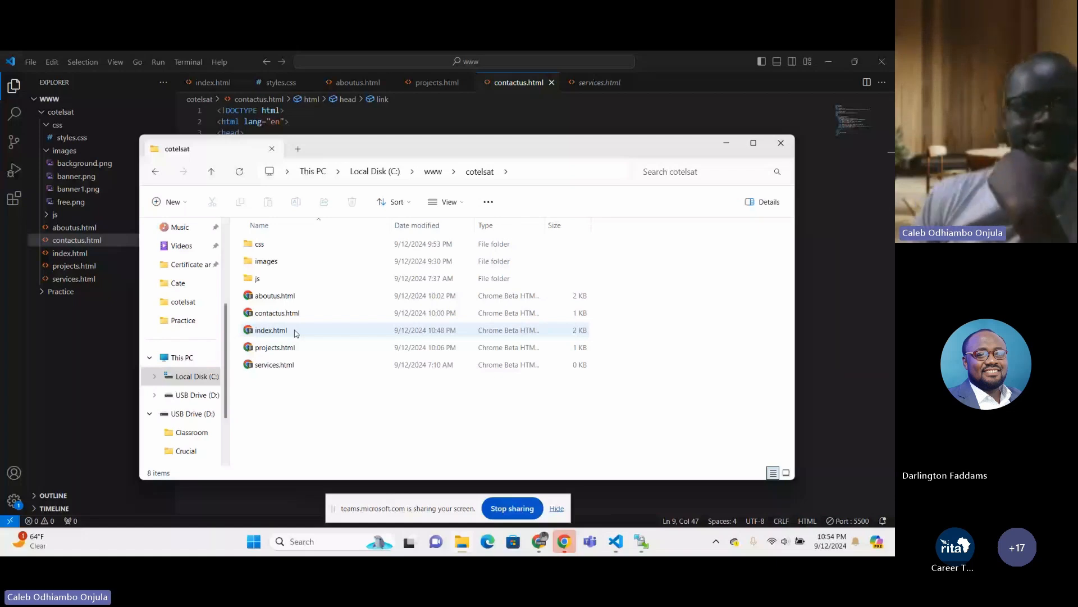
# Preview the local index.html in Chrome and scroll down to its footer
pyautogui.doubleClick(296, 333)
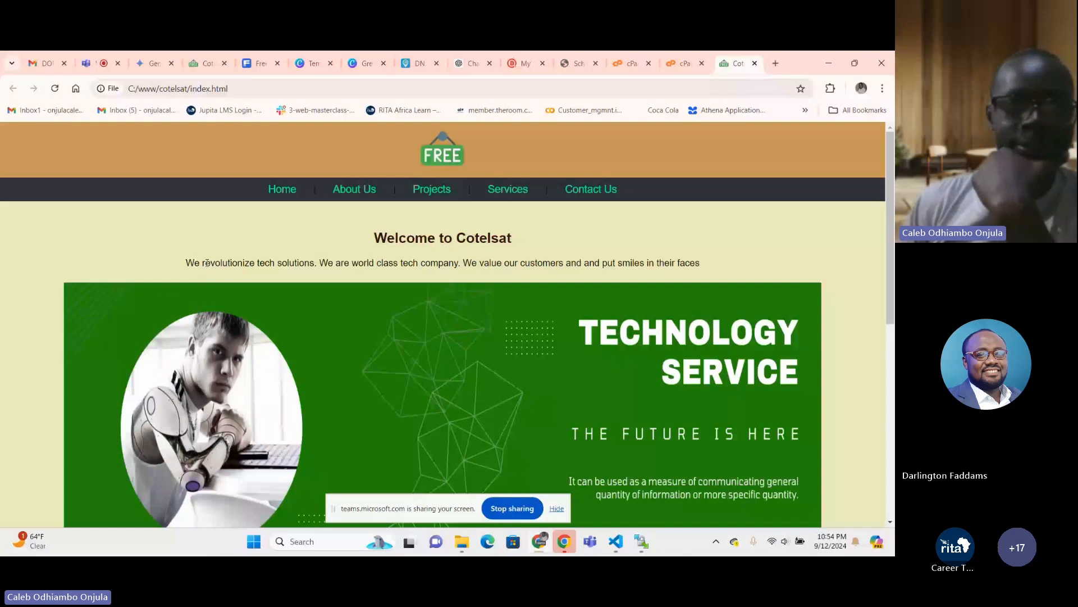
pyautogui.scroll(-5, 333, 254)
pyautogui.scroll(-3, 399, 264)
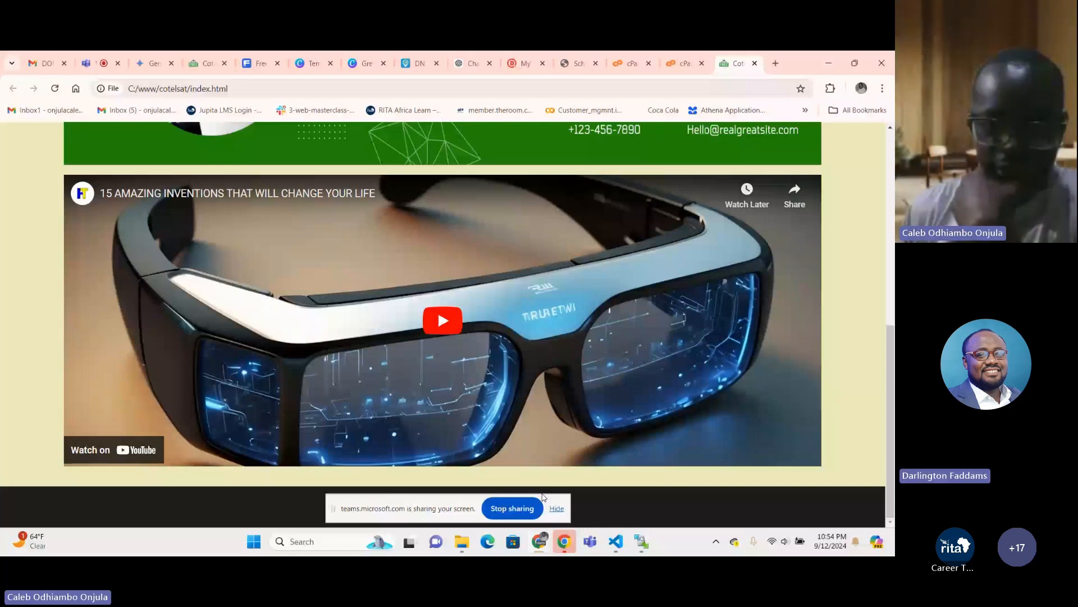
pyautogui.moveTo(543, 496); pyautogui.dragTo(669, 397)
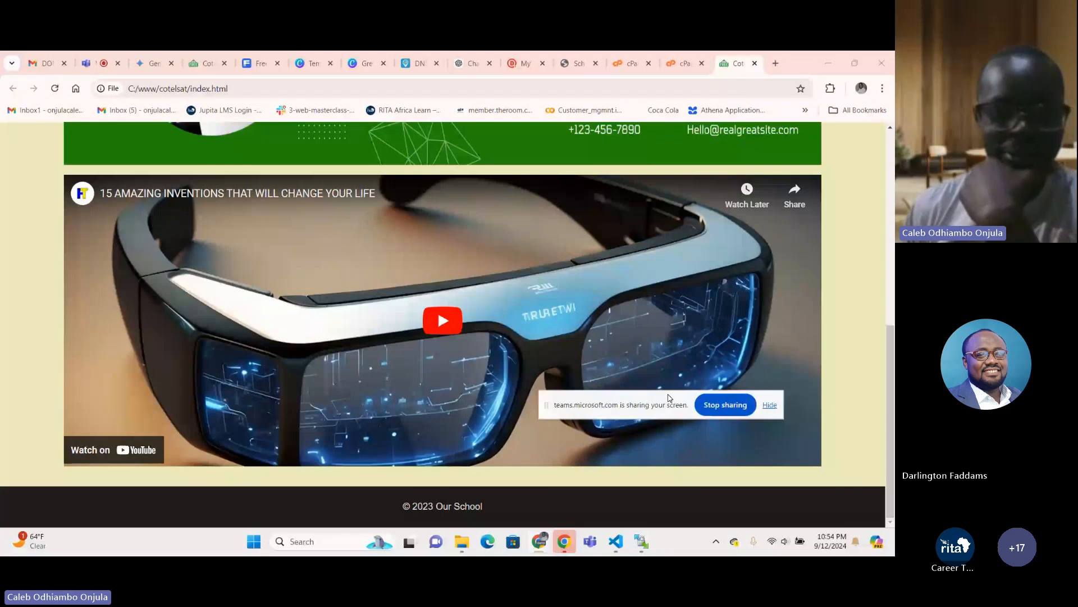
pyautogui.scroll(3, 362, 427)
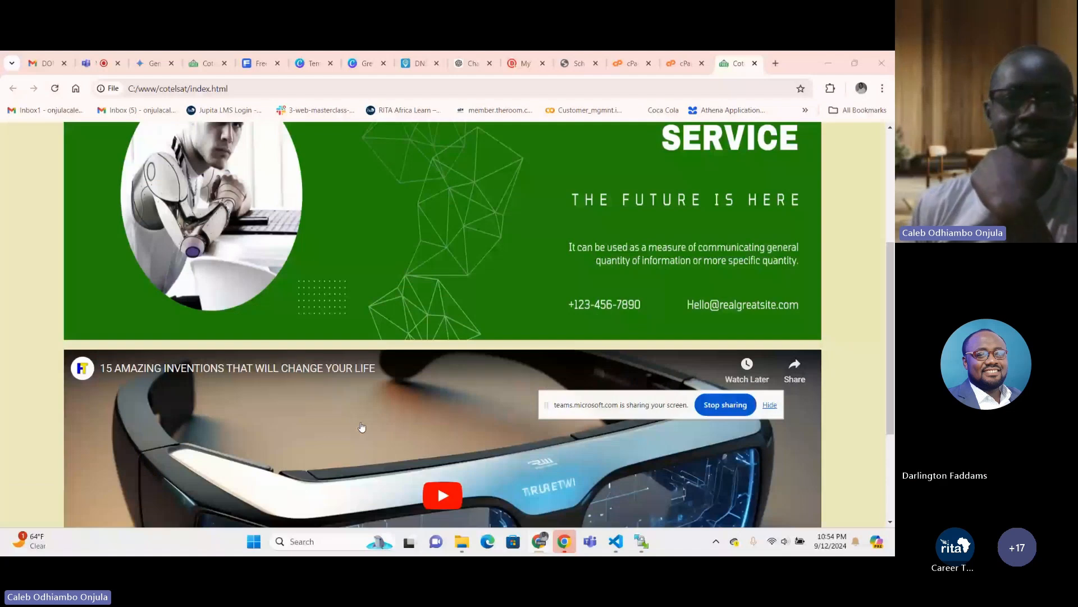
pyautogui.scroll(4, 362, 427)
# Visit the About Us and Projects pages, then switch to the File Manager's public_html tab
pyautogui.click(354, 187)
pyautogui.scroll(-1, 384, 323)
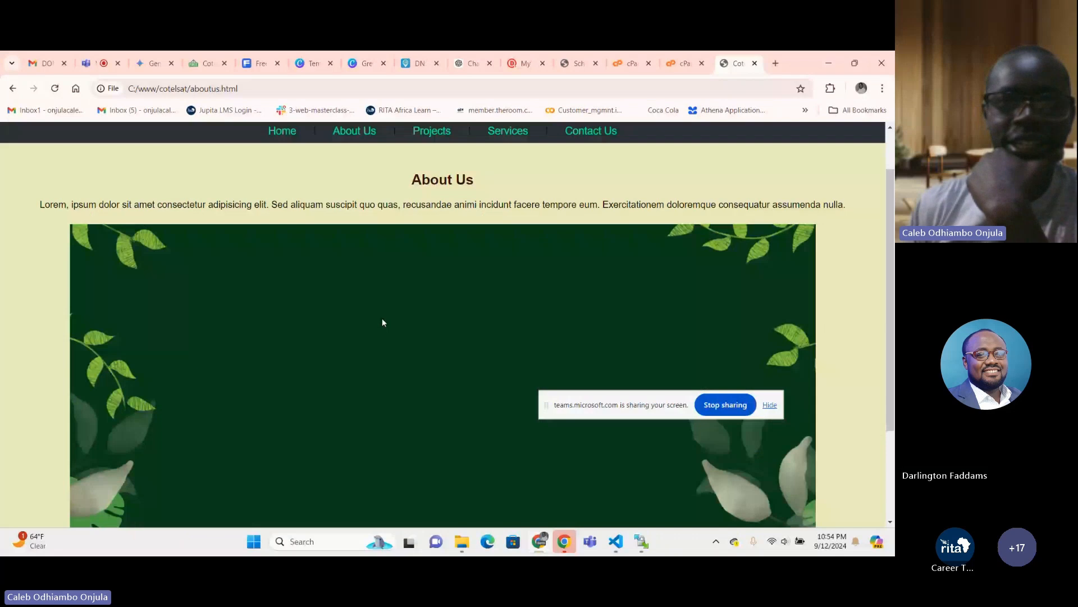
pyautogui.scroll(1, 382, 323)
pyautogui.click(432, 201)
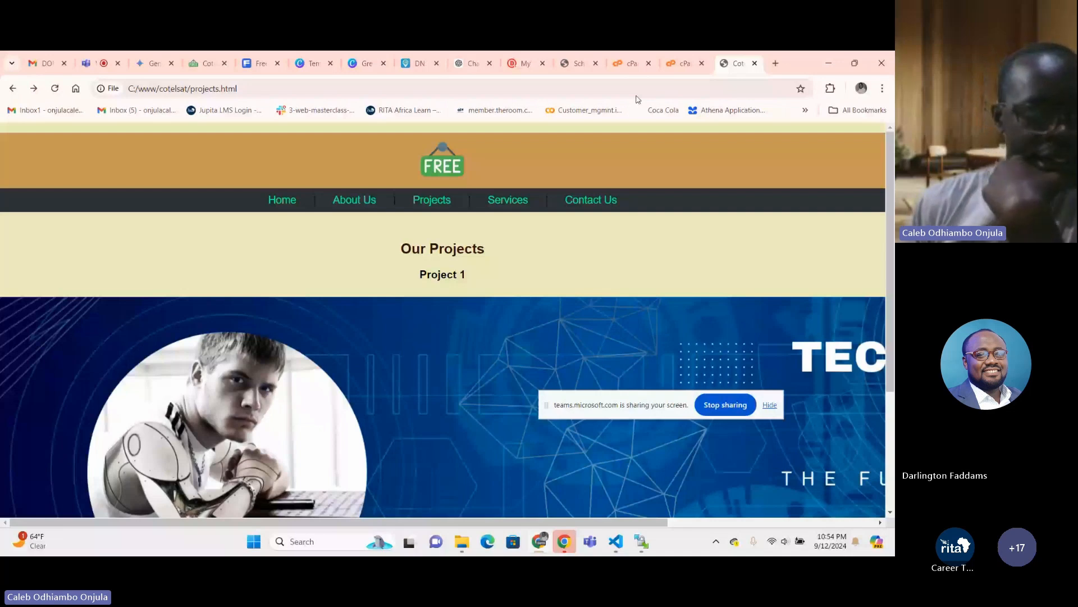
pyautogui.hotkey('ctrl', 'shift', 'Tab')
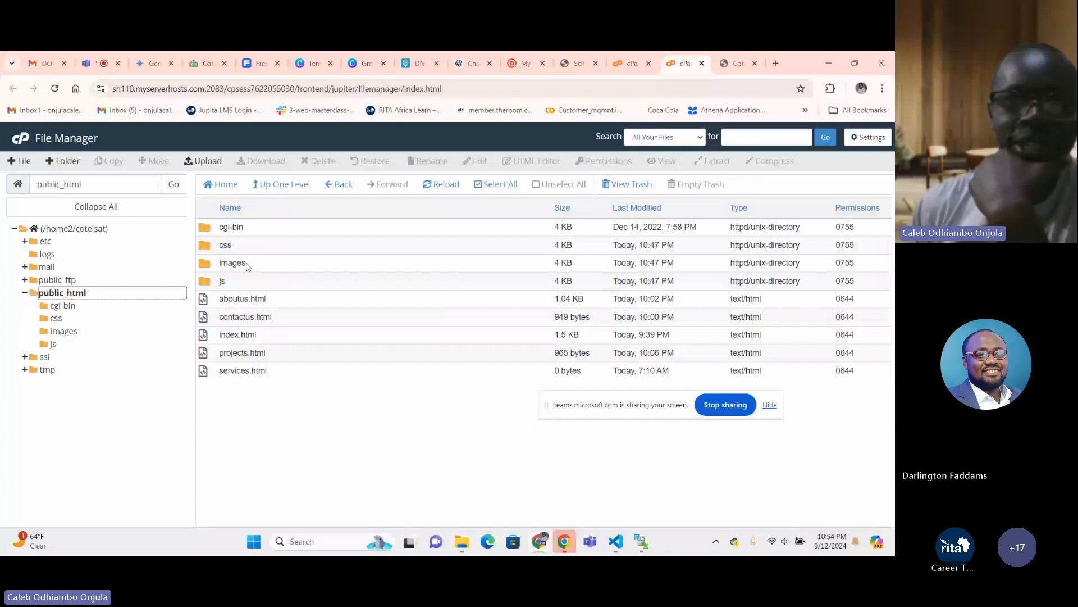
# Load the live cotelsat.com site, scroll toward its footer, and return to the Teams meeting tab
pyautogui.hotkey('ctrl', 'Tab')
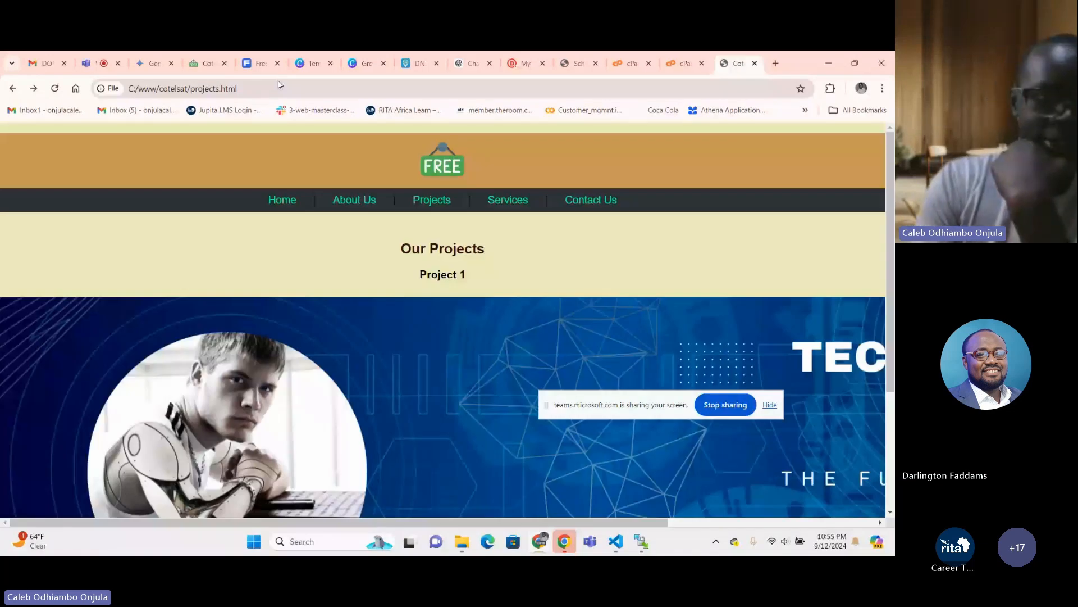
pyautogui.click(260, 86)
pyautogui.write('cotelsat.com')
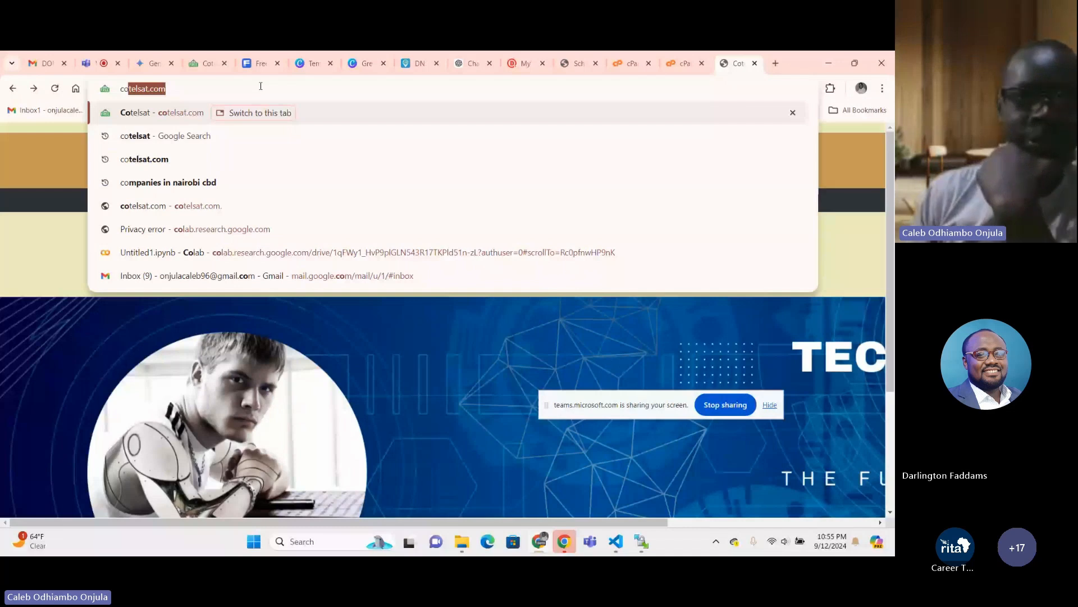
pyautogui.press('Return')
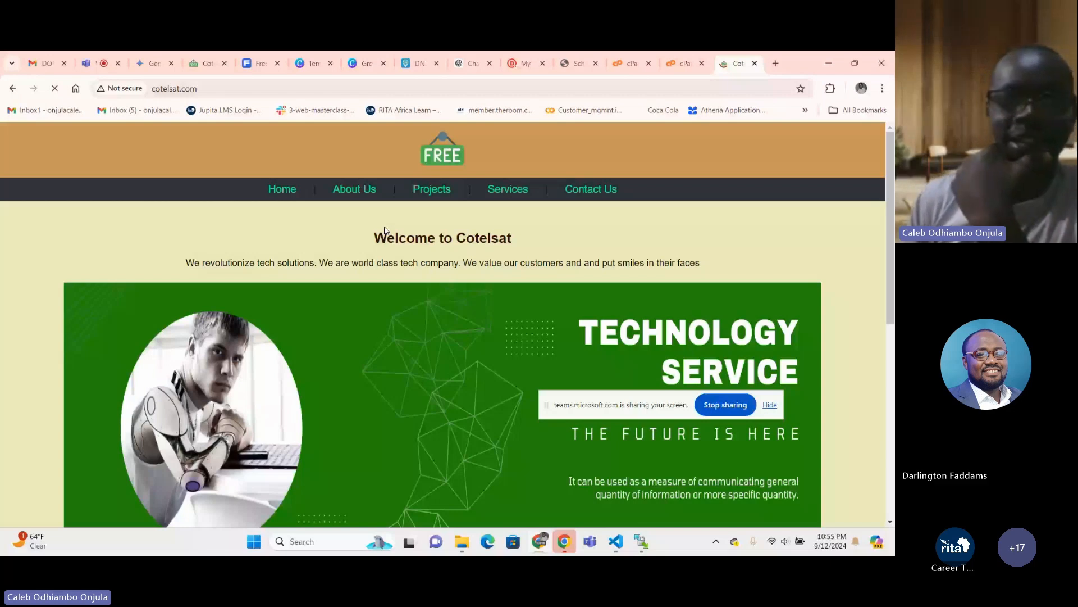
pyautogui.scroll(-2, 520, 252)
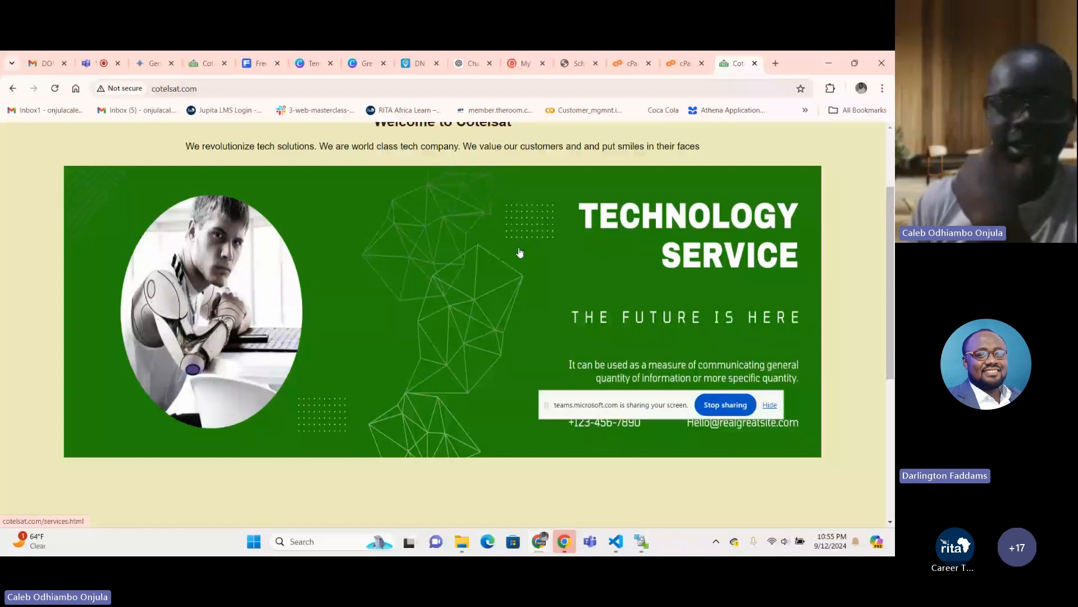
pyautogui.scroll(-5, 520, 252)
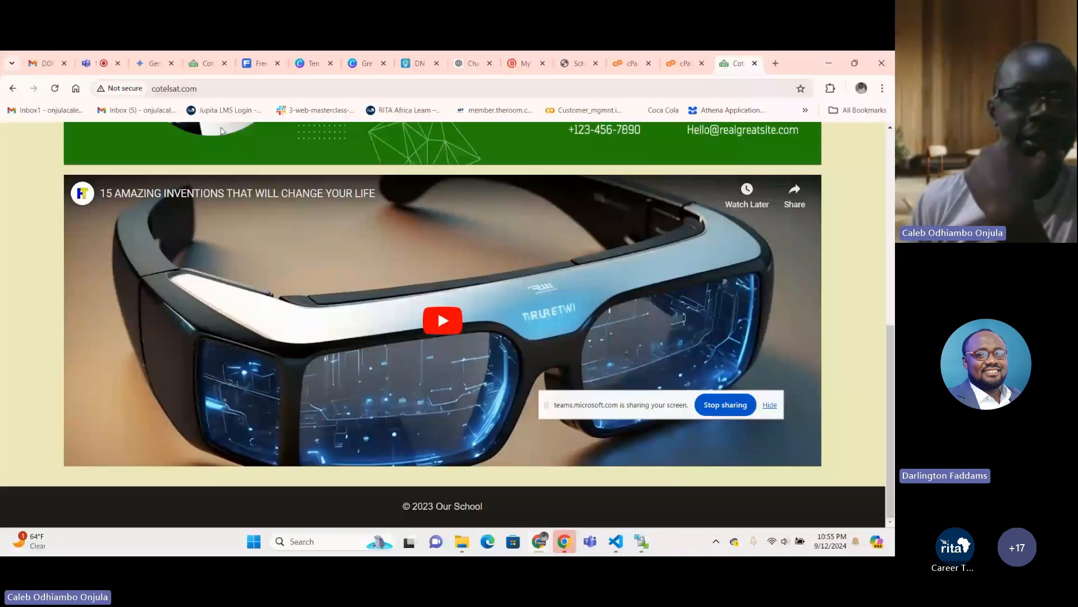
pyautogui.click(93, 63)
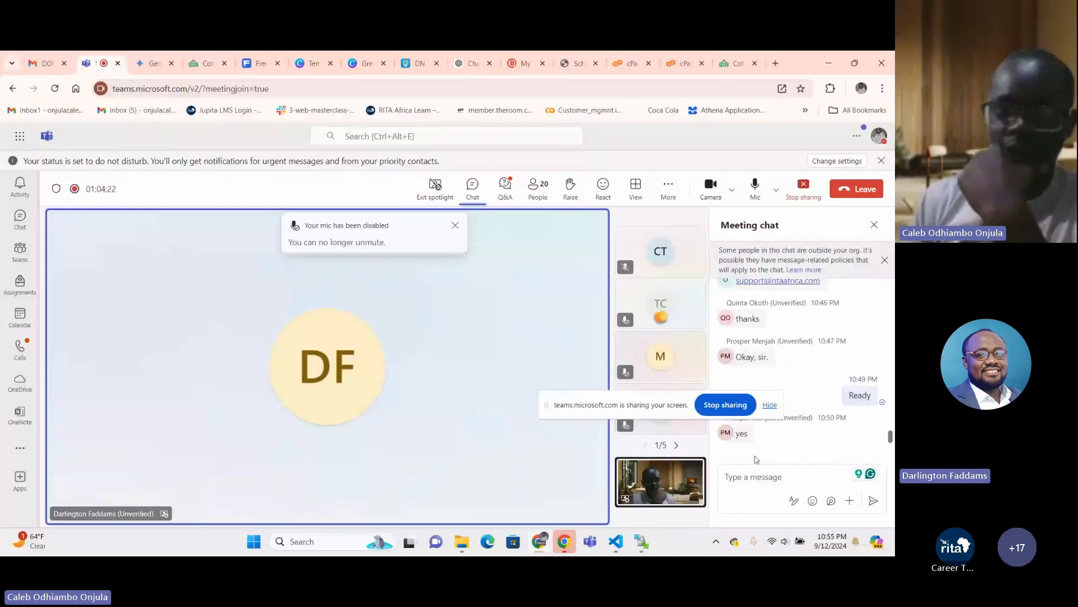
pyautogui.click(710, 188)
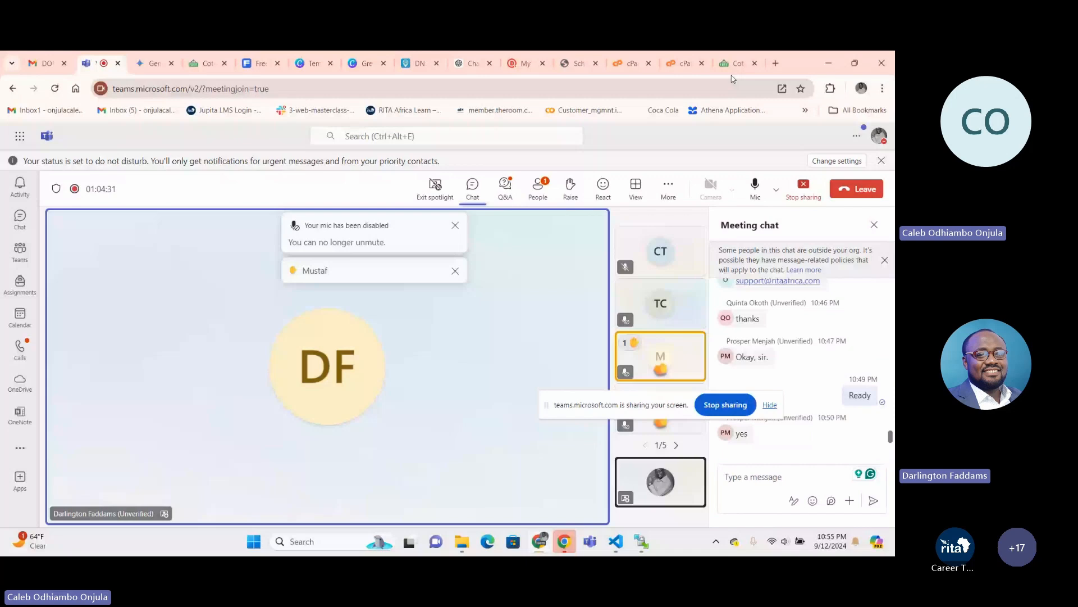
pyautogui.click(736, 64)
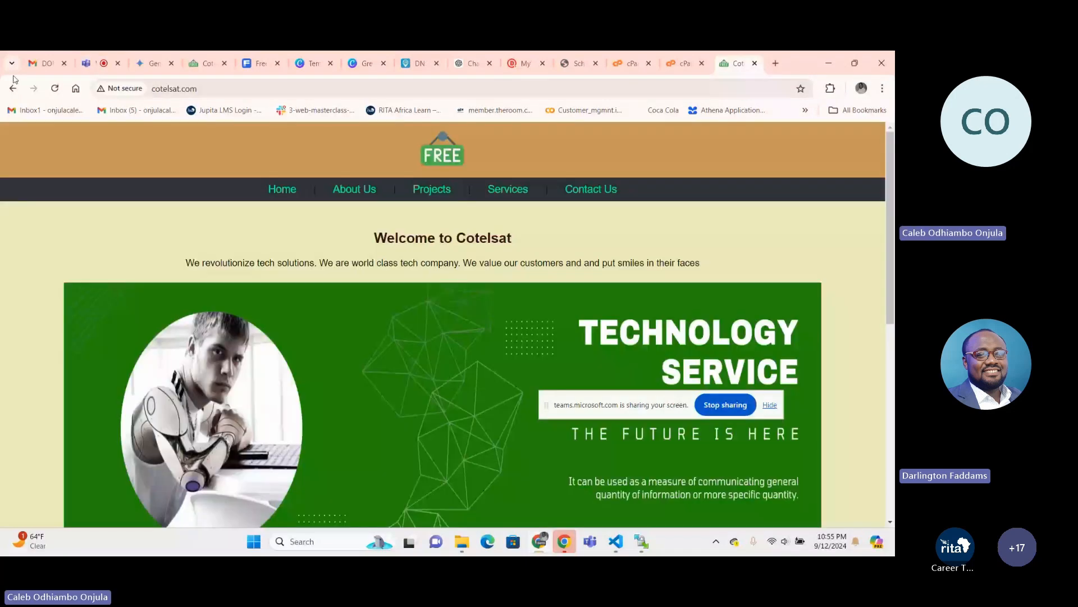
pyautogui.click(90, 63)
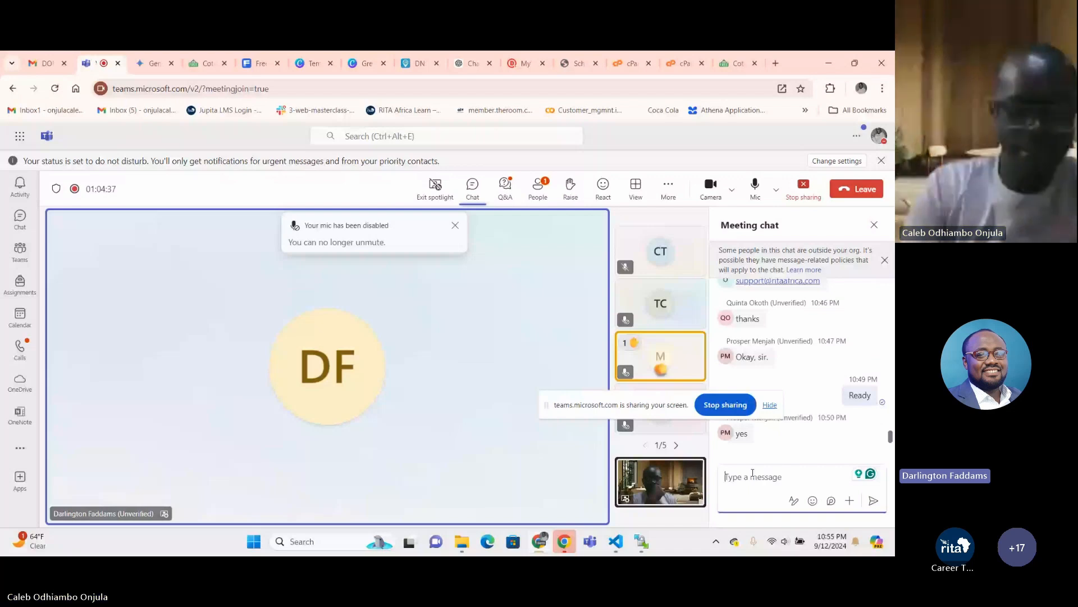
# Post cotelsat.com in the meeting chat, checking the live site tab in between
pyautogui.write('cotelsat.c')
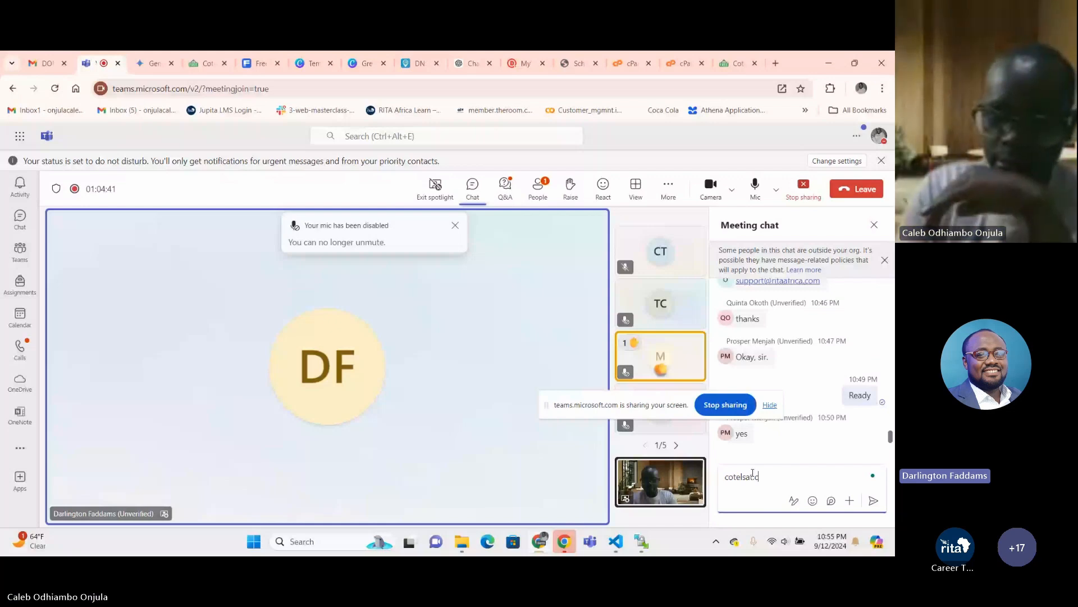
pyautogui.write('om')
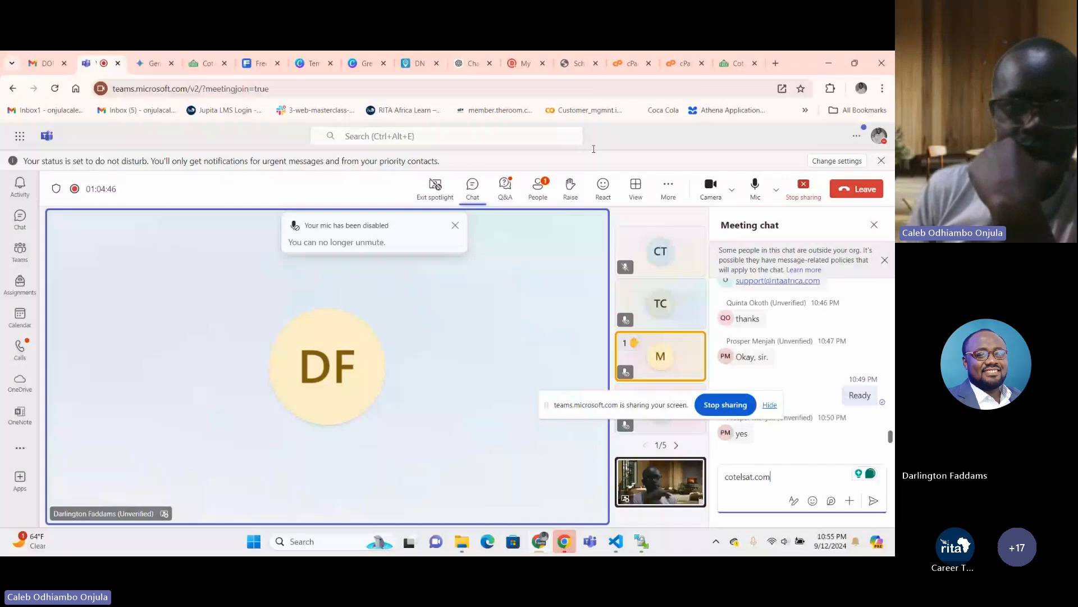
pyautogui.click(737, 64)
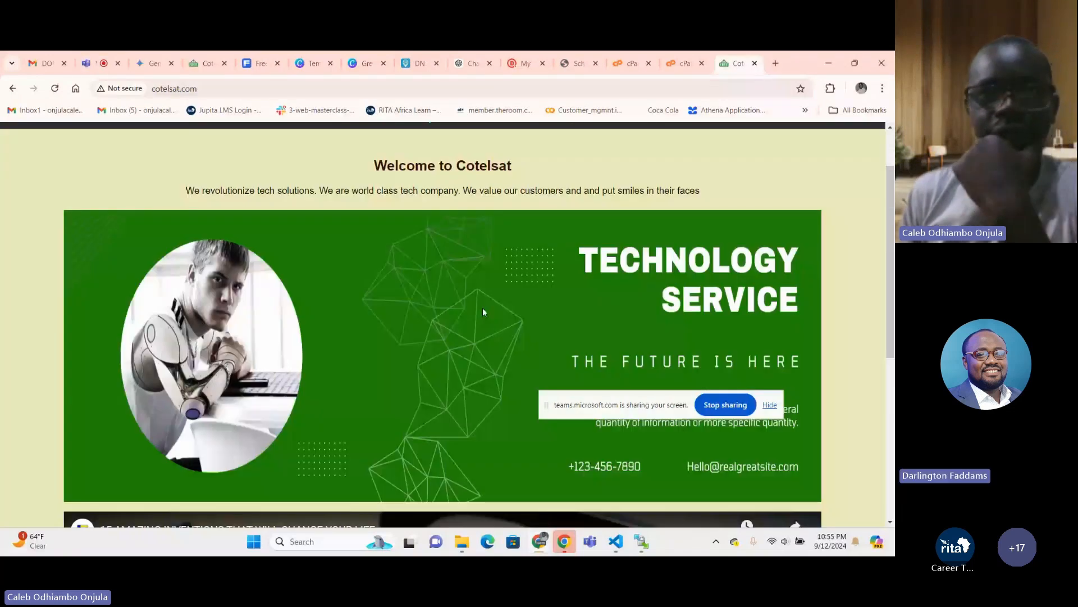
pyautogui.scroll(1, 484, 311)
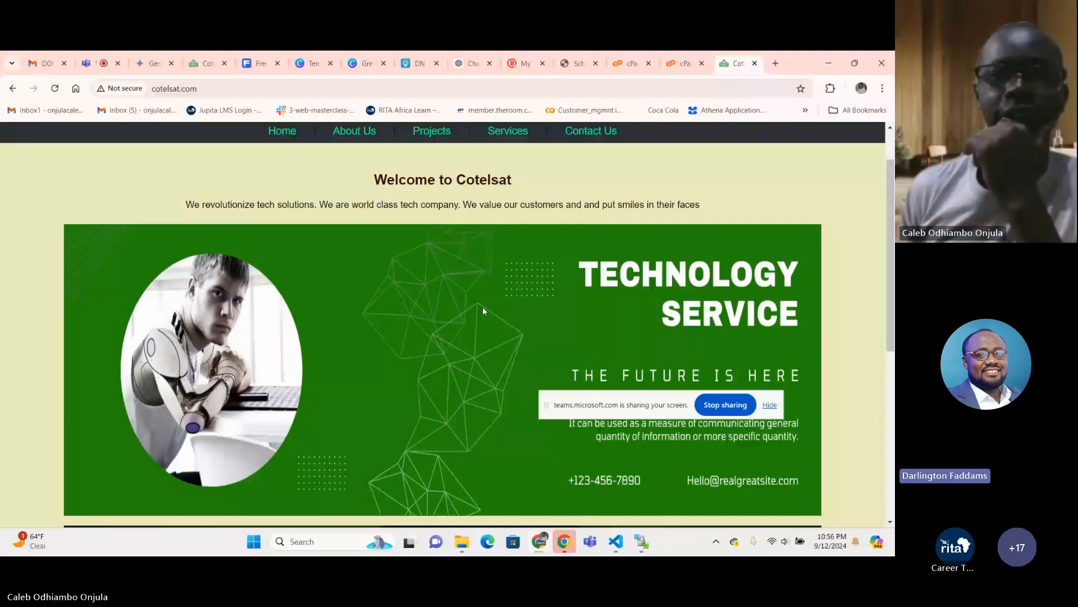
pyautogui.click(93, 64)
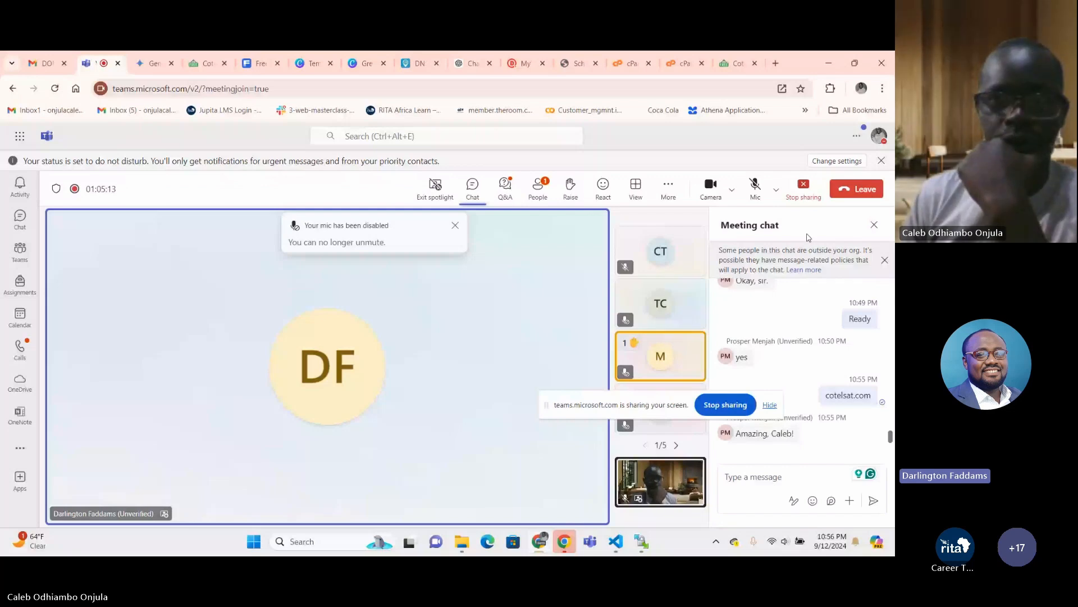
# Switch to the live cotelsat.com homepage and mute the microphone
pyautogui.click(737, 63)
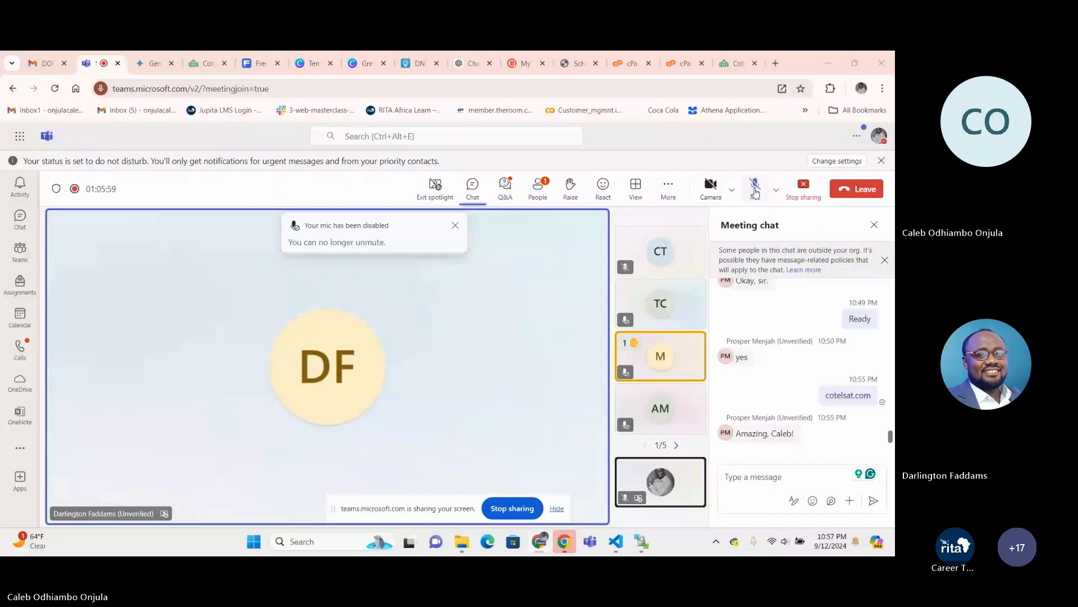
pyautogui.click(755, 192)
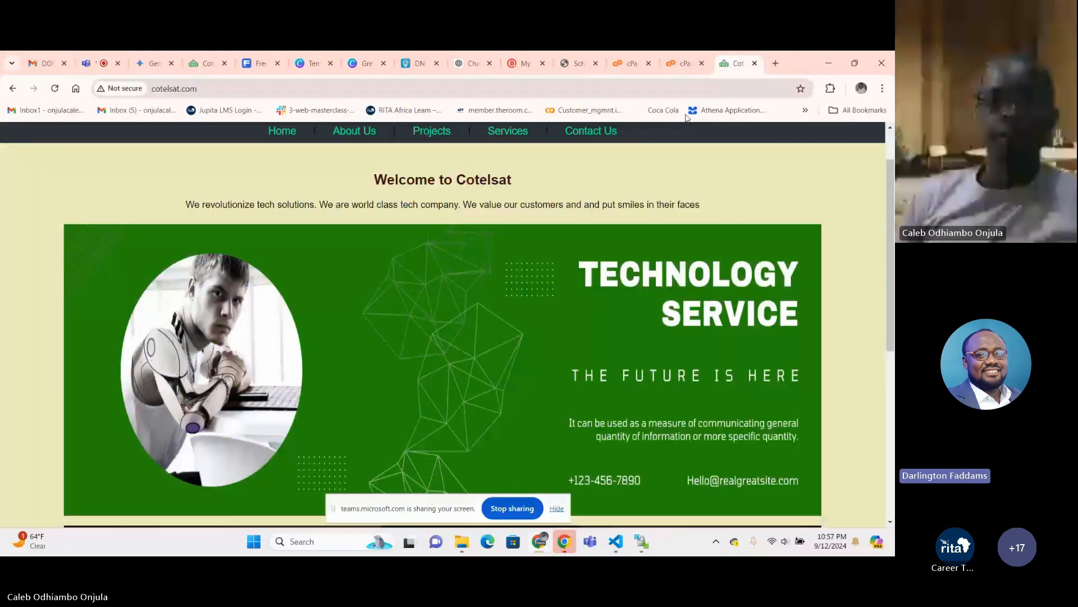
pyautogui.scroll(1, 598, 274)
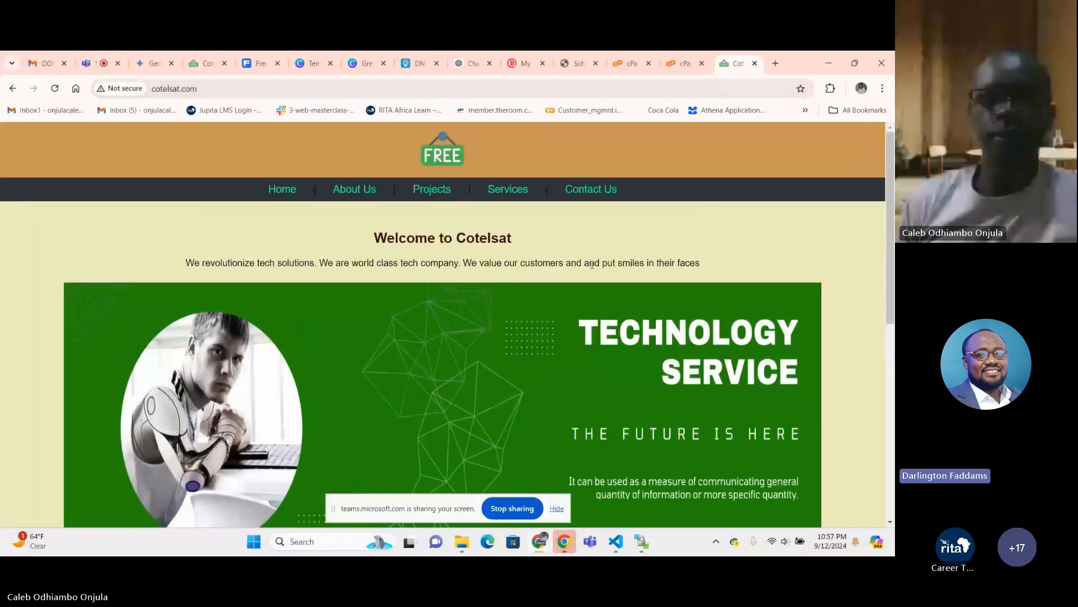
pyautogui.scroll(-1, 587, 238)
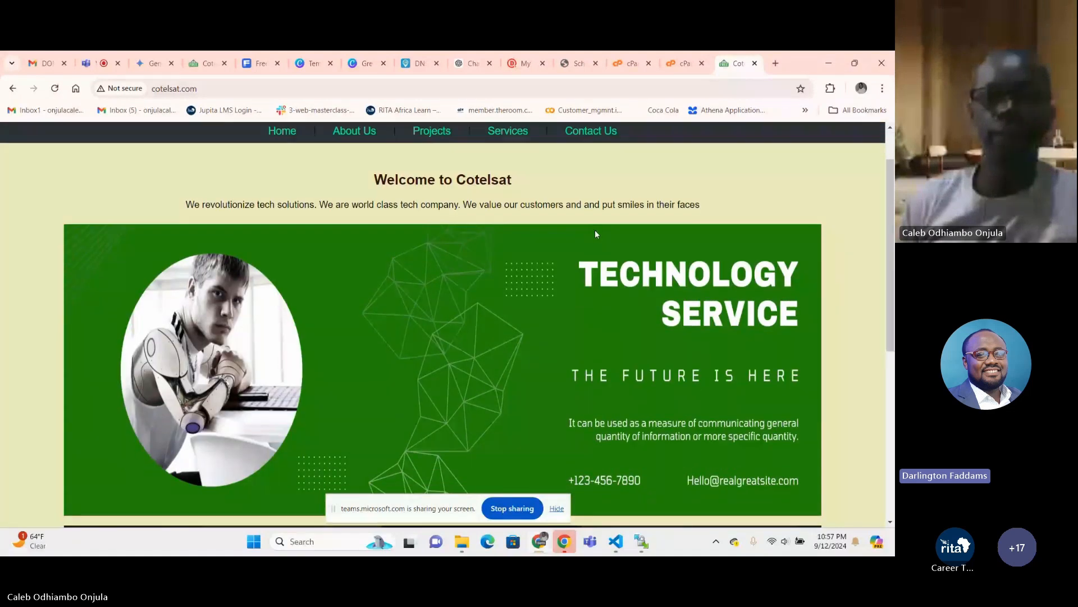
pyautogui.scroll(1, 594, 231)
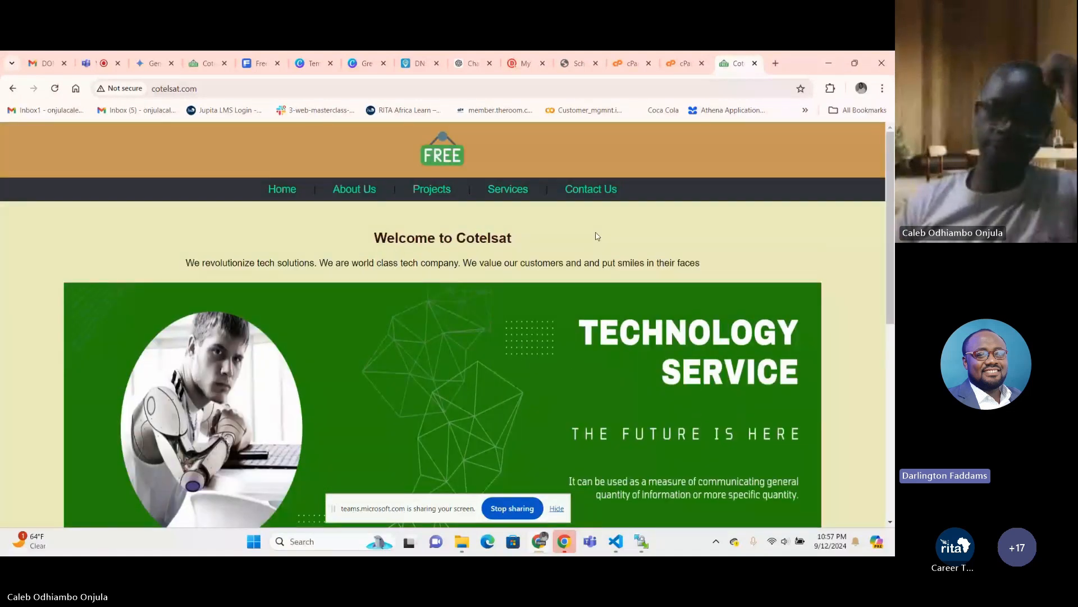
# Search Google for 'cloudflare' in a new tab and open the cloudflare.com result
pyautogui.click(775, 63)
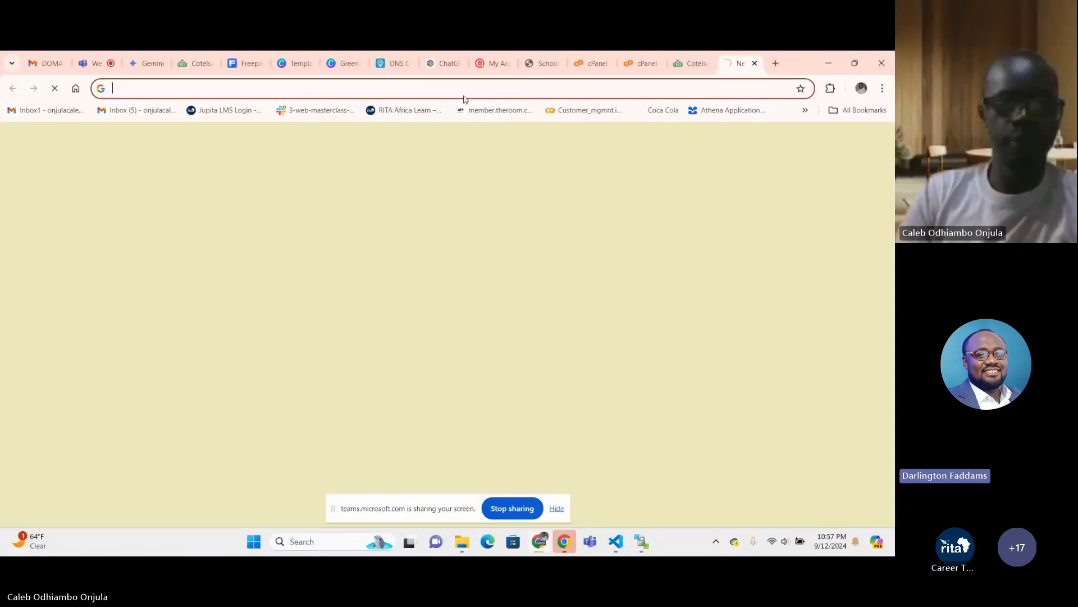
pyautogui.write('cl')
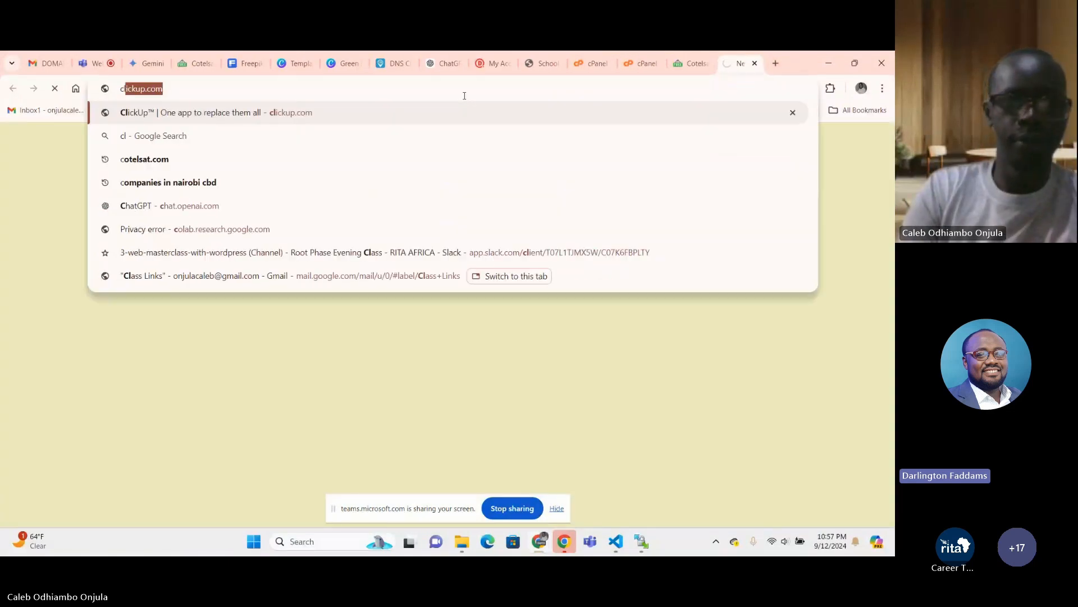
pyautogui.write('l')
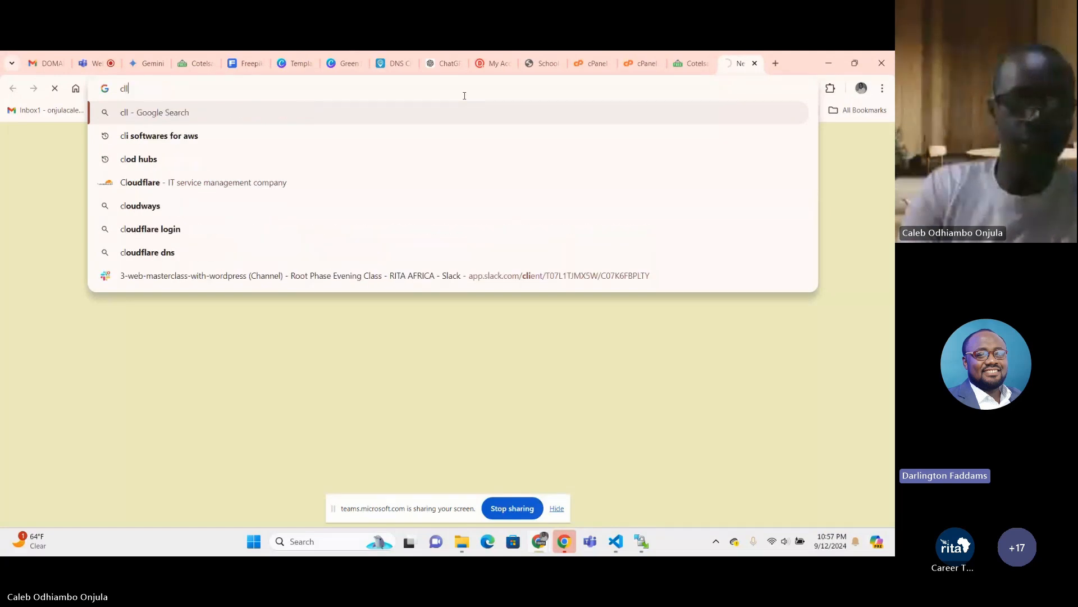
pyautogui.press('BackSpace')
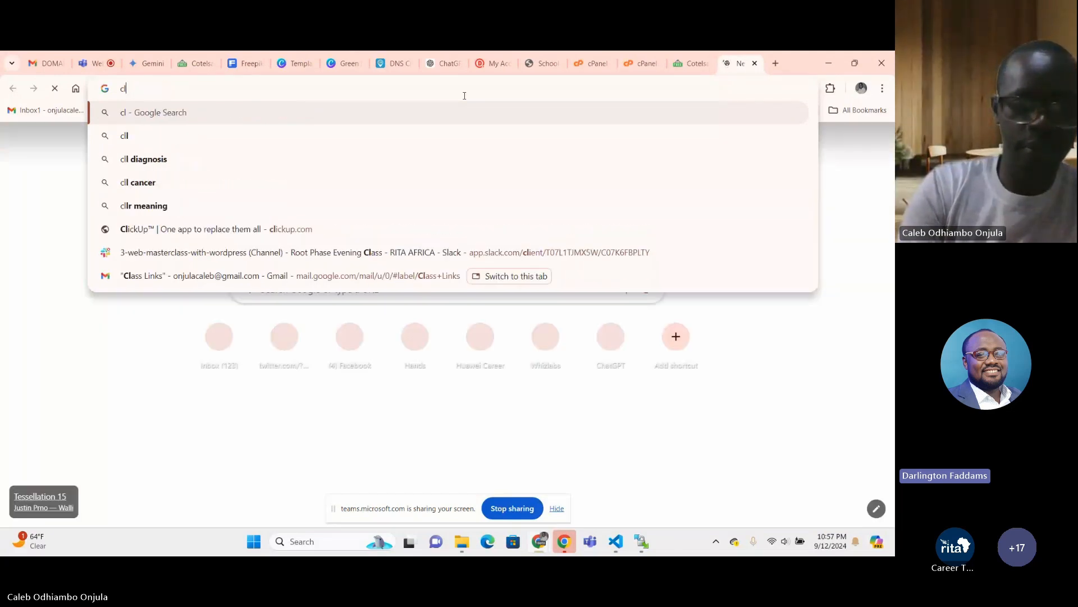
pyautogui.write('oudf')
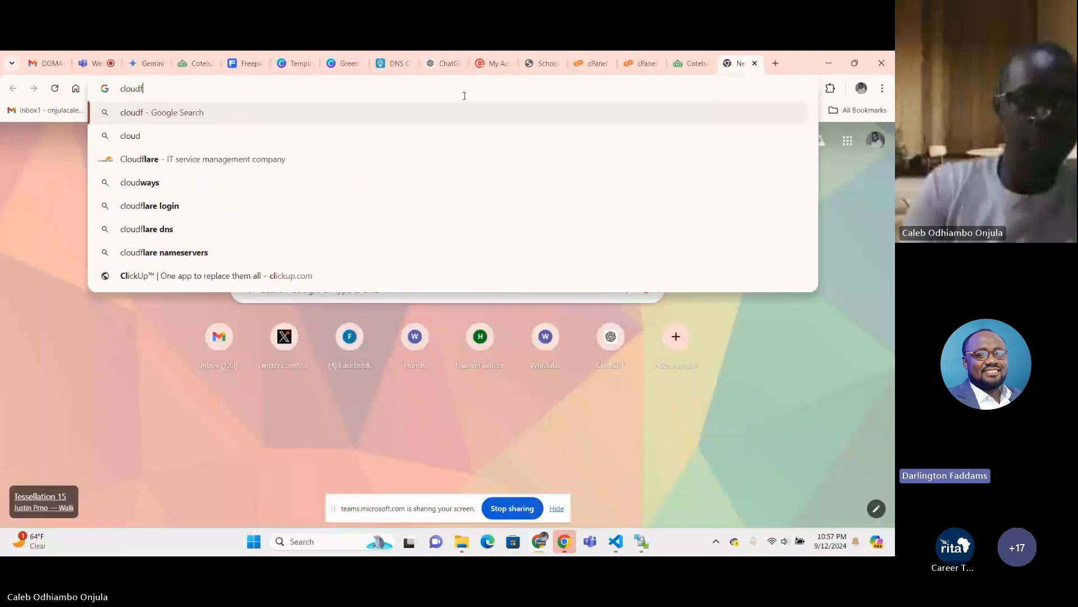
pyautogui.write('l')
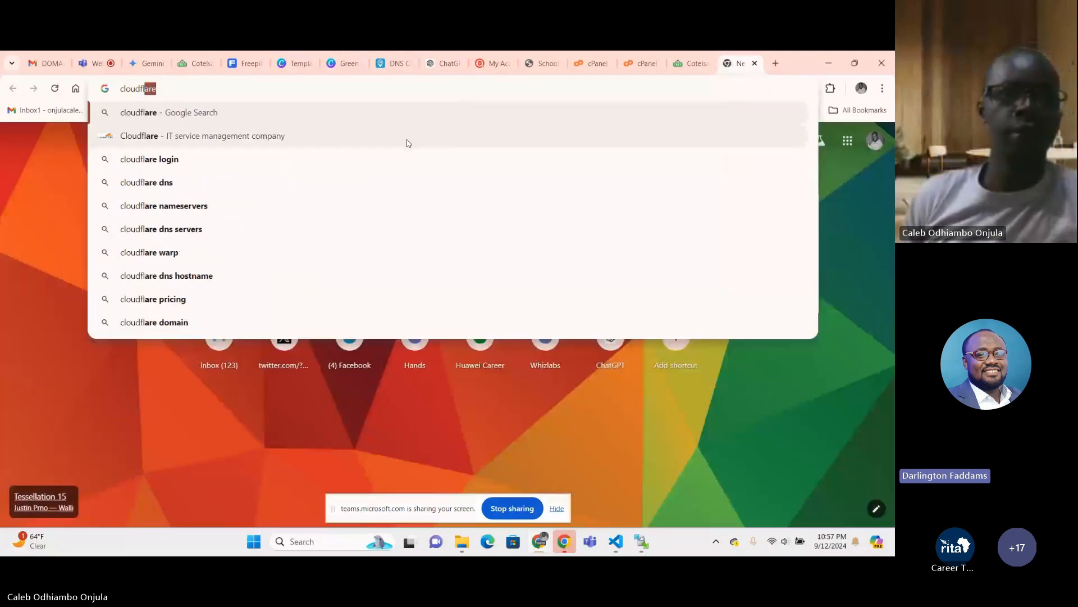
pyautogui.press('Return')
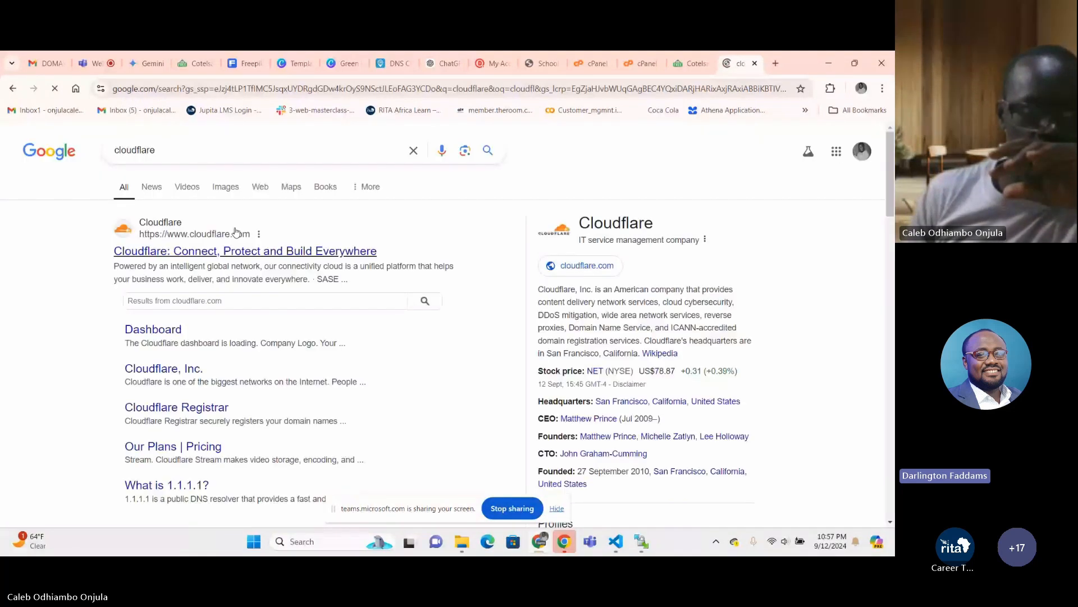
pyautogui.click(204, 251)
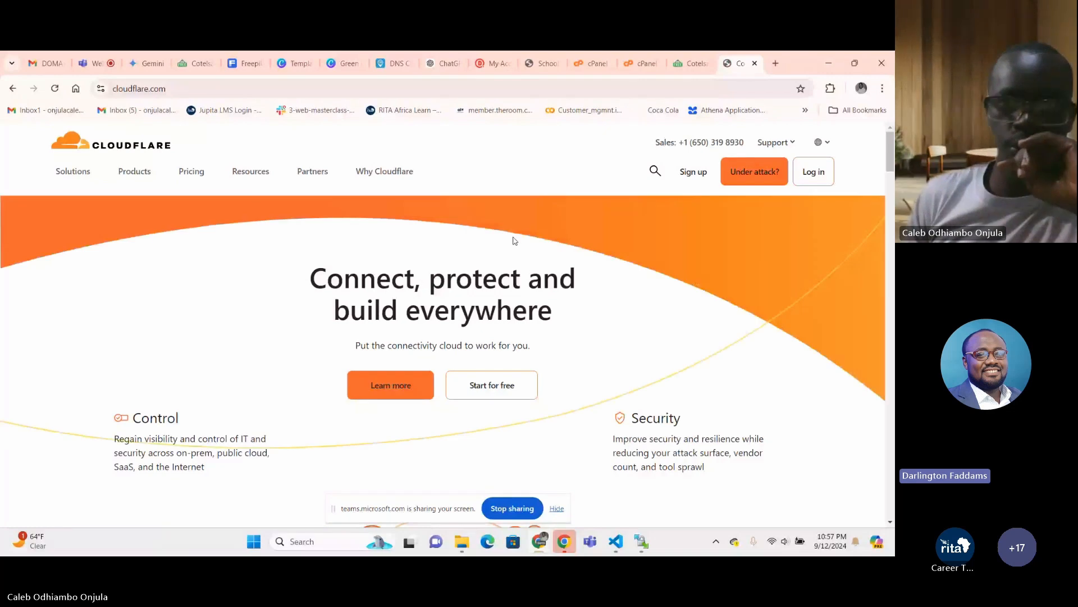
# Open Cloudflare's plans page, scroll to the pricing table, and choose Add a Website under Free
pyautogui.click(694, 173)
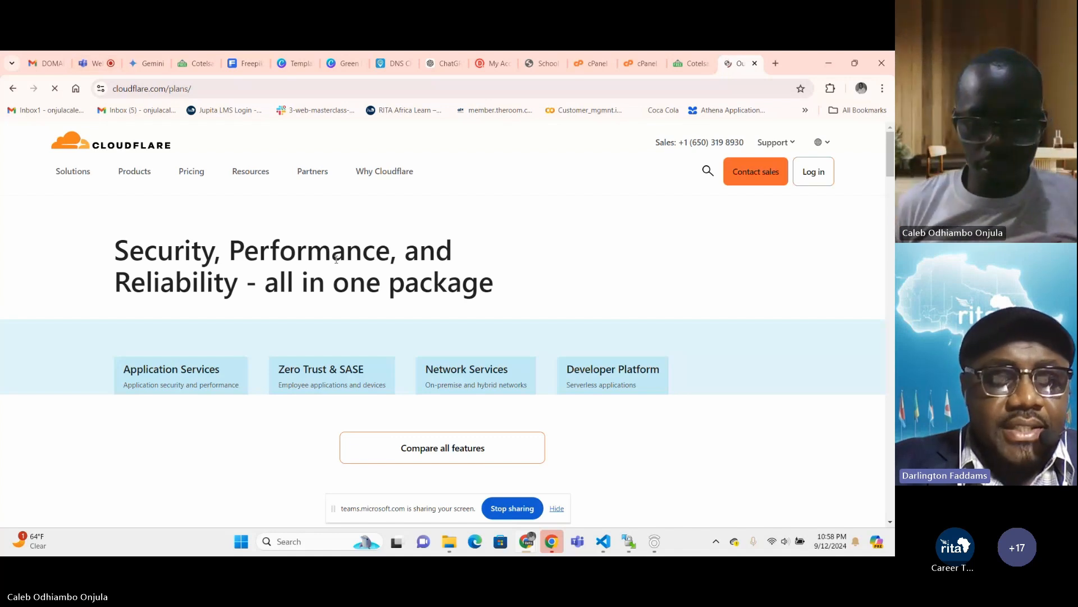
pyautogui.scroll(-5, 343, 259)
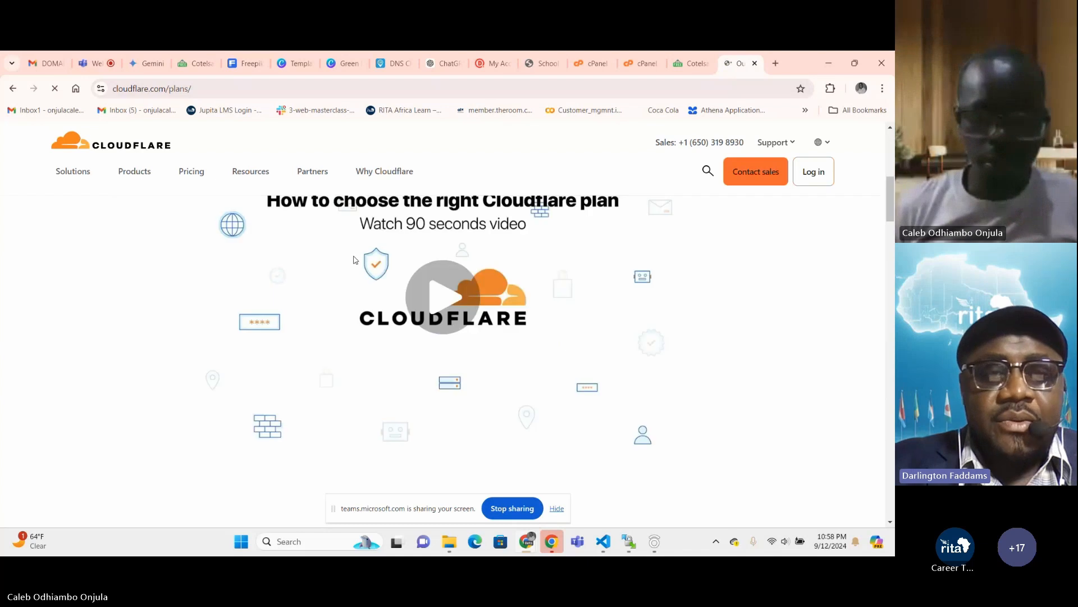
pyautogui.scroll(-5, 359, 260)
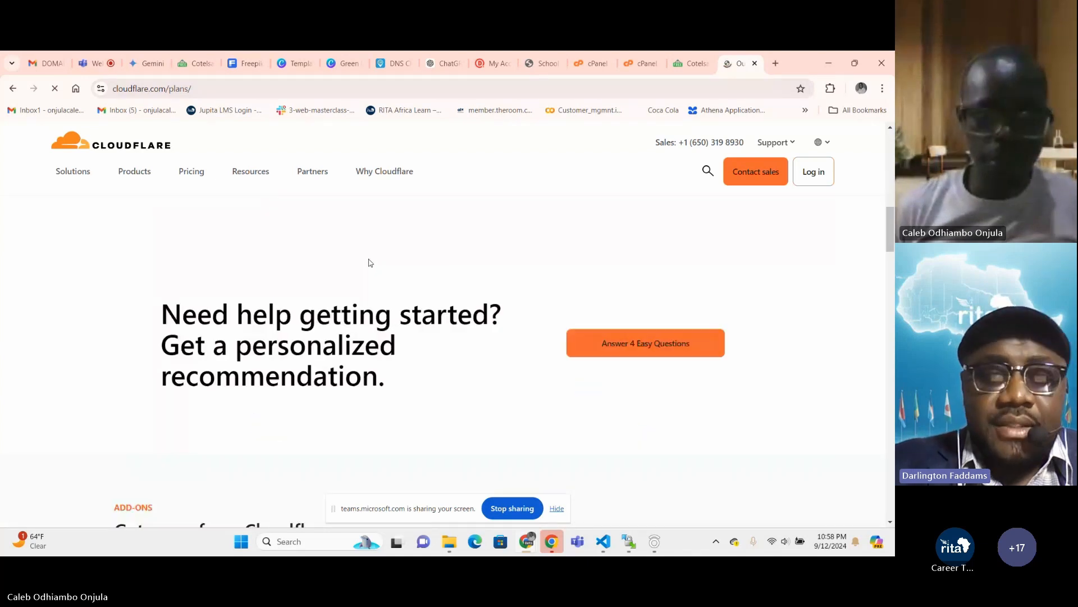
pyautogui.scroll(-2, 370, 261)
pyautogui.scroll(-3, 372, 264)
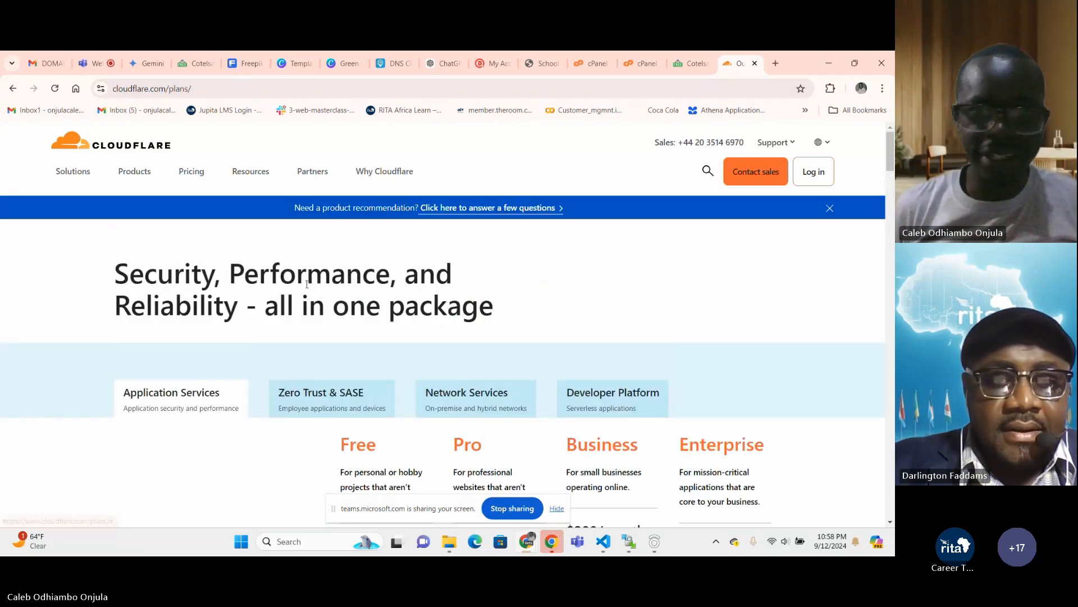
pyautogui.scroll(-4, 472, 291)
pyautogui.scroll(-5, 373, 360)
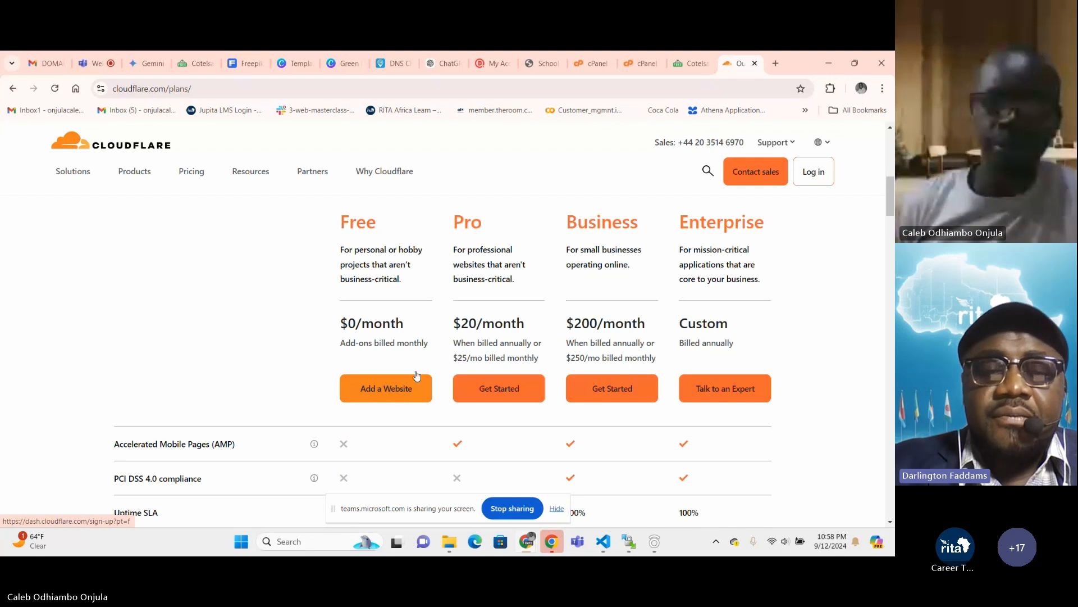
pyautogui.click(385, 394)
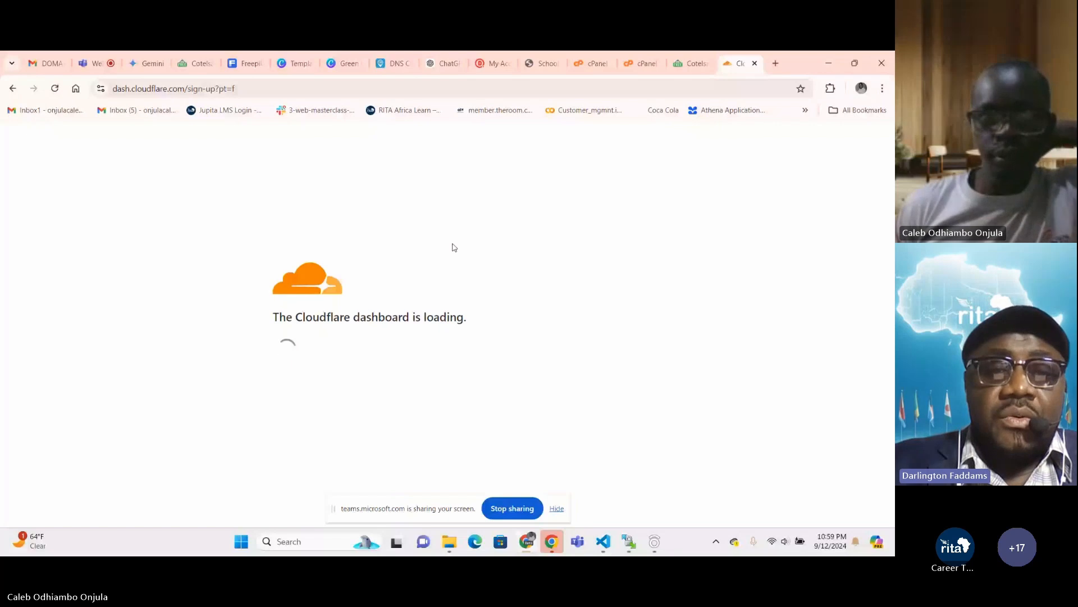
# Reload the stalled Cloudflare dashboard sign-up page twice
pyautogui.click(55, 88)
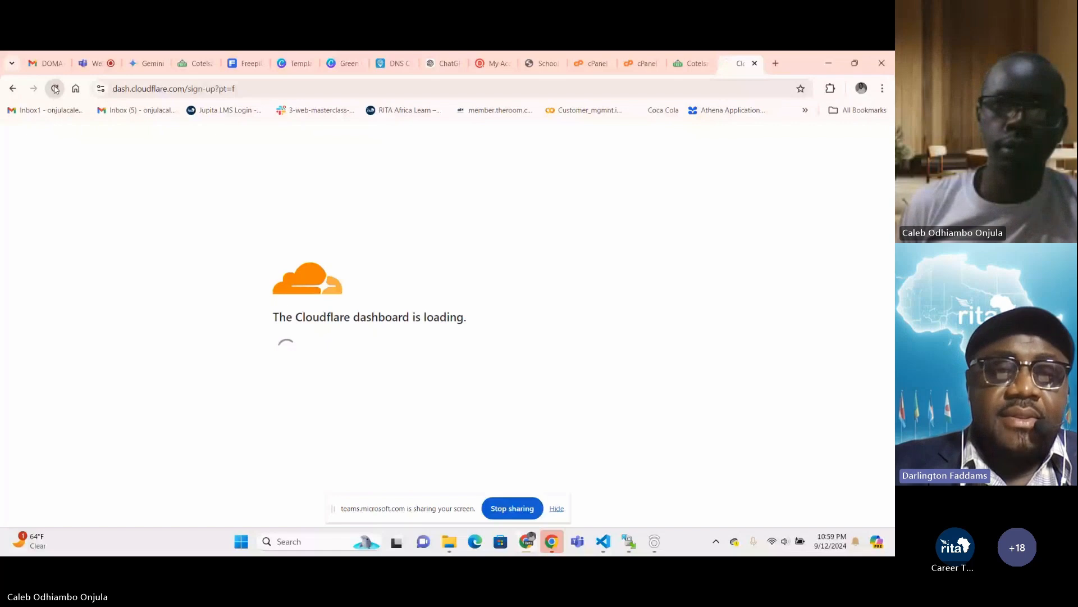
pyautogui.click(55, 89)
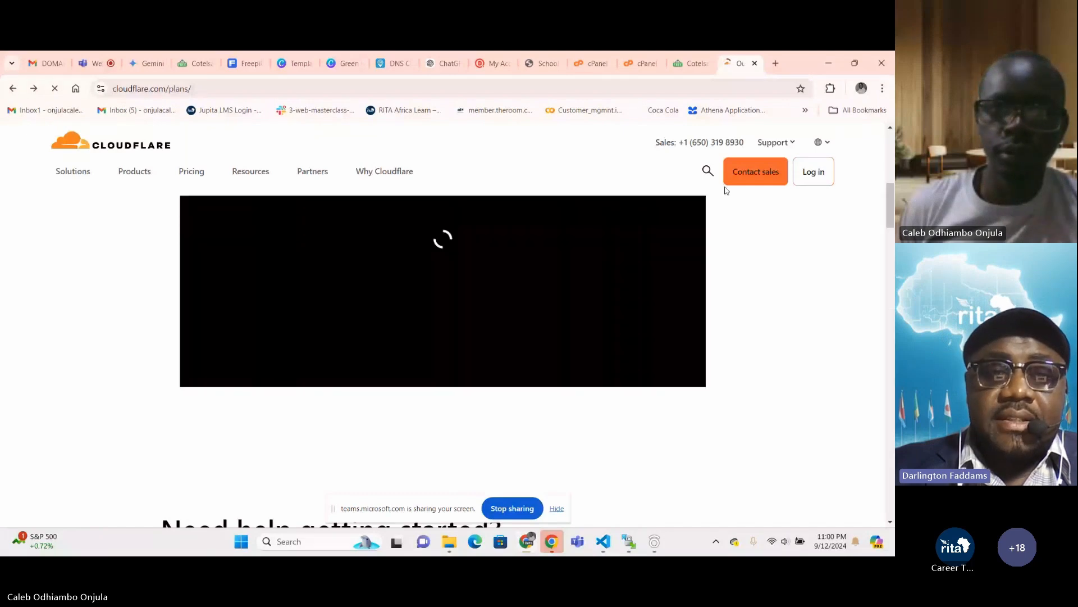
# Pick Add a Website under the Cloudflare Free plan to reach the sign-up form
pyautogui.scroll(-4, 429, 322)
pyautogui.scroll(-4, 429, 321)
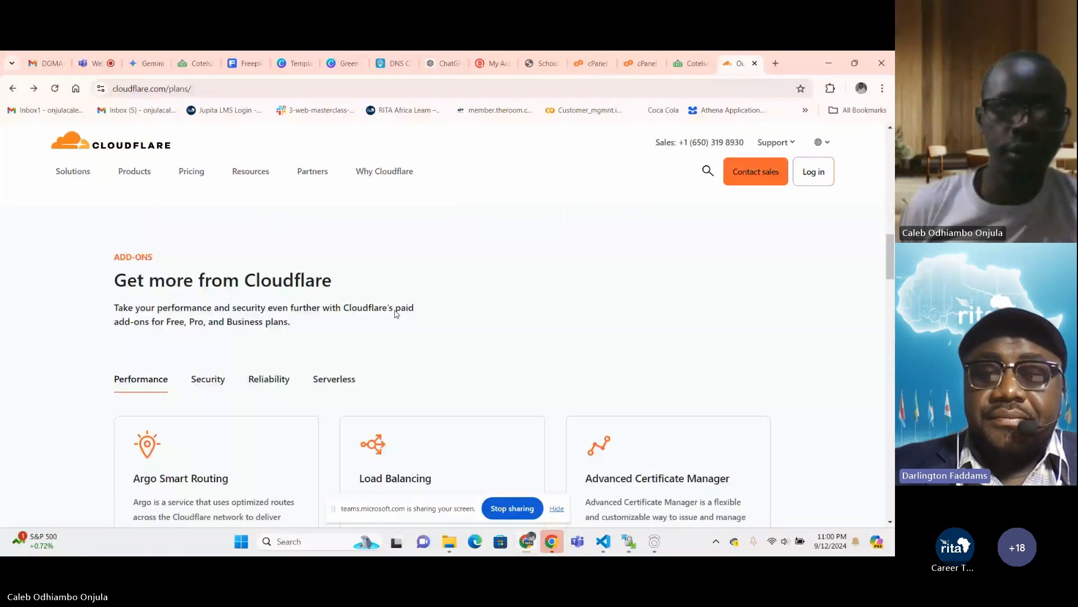
pyautogui.scroll(9, 223, 284)
pyautogui.scroll(5, 223, 283)
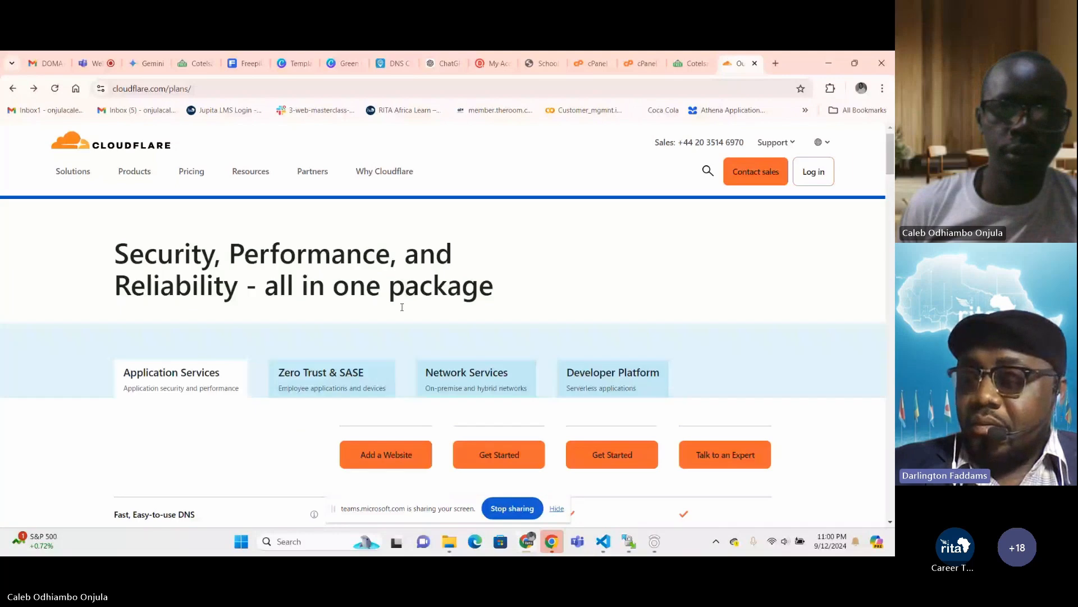
pyautogui.scroll(-3, 403, 307)
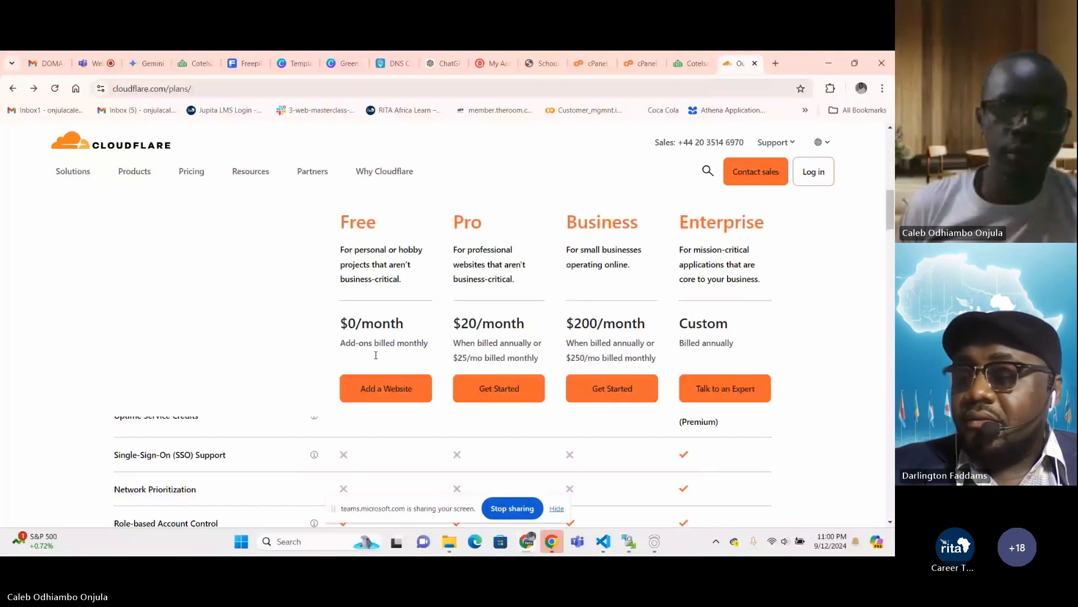
pyautogui.click(383, 387)
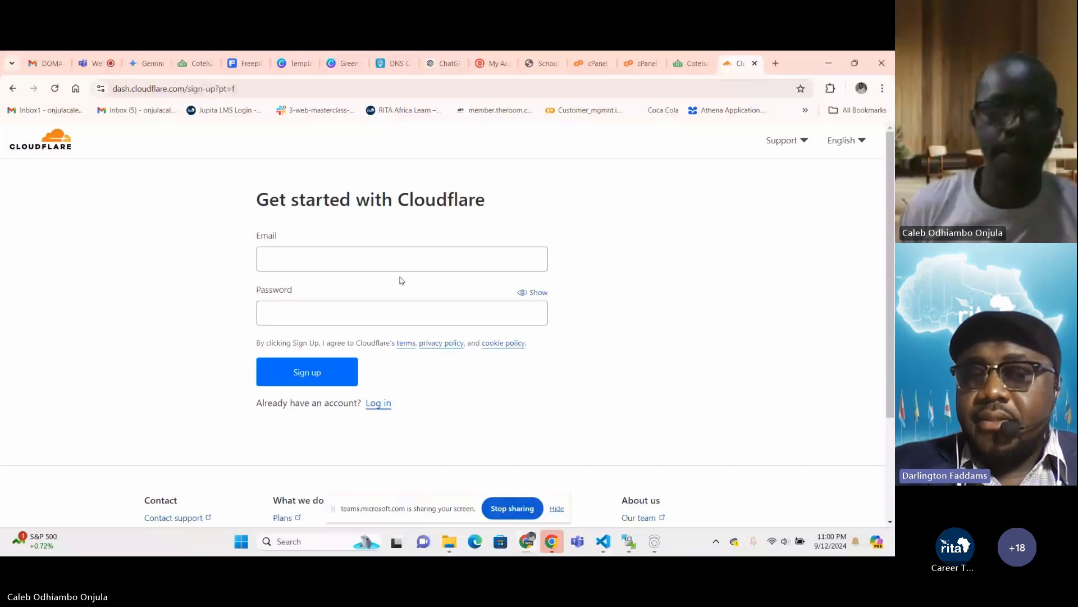
# Enter the account e-mail address and password in the Cloudflare sign-up form
pyautogui.click(302, 254)
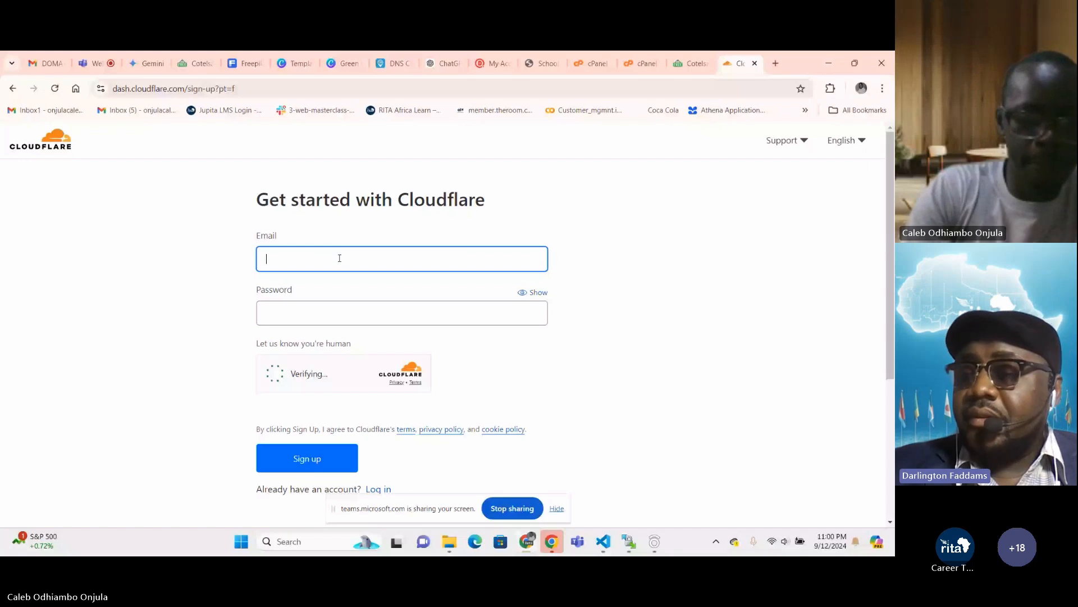
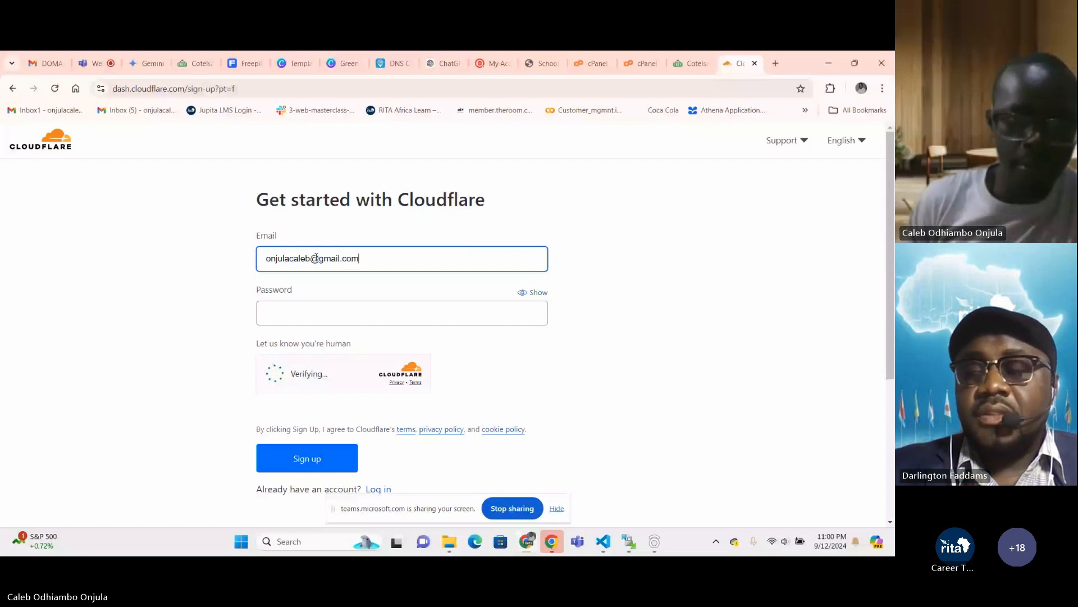
pyautogui.click(304, 315)
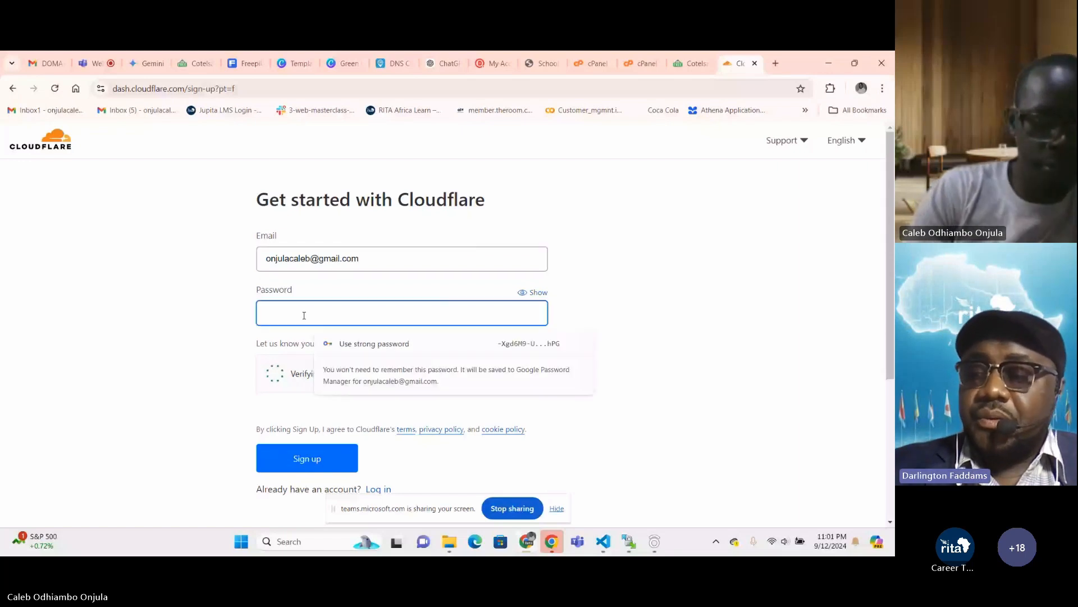
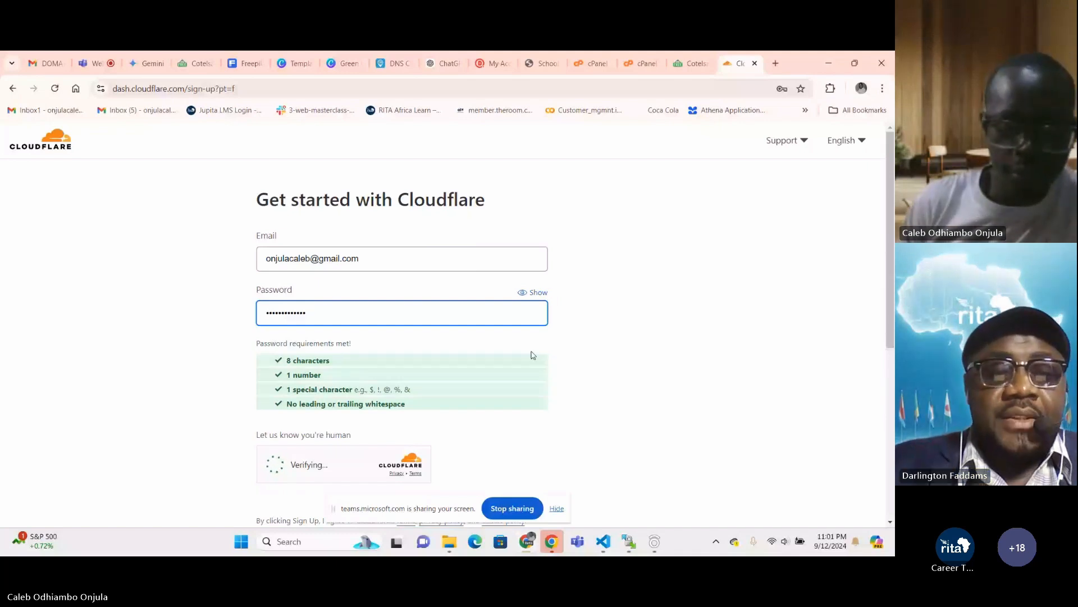
# Retry and pass the 'Verify you are human' check, then submit the sign-up
pyautogui.scroll(-1, 572, 344)
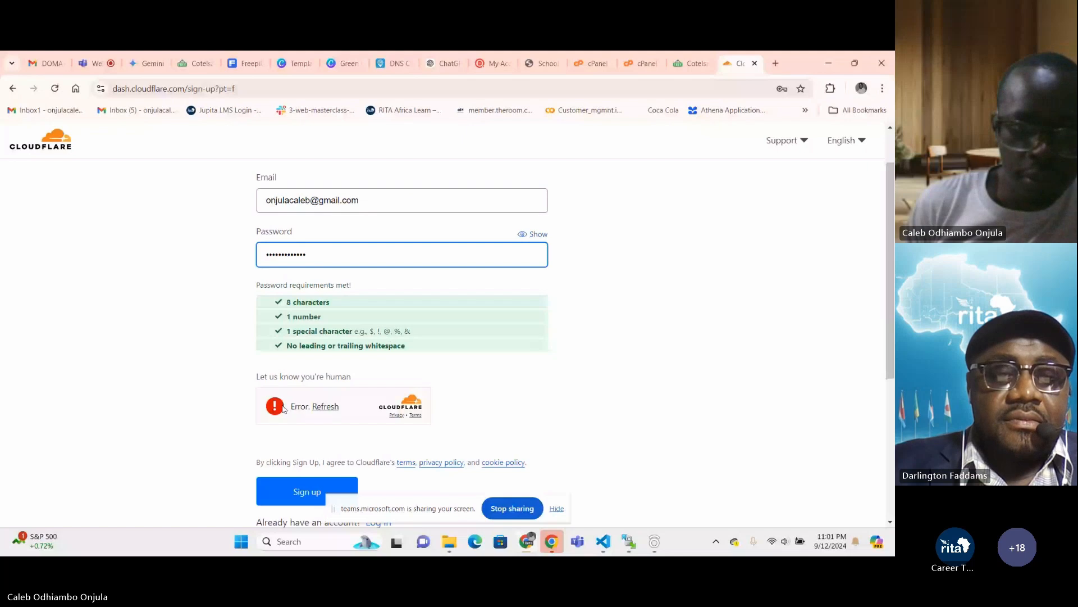
pyautogui.scroll(-1, 350, 379)
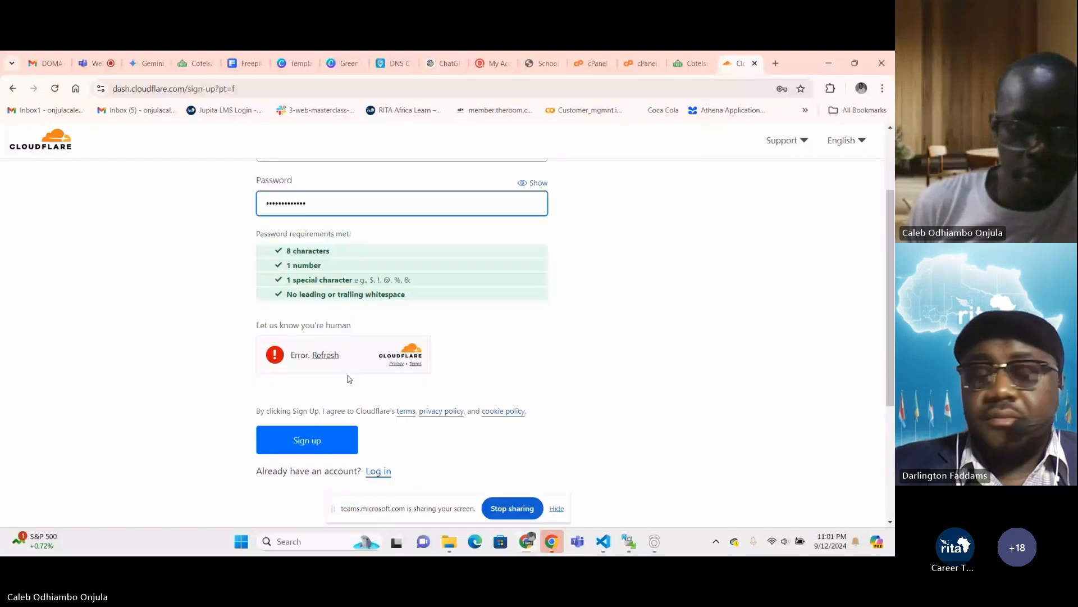
pyautogui.click(326, 352)
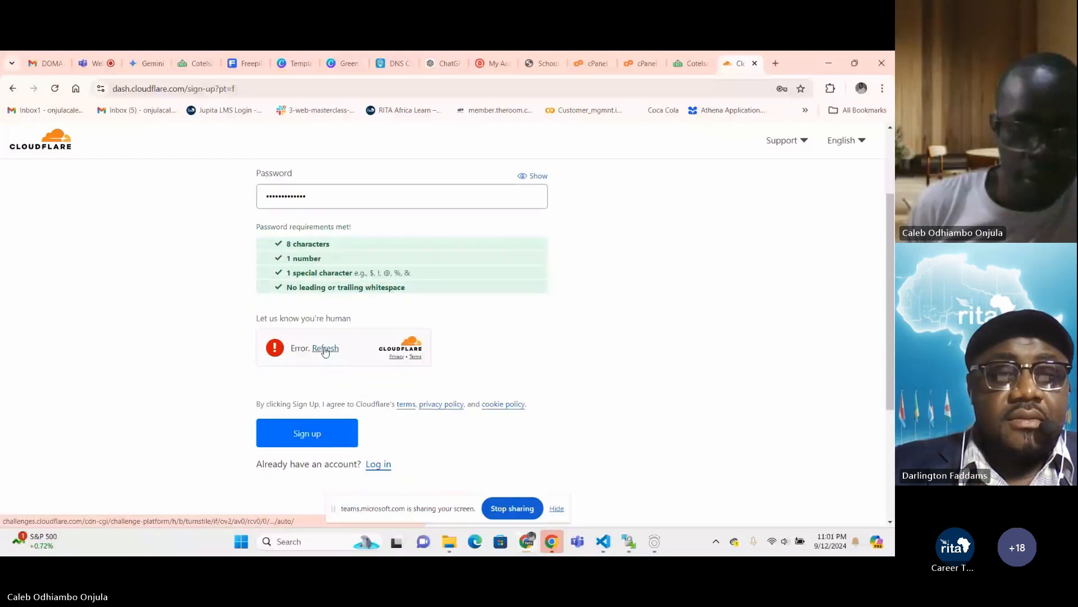
pyautogui.click(325, 349)
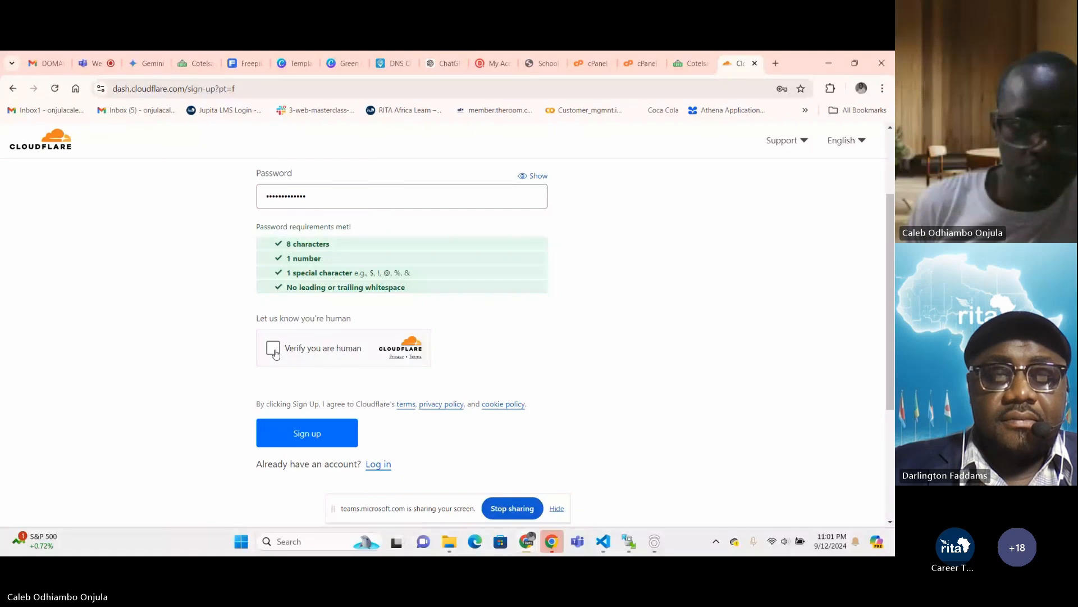
pyautogui.click(273, 350)
pyautogui.scroll(-1, 275, 352)
pyautogui.scroll(-1, 300, 313)
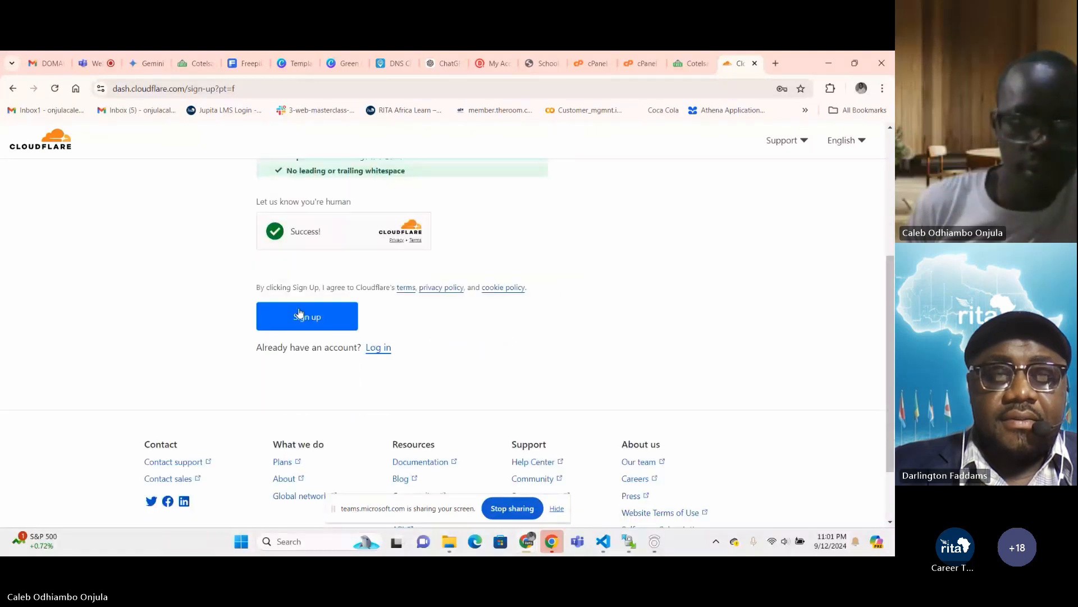
pyautogui.click(319, 312)
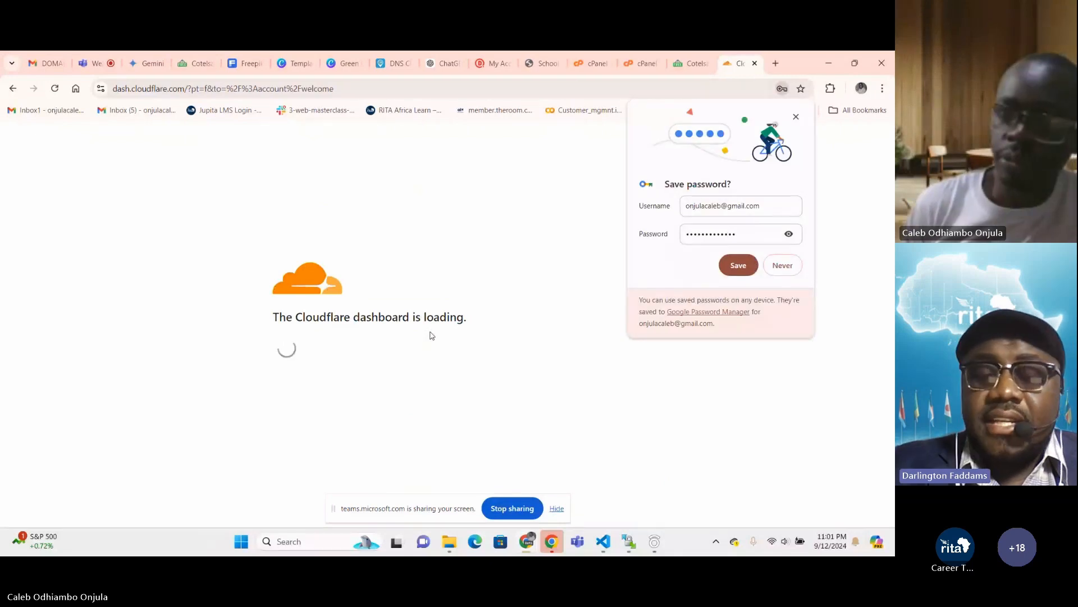
# Dismiss the save-password prompt and submit cotelsat.com as the existing domain
pyautogui.click(736, 265)
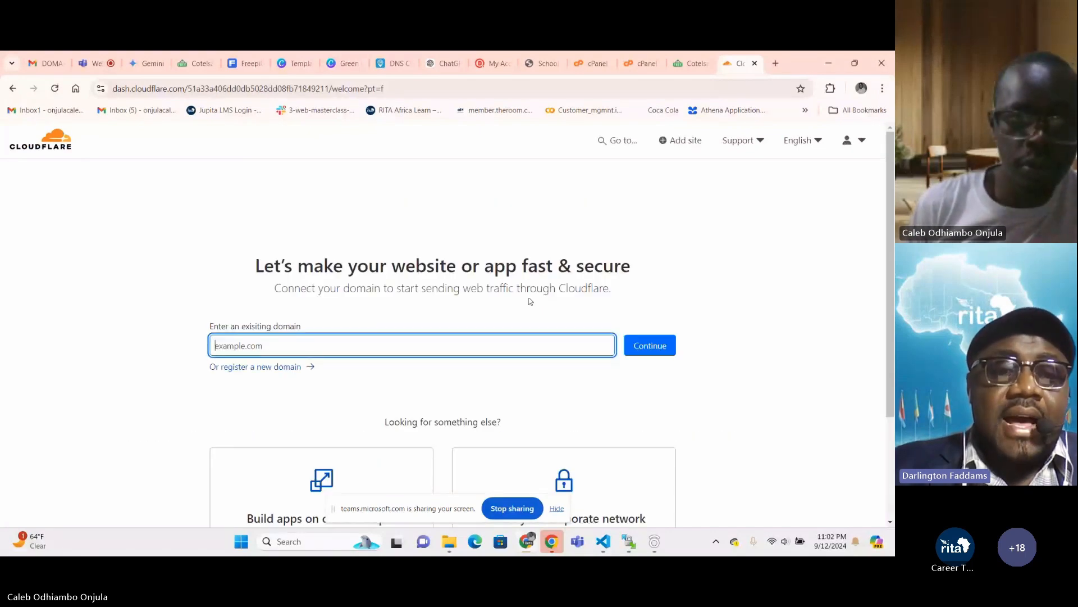
pyautogui.click(320, 348)
pyautogui.write('co')
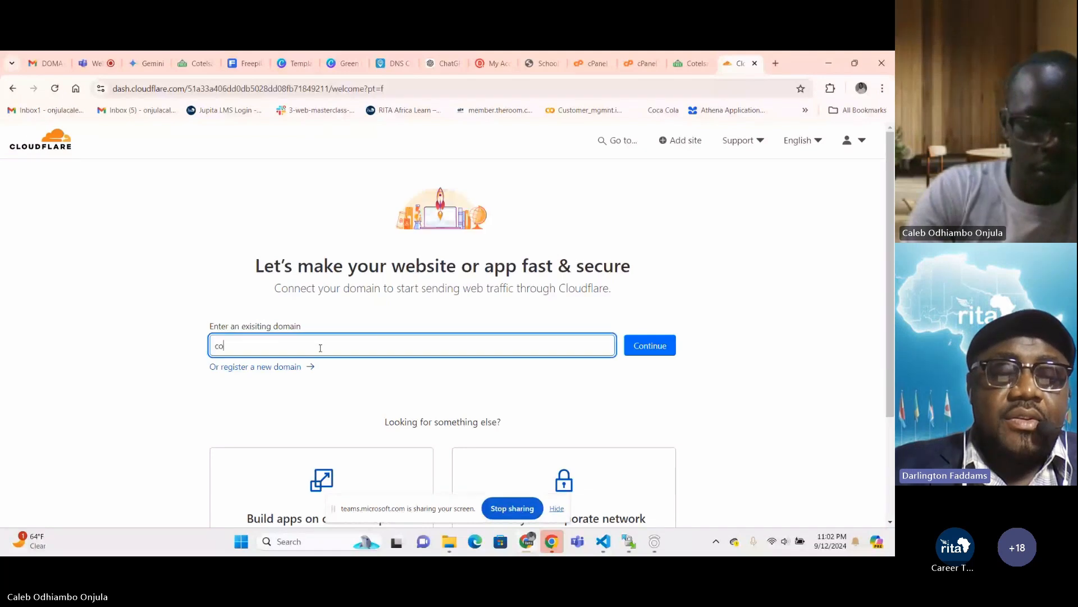
pyautogui.write('tel')
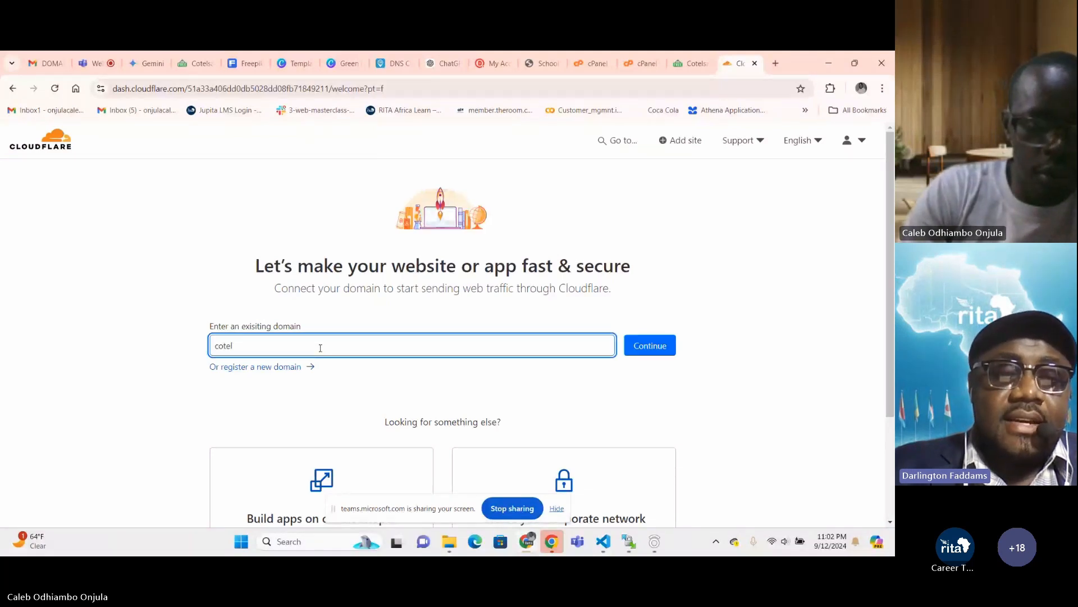
pyautogui.press('BackSpace')
pyautogui.press('BackSpace')
pyautogui.press('BackSpace')
pyautogui.press('BackSpace')
pyautogui.press('BackSpace')
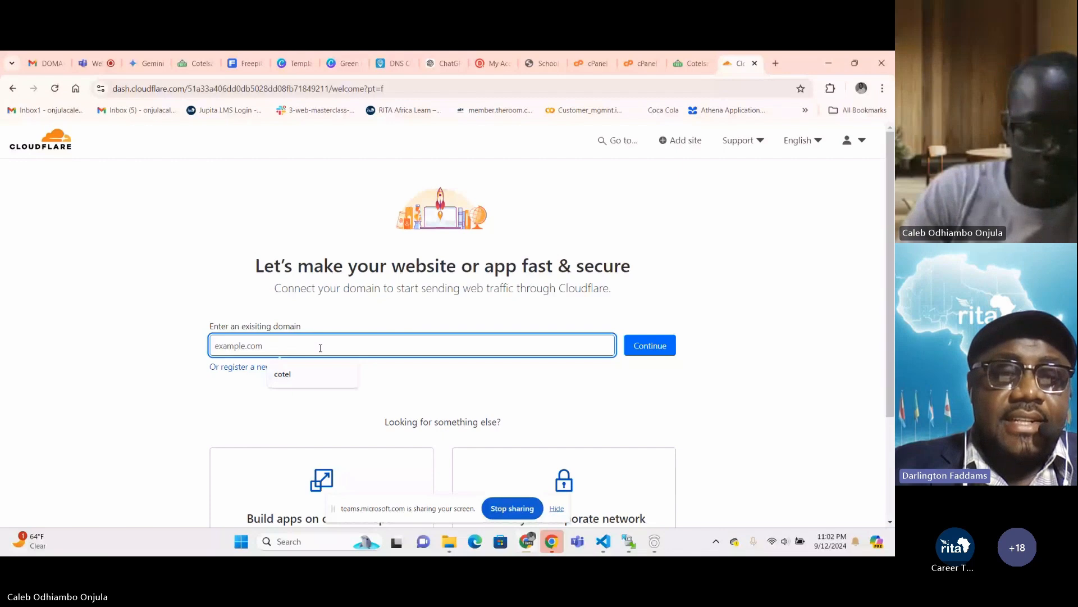
pyautogui.write('cote')
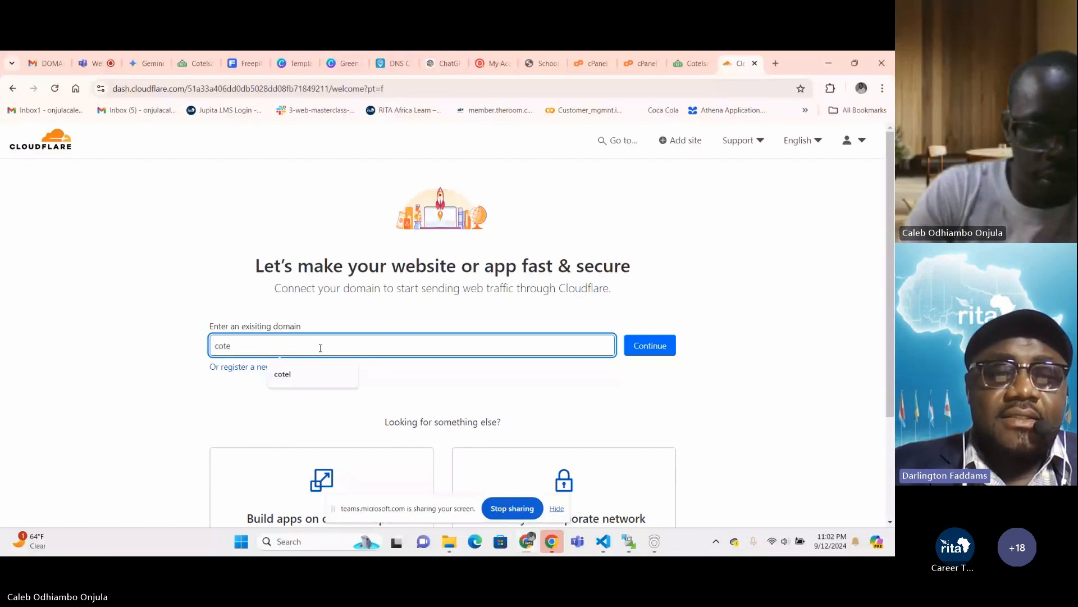
pyautogui.write('lsat')
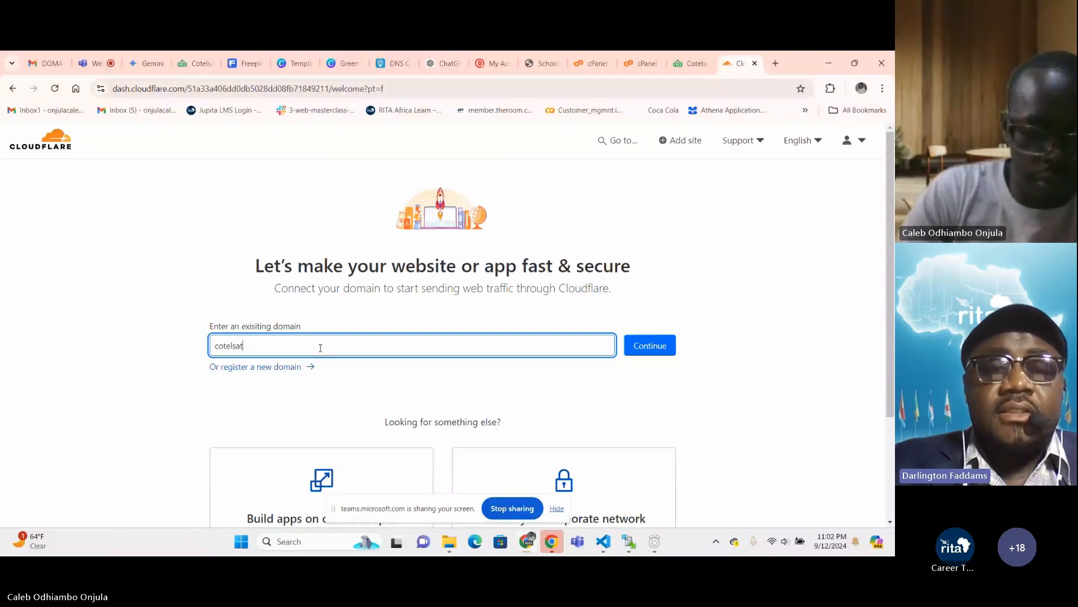
pyautogui.write('.com')
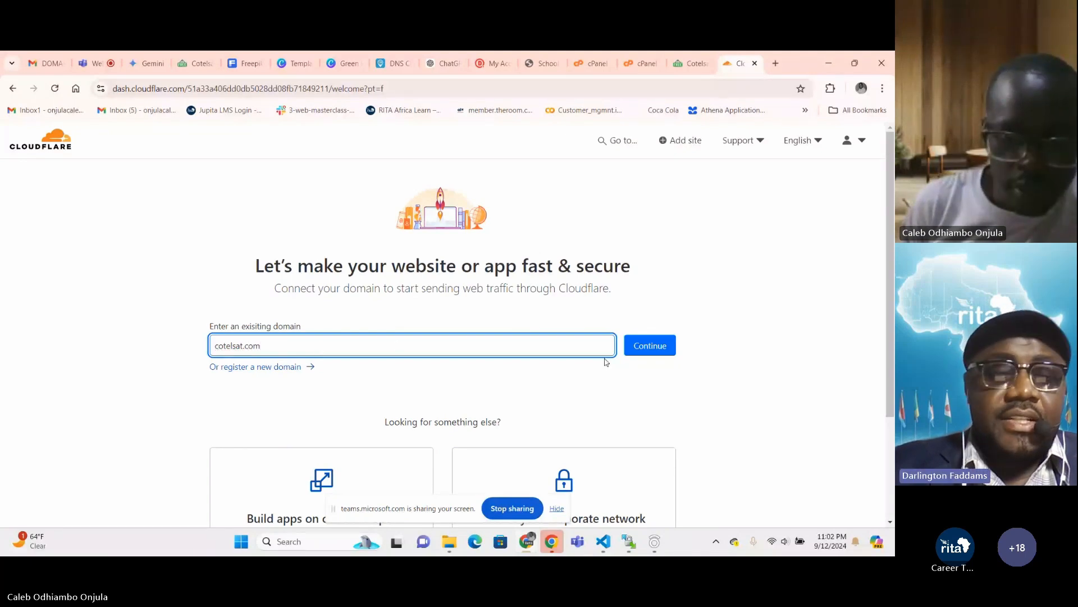
pyautogui.click(655, 350)
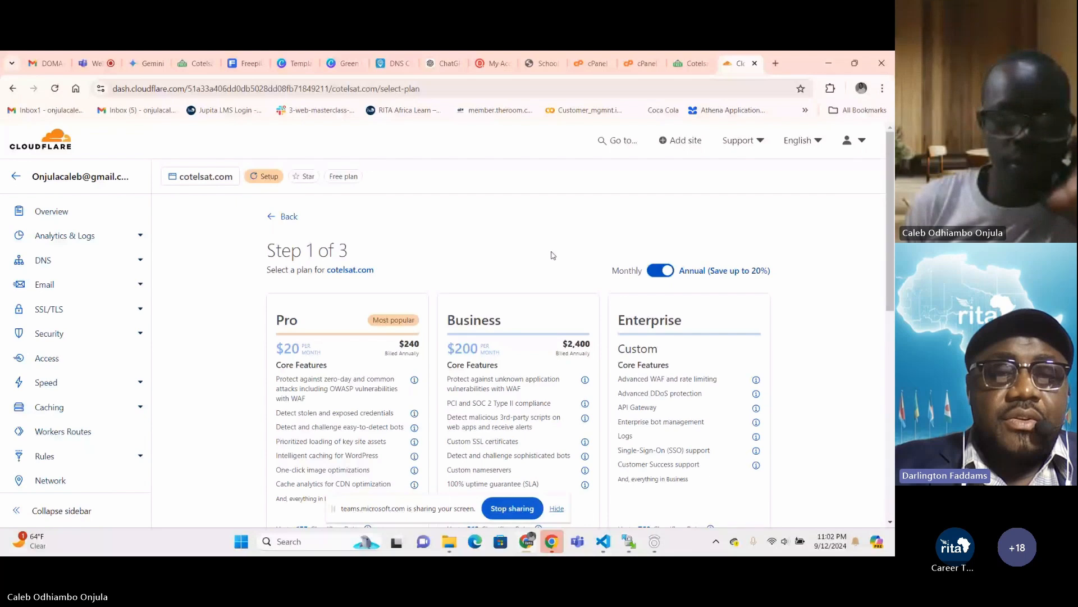
# Continue with the Free $0 plan for cotelsat.com
pyautogui.scroll(-4, 484, 264)
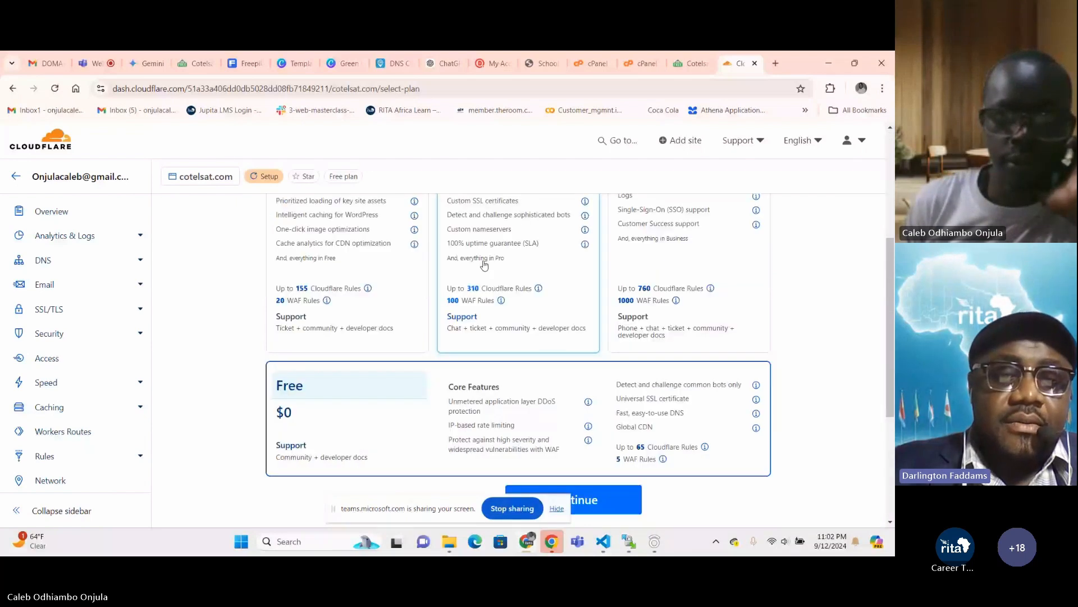
pyautogui.scroll(-4, 484, 264)
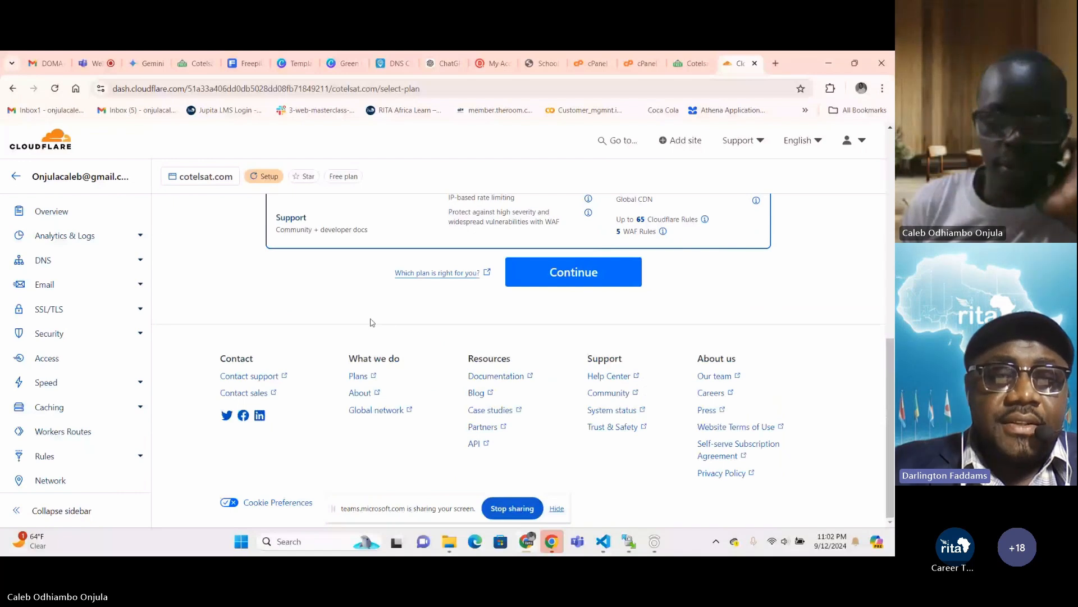
pyautogui.scroll(2, 381, 320)
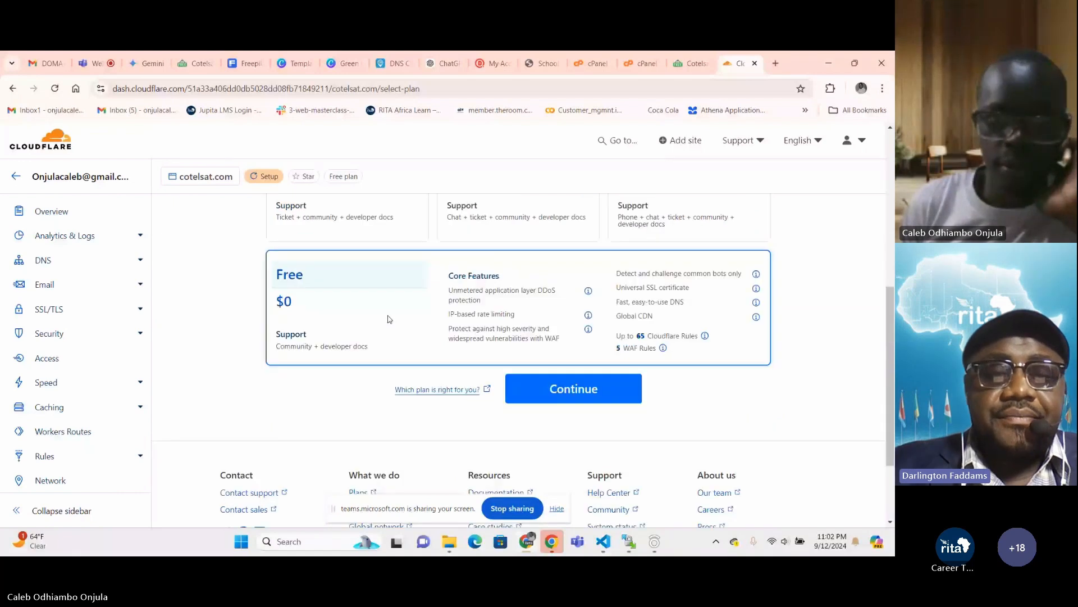
pyautogui.click(568, 388)
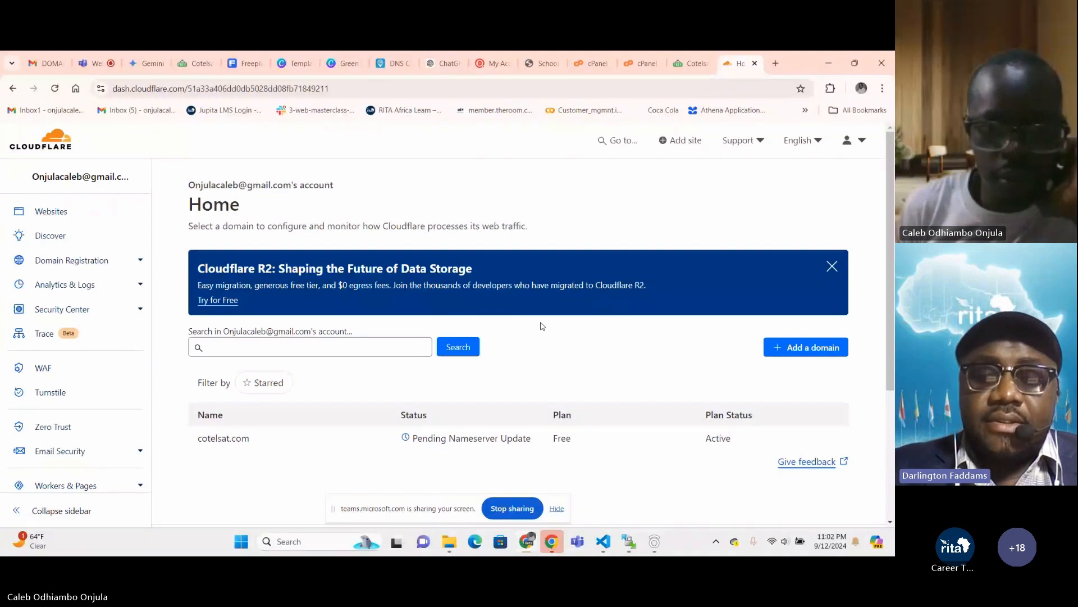
# Open the cotelsat.com row from the Home domain list to see its Overview
pyautogui.scroll(-1, 580, 396)
pyautogui.scroll(1, 581, 396)
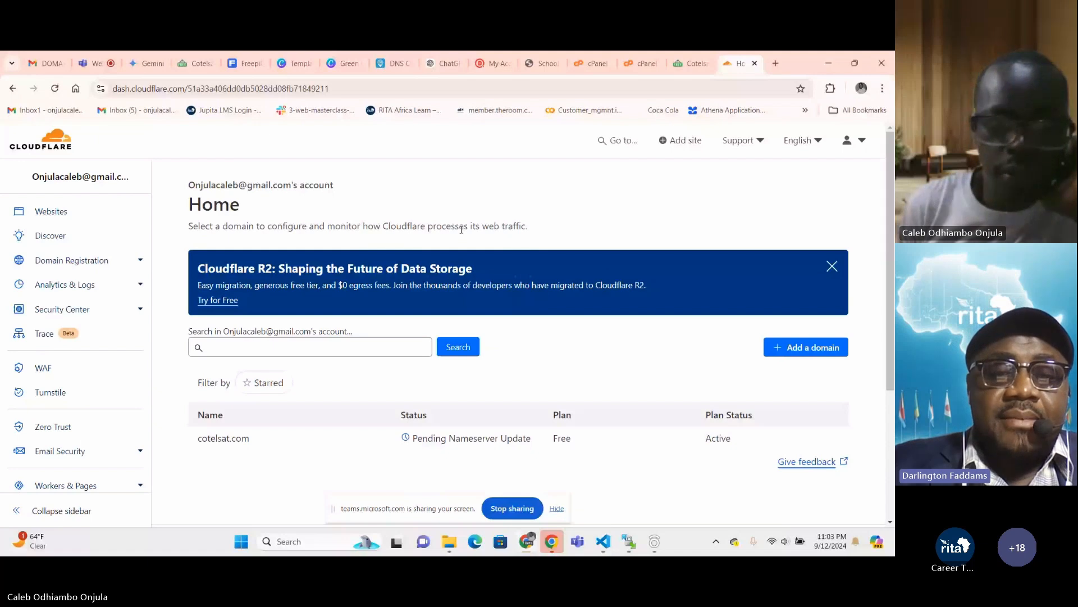
pyautogui.click(475, 441)
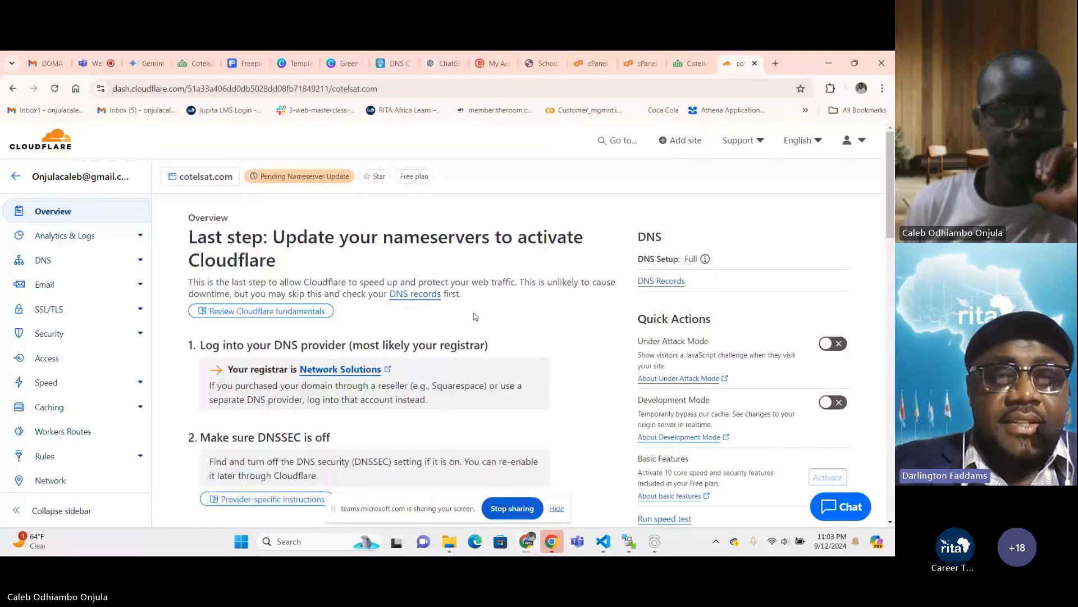
# Copy donna.ns.cloudflare.com from the nameserver step and switch to the Domain.com tab
pyautogui.scroll(-4, 448, 319)
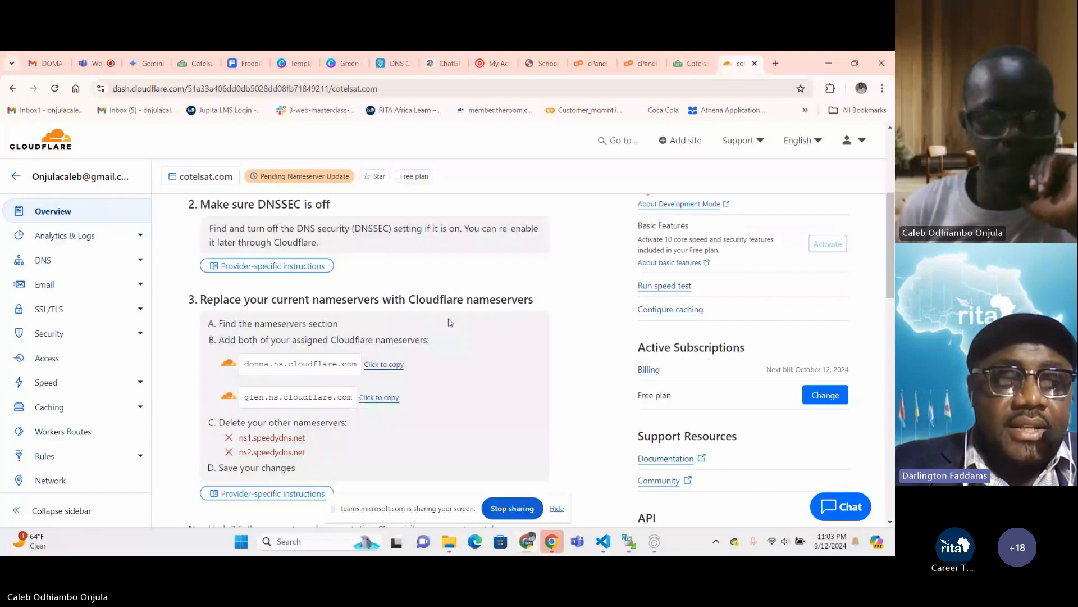
pyautogui.scroll(-1, 448, 320)
pyautogui.scroll(-3, 448, 320)
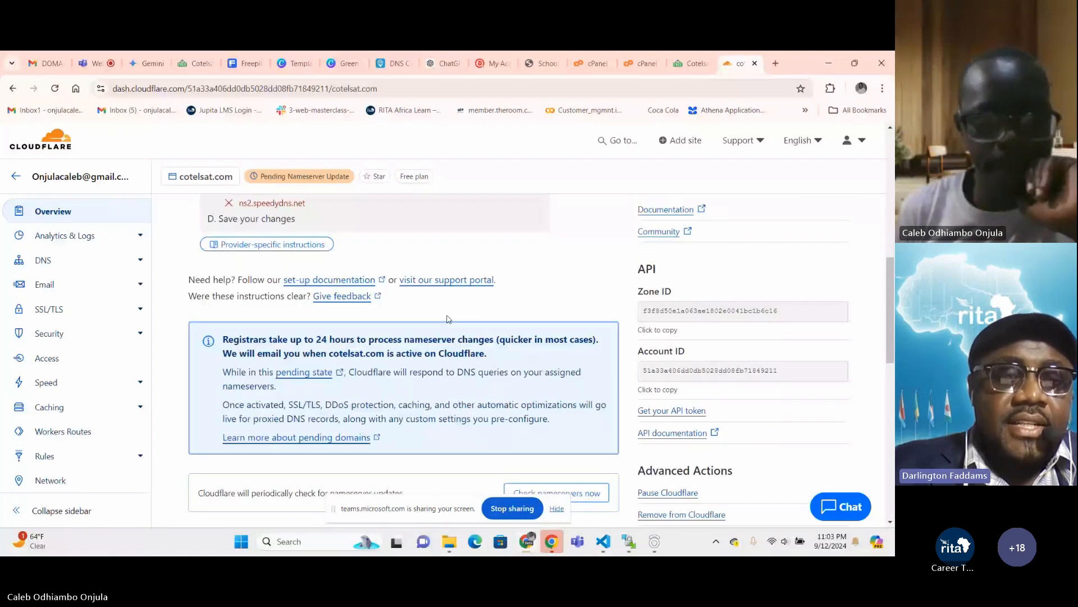
pyautogui.scroll(2, 448, 318)
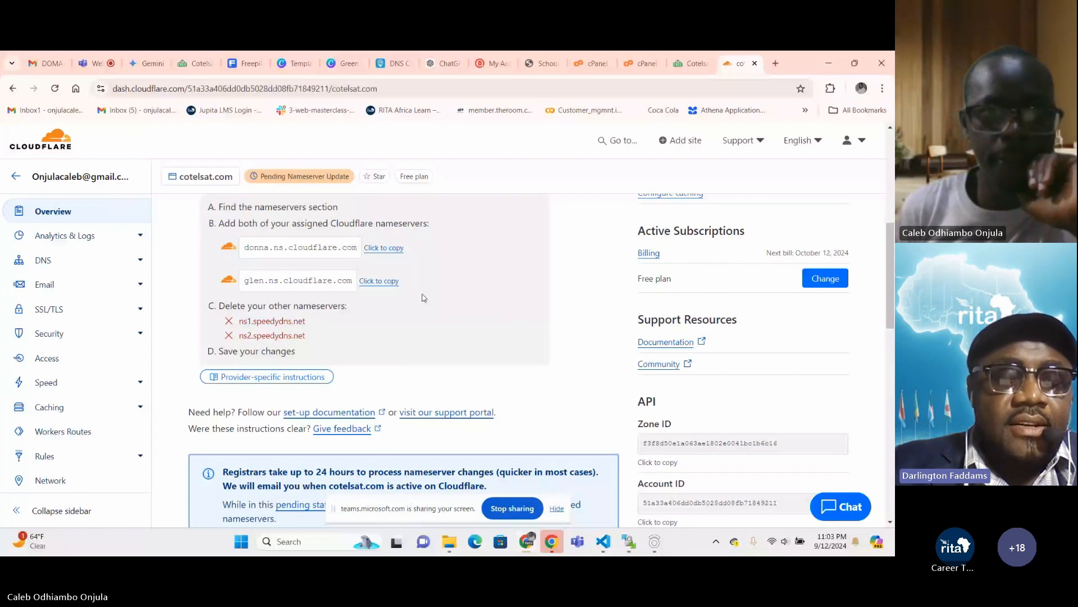
pyautogui.click(383, 250)
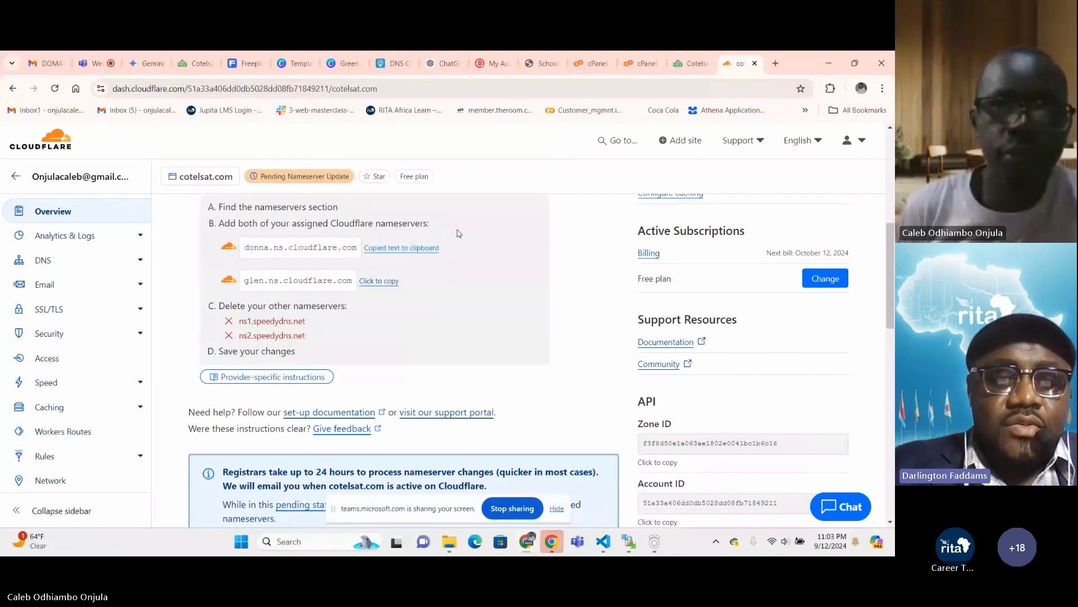
pyautogui.click(496, 63)
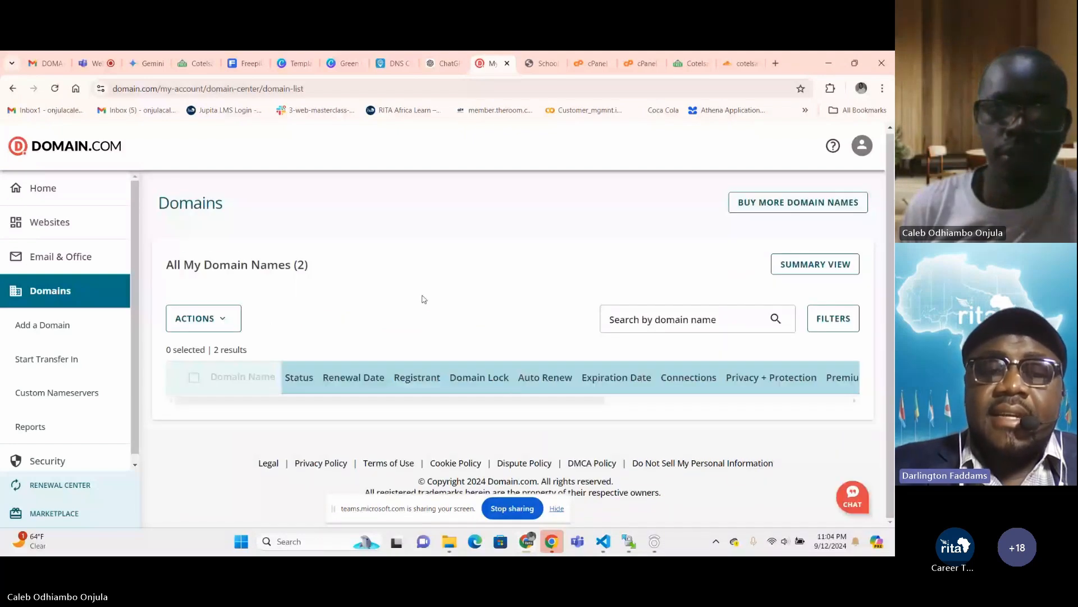
# Edit cotelsat.com's nameservers and paste donna.ns.cloudflare.com as the first nameserver
pyautogui.scroll(-2, 394, 303)
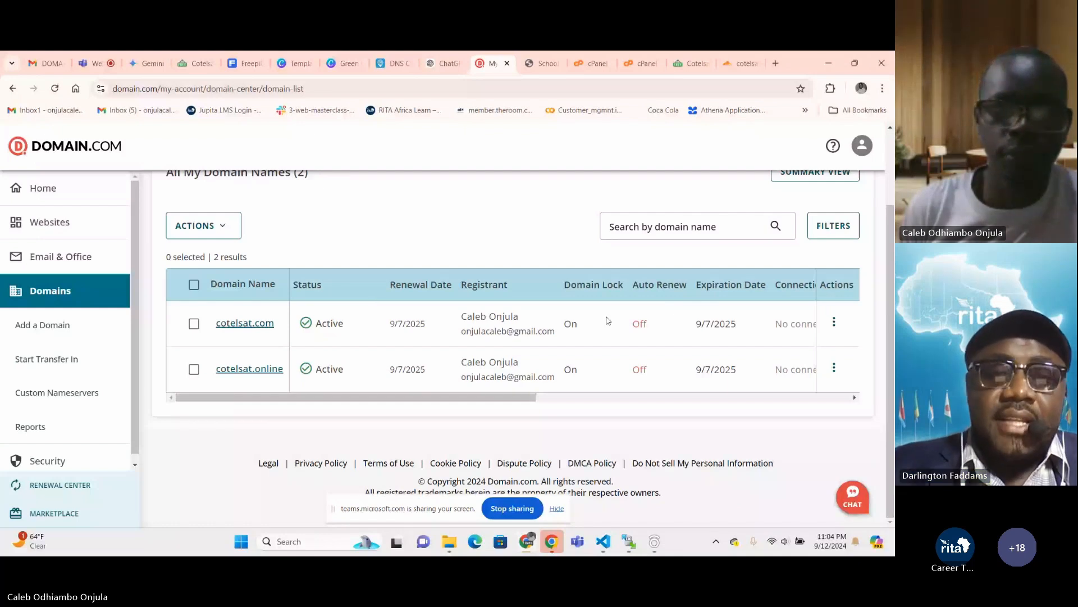
pyautogui.click(203, 225)
pyautogui.moveTo(238, 288)
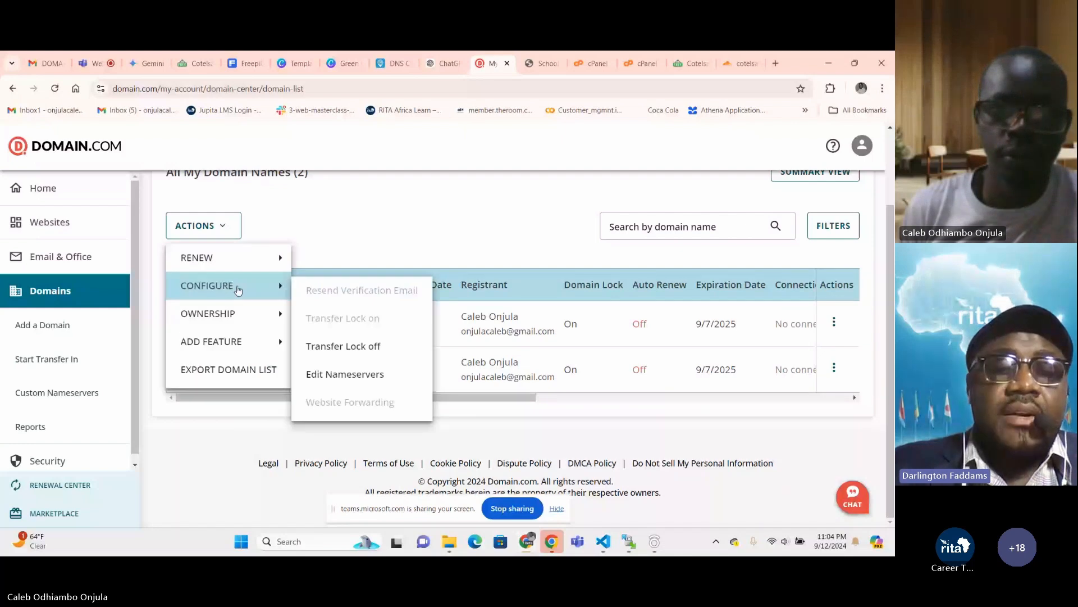
pyautogui.click(370, 373)
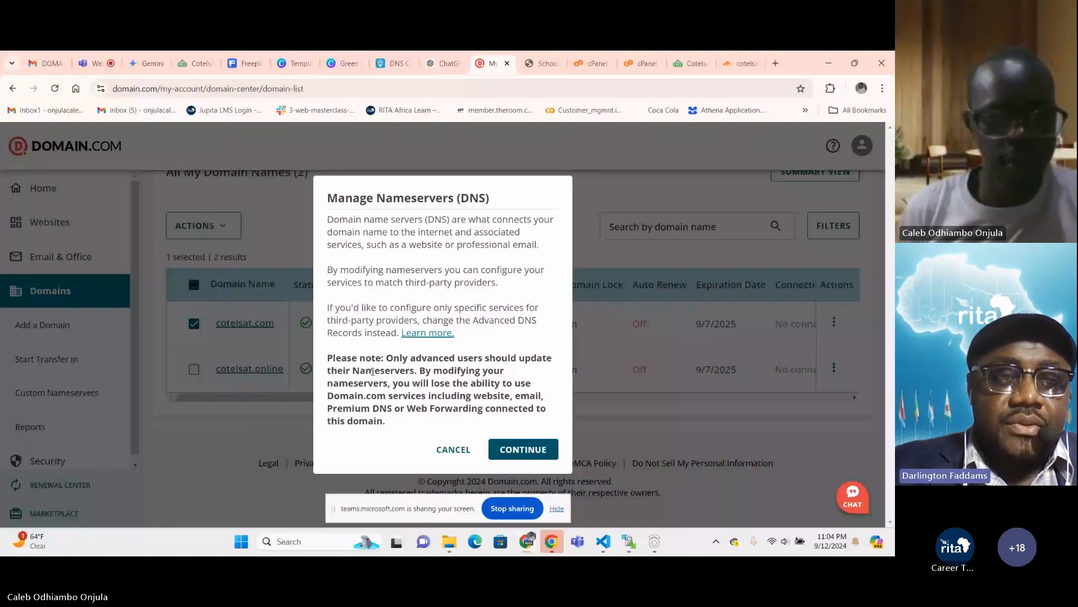
pyautogui.click(523, 450)
pyautogui.moveTo(431, 280); pyautogui.dragTo(336, 285)
pyautogui.hotkey('ctrl', 'v')
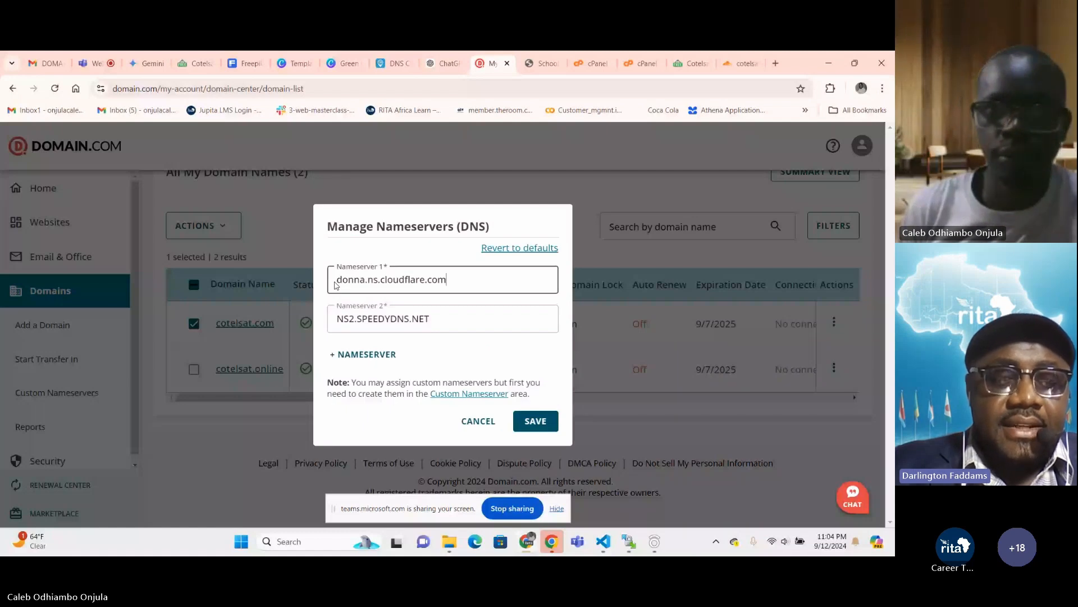
# Copy glen.ns.cloudflare.com from Cloudflare and paste it over NS2.SPEEDYDNS.NET
pyautogui.click(747, 63)
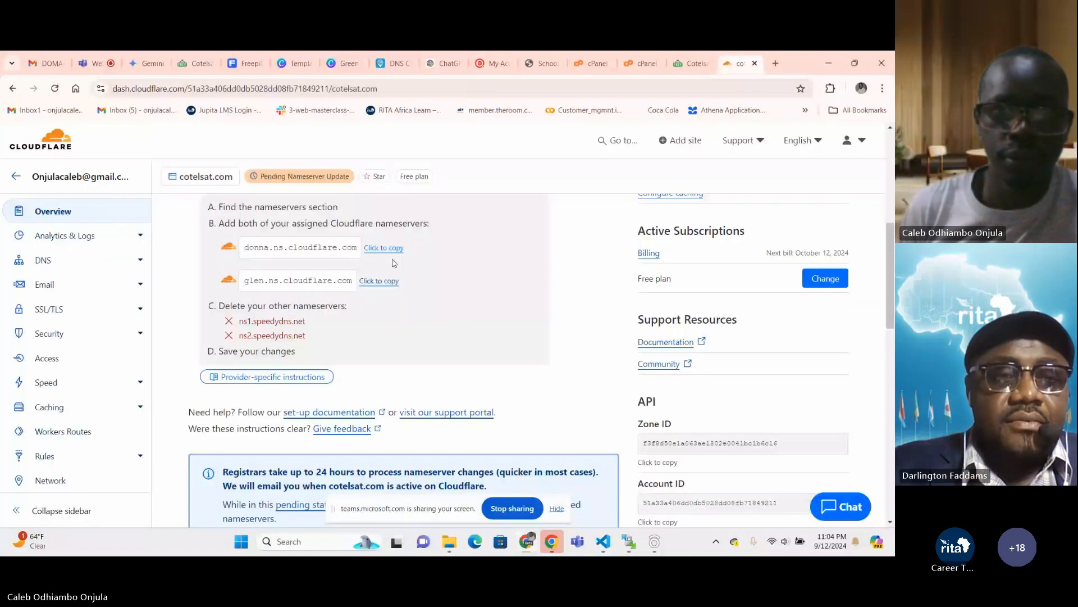
pyautogui.click(379, 282)
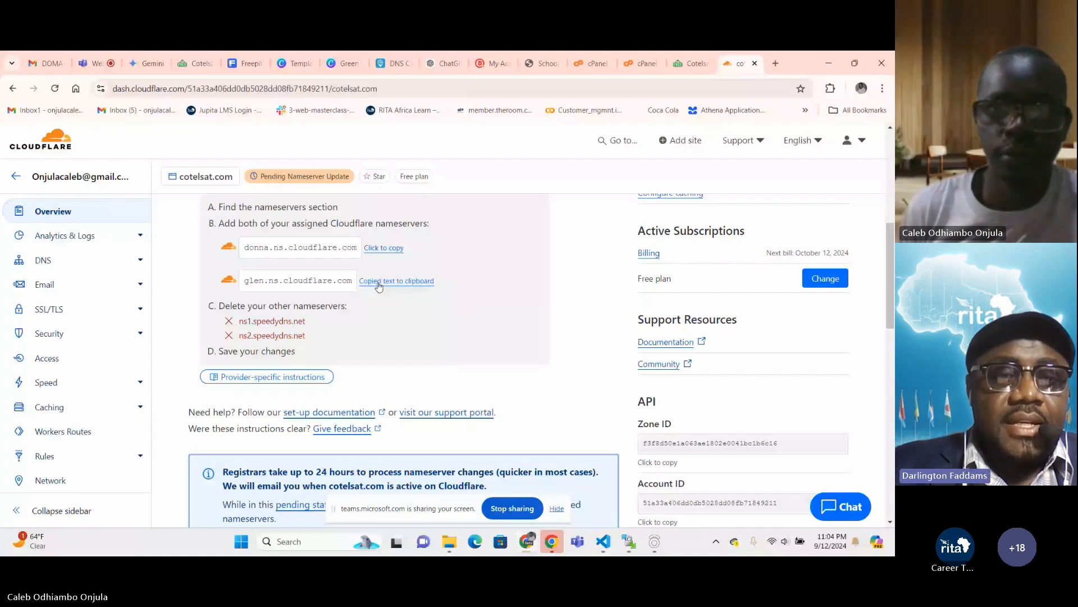
pyautogui.click(490, 66)
pyautogui.moveTo(431, 319); pyautogui.dragTo(326, 328)
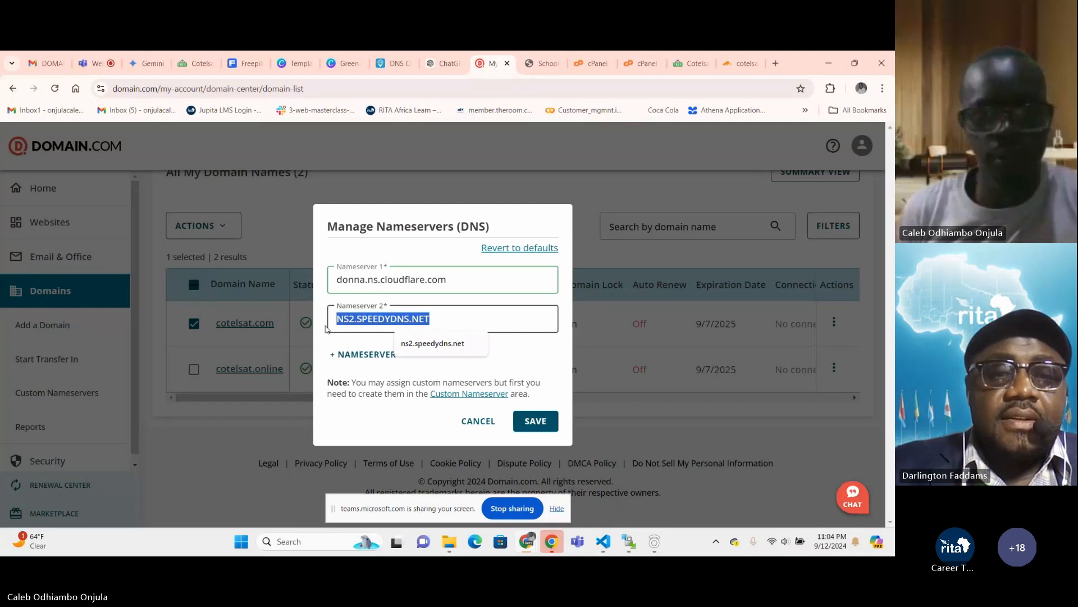
pyautogui.hotkey('ctrl', 'v')
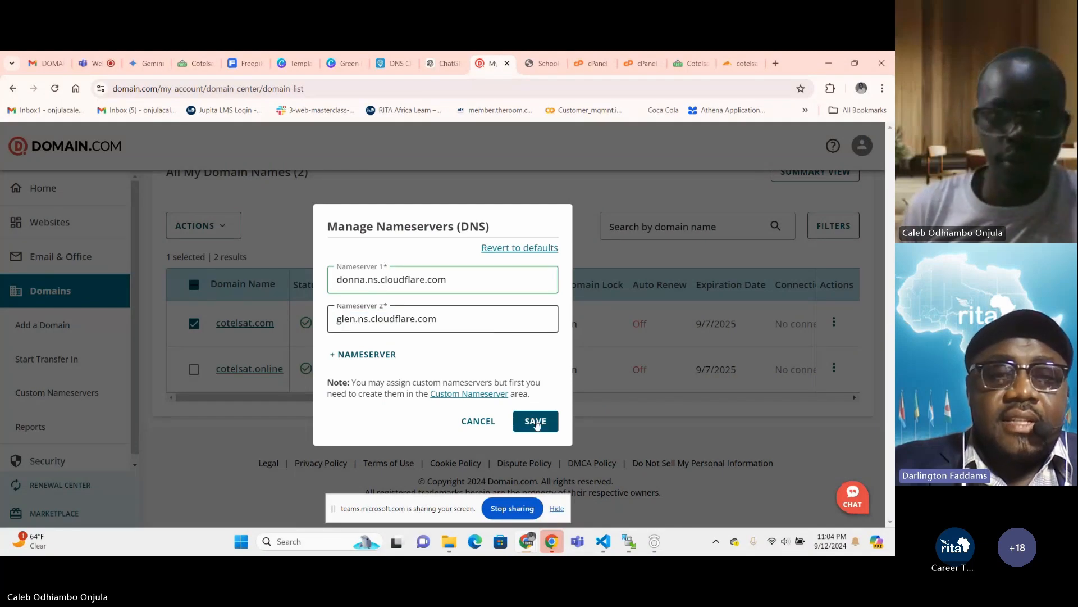
# Save the nameservers, confirm the overwrite, and return to Cloudflare's cotelsat.com overview
pyautogui.click(537, 423)
pyautogui.click(458, 344)
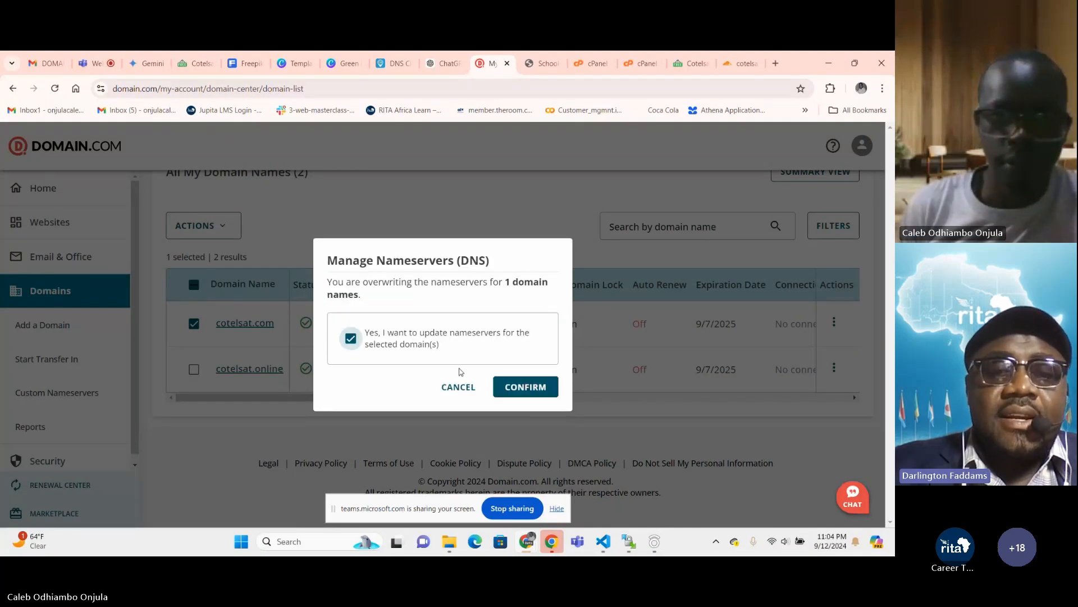
pyautogui.click(523, 389)
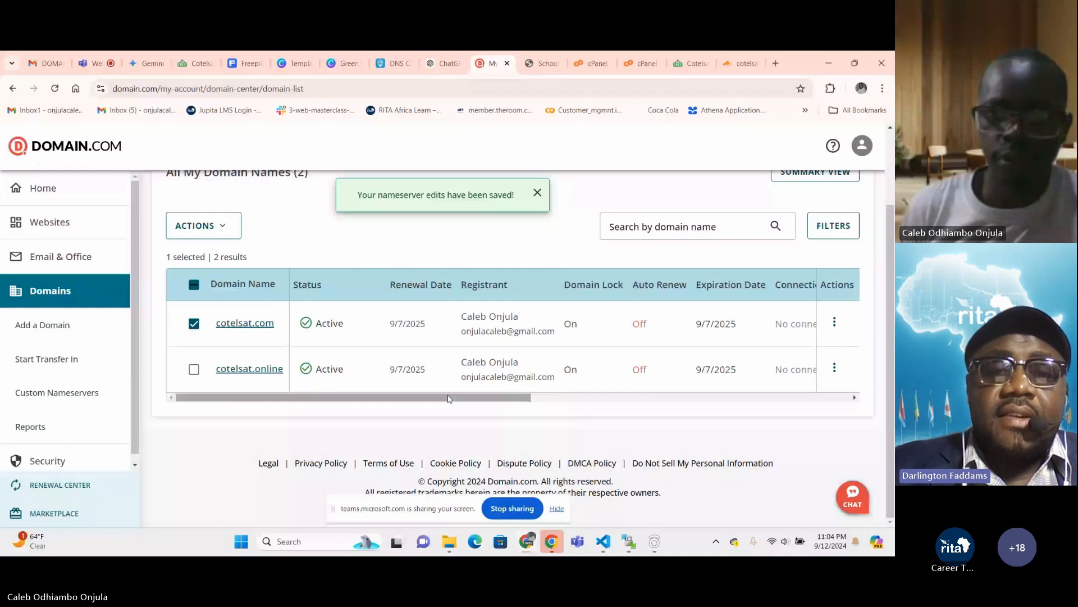
pyautogui.moveTo(449, 399); pyautogui.dragTo(621, 397)
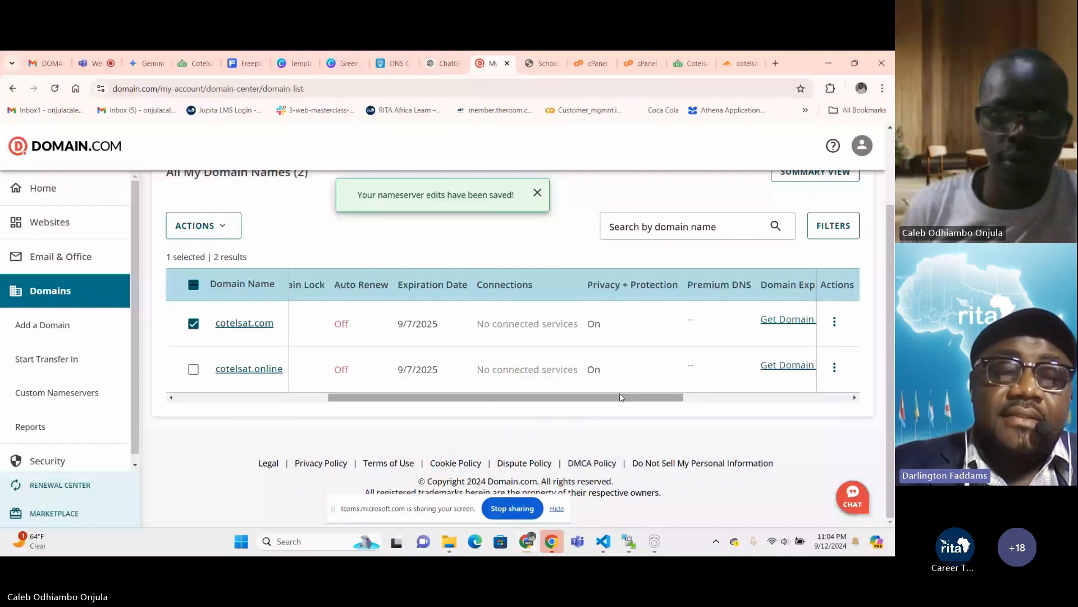
pyautogui.click(741, 64)
pyautogui.scroll(1, 416, 306)
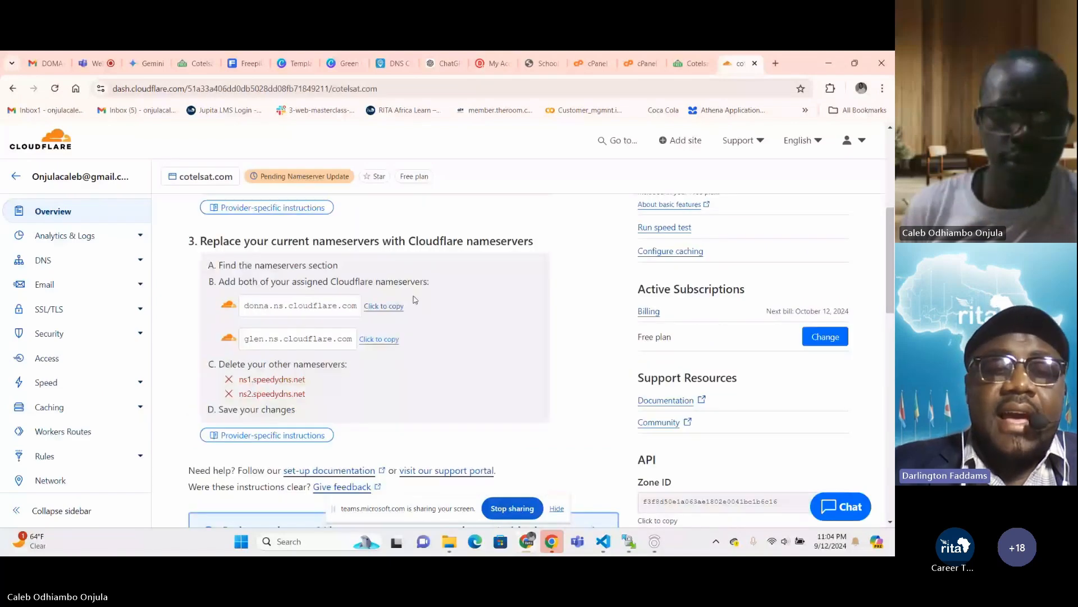
# Review the nameserver instructions, then open the SSL/TLS Overview for cotelsat.com
pyautogui.scroll(-1, 416, 297)
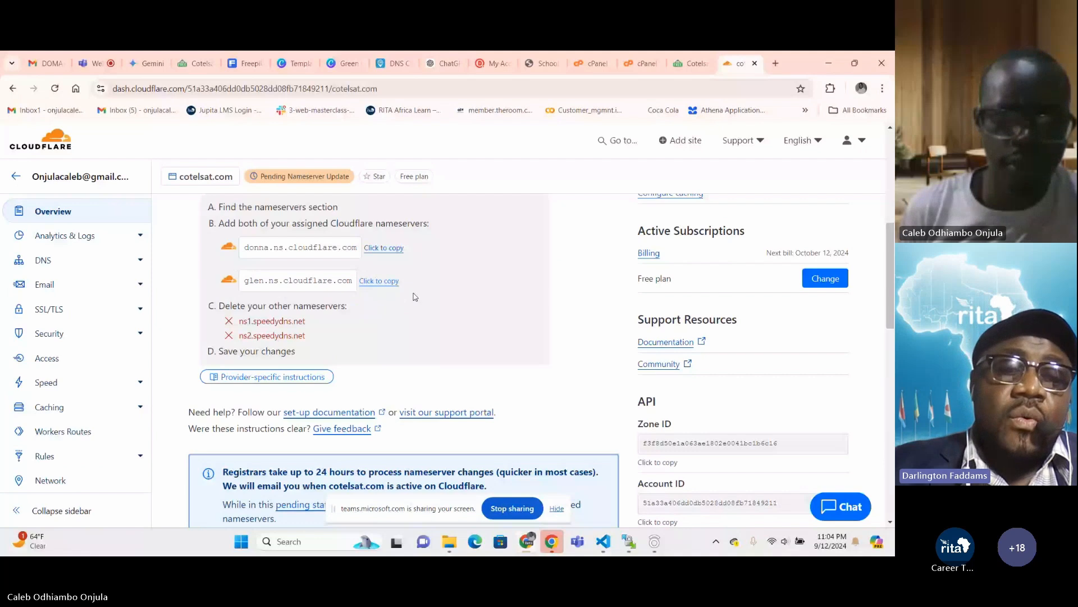
pyautogui.scroll(1, 415, 296)
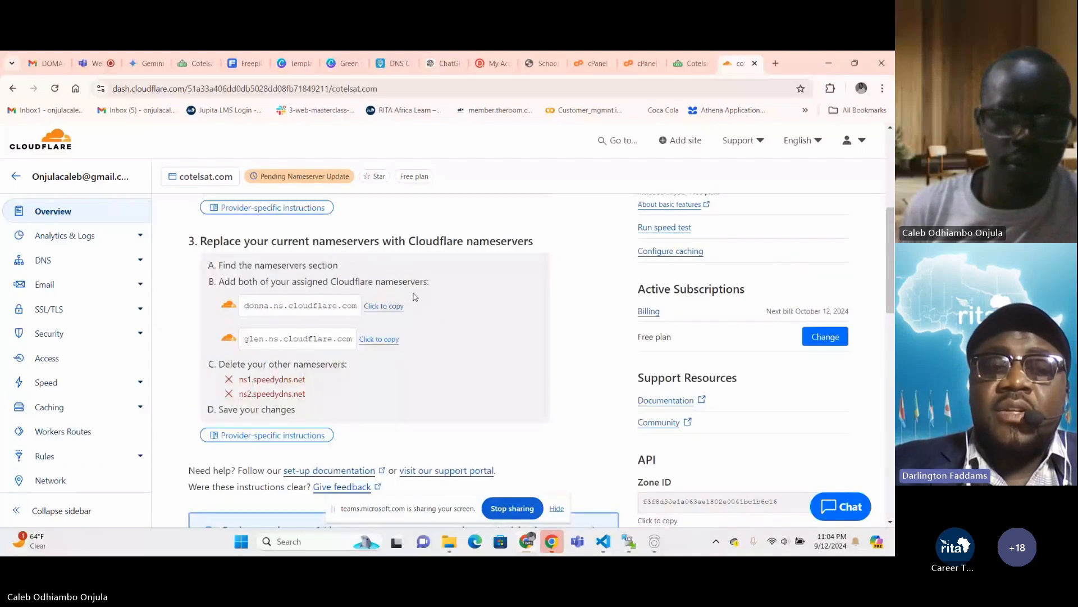
pyautogui.scroll(-1, 415, 297)
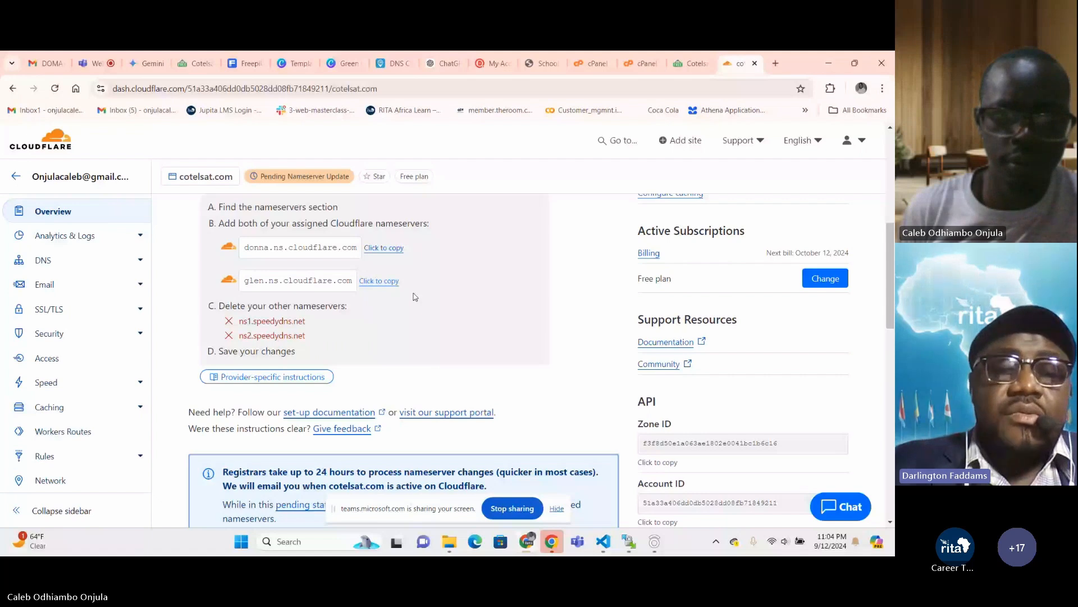
pyautogui.scroll(-2, 415, 297)
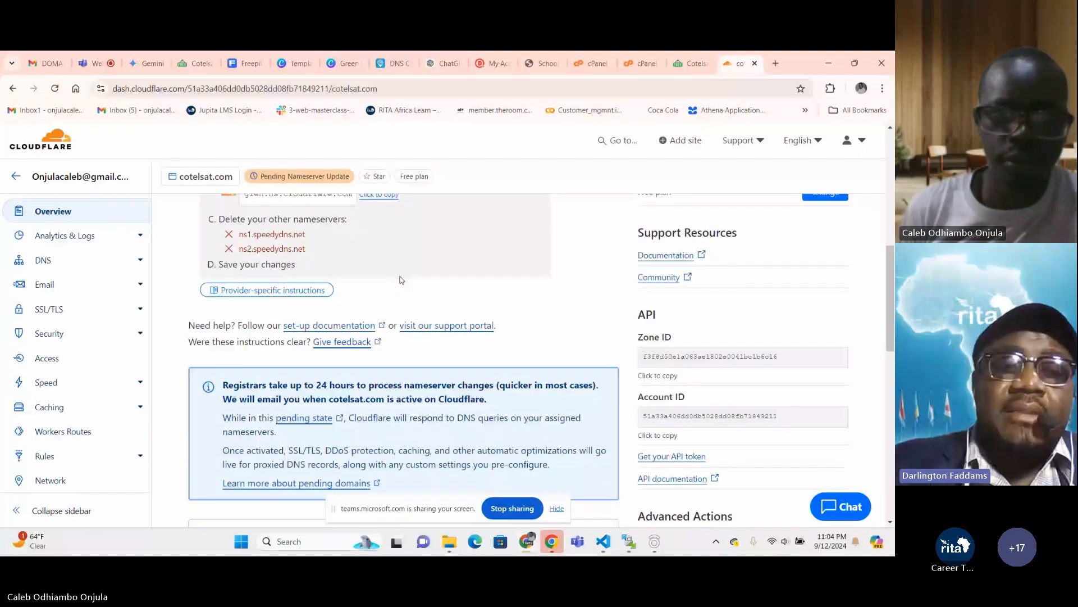
pyautogui.scroll(3, 401, 280)
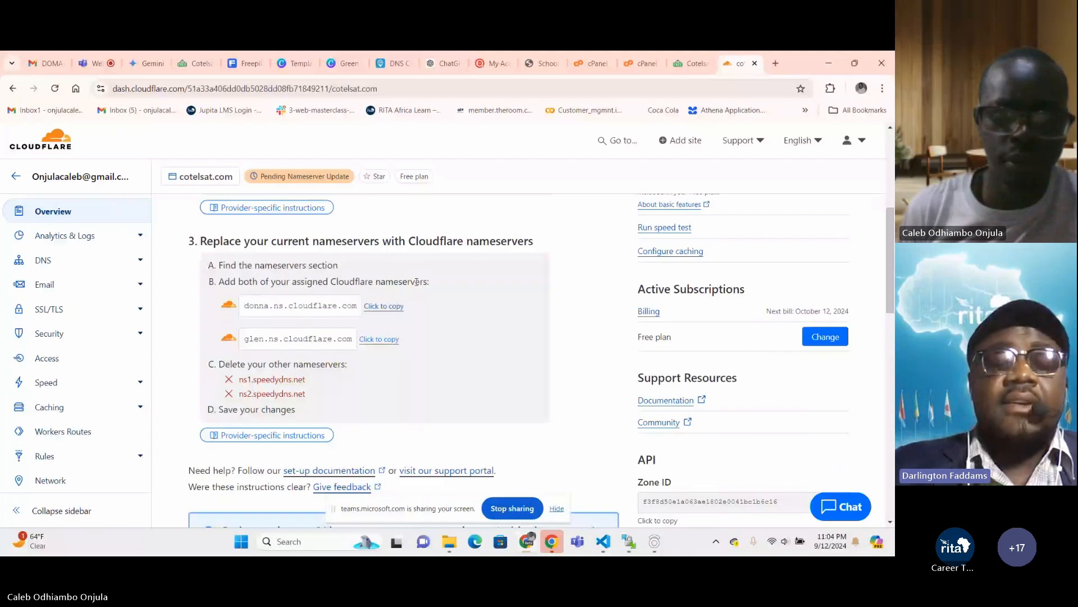
pyautogui.scroll(6, 421, 281)
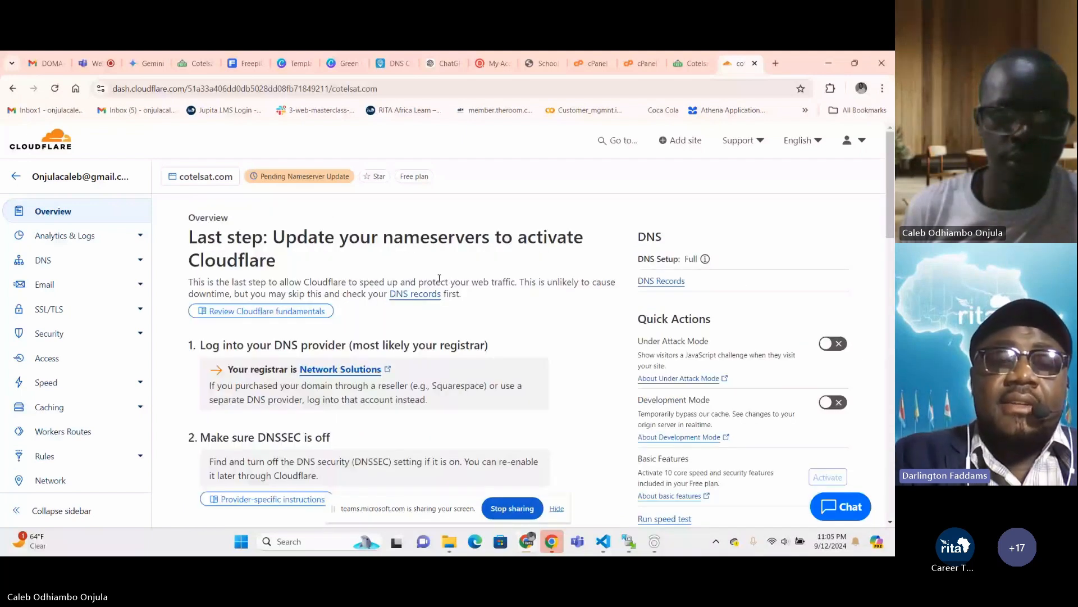
pyautogui.scroll(-1, 460, 287)
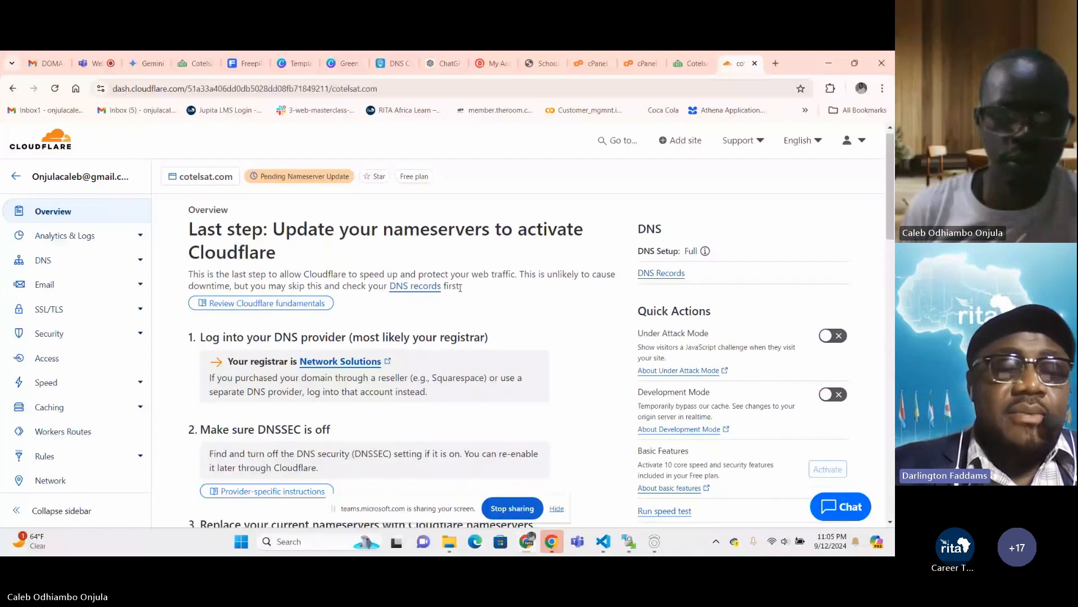
pyautogui.scroll(-1, 460, 287)
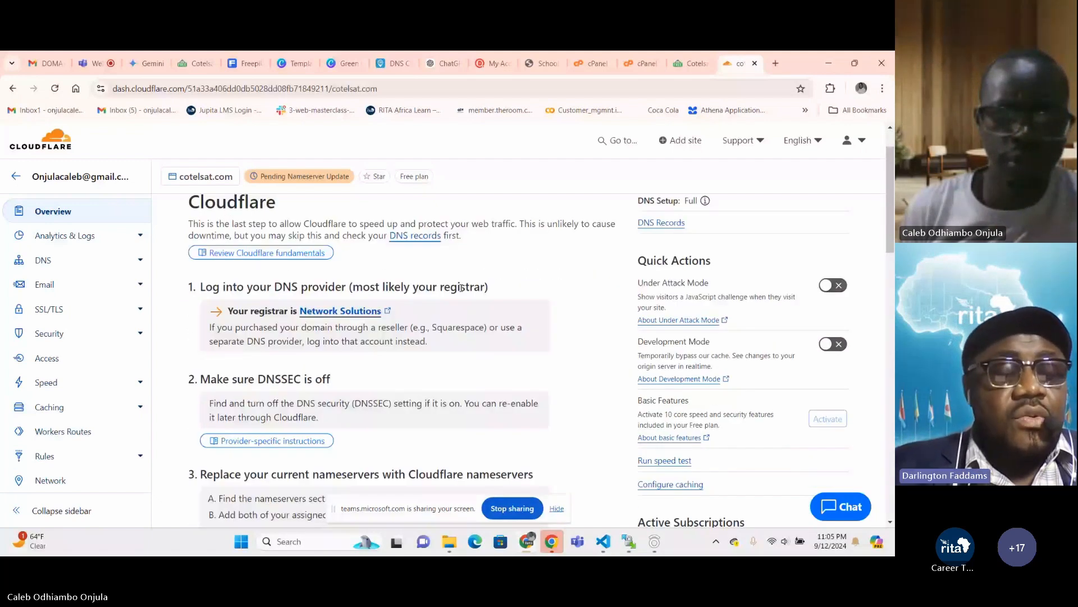
pyautogui.scroll(-1, 460, 287)
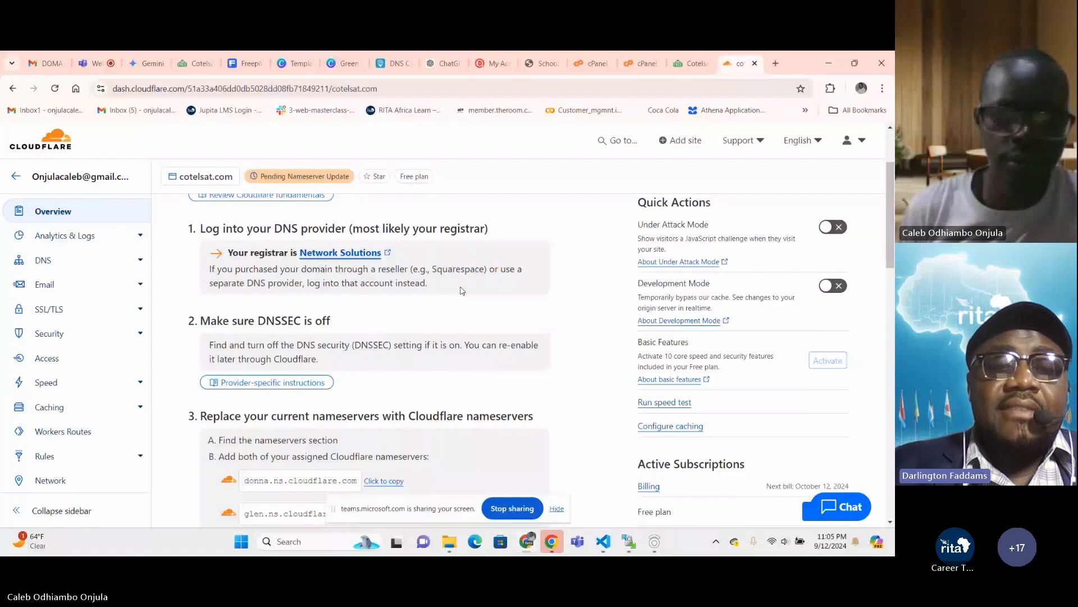
pyautogui.scroll(-1, 462, 290)
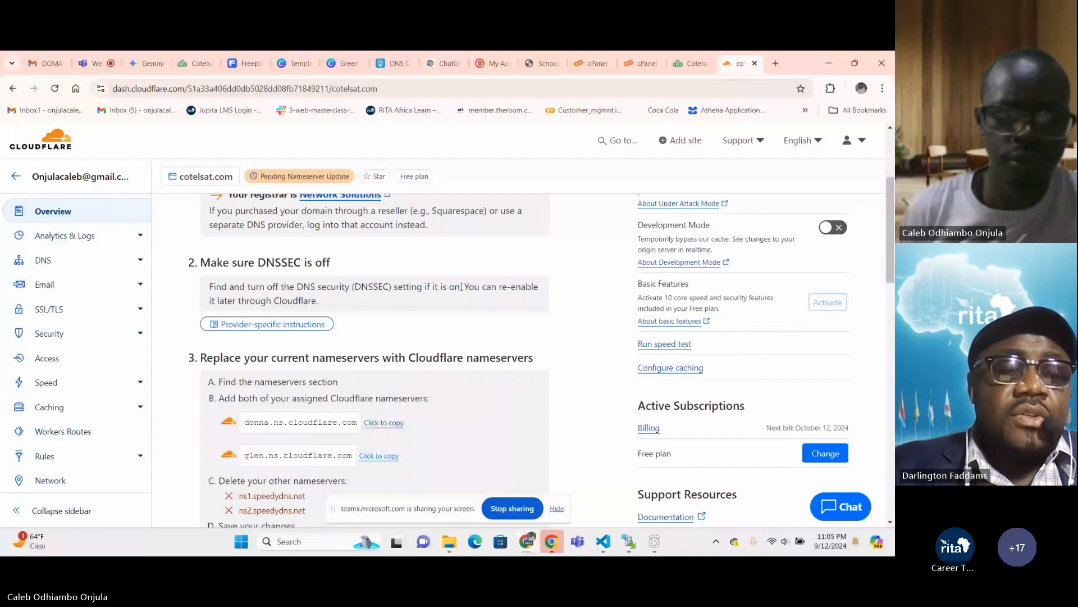
pyautogui.scroll(-2, 462, 287)
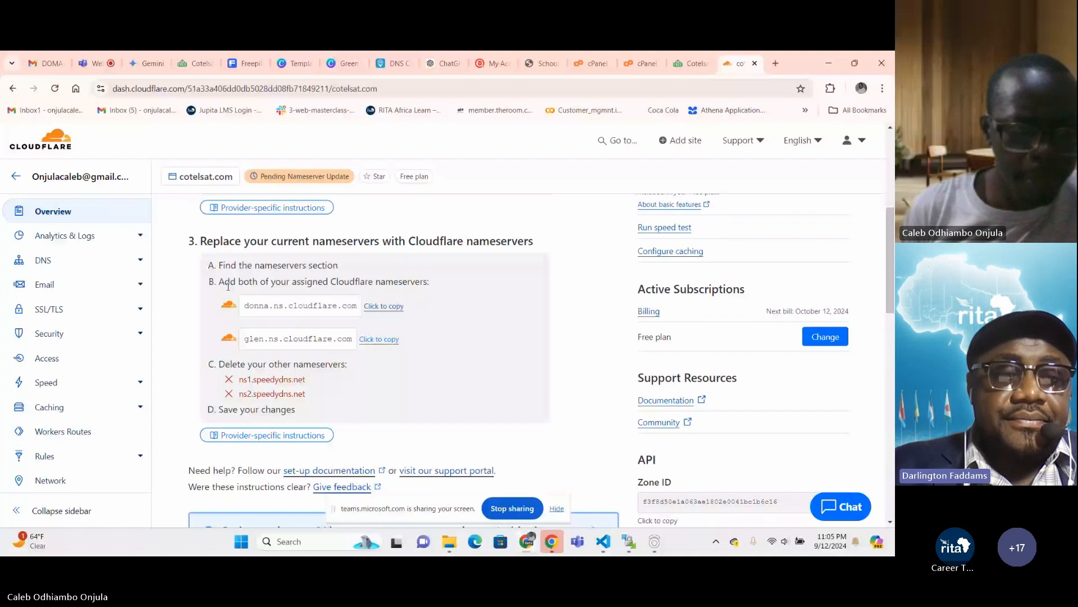
pyautogui.click(58, 313)
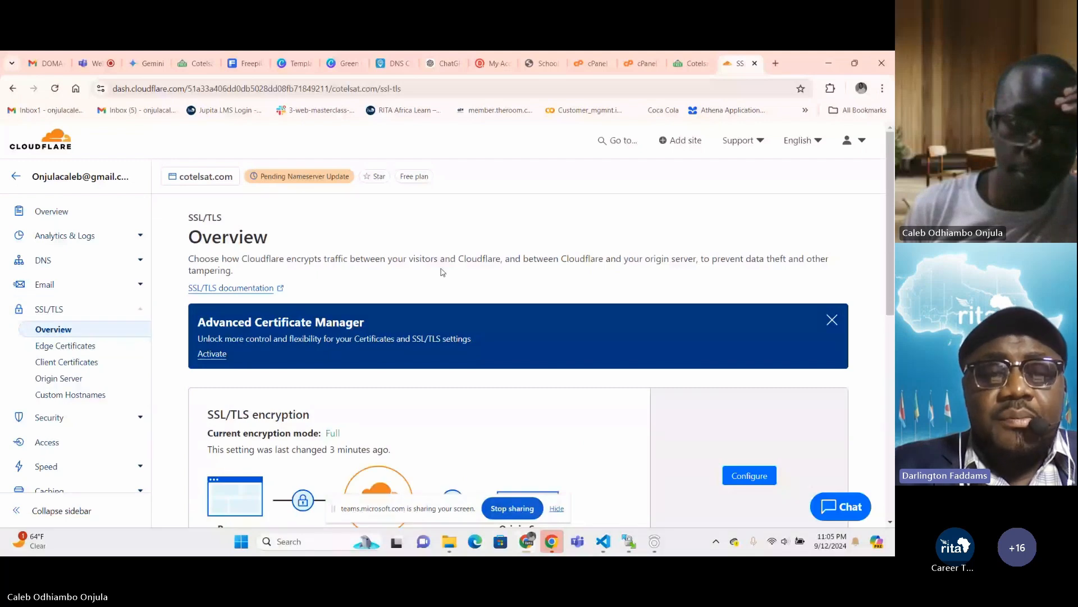
pyautogui.scroll(-1, 443, 272)
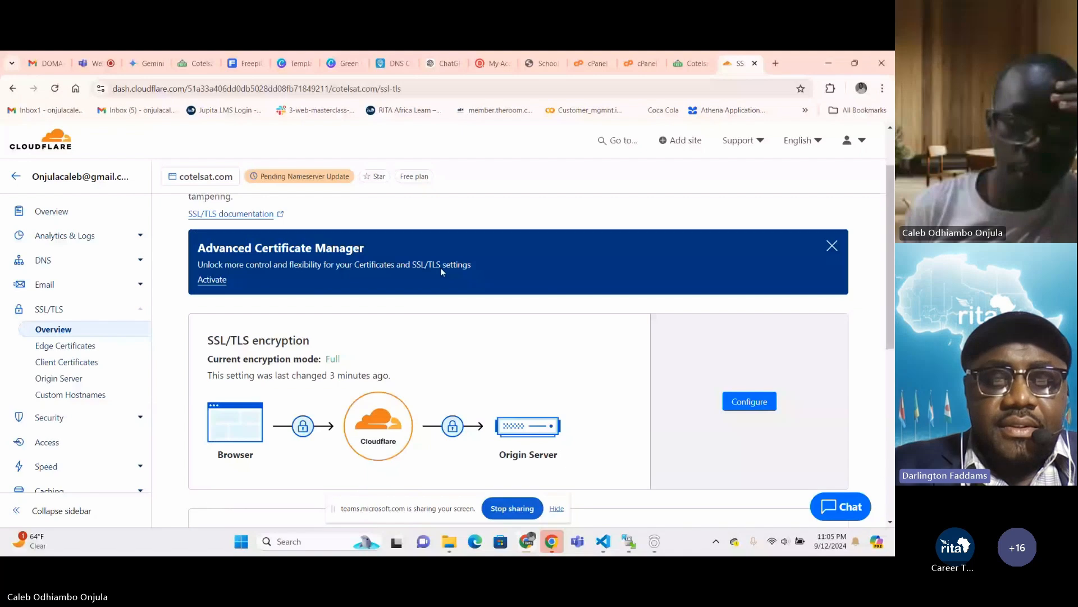
pyautogui.scroll(-5, 441, 268)
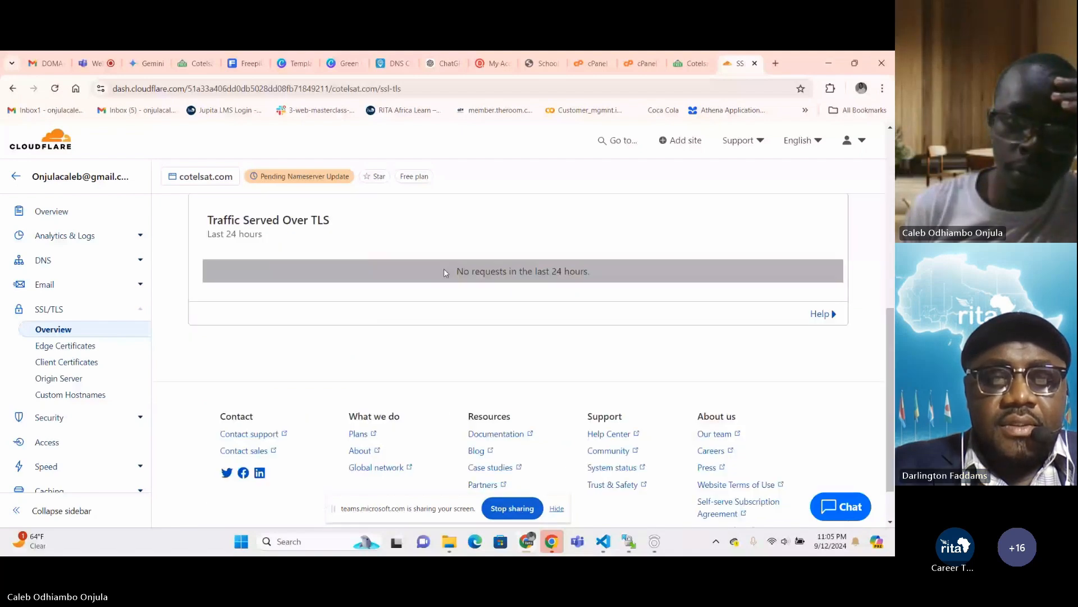
pyautogui.scroll(1, 446, 273)
pyautogui.scroll(-1, 446, 273)
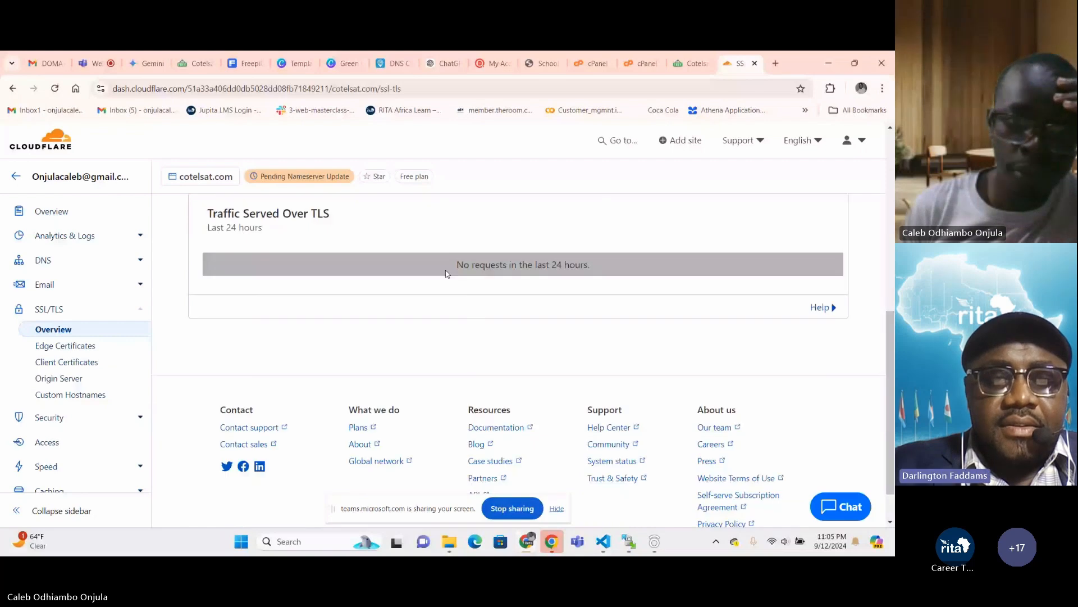
pyautogui.scroll(-1, 447, 274)
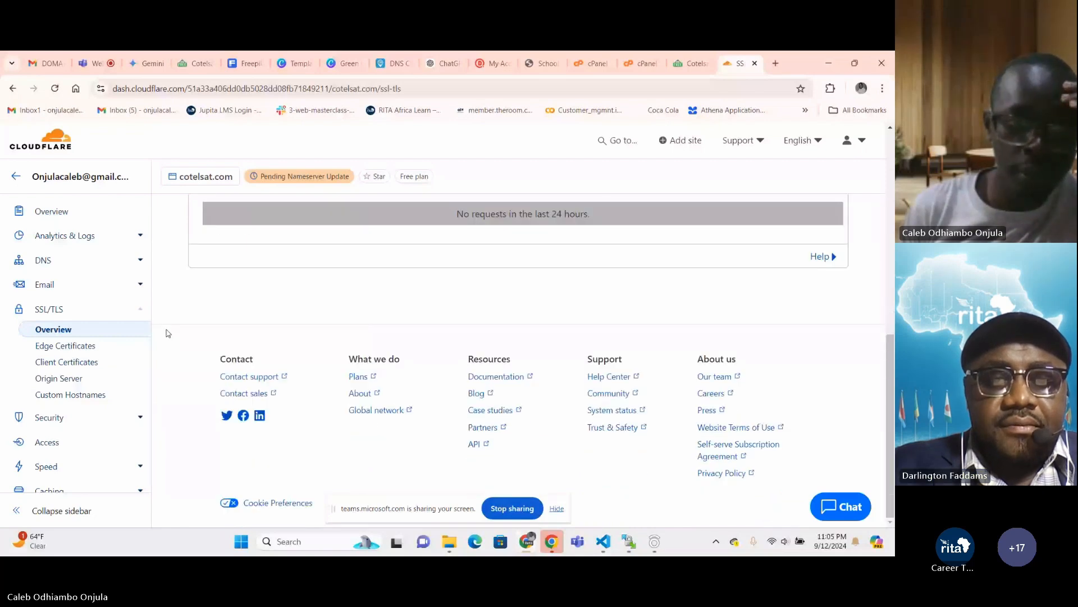
pyautogui.scroll(3, 166, 333)
pyautogui.scroll(-3, 344, 304)
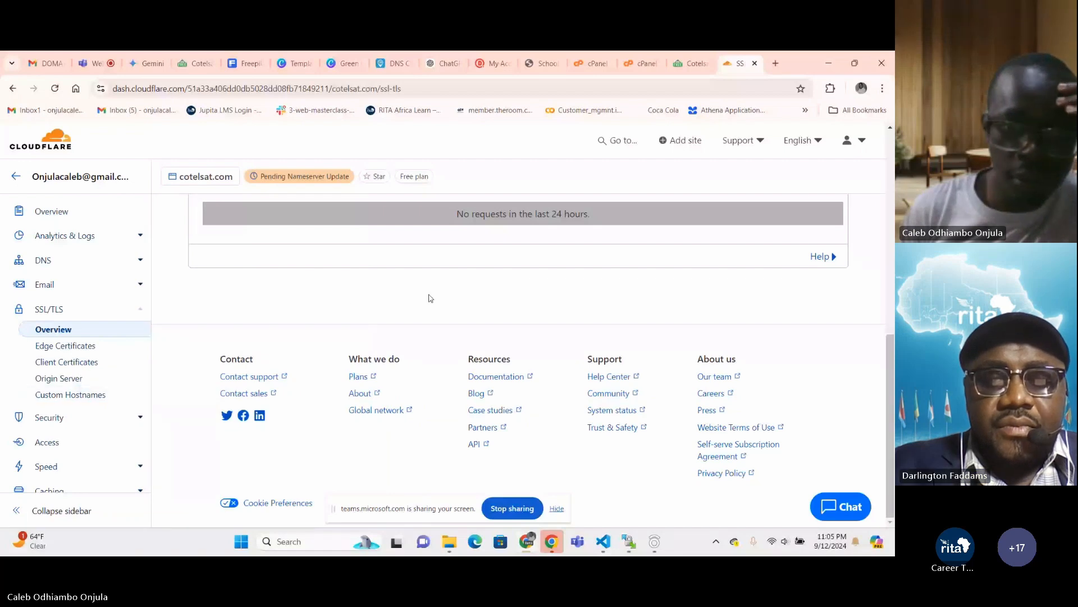
pyautogui.scroll(1, 446, 301)
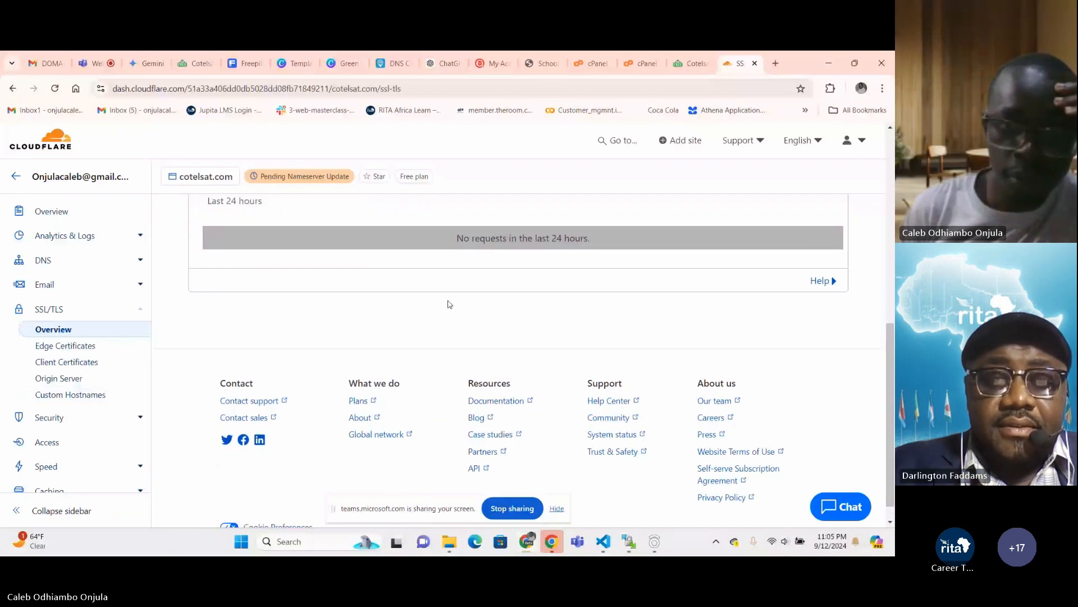
pyautogui.scroll(10, 448, 307)
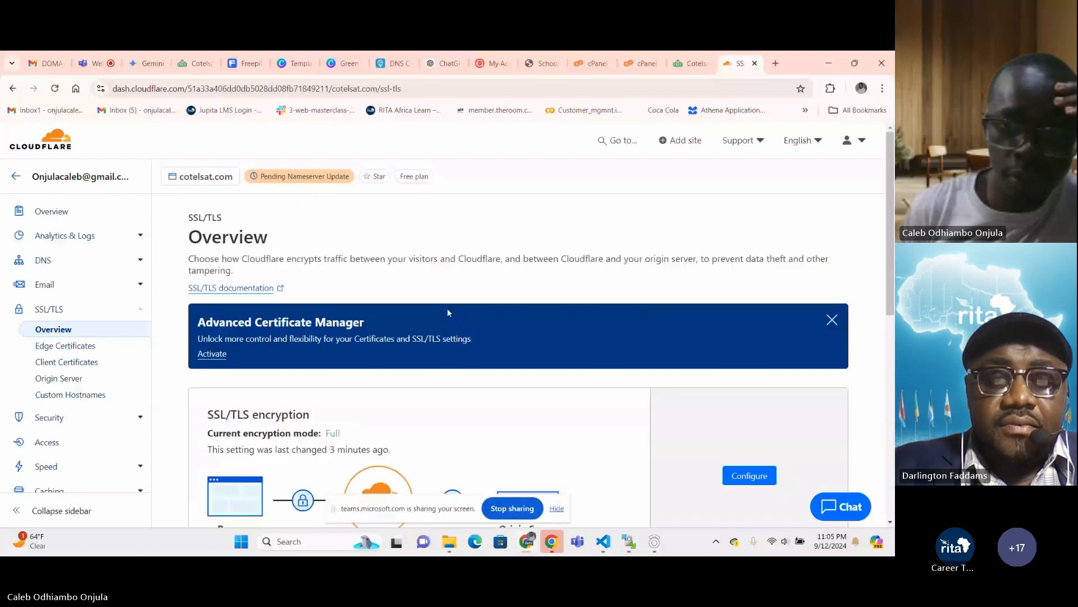
pyautogui.scroll(-3, 447, 309)
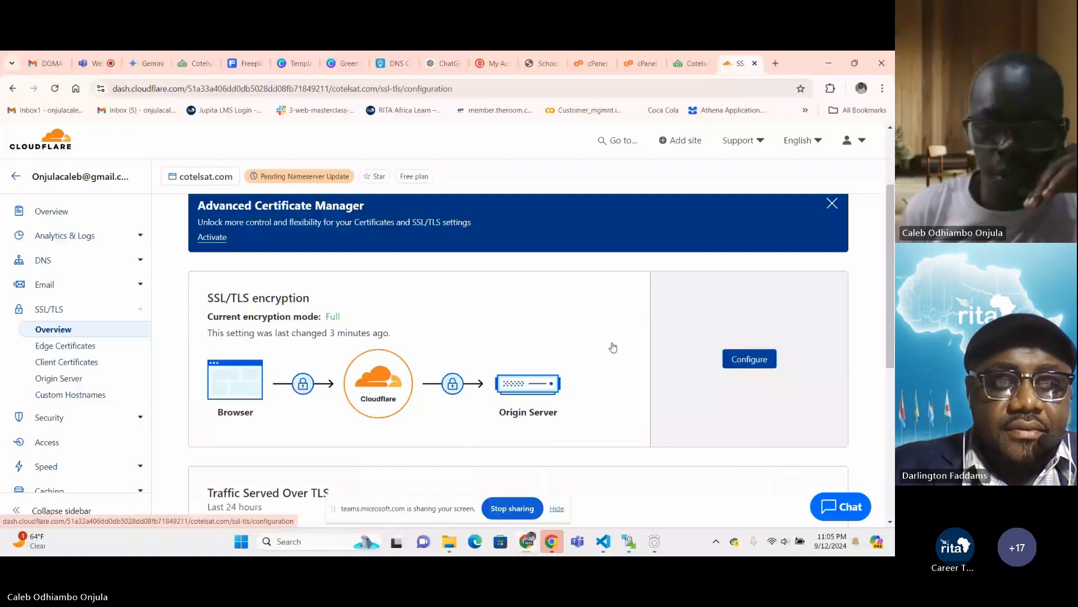
# Open the encryption mode configuration and review the available SSL/TLS options
pyautogui.click(749, 359)
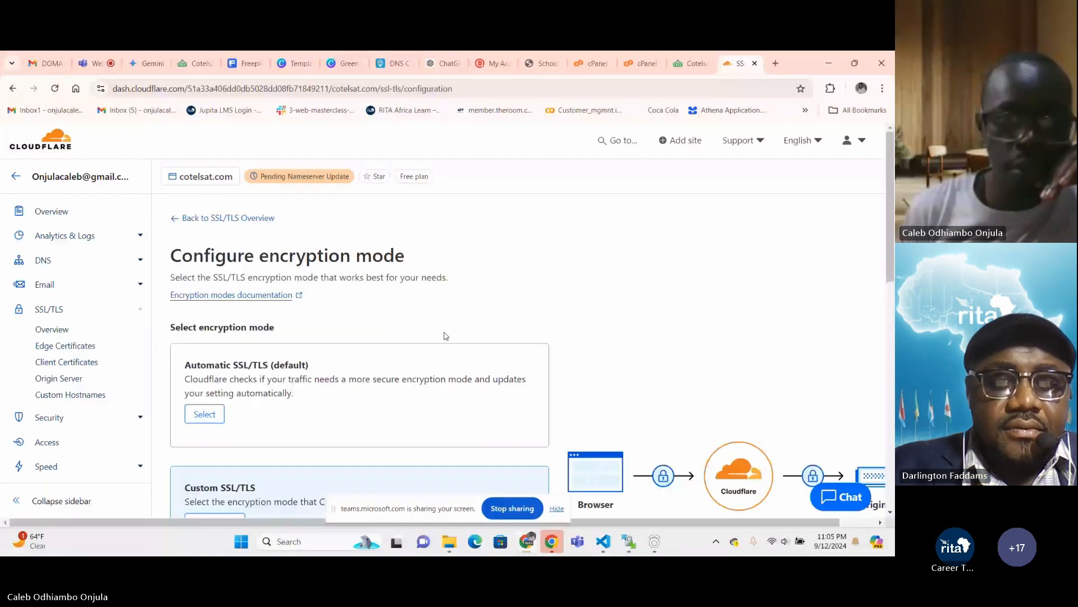
pyautogui.scroll(-8, 438, 323)
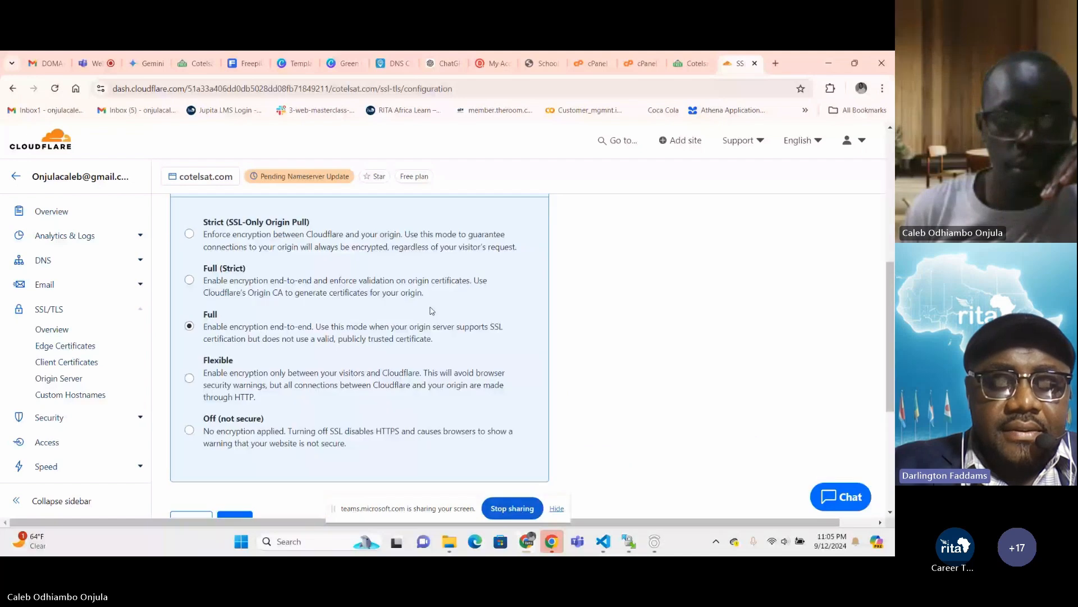
pyautogui.scroll(-1, 432, 310)
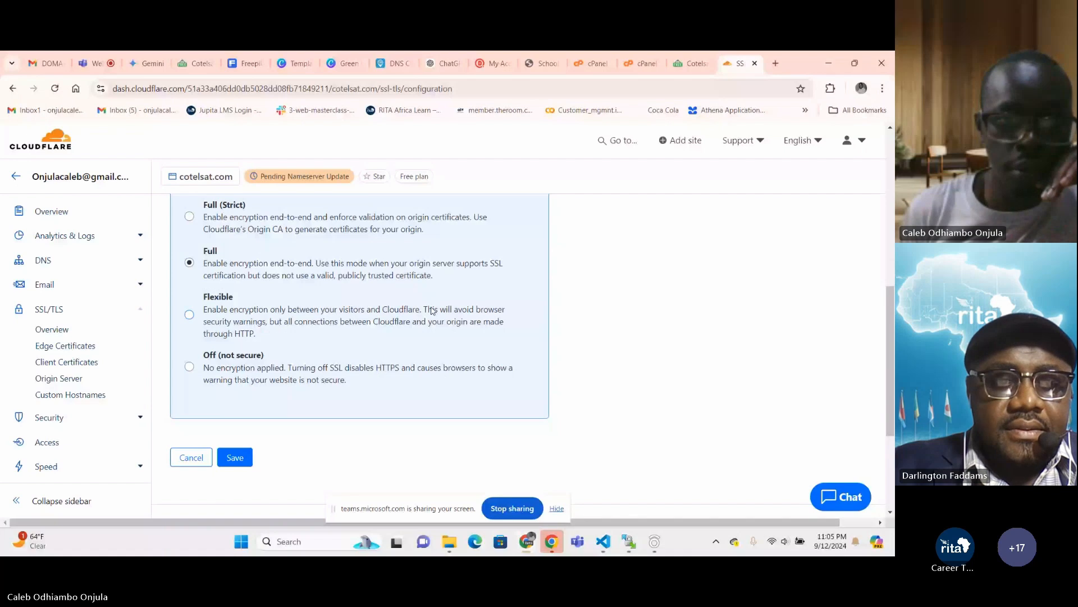
pyautogui.scroll(2, 433, 311)
pyautogui.scroll(1, 433, 308)
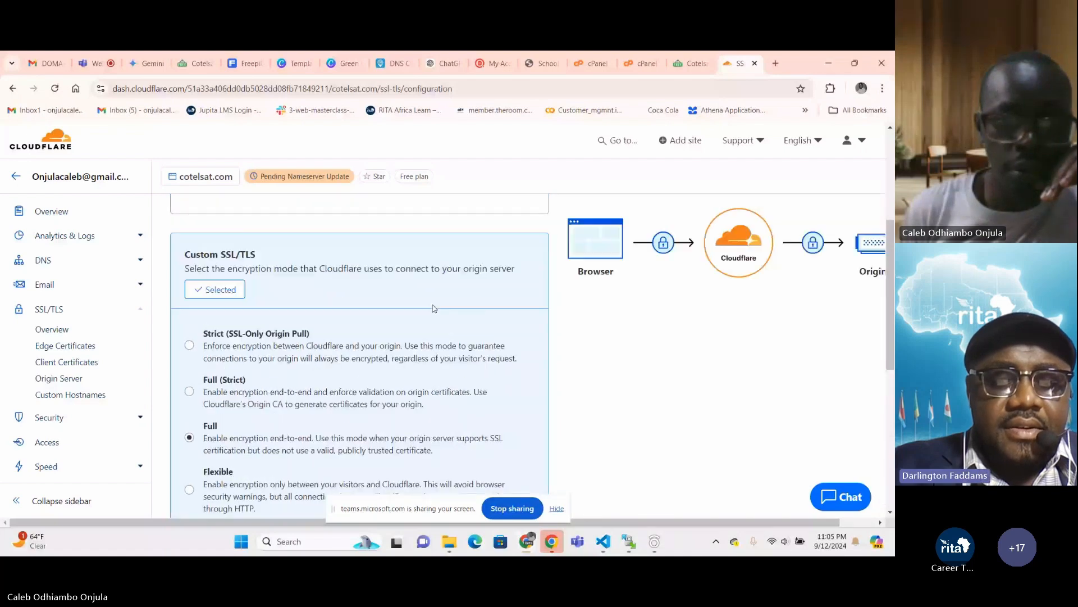
pyautogui.scroll(4, 434, 308)
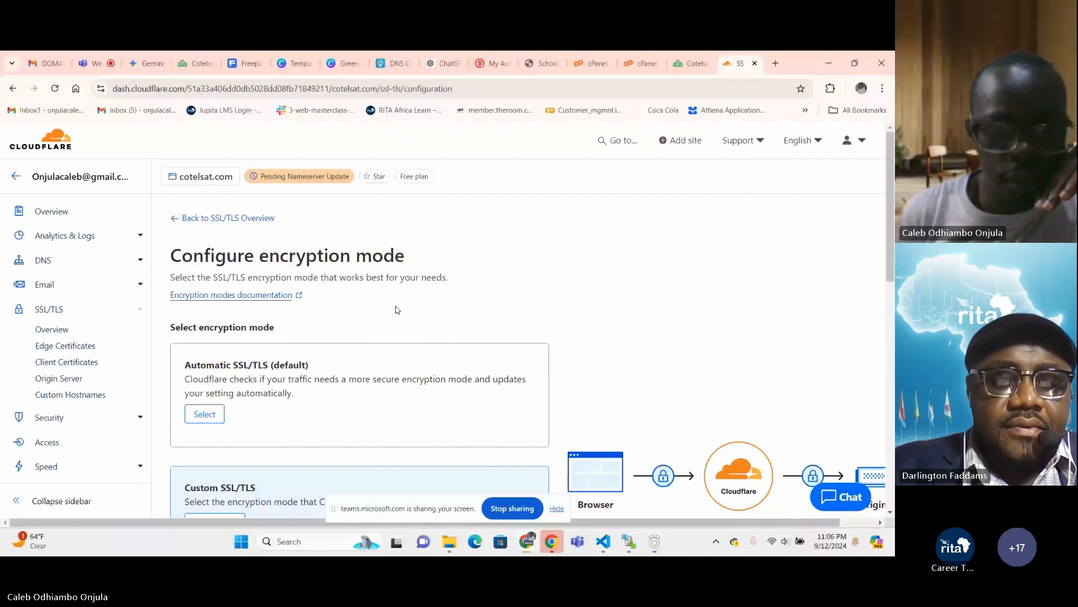
pyautogui.scroll(-2, 366, 311)
pyautogui.scroll(-3, 367, 310)
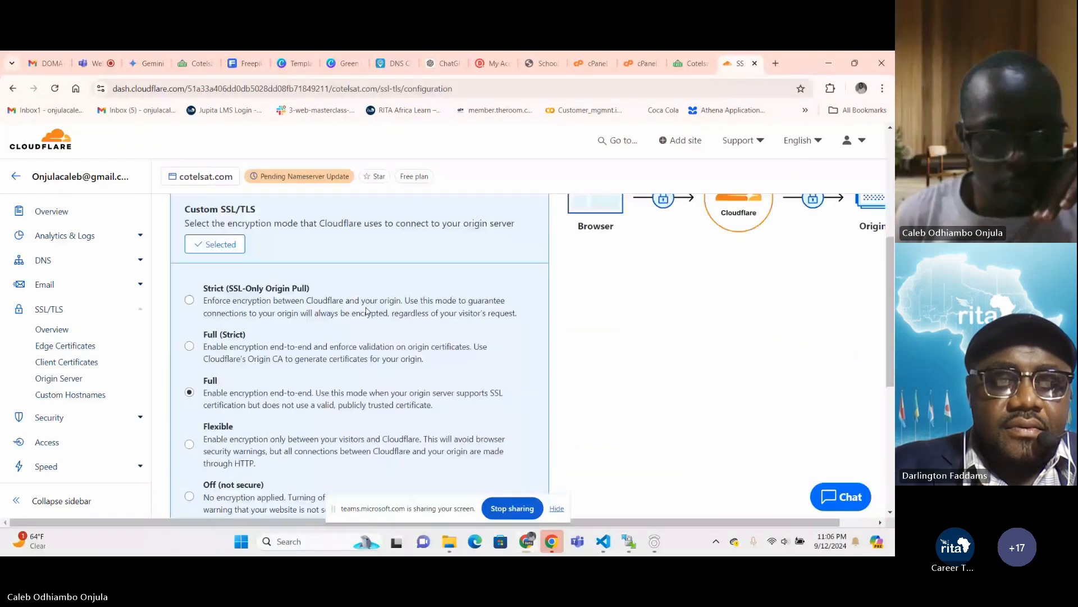
pyautogui.scroll(-1, 367, 311)
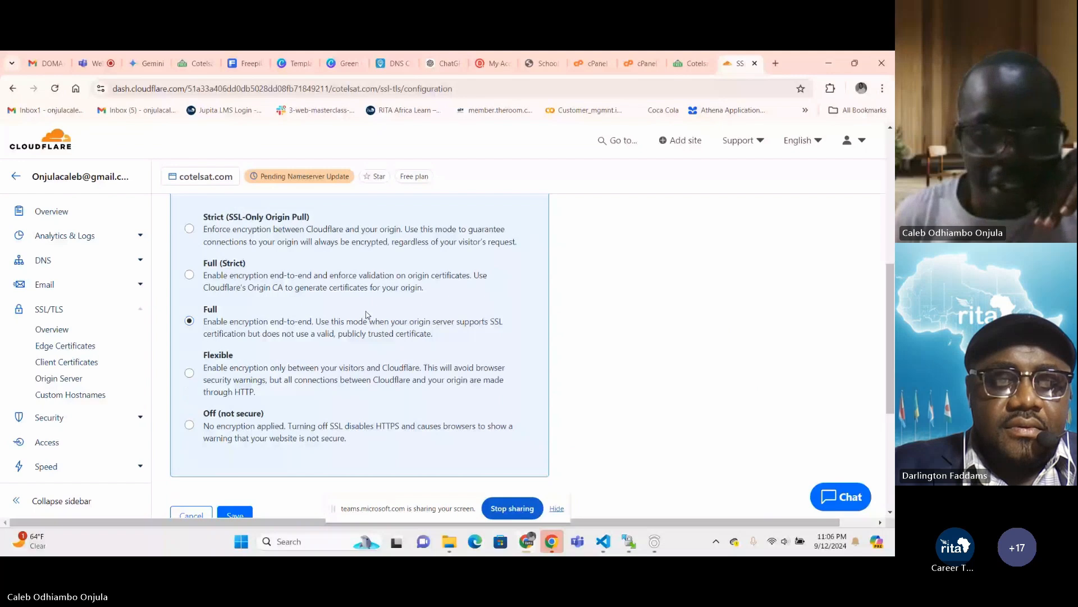
pyautogui.scroll(3, 390, 326)
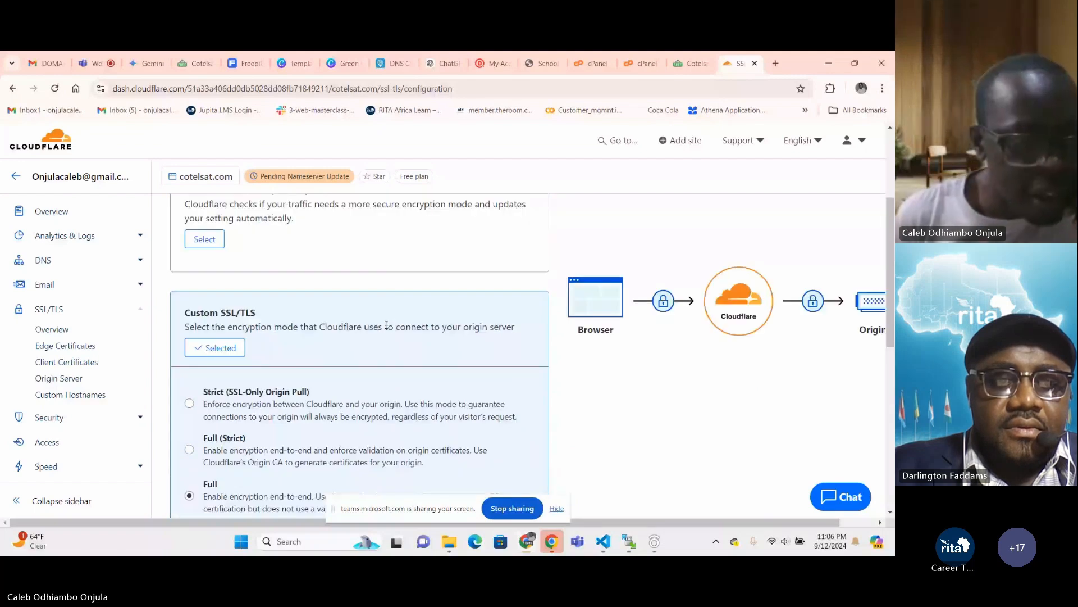
pyautogui.scroll(1, 339, 327)
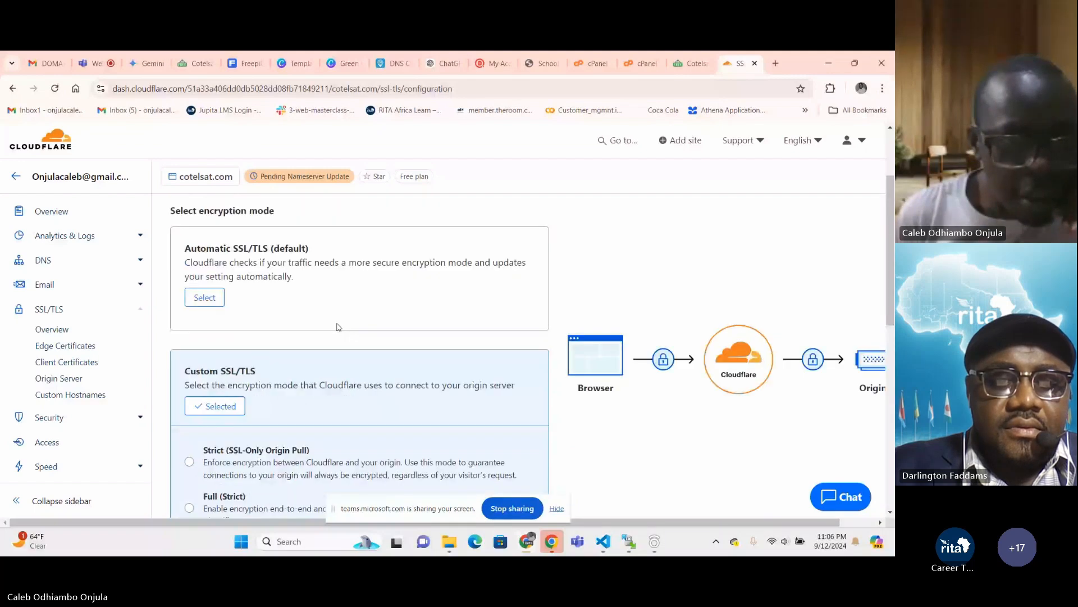
pyautogui.scroll(1, 281, 348)
# Select Automatic SSL/TLS (default) as the encryption mode and save it
pyautogui.click(218, 365)
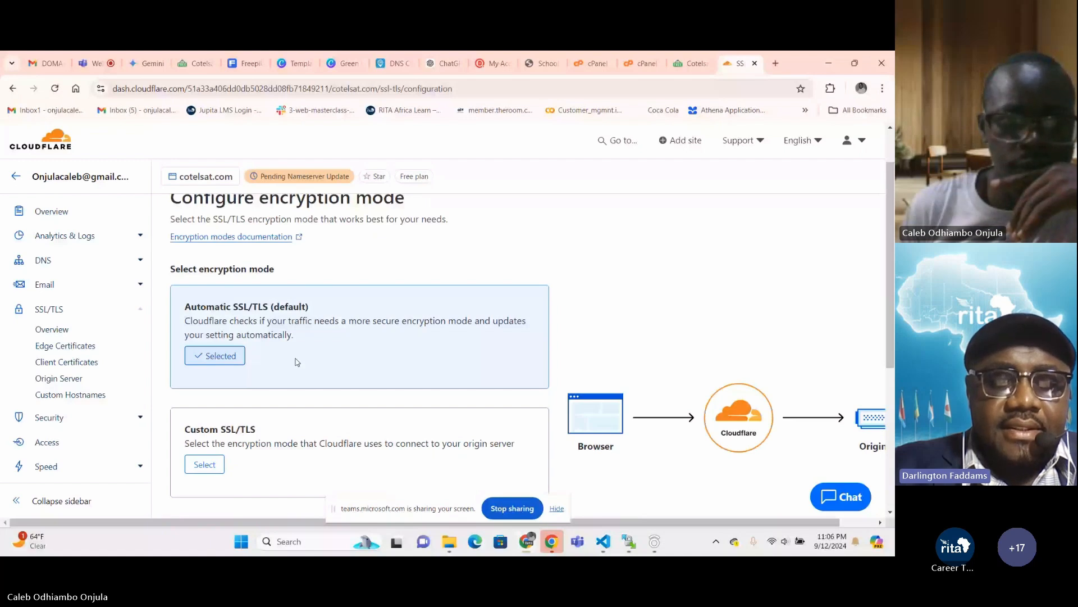
pyautogui.scroll(-4, 297, 362)
pyautogui.scroll(1, 242, 424)
pyautogui.click(242, 424)
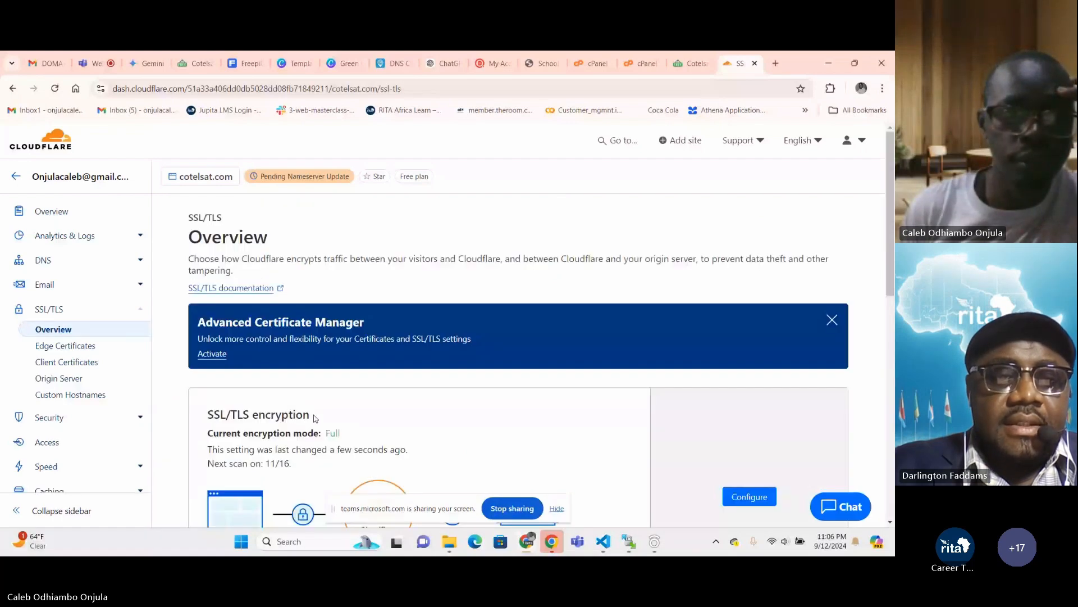
pyautogui.scroll(-3, 353, 359)
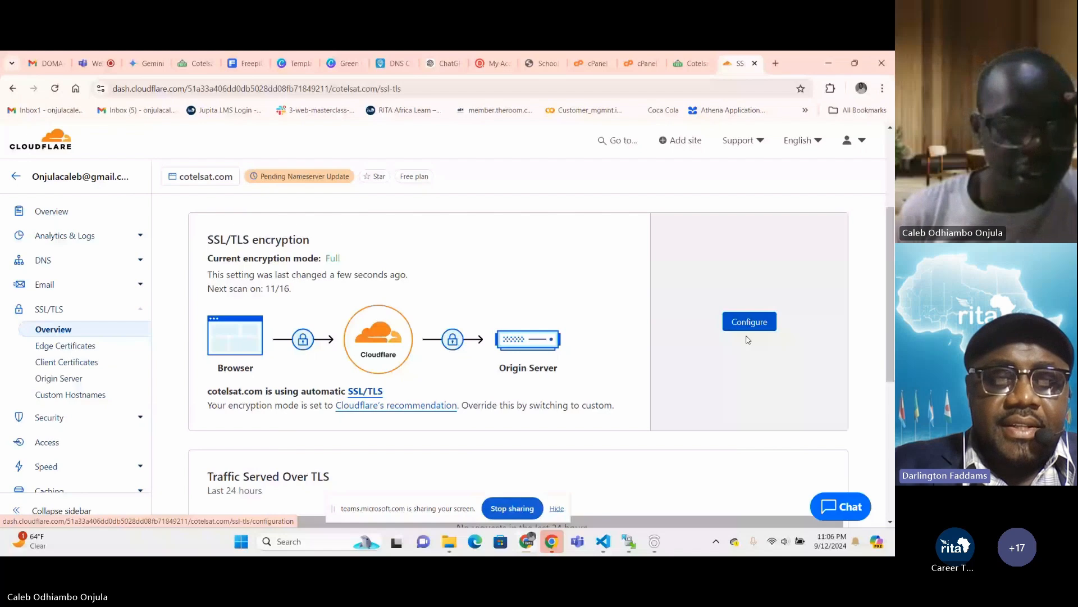
# Switch on Always Use HTTPS under SSL/TLS Edge Certificates
pyautogui.click(67, 346)
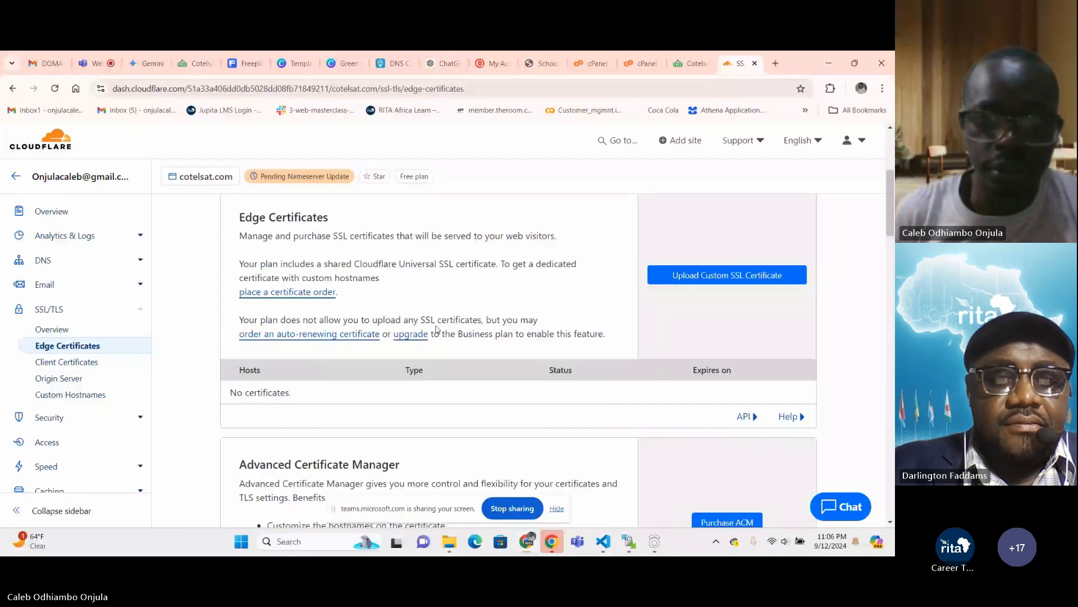
pyautogui.scroll(-3, 439, 325)
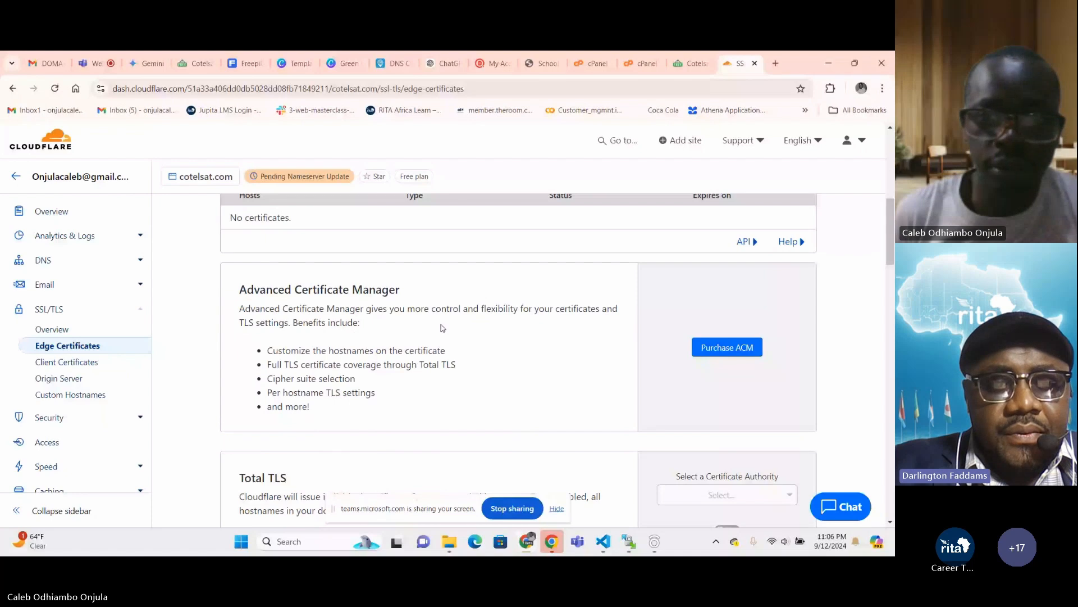
pyautogui.scroll(-1, 442, 328)
pyautogui.scroll(-1, 442, 327)
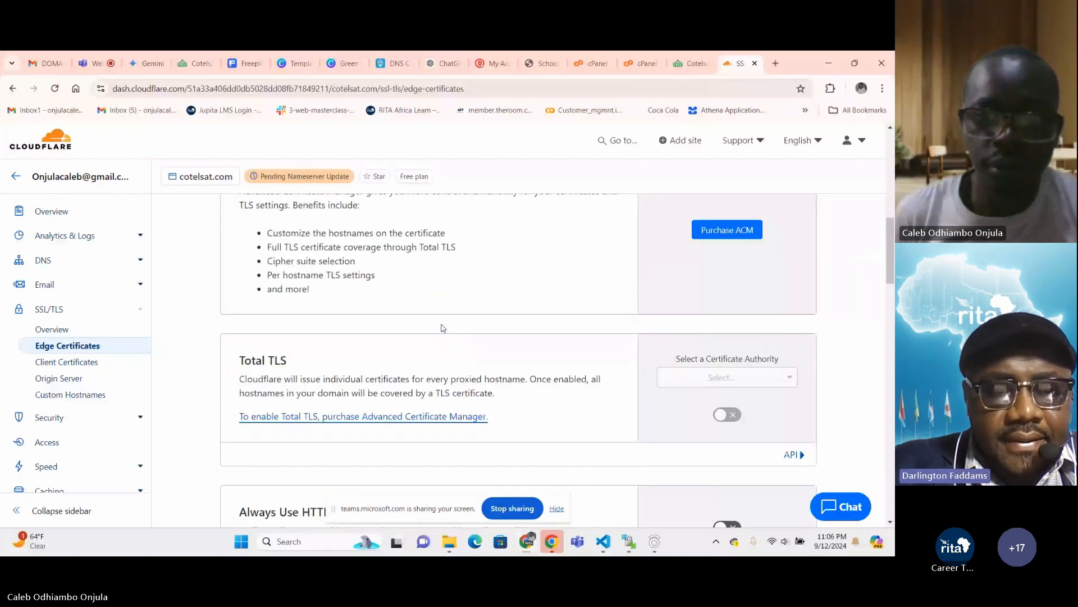
pyautogui.scroll(-4, 444, 329)
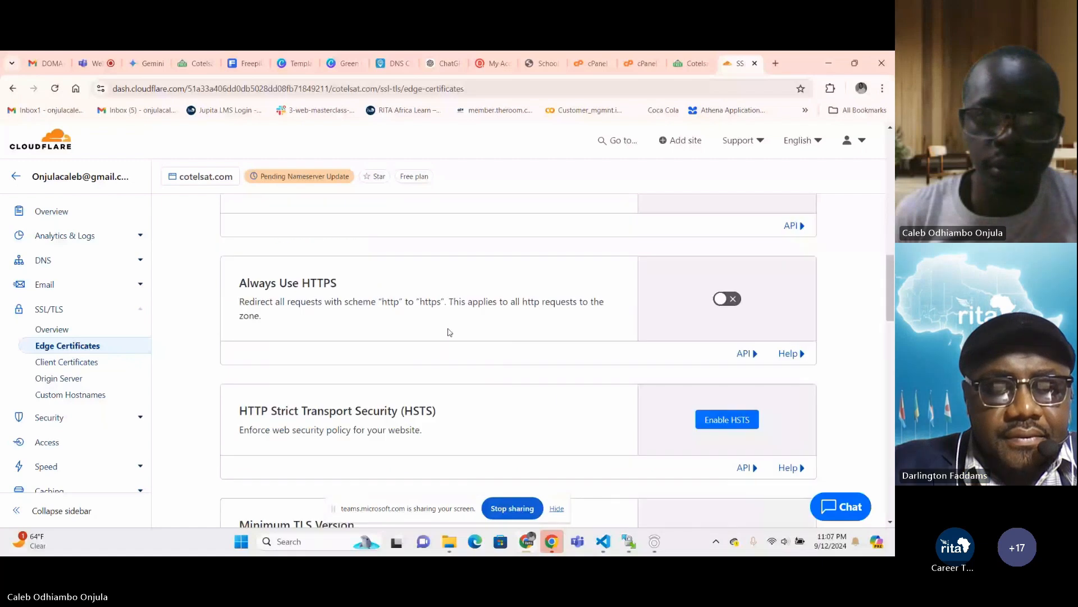
pyautogui.scroll(1, 450, 332)
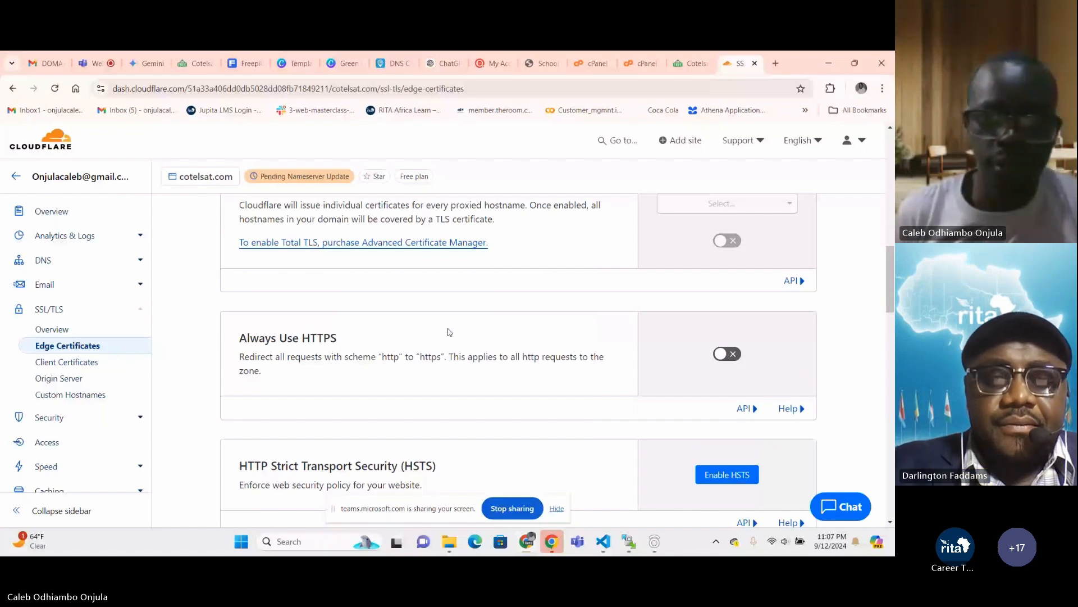
pyautogui.click(725, 355)
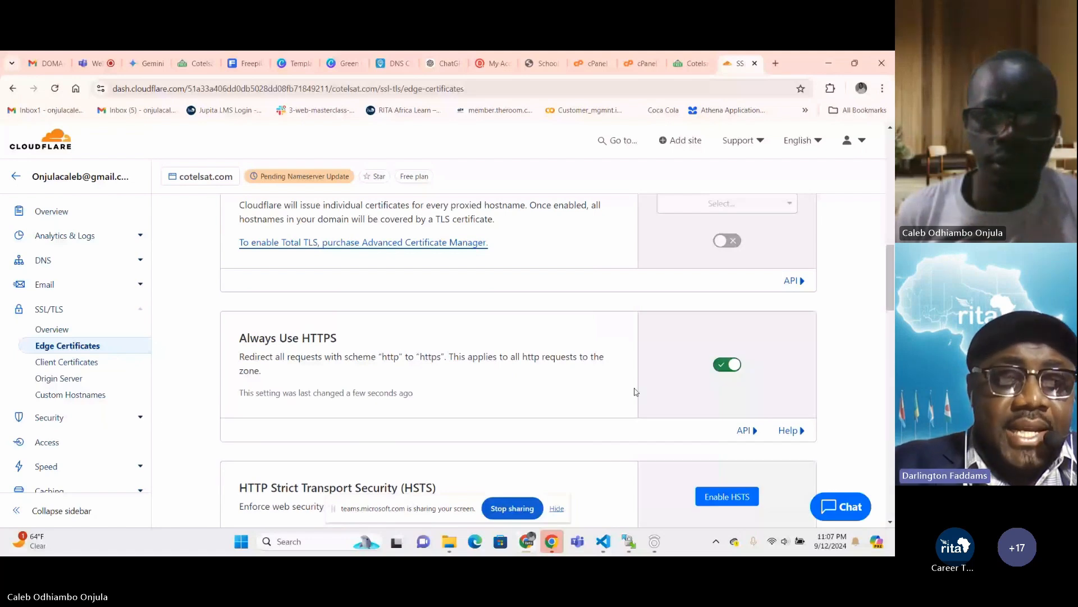
# Look over the remaining Edge Certificates settings, then return to the Microsoft Teams meeting
pyautogui.scroll(-1, 591, 365)
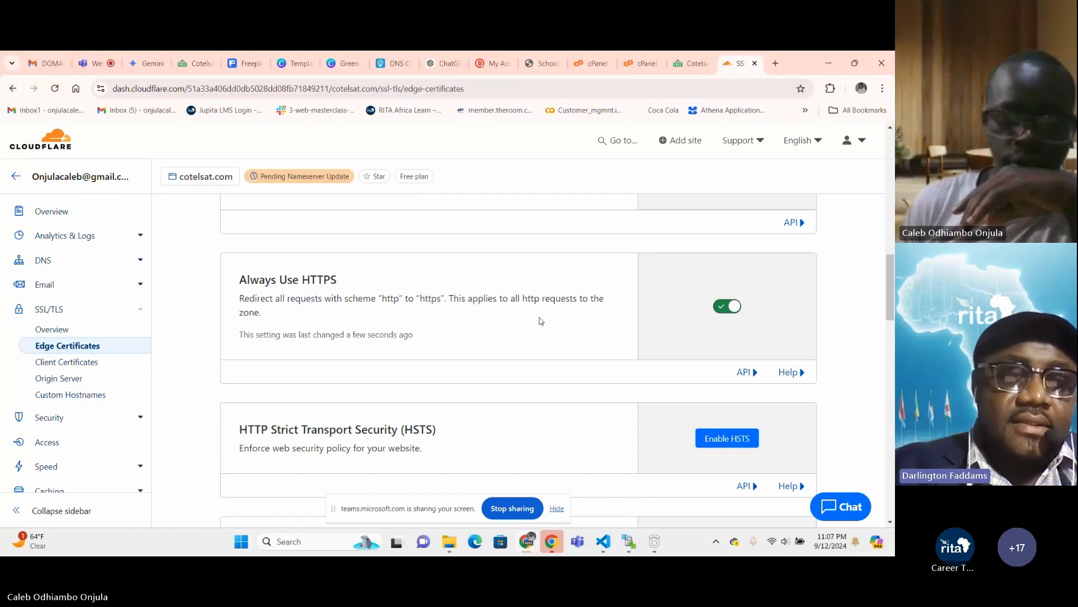
pyautogui.scroll(-1, 523, 324)
pyautogui.scroll(1, 500, 326)
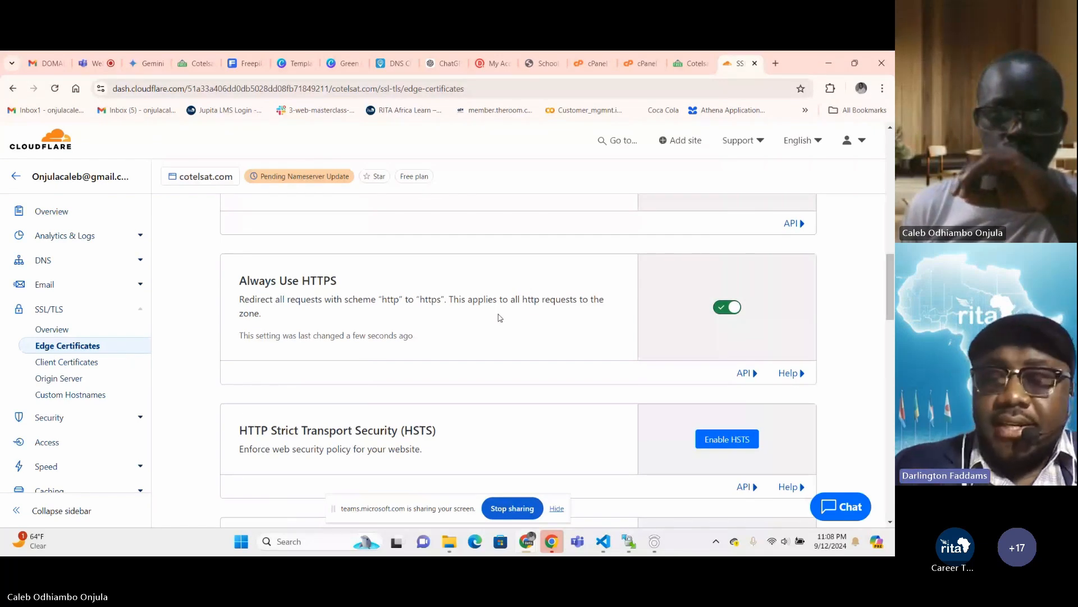
pyautogui.scroll(1, 506, 315)
pyautogui.scroll(1, 516, 311)
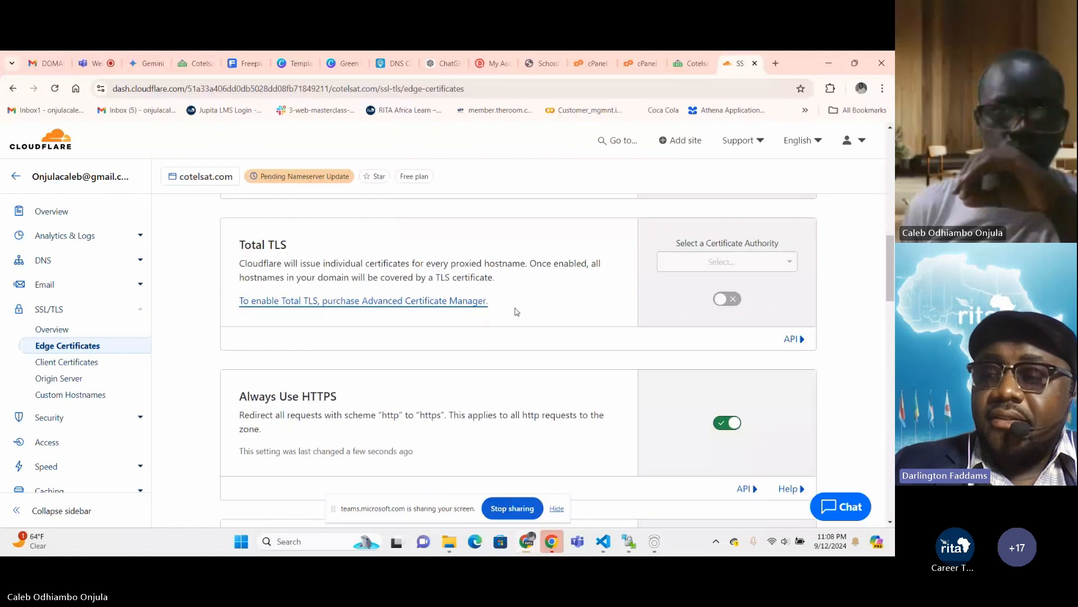
pyautogui.click(81, 64)
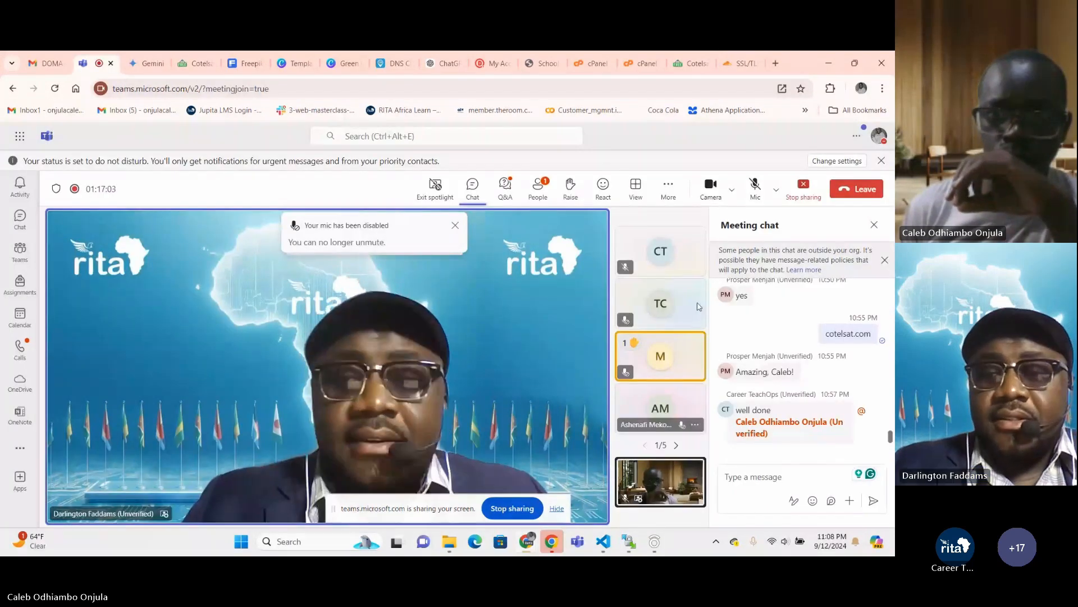
# Turn off the Teams camera and end the browser screen share in the meeting
pyautogui.hotkey('ctrl', 'shift', 'o')
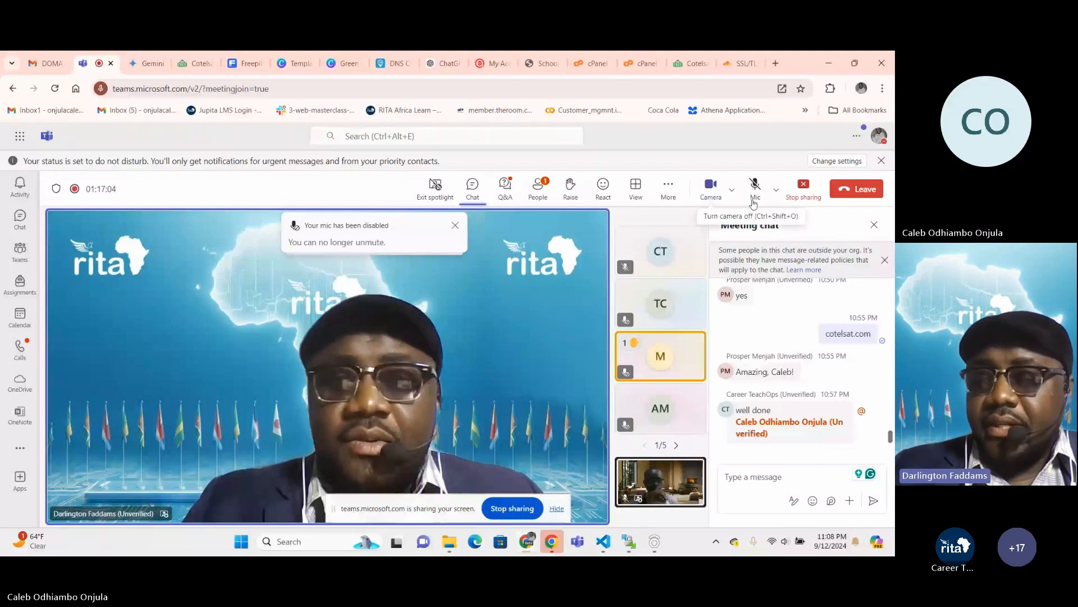
pyautogui.click(802, 189)
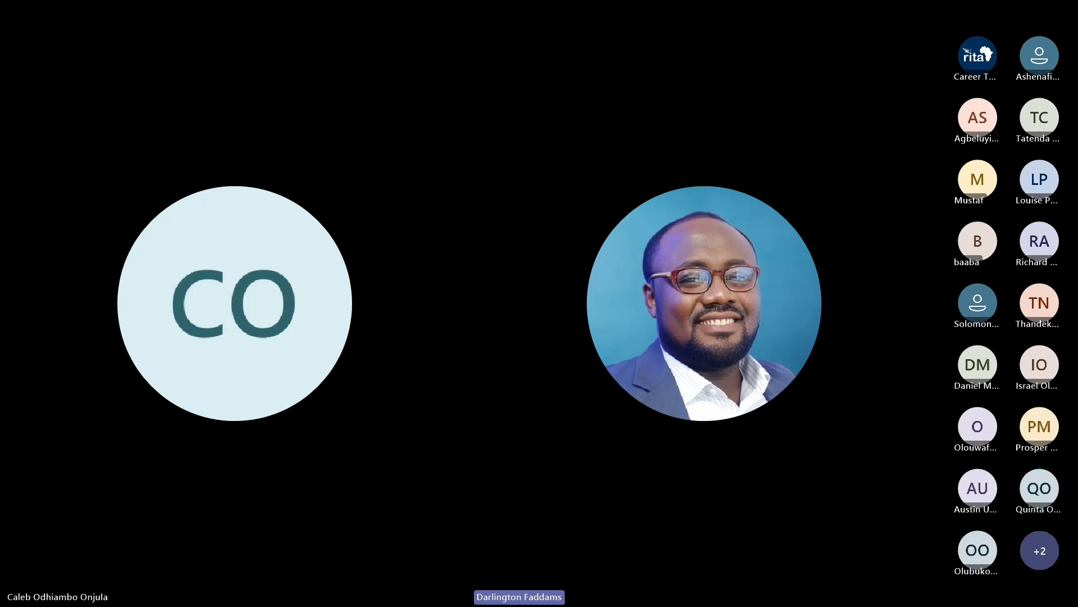